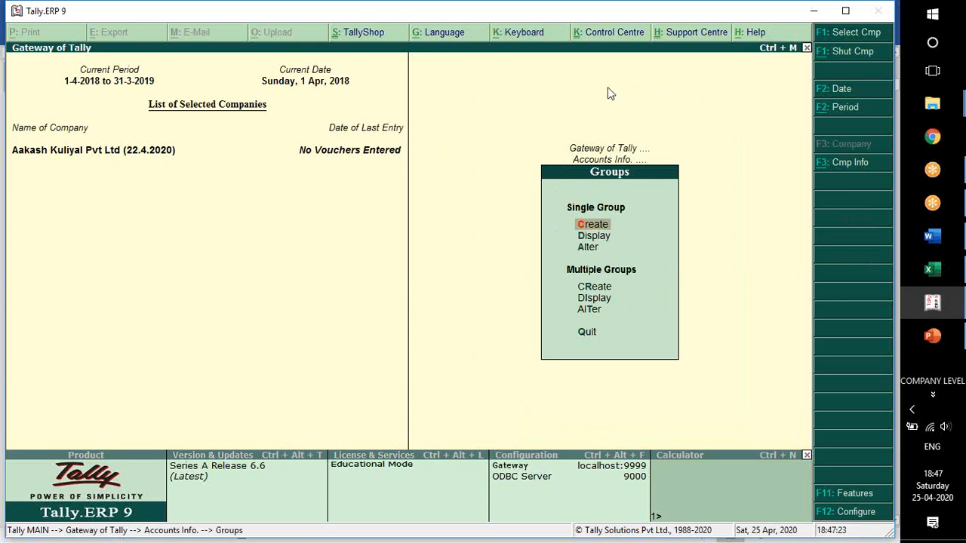
# Start creating a single group and check the Lesson 2 table in Word for the required group's name.
pyautogui.press('Return')
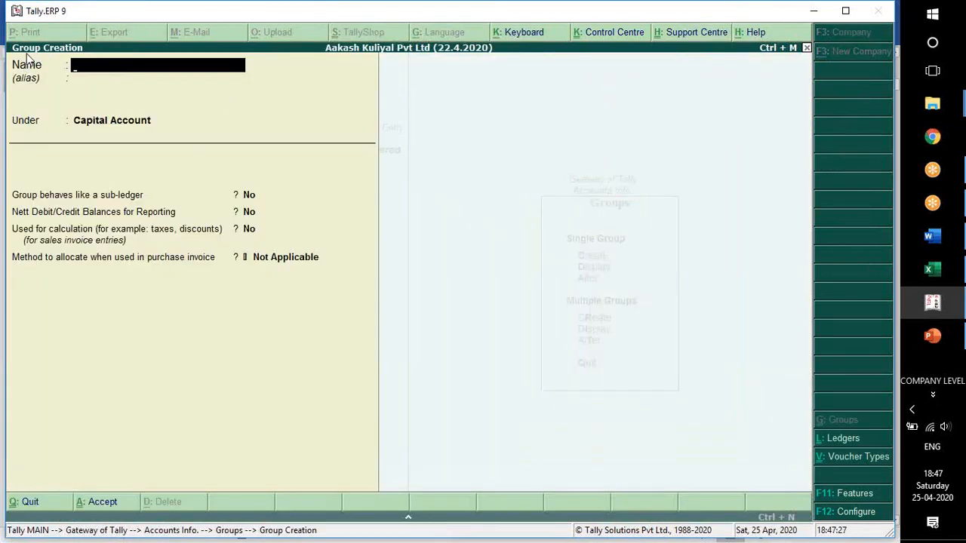
pyautogui.hotkey('alt', 'Tab')
pyautogui.click(362, 180)
pyautogui.click(417, 182)
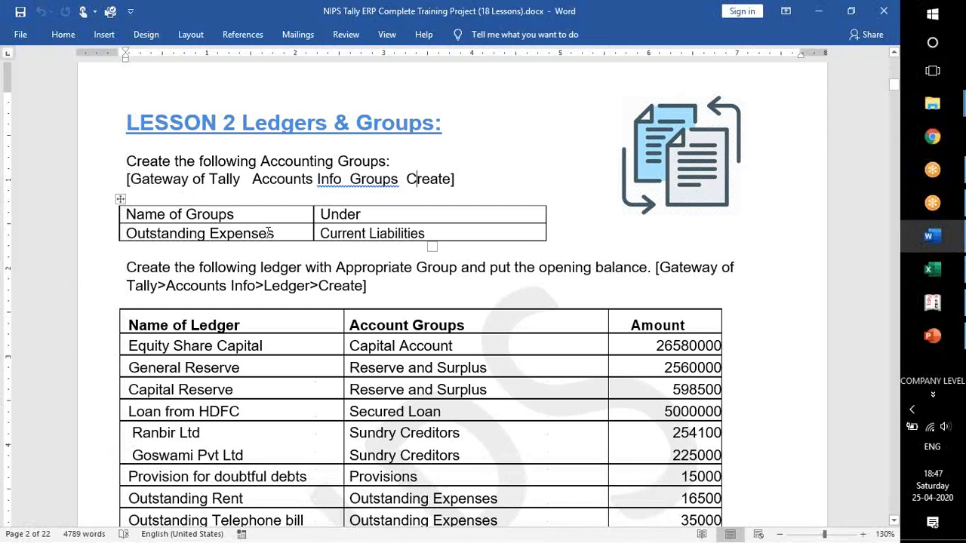
pyautogui.moveTo(275, 233); pyautogui.dragTo(125, 233)
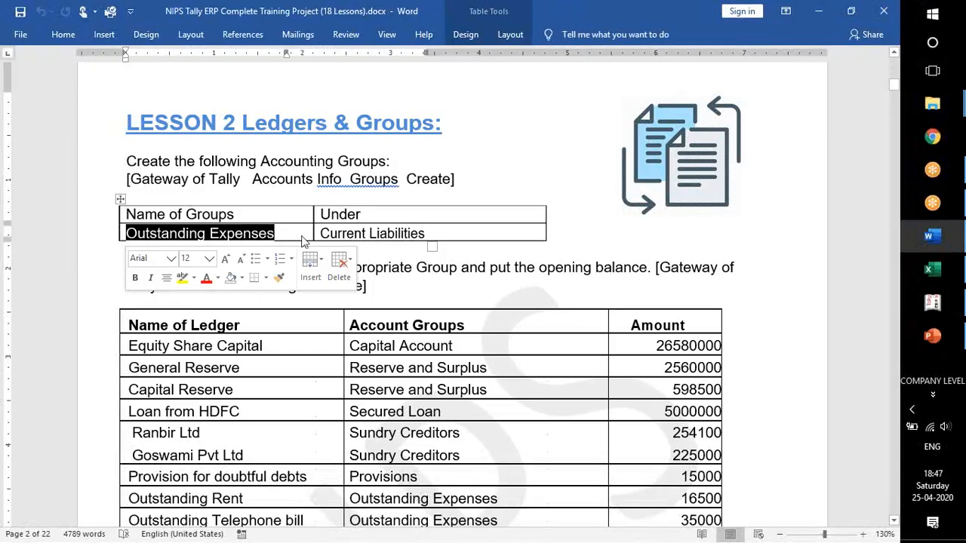
# Switch back to Tally.ERP 9 and name the new group Outstanding Expenses.
pyautogui.hotkey('alt', 'Tab')
pyautogui.write('Outstanding expenses')
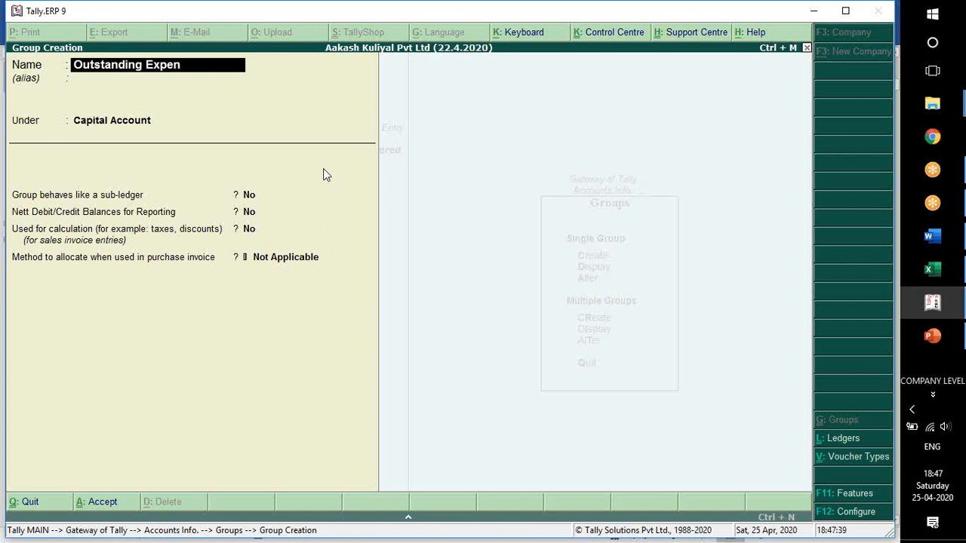
# Place the group under Current Liabilities, keep the remaining options at their defaults, and save it.
pyautogui.press('Return')
pyautogui.press('Return')
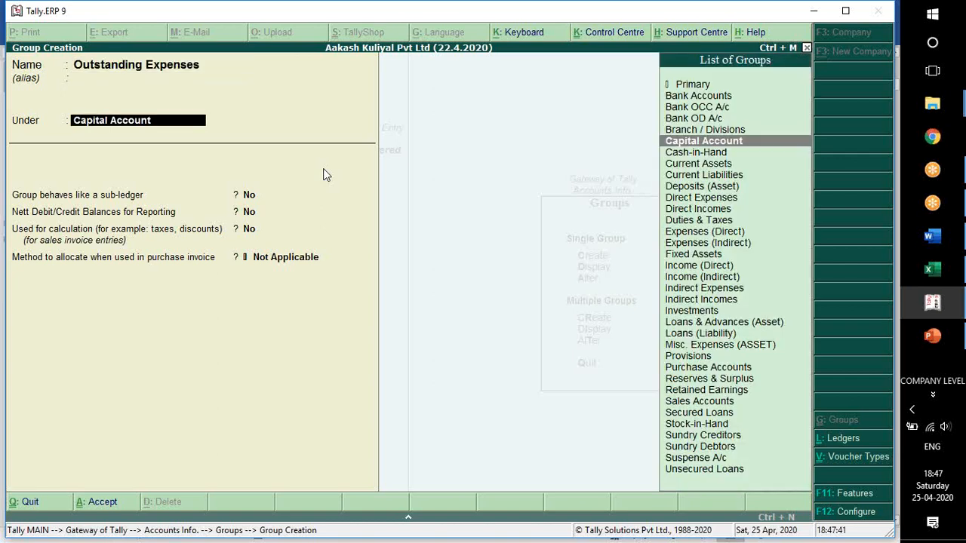
pyautogui.write('Curre')
pyautogui.press('Return')
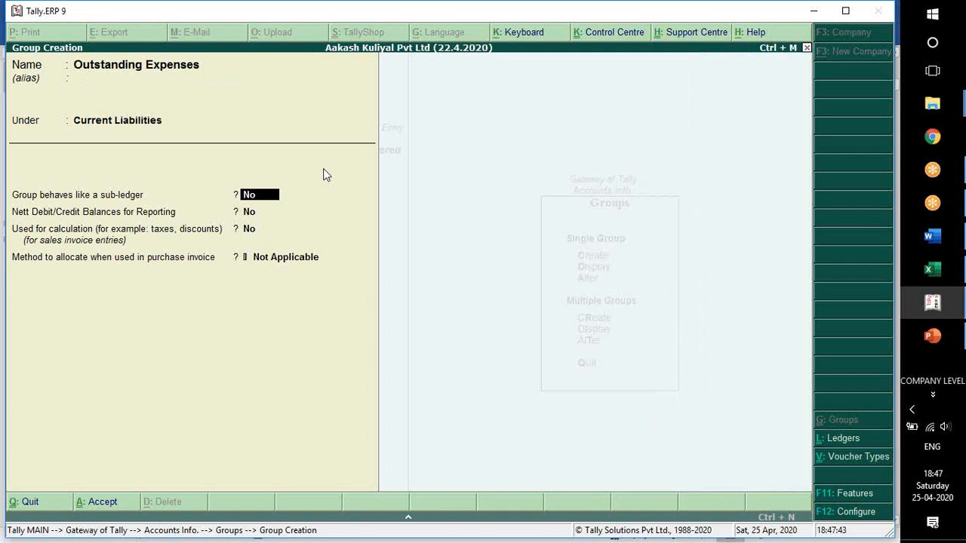
pyautogui.press('Return')
pyautogui.press('Return')
pyautogui.press('Return')
pyautogui.press('Return')
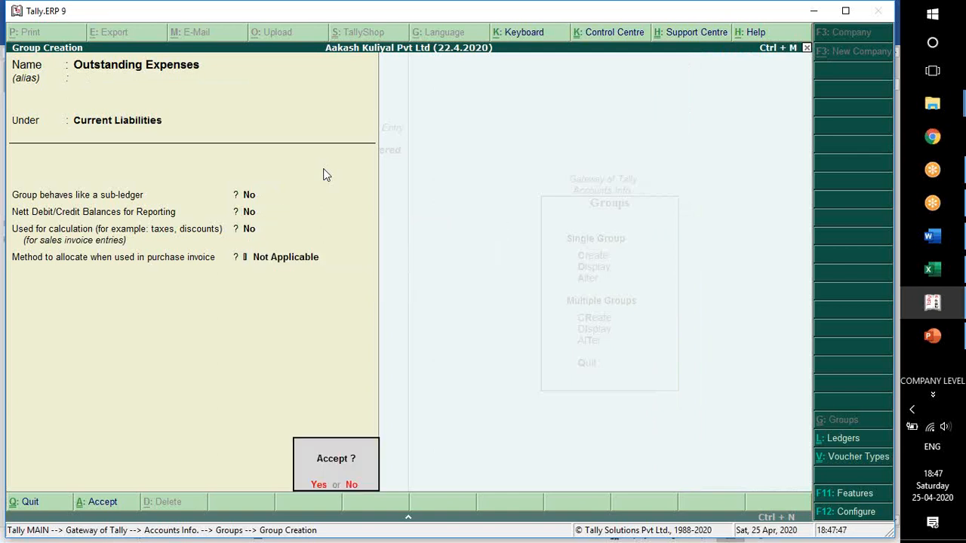
pyautogui.press('Return')
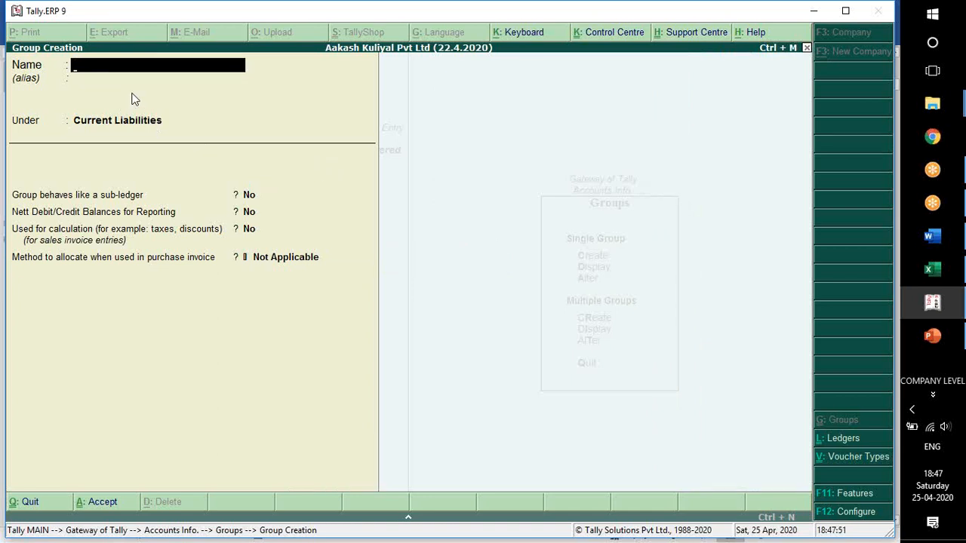
# Switch to Word and read the Lesson 2 ledger table with its account groups and opening balance amounts.
pyautogui.hotkey('alt', 'Tab')
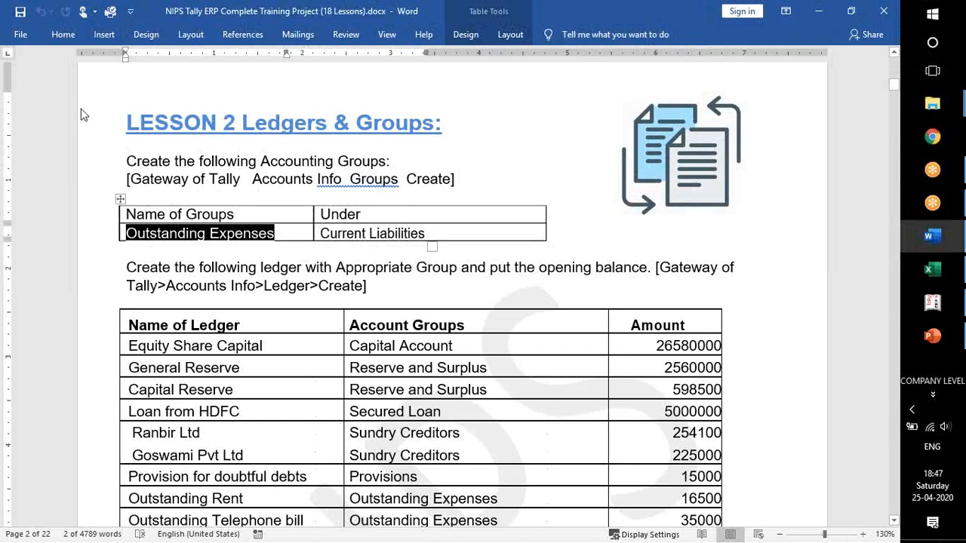
pyautogui.click(141, 267)
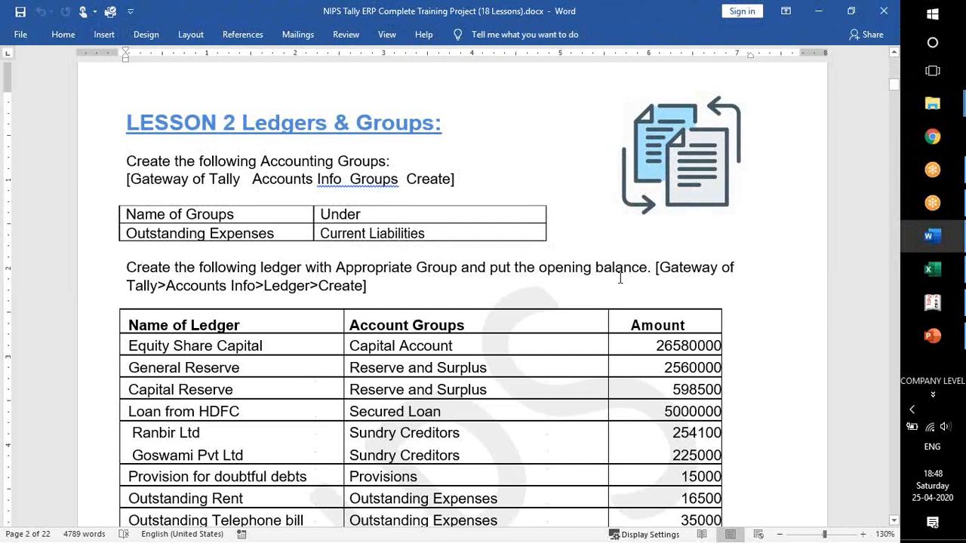
pyautogui.scroll(-1, 262, 249)
pyautogui.scroll(-4, 261, 248)
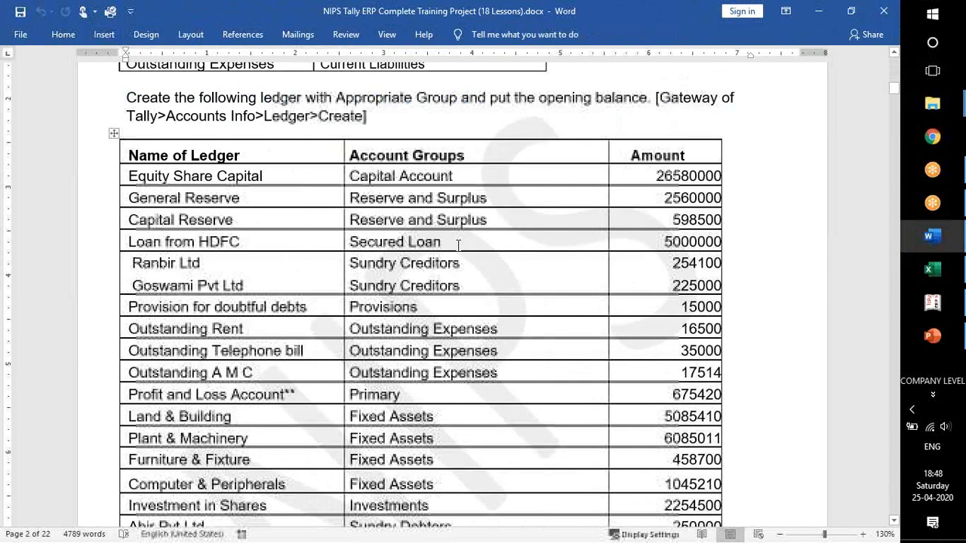
pyautogui.click(457, 244)
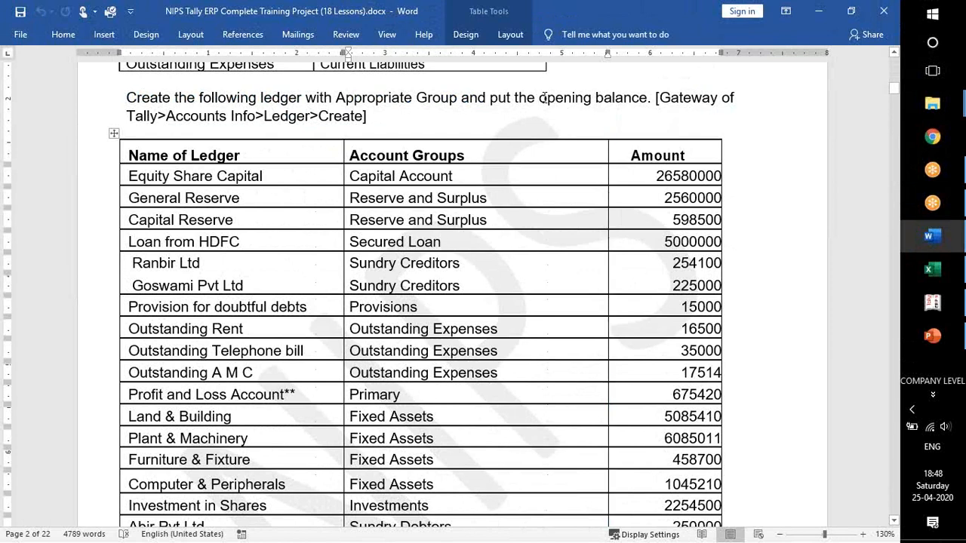
pyautogui.moveTo(543, 98); pyautogui.dragTo(628, 91)
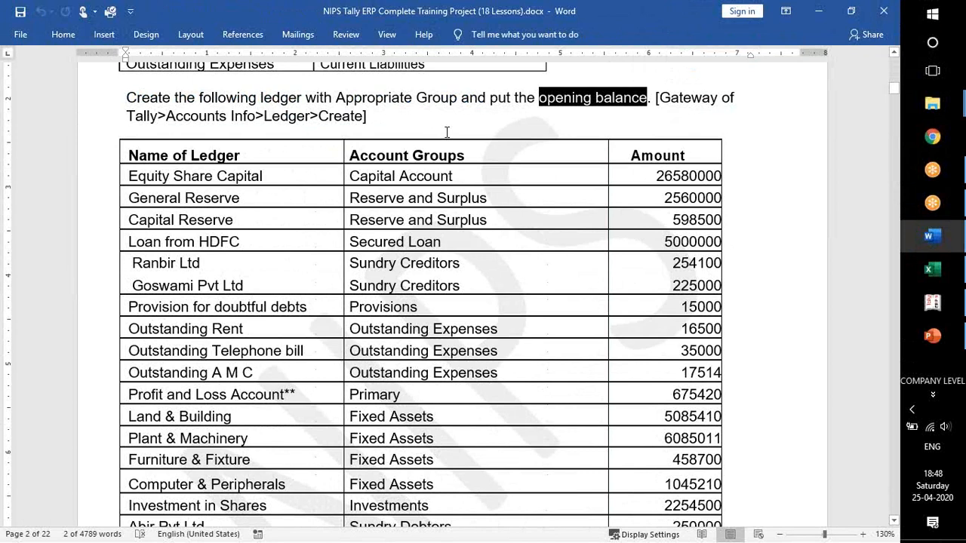
pyautogui.scroll(2, 447, 132)
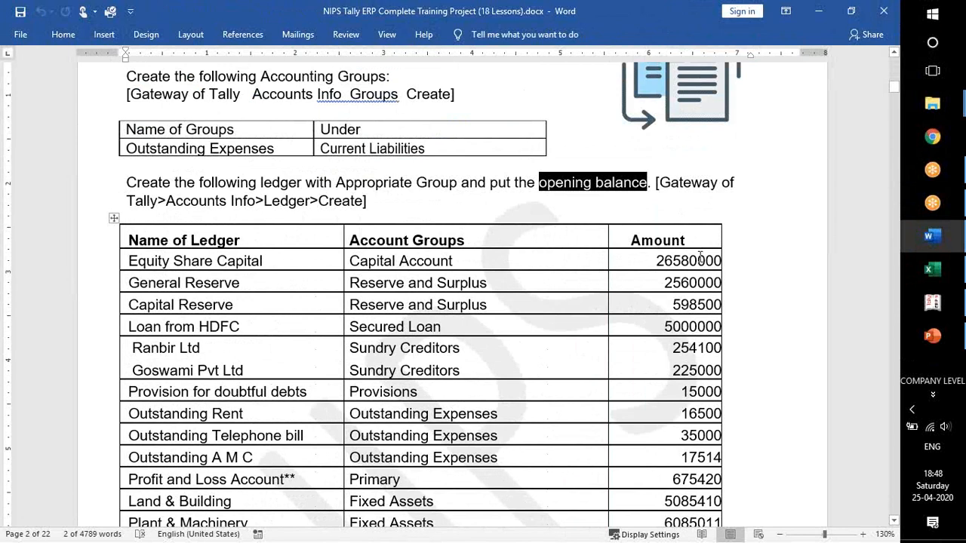
pyautogui.click(650, 262)
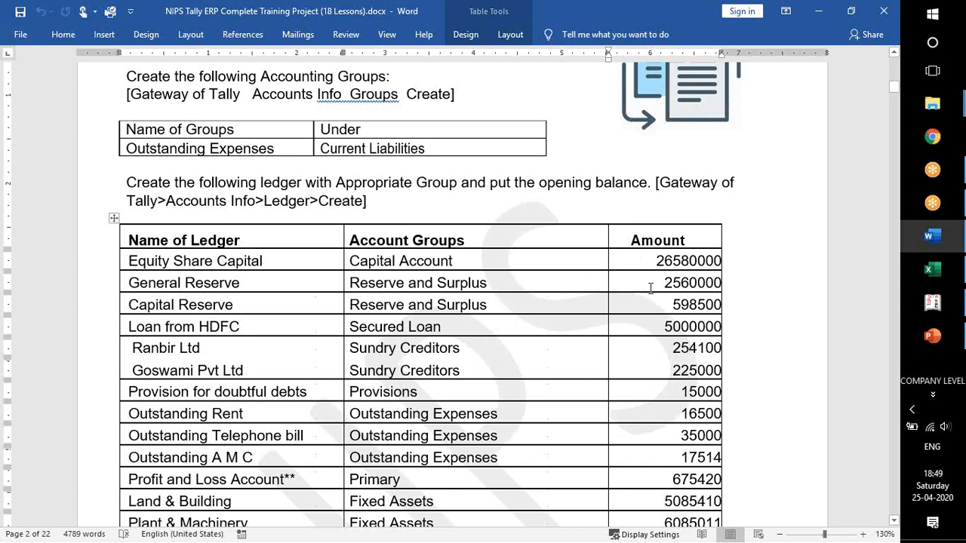
# Return to Tally.ERP 9, leave group creation, and start creating a single ledger.
pyautogui.hotkey('alt', 'Tab')
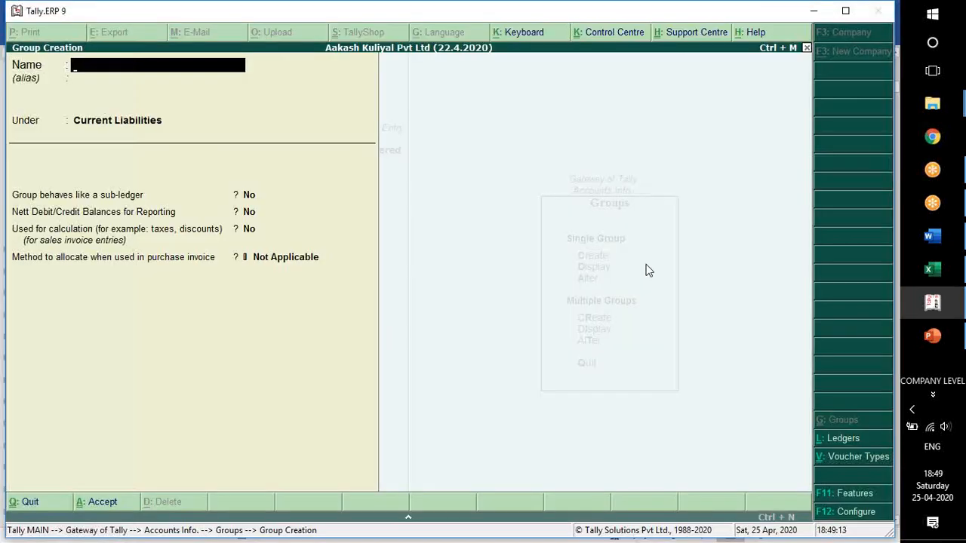
pyautogui.press('Escape')
pyautogui.press('Return')
pyautogui.press('Escape')
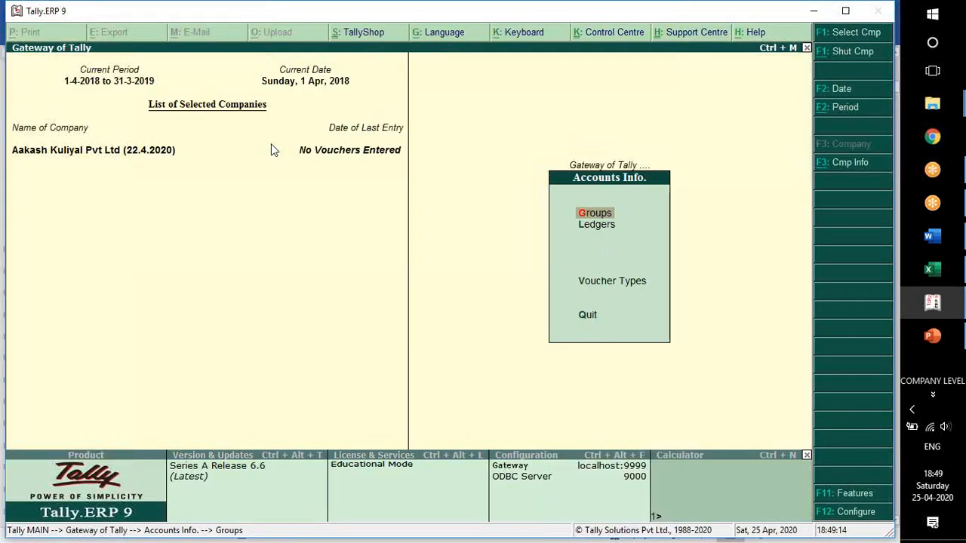
pyautogui.press('Down')
pyautogui.press('Return')
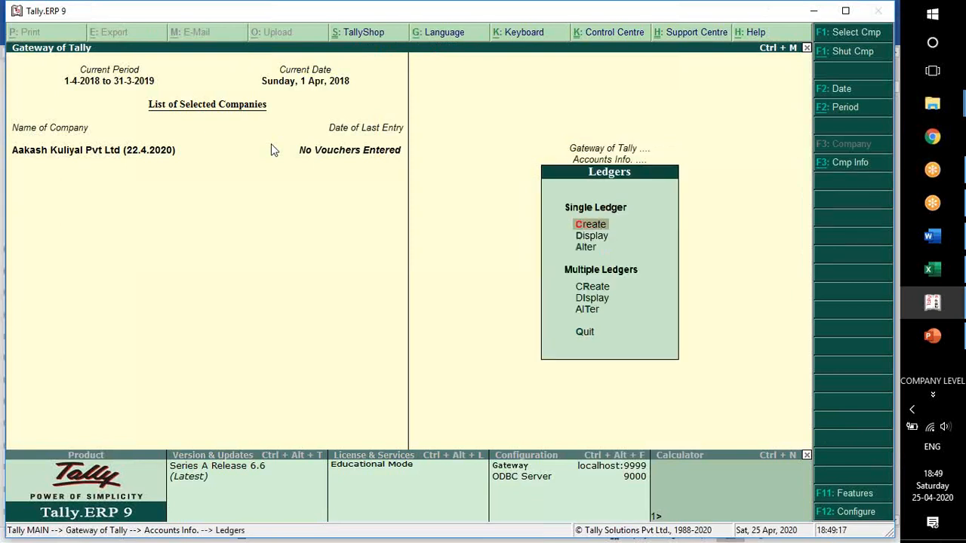
pyautogui.press('Return')
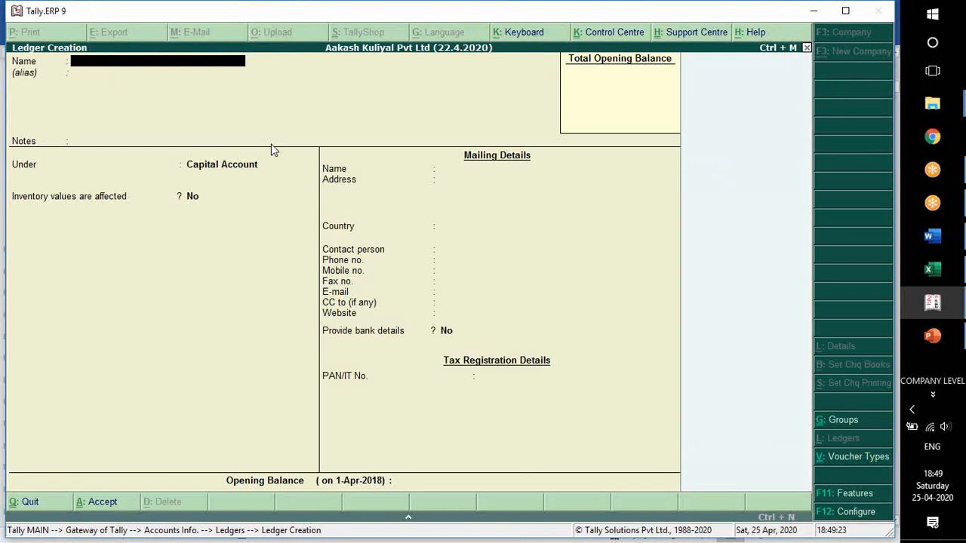
# Name the new ledger Equity Share Capital and leave its alias blank.
pyautogui.write('Equityshar')
pyautogui.press('BackSpace')
pyautogui.press('BackSpace')
pyautogui.press('BackSpace')
pyautogui.press('BackSpace')
pyautogui.write('Share Capital')
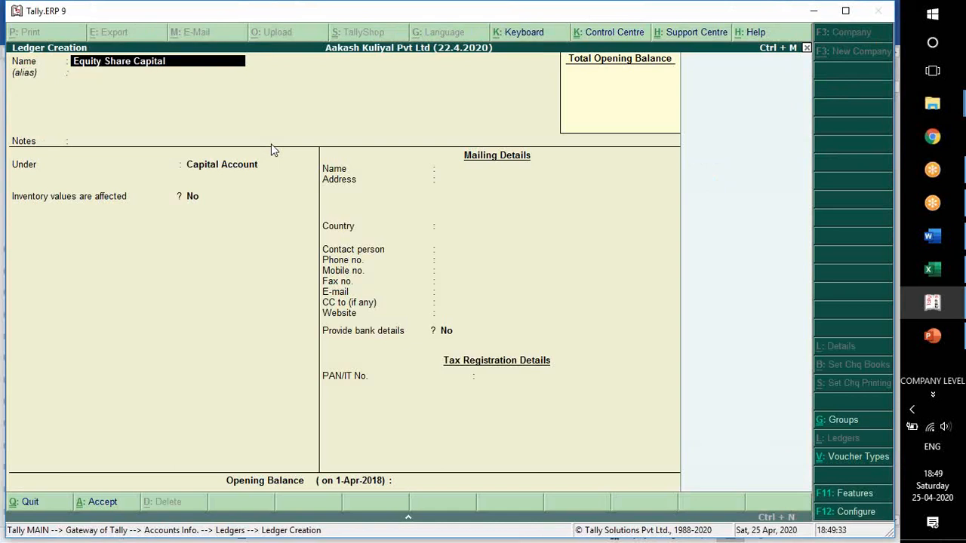
pyautogui.press('Return')
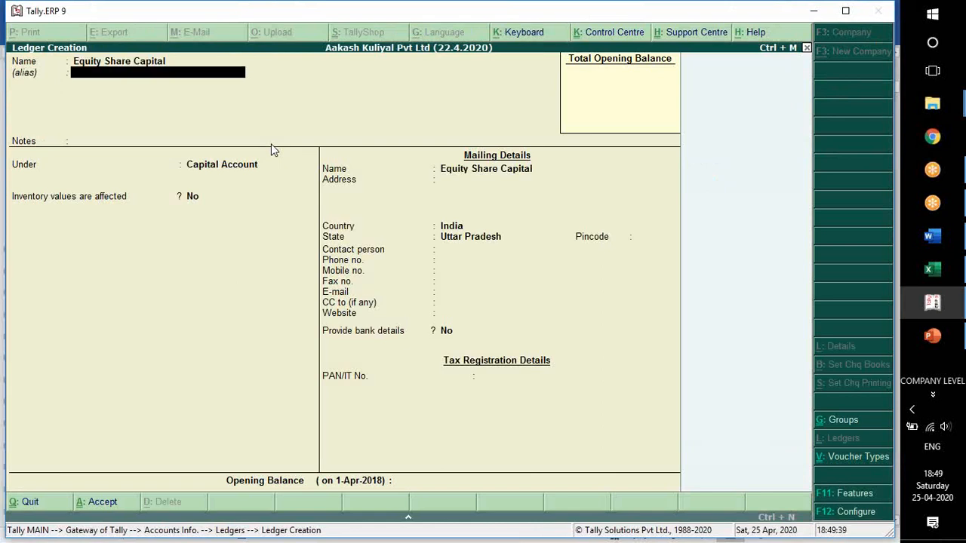
pyautogui.press('Return')
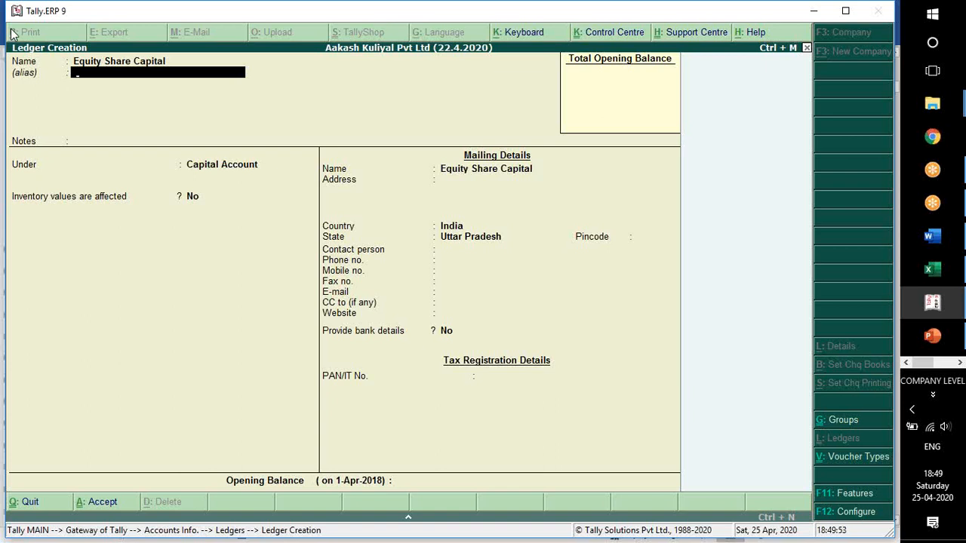
pyautogui.press('Return')
pyautogui.press('Return')
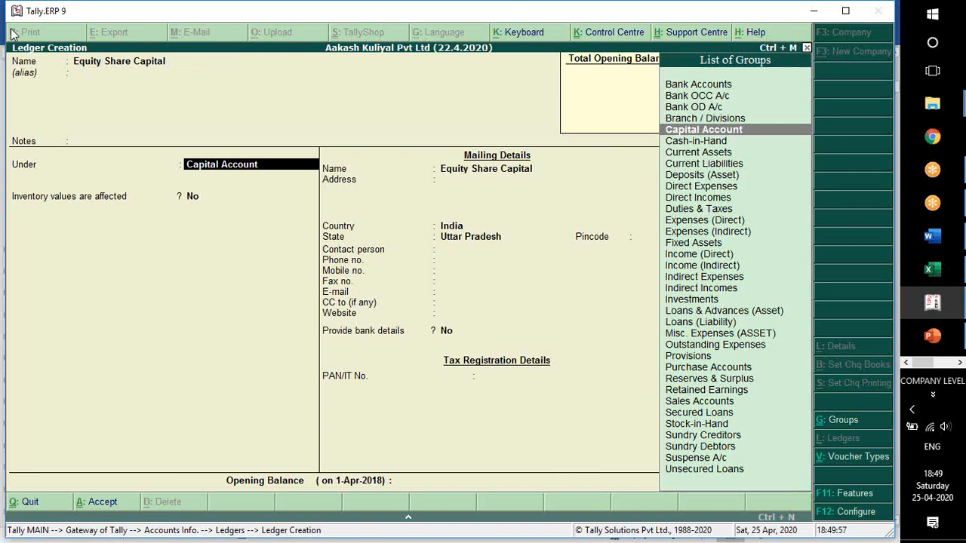
pyautogui.press('BackSpace')
pyautogui.press('BackSpace')
pyautogui.press('BackSpace')
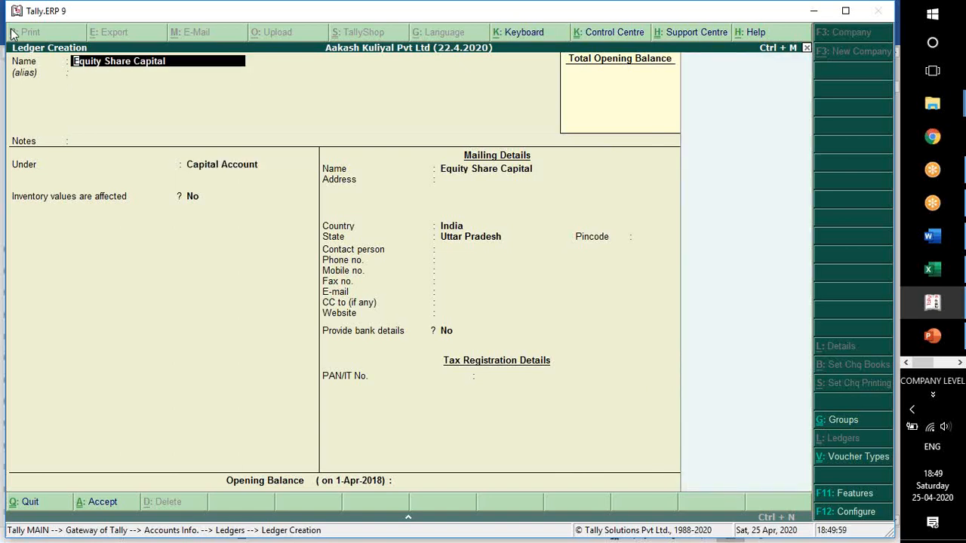
pyautogui.press('Return')
pyautogui.press('Return')
pyautogui.press('Return')
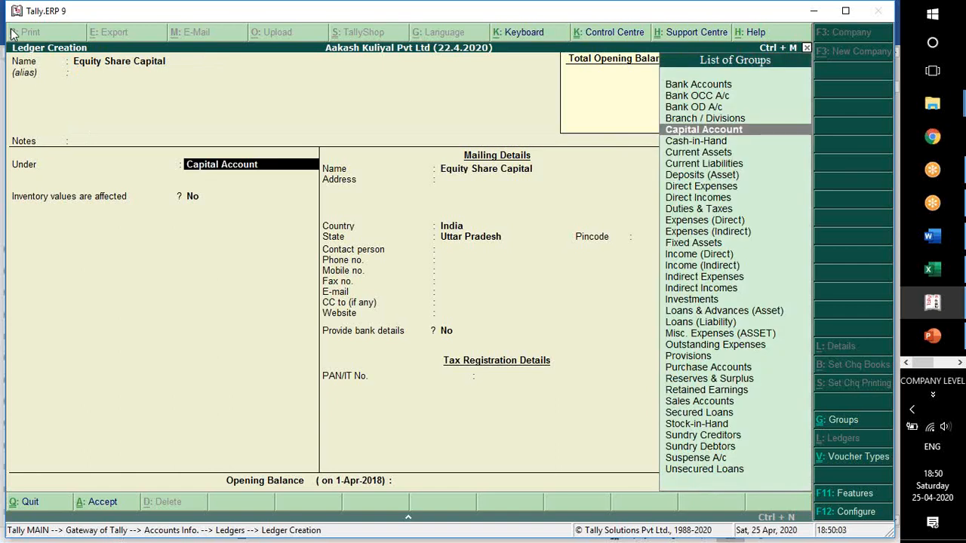
# Place the ledger under Capital Account and keep the inventory, mailing, bank and tax details at their defaults.
pyautogui.press('Down')
pyautogui.press('Up')
pyautogui.press('Return')
pyautogui.press('Return')
pyautogui.press('Return')
pyautogui.press('Return')
pyautogui.press('Return')
pyautogui.press('Return')
pyautogui.press('Return')
pyautogui.press('Return')
pyautogui.press('Return')
pyautogui.press('Return')
pyautogui.press('Return')
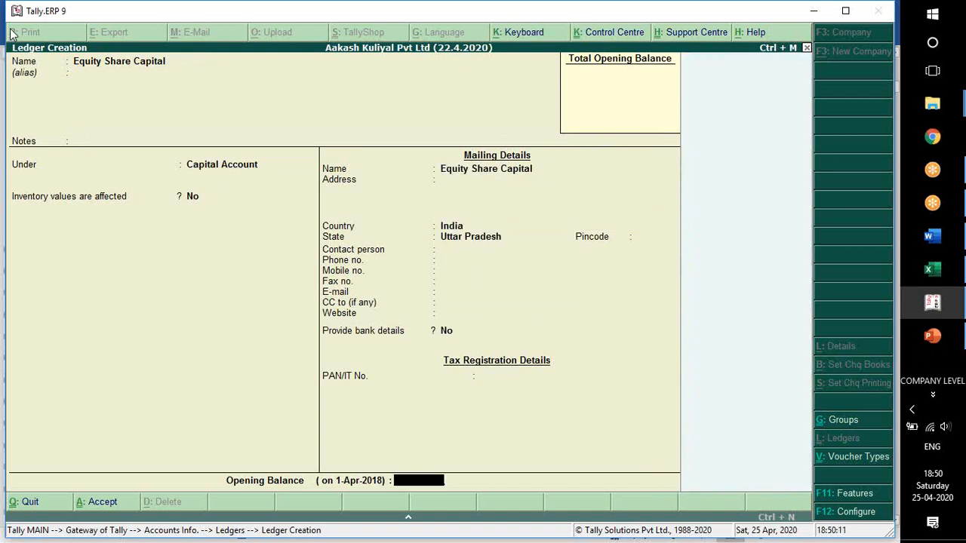
# Check the Equity Share Capital amount in Word, enter 26580000 Cr as the ledger's opening balance, and save the ledger.
pyautogui.hotkey('alt', 'Tab')
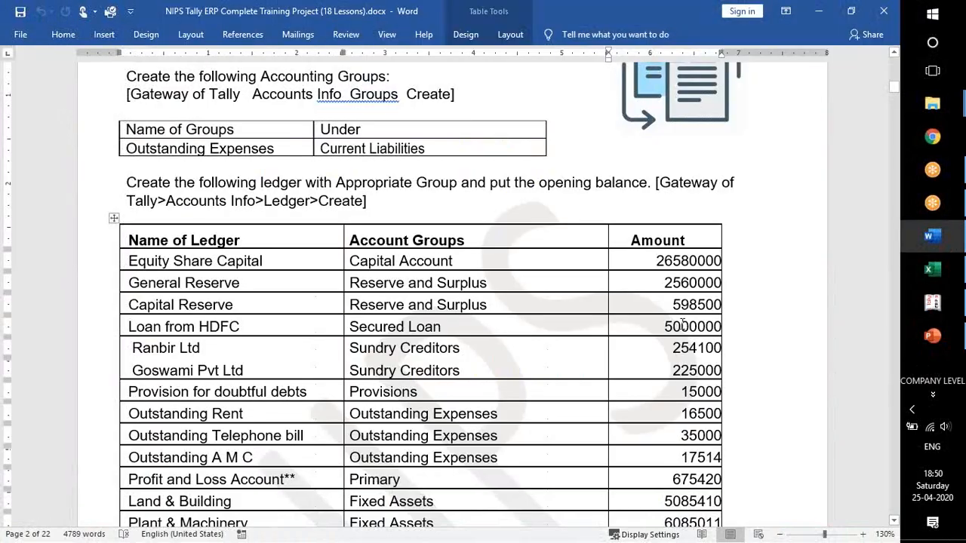
pyautogui.hotkey('alt', 'Tab')
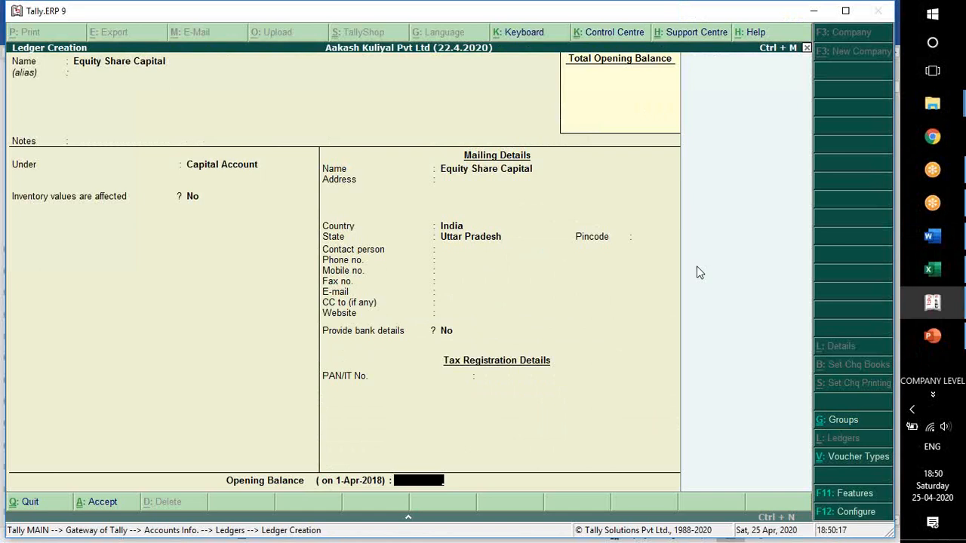
pyautogui.write('26580000')
pyautogui.press('Return')
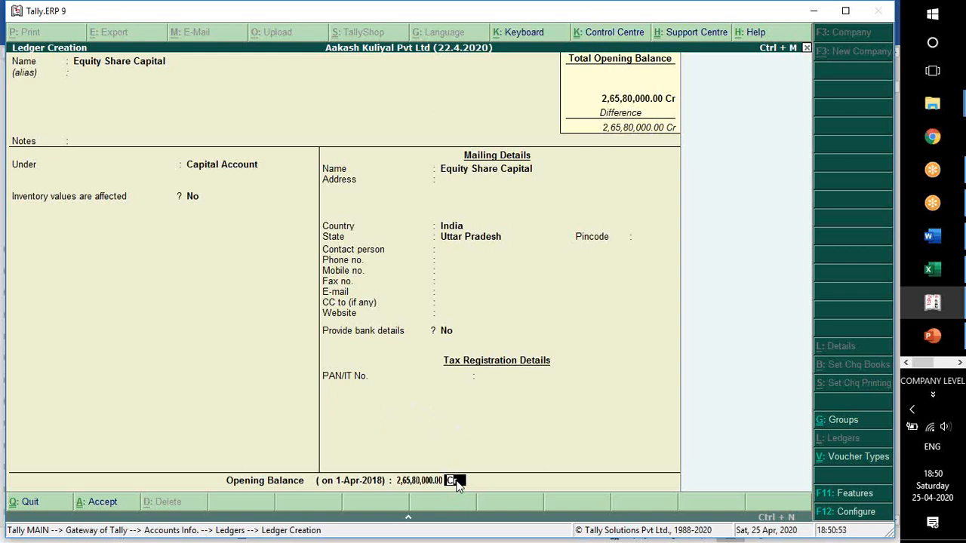
pyautogui.press('Return')
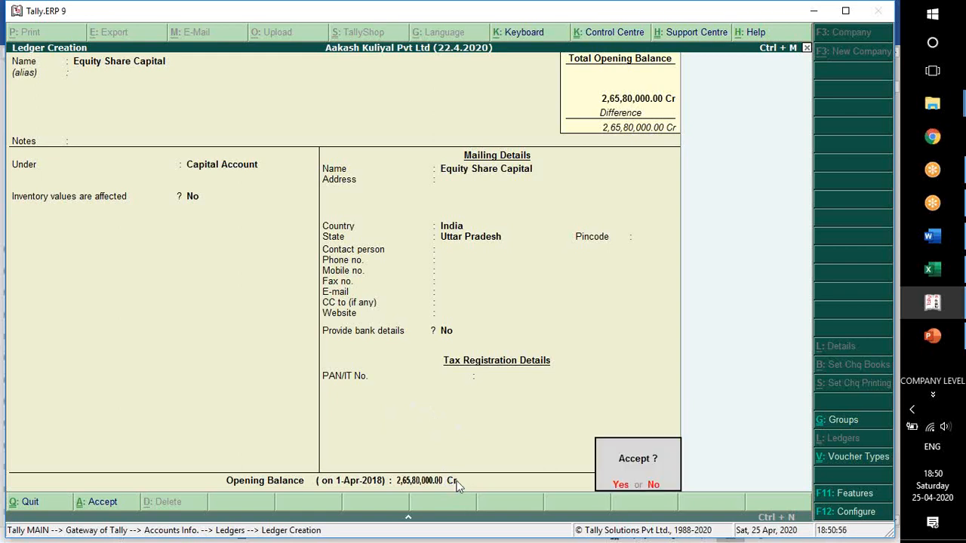
pyautogui.press('Return')
# Leave ledger creation and view the company's Balance Sheet in detailed form.
pyautogui.press('Escape')
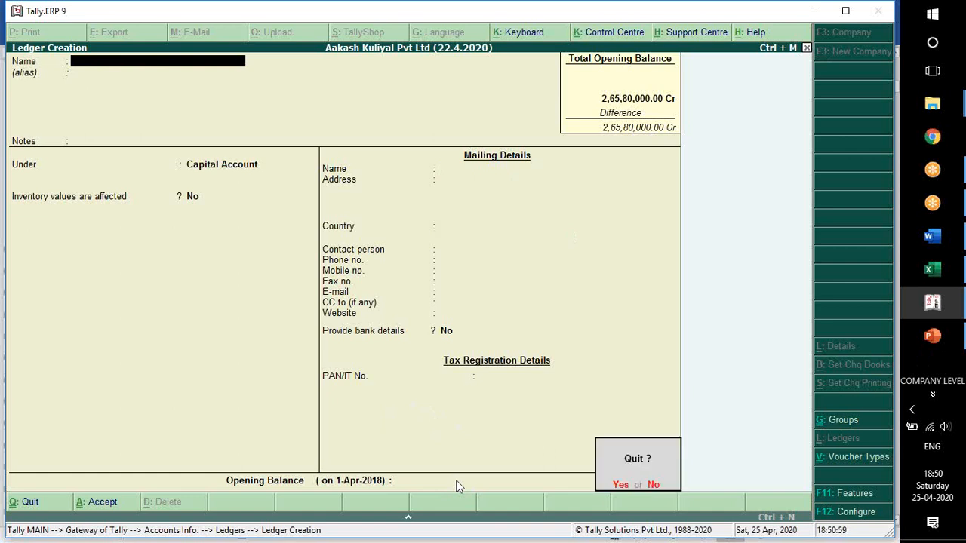
pyautogui.press('Return')
pyautogui.press('Escape')
pyautogui.press('Escape')
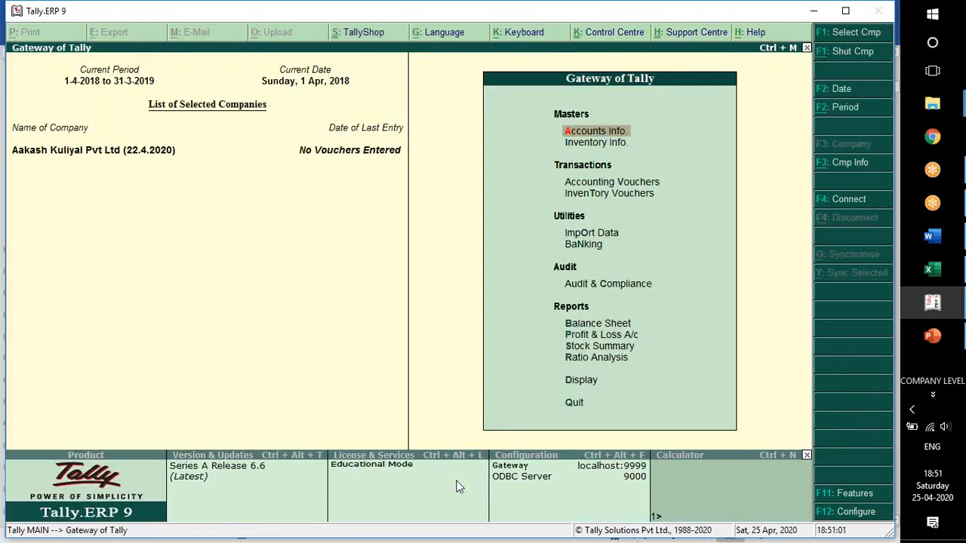
pyautogui.press('Up')
pyautogui.press('Up')
pyautogui.press('Up')
pyautogui.press('Up')
pyautogui.press('Up')
pyautogui.press('Up')
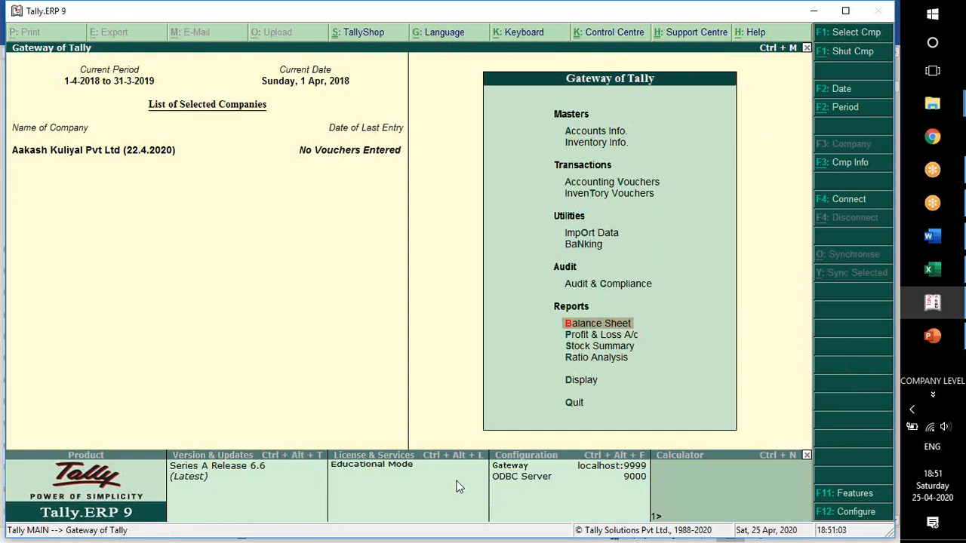
pyautogui.press('Return')
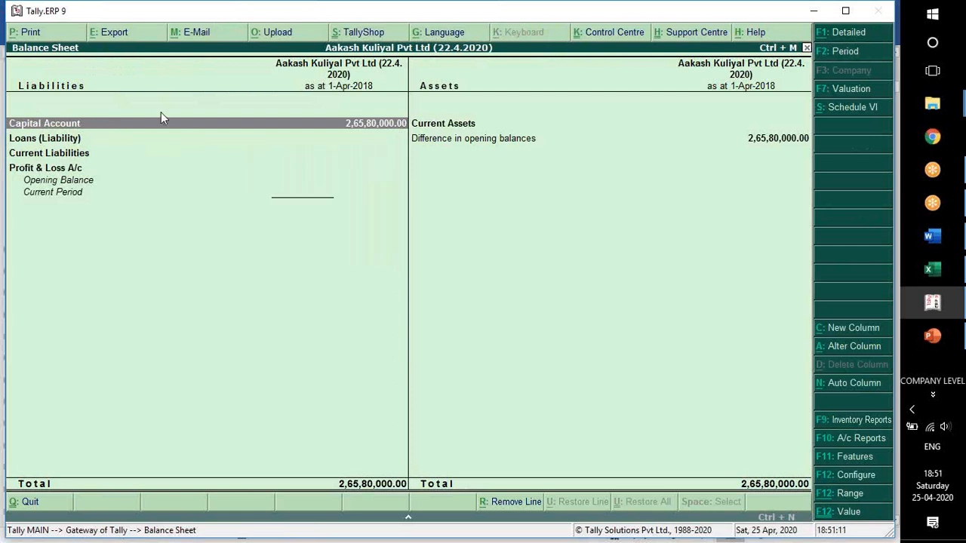
pyautogui.hotkey('alt', 'F1')
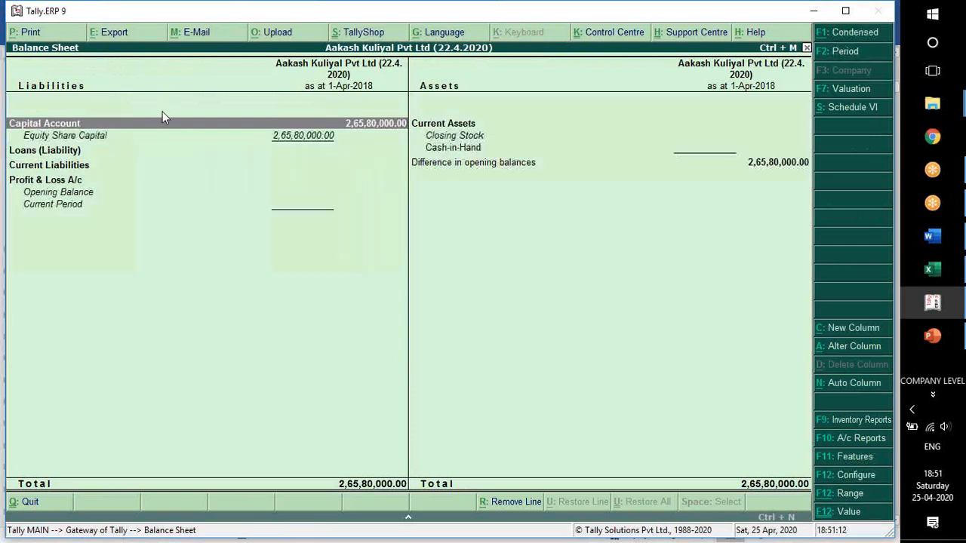
# Examine the Capital Account group and its Equity Share Capital ledger in the Balance Sheet, and return to the Gateway of Tally.
pyautogui.click(119, 141)
pyautogui.click(79, 125)
pyautogui.click(122, 141)
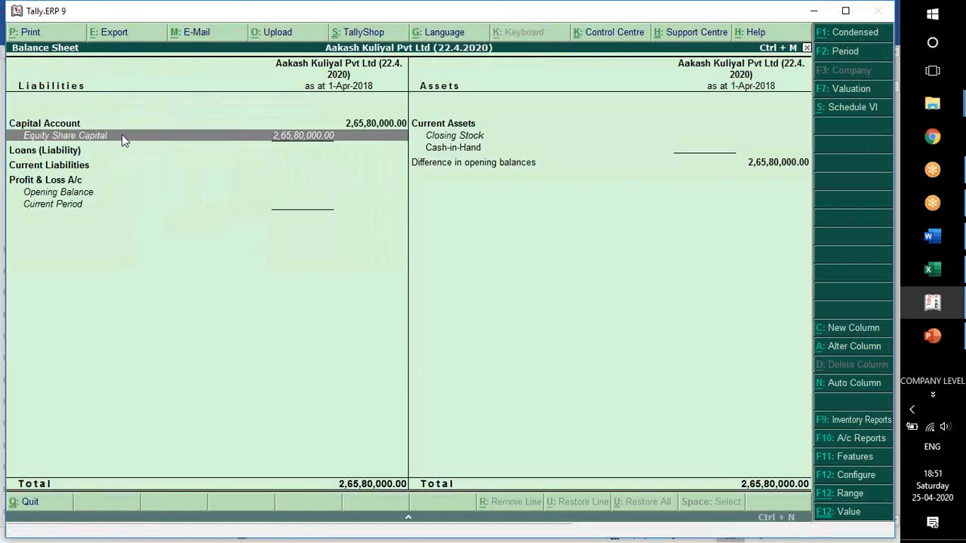
pyautogui.click(68, 125)
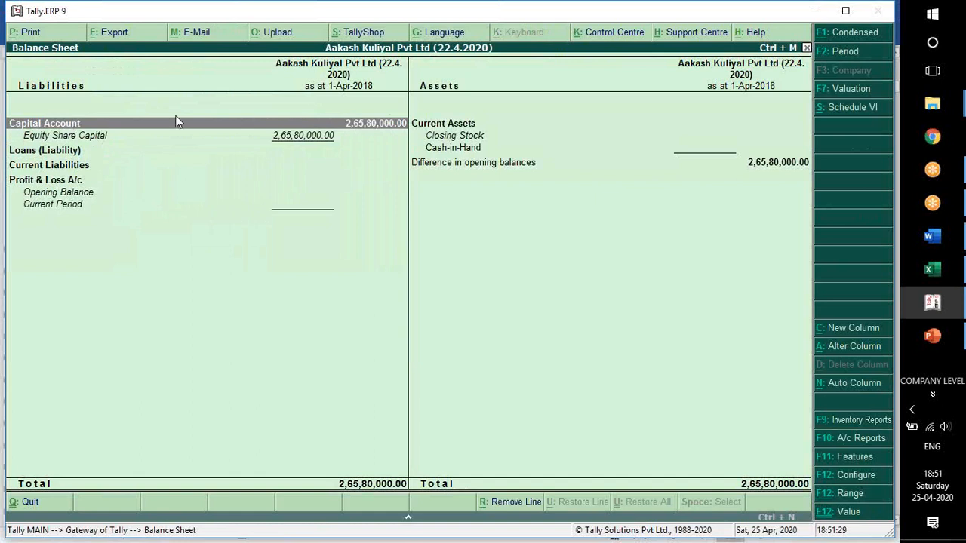
pyautogui.press('Escape')
pyautogui.press('Escape')
pyautogui.press('n')
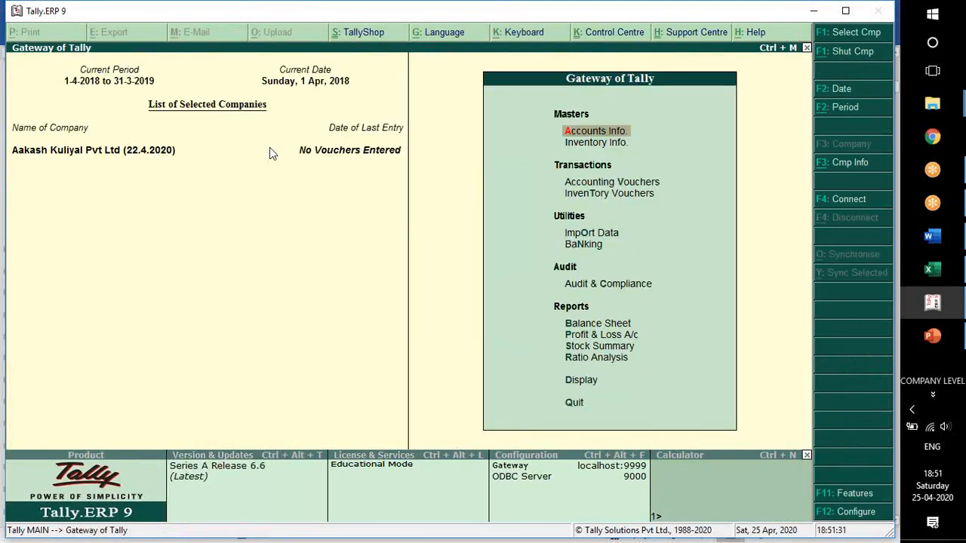
# Look up the next ledger in Word, start a single ledger in Tally, name it General Reserve, and leave its alias blank.
pyautogui.hotkey('alt', 'Tab')
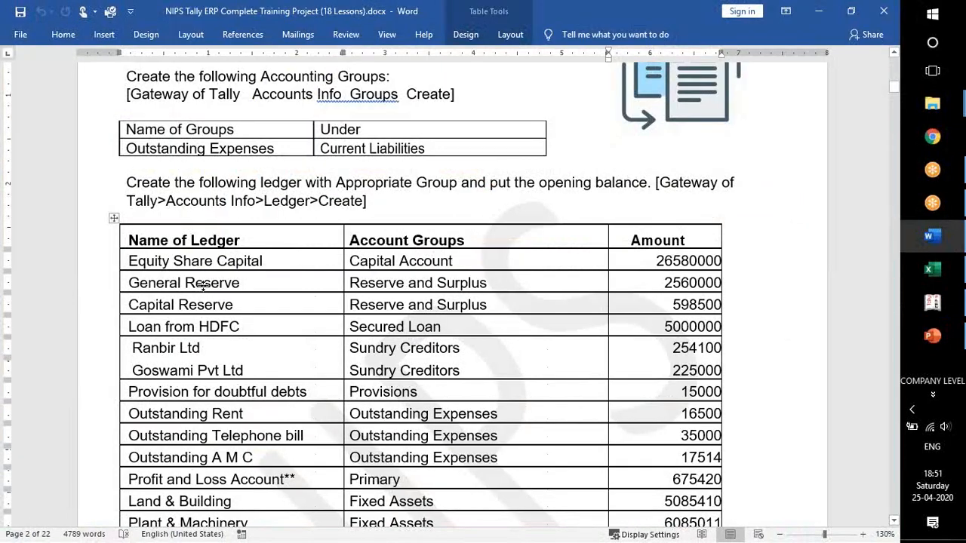
pyautogui.hotkey('alt', 'Tab')
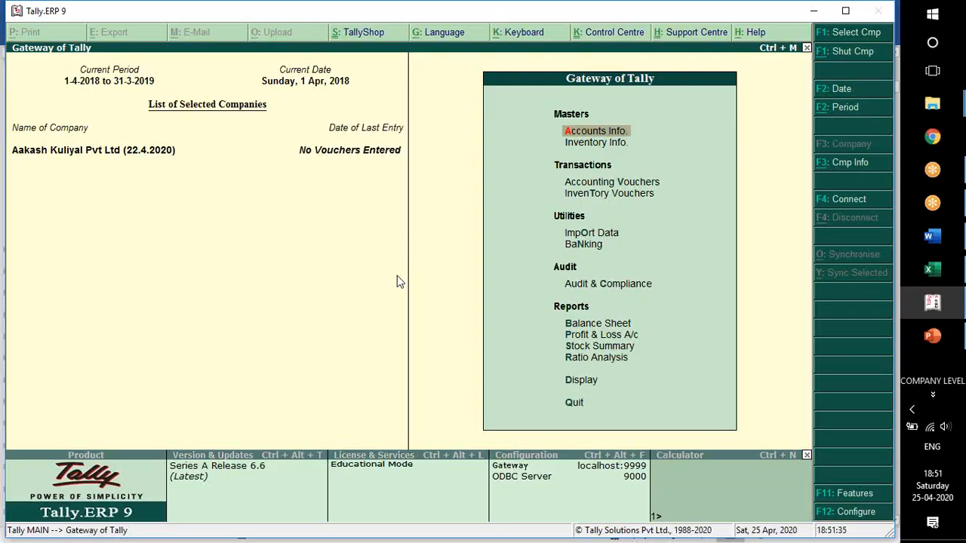
pyautogui.press('Return')
pyautogui.press('Down')
pyautogui.press('Return')
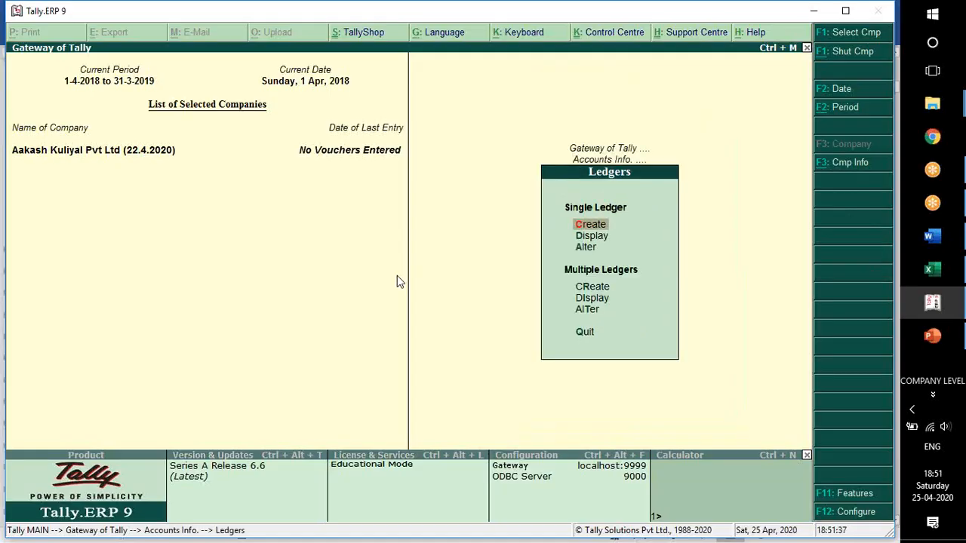
pyautogui.press('Return')
pyautogui.write('Ge')
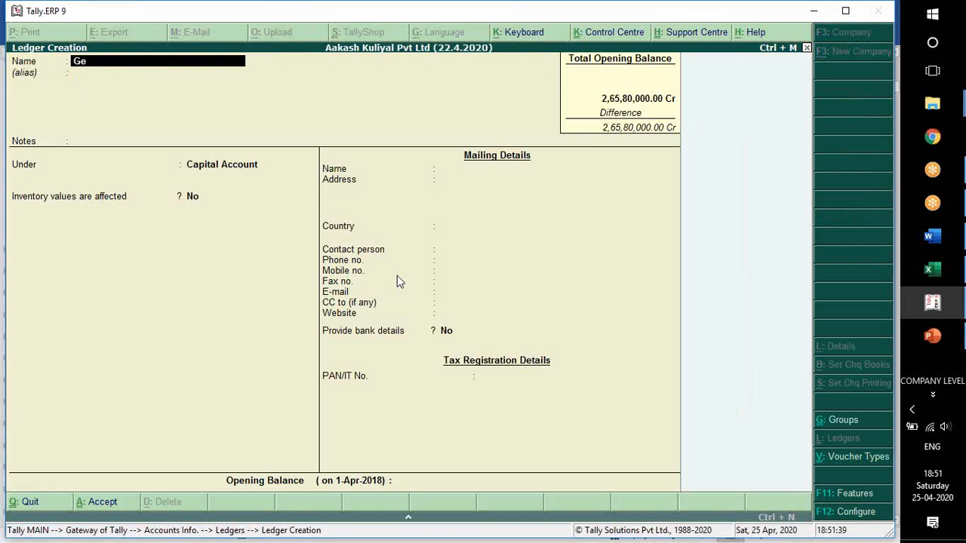
pyautogui.write('neral Reserve')
pyautogui.press('Return')
pyautogui.press('Return')
pyautogui.press('Return')
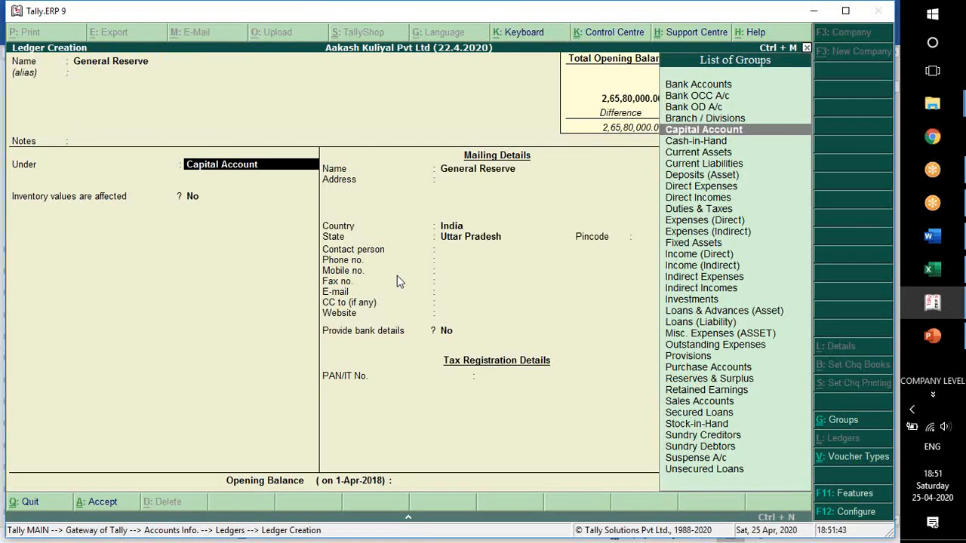
# Check the General Reserve group in Word, place the ledger under Reserves & Surplus, and keep the inventory, bank and tax details at their defaults.
pyautogui.hotkey('alt', 'Tab')
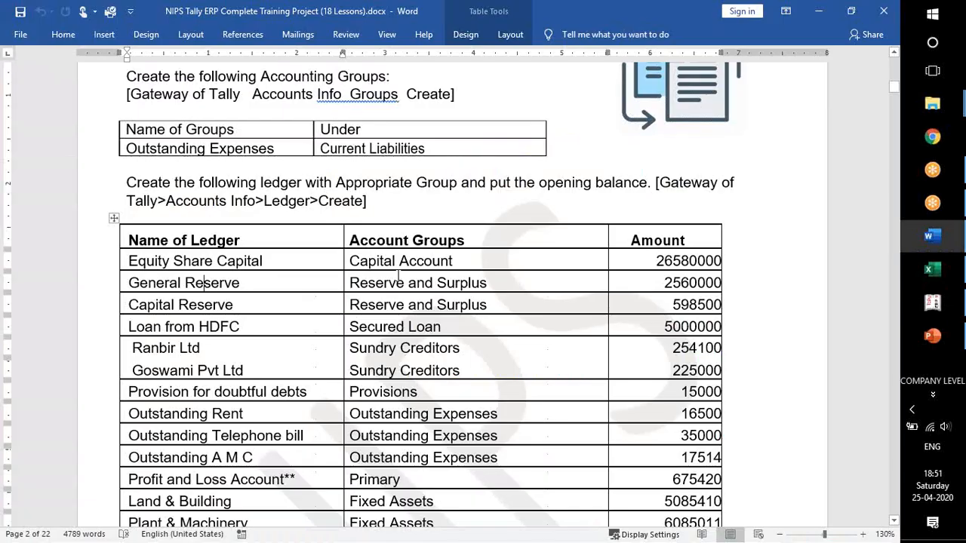
pyautogui.tripleClick(398, 278)
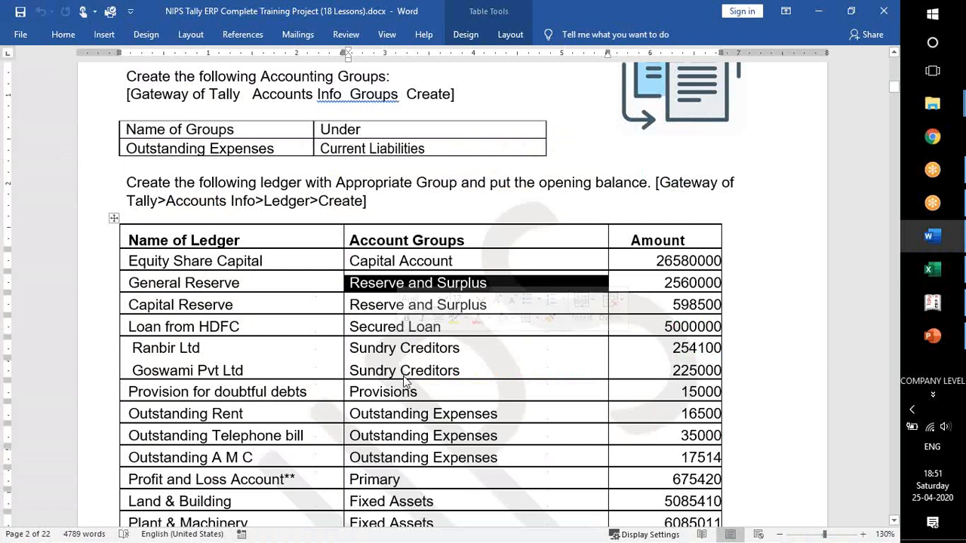
pyautogui.hotkey('alt', 'Tab')
pyautogui.write('Res')
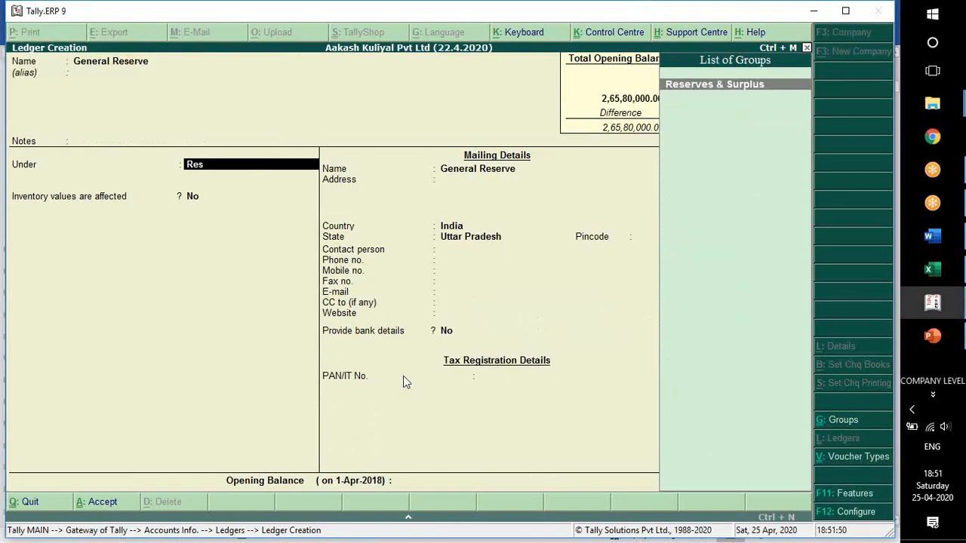
pyautogui.press('Return')
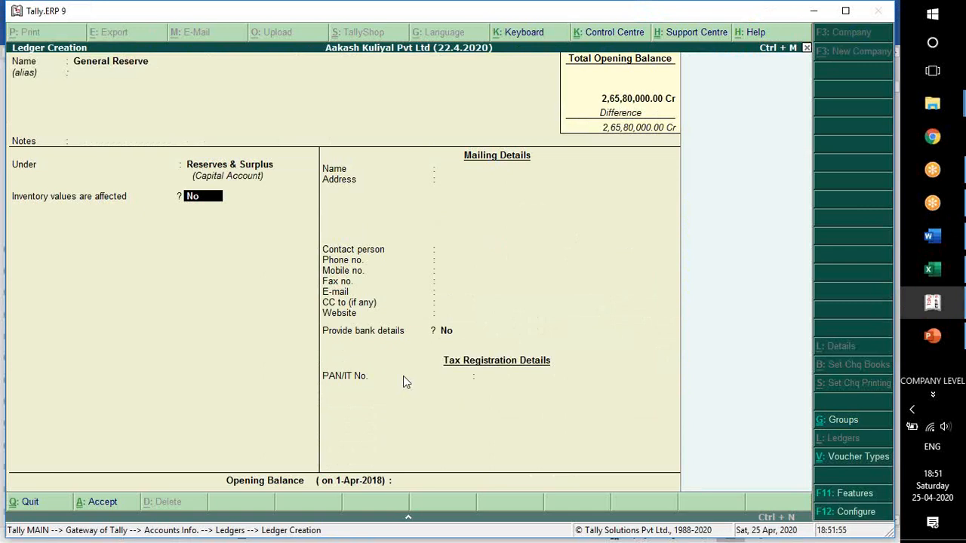
pyautogui.press('Return')
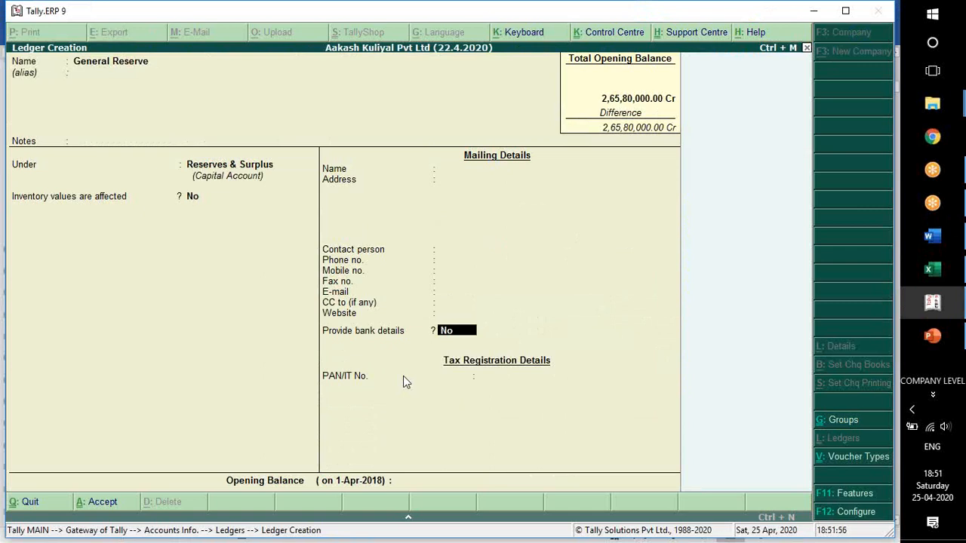
pyautogui.press('BackSpace')
pyautogui.press('Return')
pyautogui.press('Return')
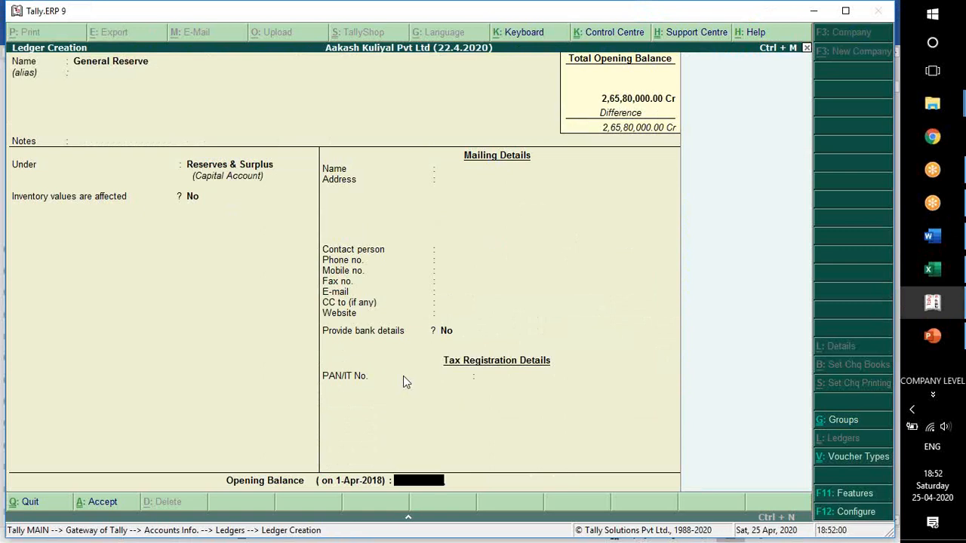
# Check the General Reserve amount in Word, enter 2560000 Cr as the ledger's opening balance, and save the ledger.
pyautogui.hotkey('alt', 'Tab')
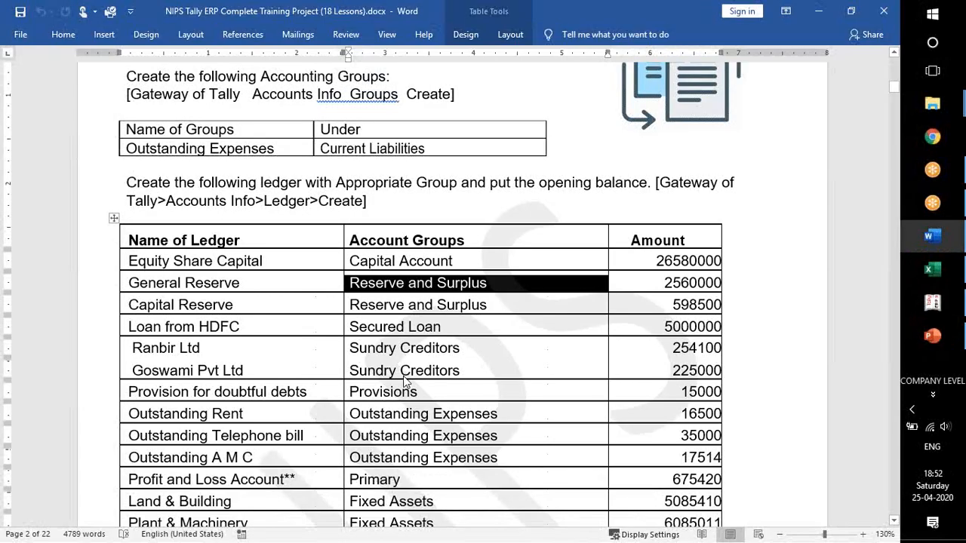
pyautogui.hotkey('alt', 'Tab')
pyautogui.write('2560000')
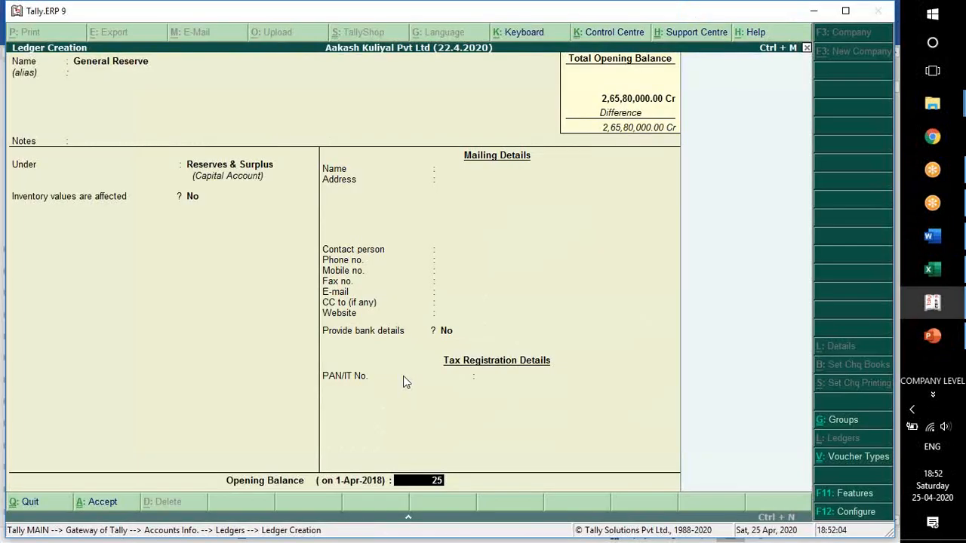
pyautogui.press('Return')
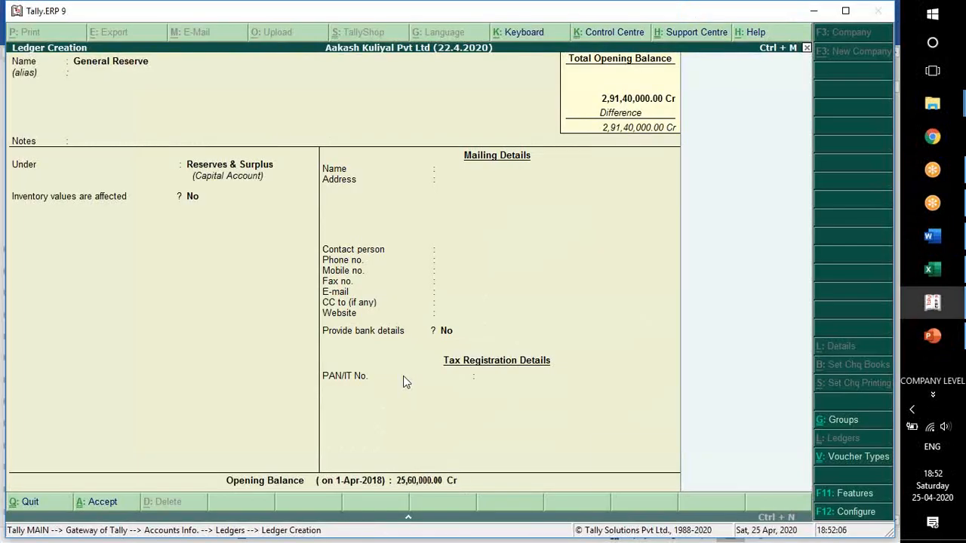
pyautogui.press('Return')
# Name the next ledger Capital Reserve, keeping it under Reserves & Surplus with the remaining details at their defaults.
pyautogui.press('Return')
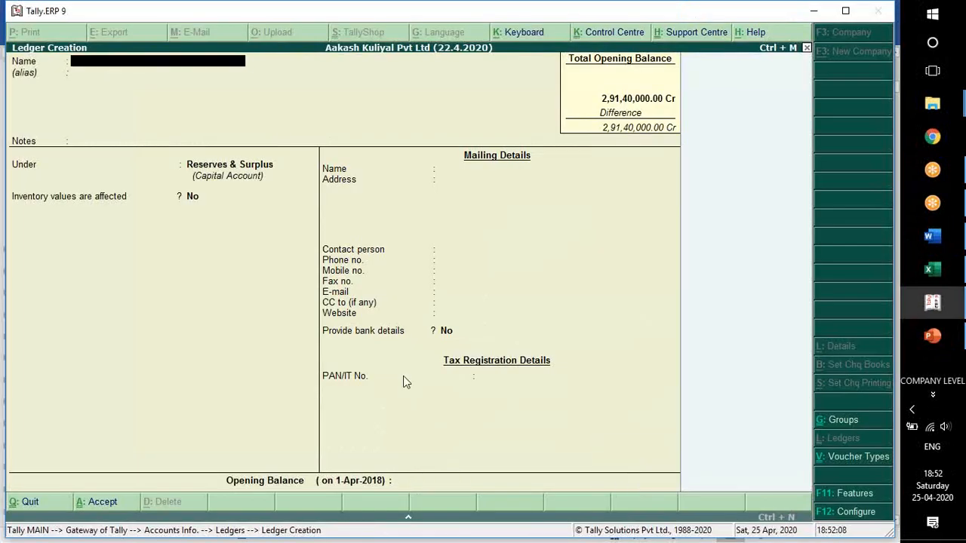
pyautogui.hotkey('alt', 'Tab')
pyautogui.hotkey('alt', 'Tab')
pyautogui.write('Capti')
pyautogui.write('ital')
pyautogui.write(' Reser')
pyautogui.press('Return')
pyautogui.press('Return')
pyautogui.press('Return')
pyautogui.press('Return')
pyautogui.press('Return')
pyautogui.press('Return')
pyautogui.press('Return')
pyautogui.press('Return')
pyautogui.press('BackSpace')
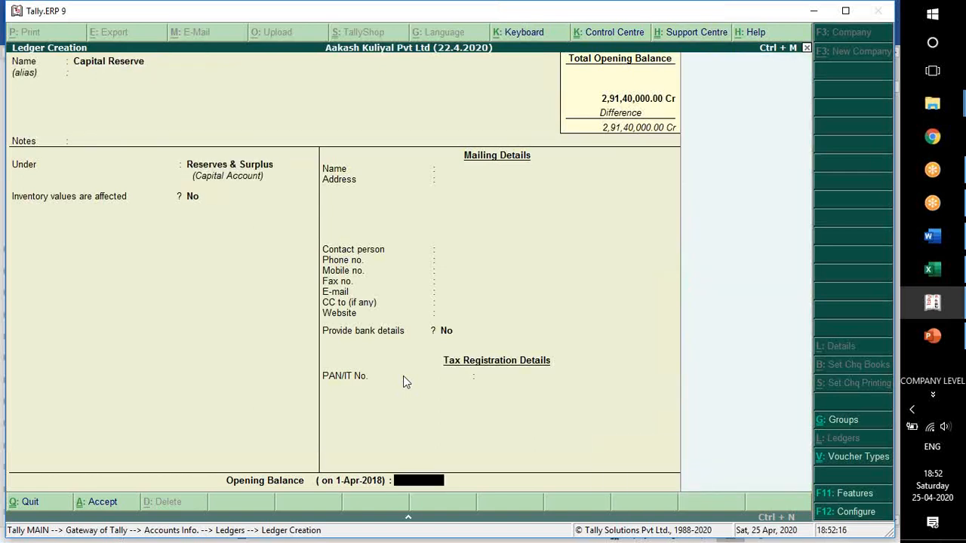
# Check the Capital Reserve amount in Word, enter 598500 Cr as the ledger's opening balance, and save the ledger.
pyautogui.hotkey('alt', 'Tab')
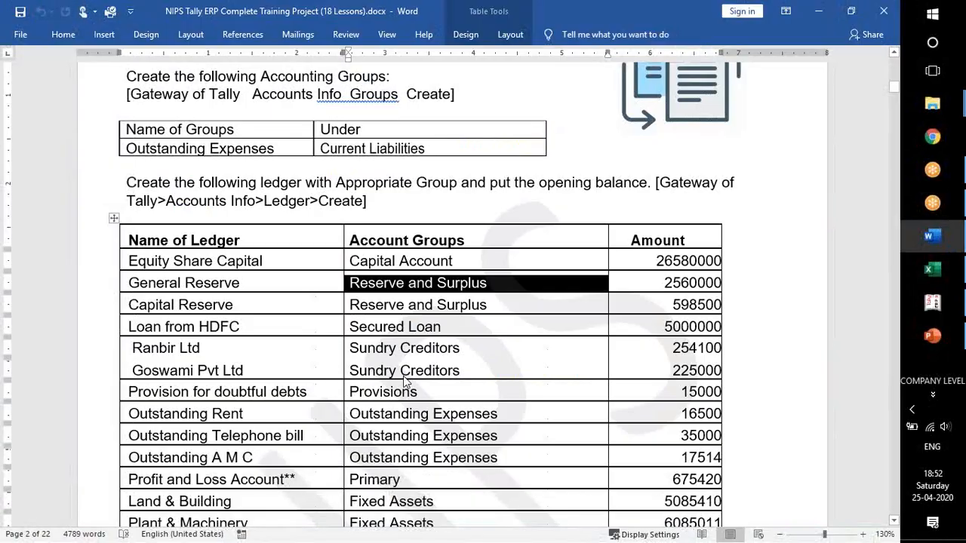
pyautogui.doubleClick(686, 306)
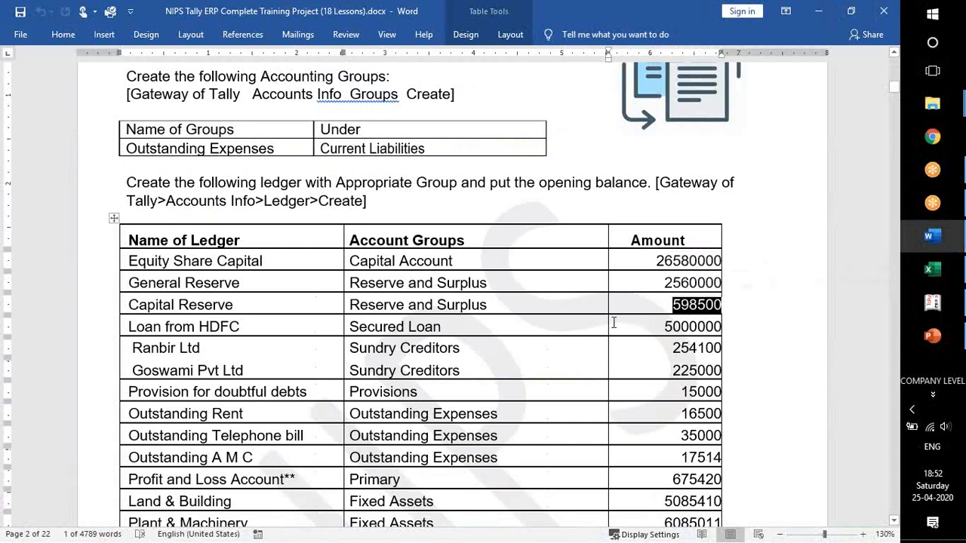
pyautogui.hotkey('alt', 'Tab')
pyautogui.write('598500')
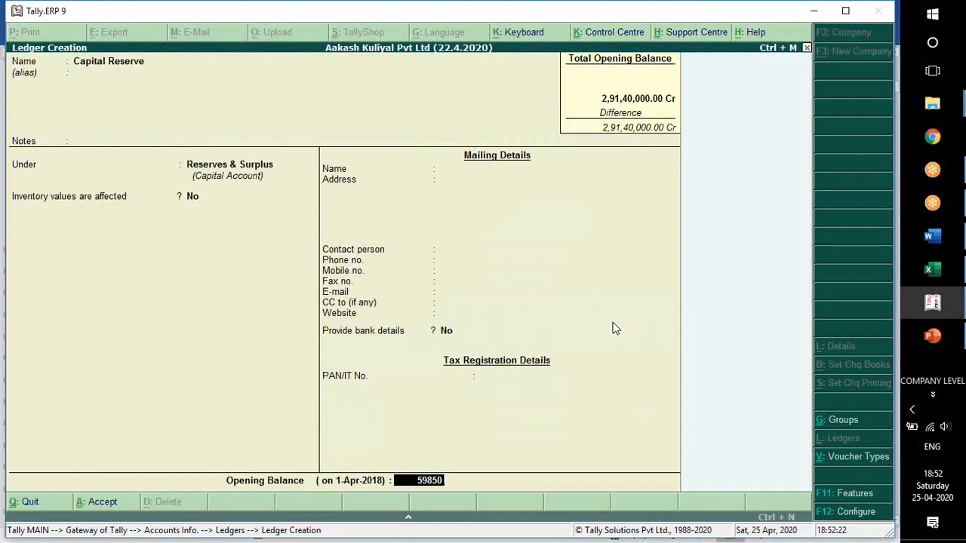
pyautogui.press('Return')
pyautogui.press('Return')
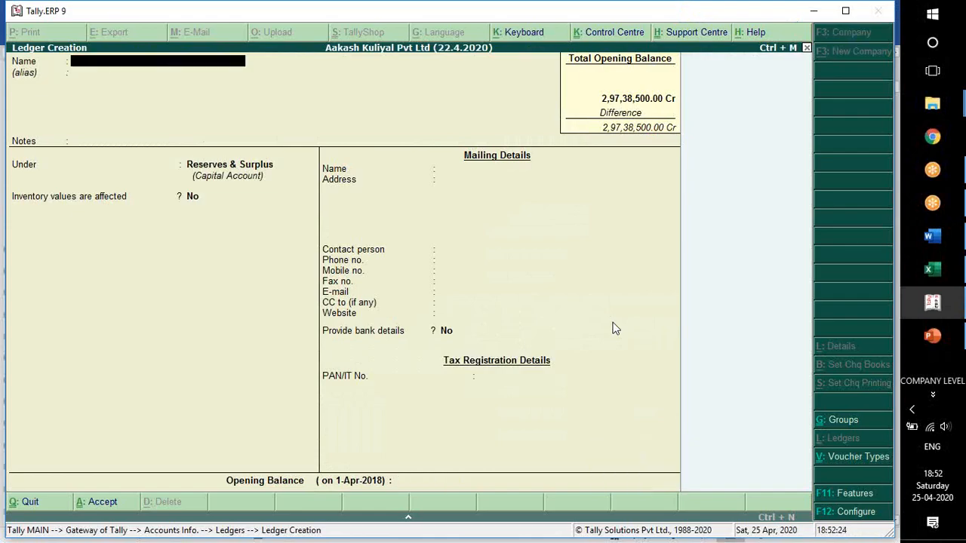
# Check the HDFC loan row in Word, name the next Tally ledger Loan From HDFC, and leave its alias blank.
pyautogui.hotkey('alt', 'Tab')
pyautogui.scroll(-1, 563, 332)
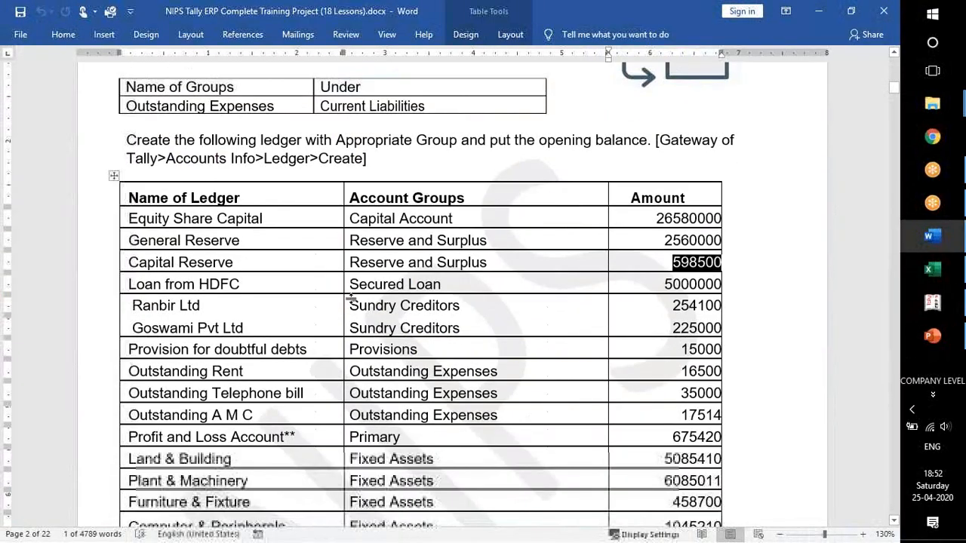
pyautogui.click(327, 284)
pyautogui.moveTo(350, 286); pyautogui.dragTo(442, 285)
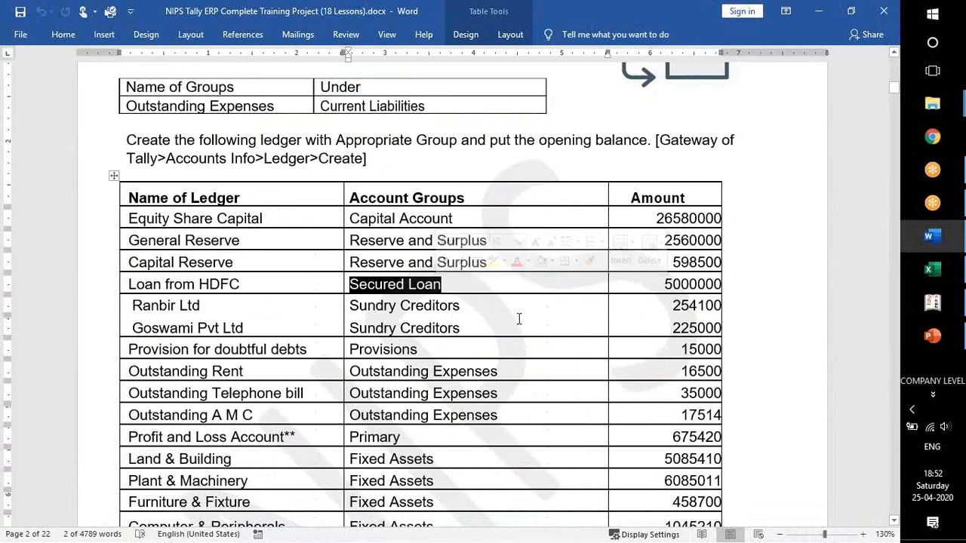
pyautogui.hotkey('alt', 'Tab')
pyautogui.write('Loan From HDFC')
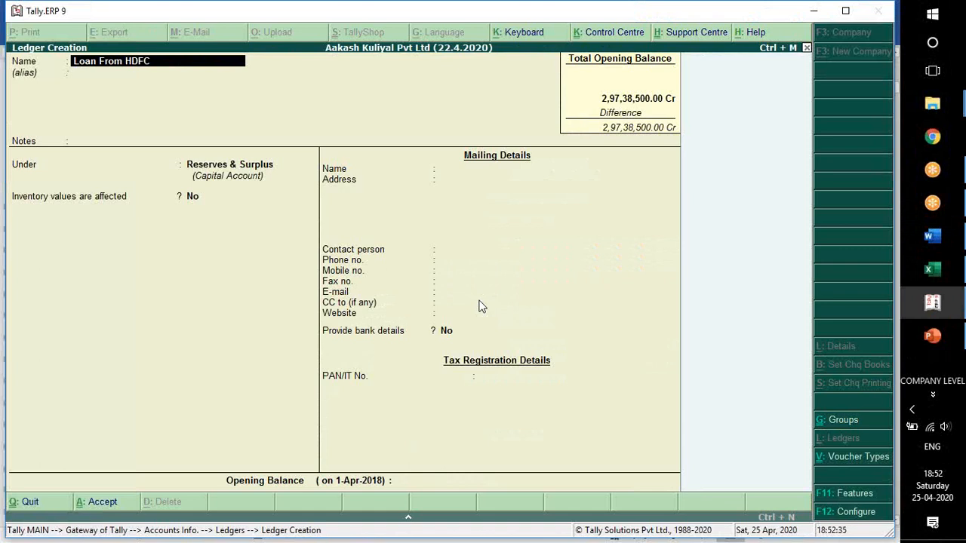
pyautogui.press('Return')
pyautogui.press('Return')
pyautogui.press('Return')
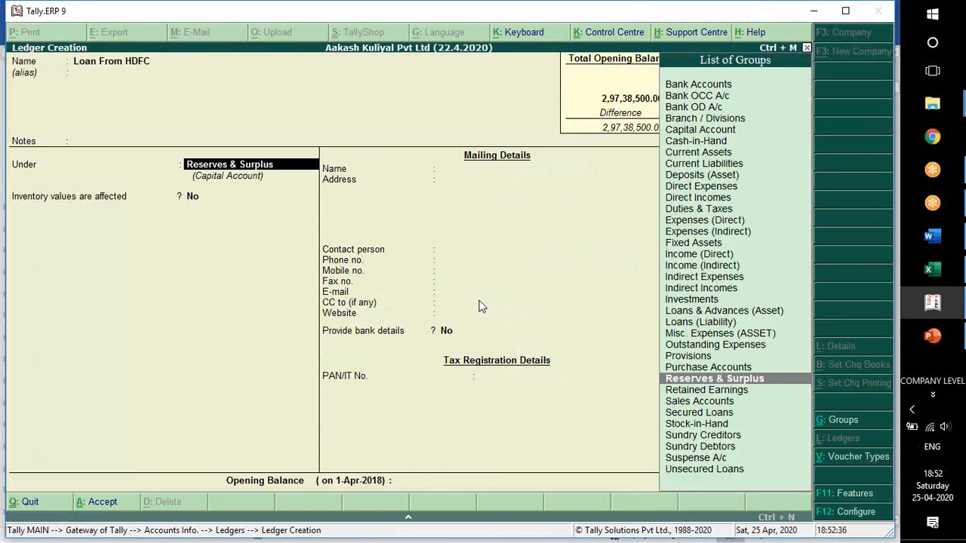
# Place the HDFC loan ledger under Secured Loans and keep the inventory, mailing, bank and tax details at their defaults.
pyautogui.write('SEC')
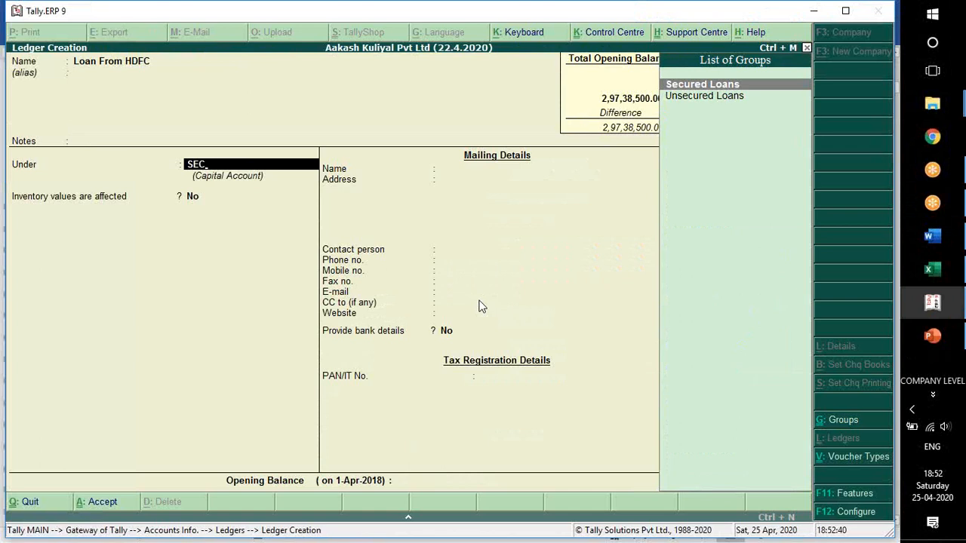
pyautogui.press('Return')
pyautogui.press('Return')
pyautogui.press('Return')
pyautogui.press('Return')
pyautogui.press('Return')
pyautogui.press('Return')
pyautogui.press('Return')
pyautogui.press('Return')
pyautogui.press('Return')
pyautogui.press('Return')
pyautogui.press('Return')
pyautogui.press('Return')
pyautogui.press('Return')
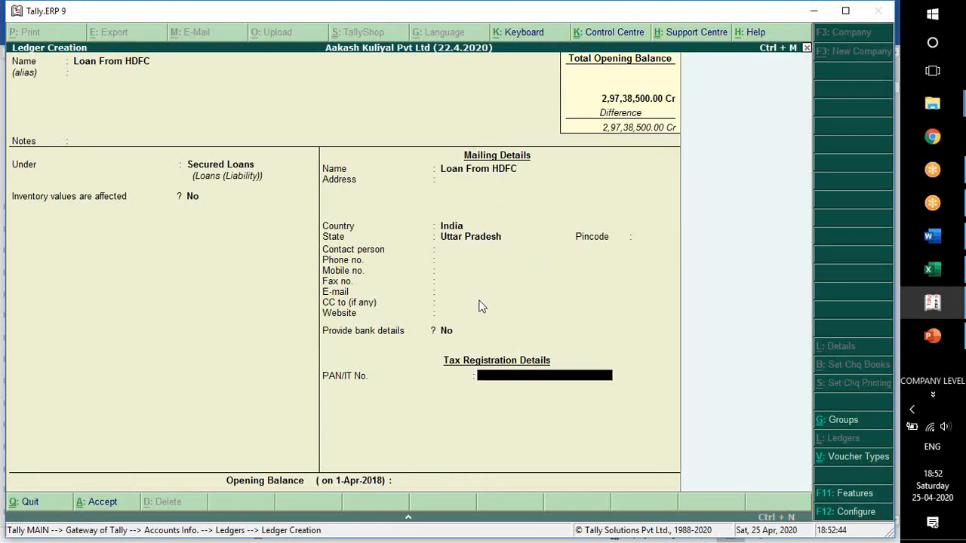
pyautogui.press('Return')
# Check the HDFC loan amount in Word and enter 50,00,000 Cr as the ledger's opening balance.
pyautogui.hotkey('alt', 'Tab')
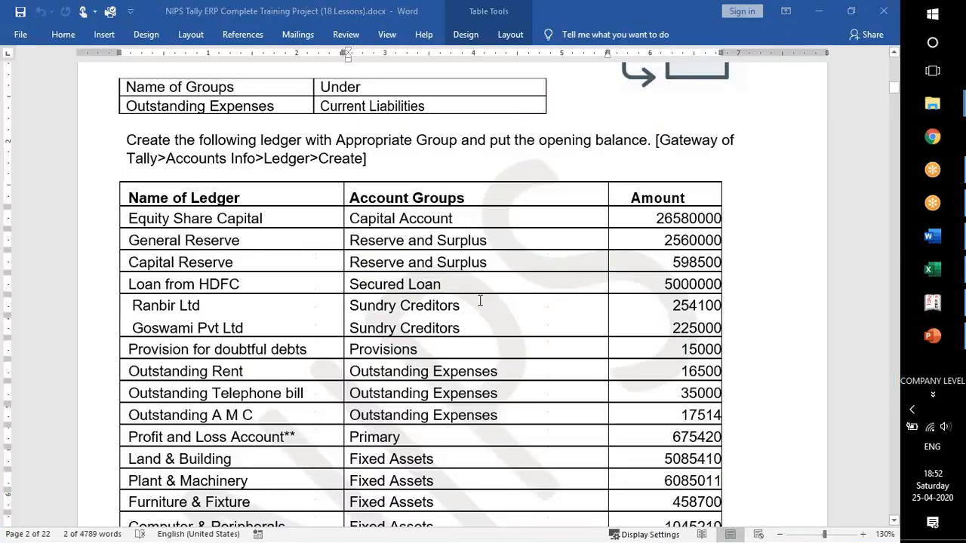
pyautogui.hotkey('alt', 'Tab')
pyautogui.write('50')
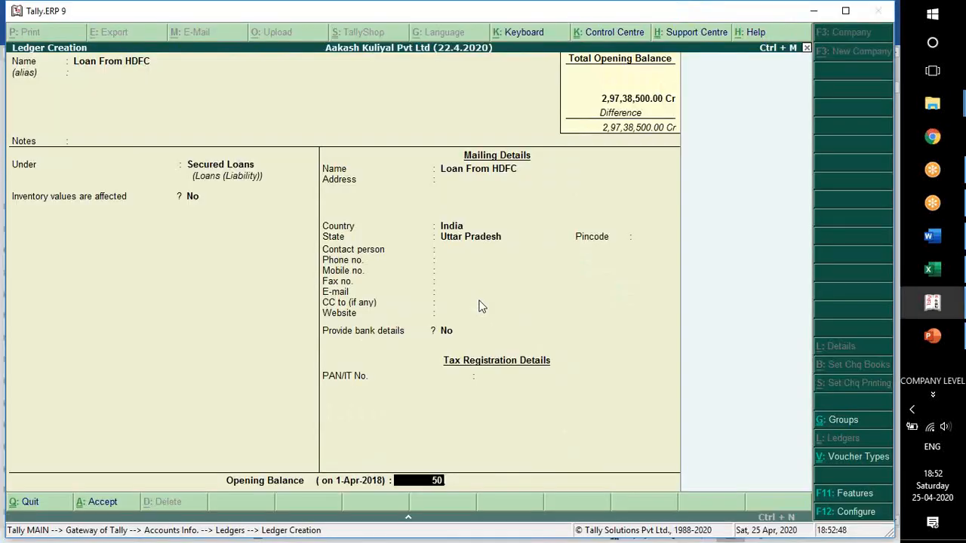
pyautogui.write(',00,000')
pyautogui.press('Return')
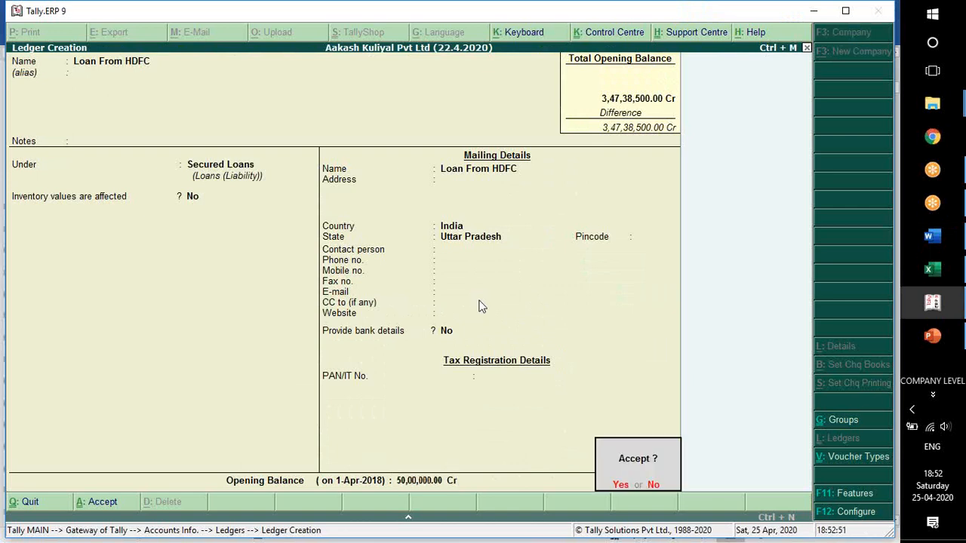
# Switch to Word and check the Sundry Creditors rows for Ranbir Ltd and Goswami Pvt Ltd in the ledger table.
pyautogui.hotkey('alt', 'Tab')
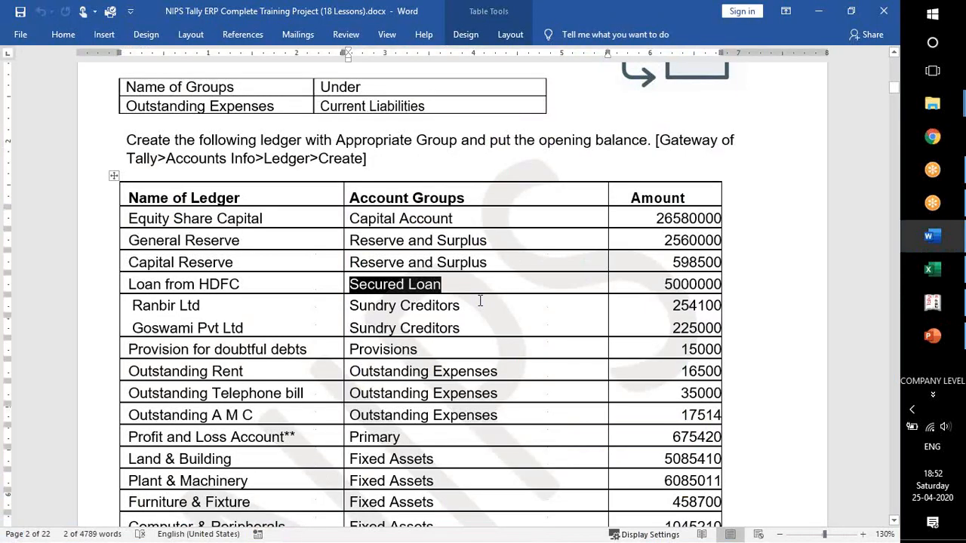
pyautogui.click(434, 309)
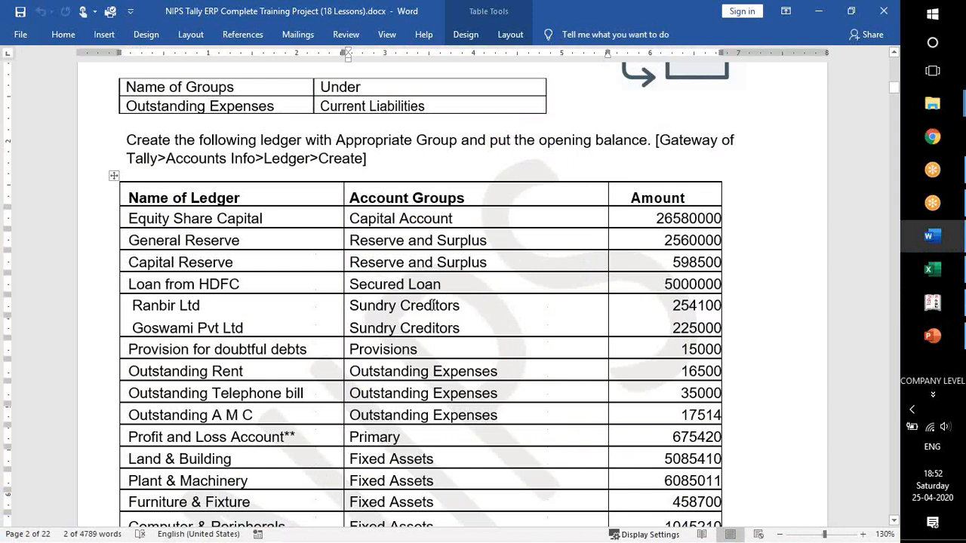
pyautogui.click(428, 329)
pyautogui.moveTo(133, 305); pyautogui.dragTo(201, 302)
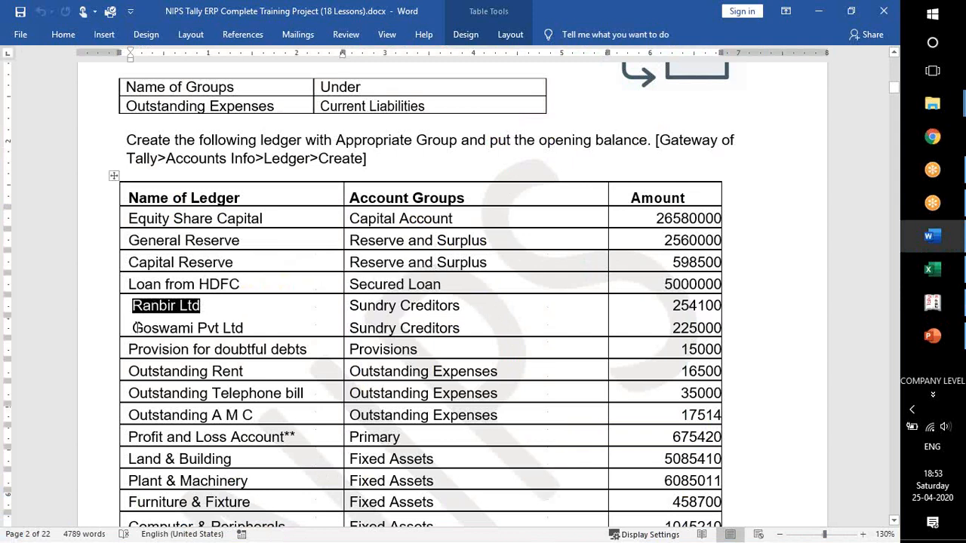
pyautogui.moveTo(147, 324); pyautogui.dragTo(259, 324)
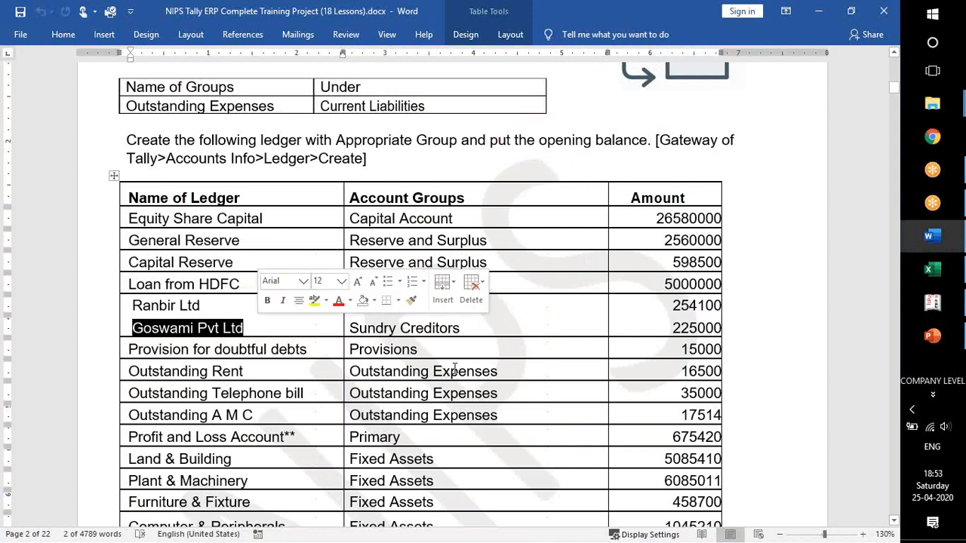
pyautogui.click(471, 282)
pyautogui.click(521, 304)
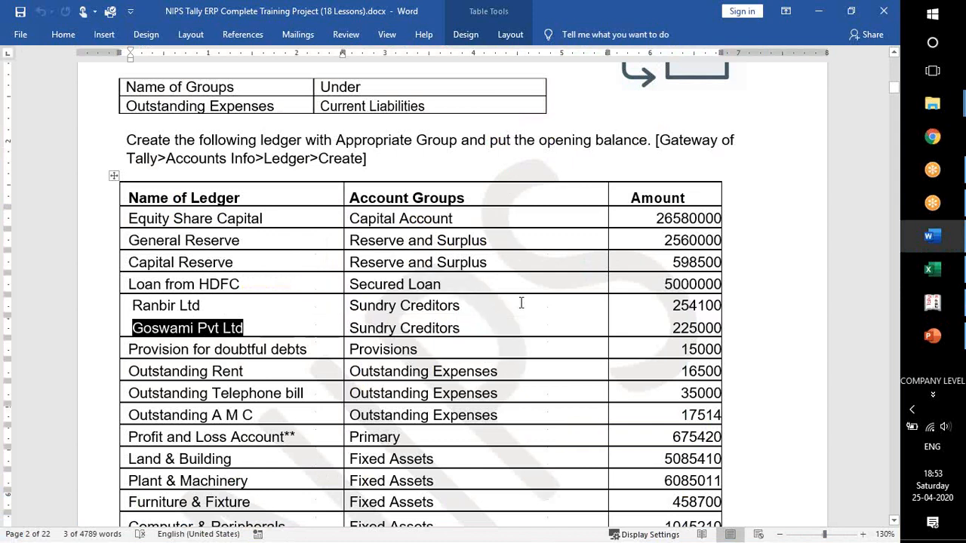
pyautogui.click(520, 303)
# Return to Tally, name the next ledger Ranbir Ltd, and leave its alias and notes blank.
pyautogui.hotkey('alt', 'Tab')
pyautogui.write('Ran')
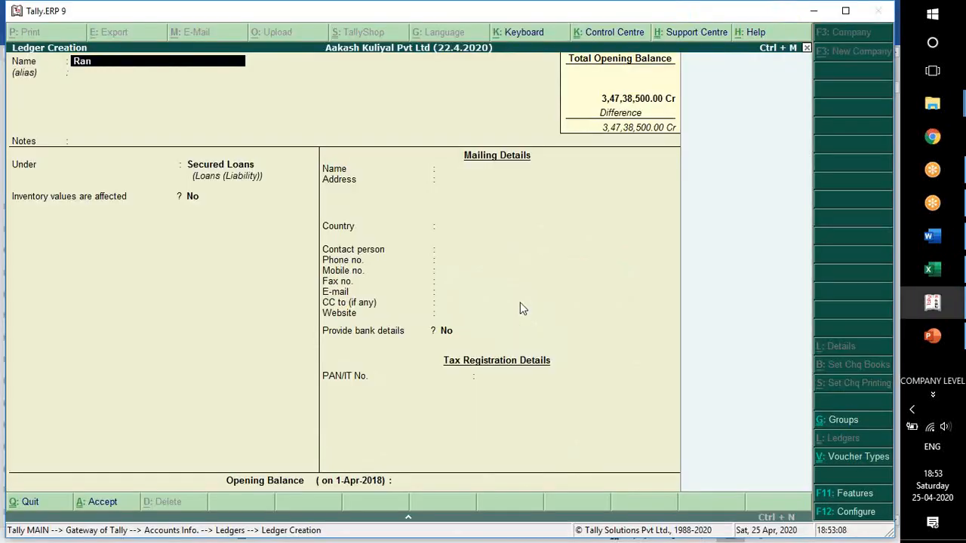
pyautogui.write('bir Ltd')
pyautogui.press('Return')
pyautogui.press('Return')
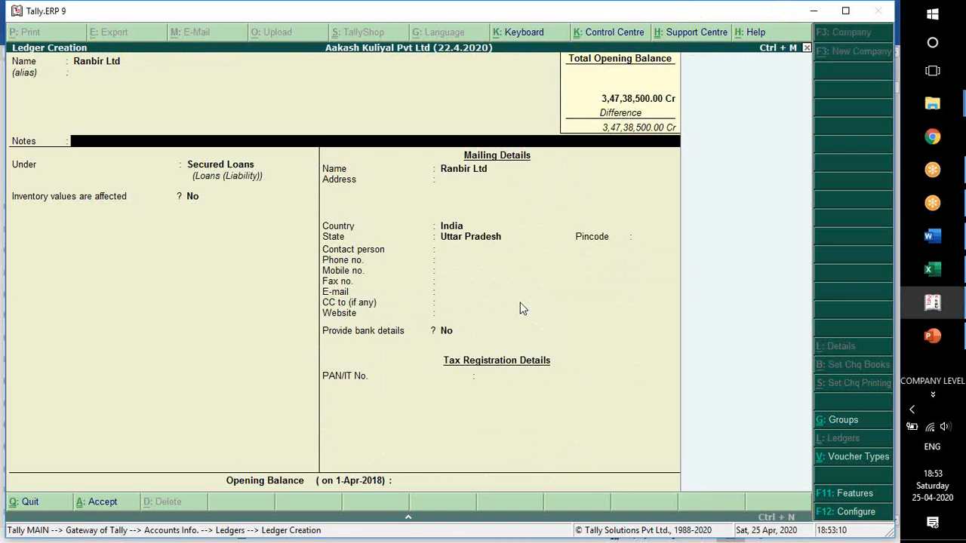
pyautogui.press('Return')
# Place the Ranbir Ltd ledger under Sundry Creditors, keeping bill-by-bill balances at Yes and the credit, inventory, mailing and bank details at their defaults.
pyautogui.write('ce')
pyautogui.write('red')
pyautogui.press('Return')
pyautogui.press('Return')
pyautogui.press('Return')
pyautogui.press('Return')
pyautogui.press('Return')
pyautogui.press('Return')
pyautogui.press('Return')
pyautogui.press('Return')
pyautogui.press('Return')
pyautogui.press('Return')
pyautogui.press('Return')
pyautogui.press('Return')
pyautogui.press('Return')
pyautogui.press('Return')
pyautogui.press('Return')
pyautogui.press('Return')
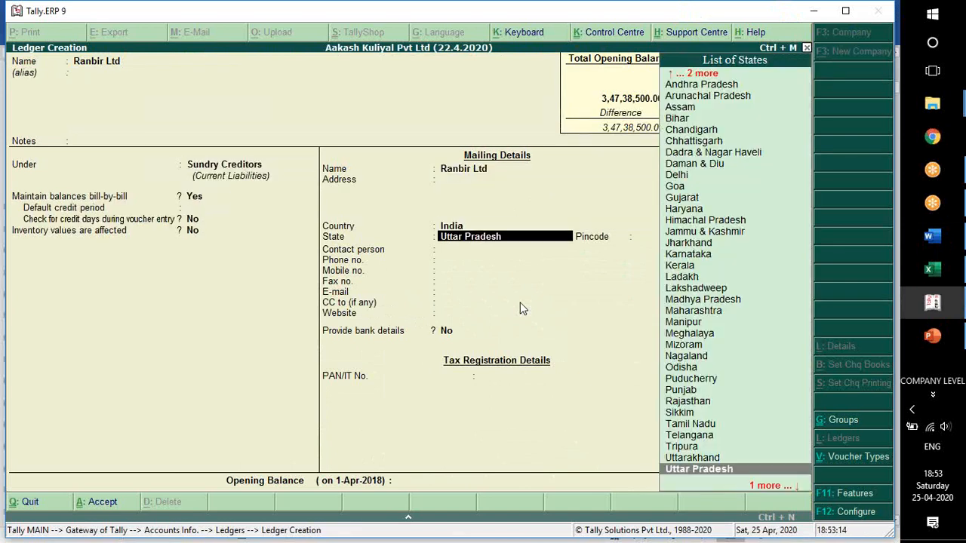
pyautogui.press('Return')
pyautogui.press('Return')
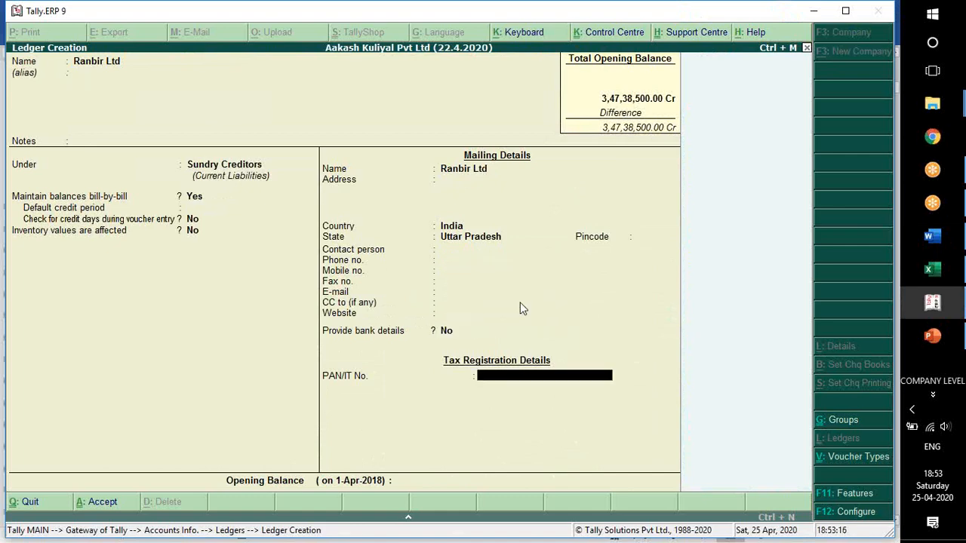
# Check Ranbir Ltd's amount in Word, enter 254100 Cr as the opening balance, and save the ledger without a bill-wise breakup.
pyautogui.hotkey('alt', 'Tab')
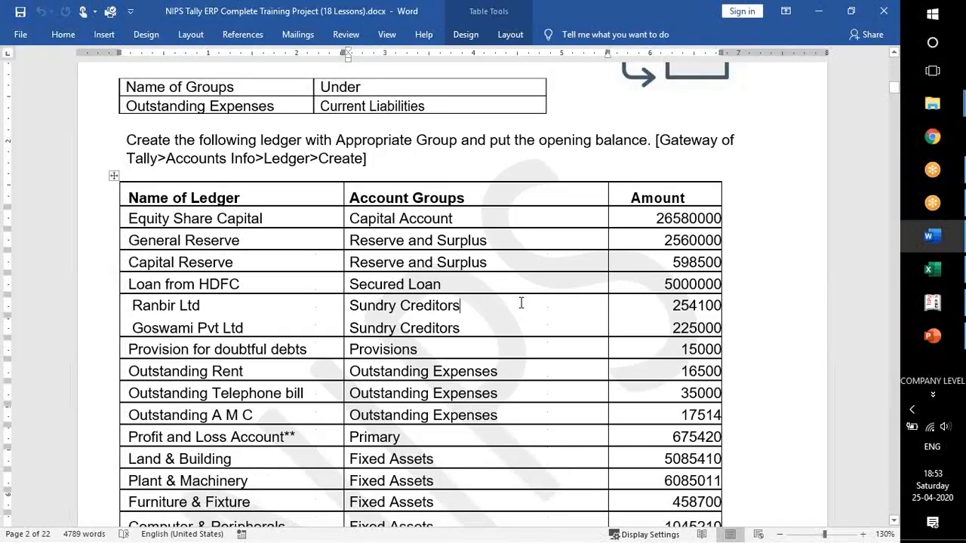
pyautogui.hotkey('alt', 'Tab')
pyautogui.write('254100')
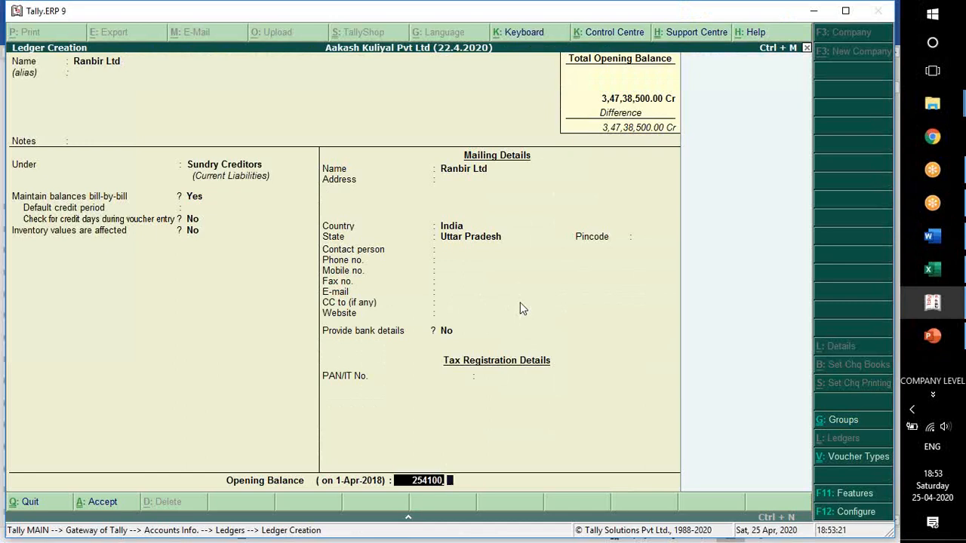
pyautogui.press('Return')
pyautogui.press('Return')
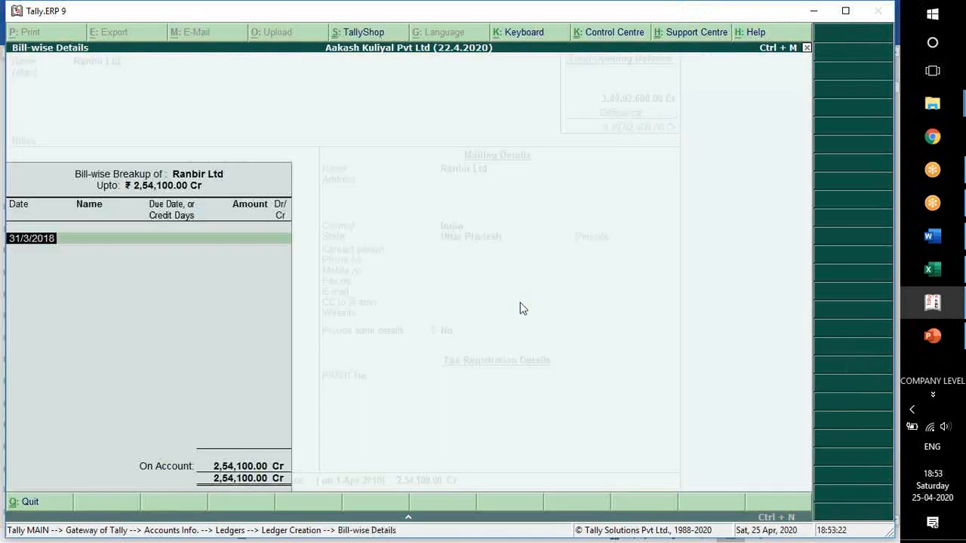
pyautogui.press('Return')
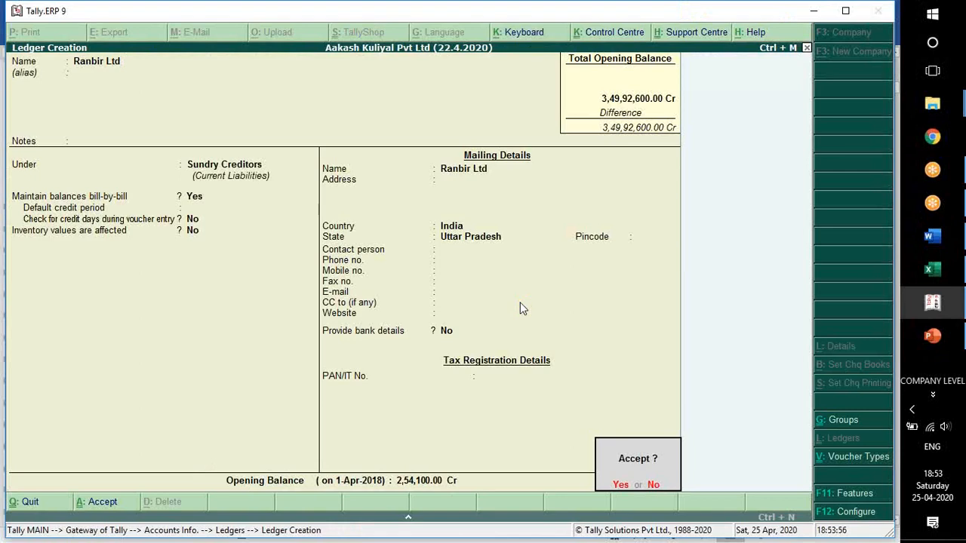
pyautogui.press('Return')
# Check the Goswami Pvt Ltd row in Word, name the next Tally ledger Goswami Pvt Ltd, and leave its alias blank.
pyautogui.hotkey('alt', 'Tab')
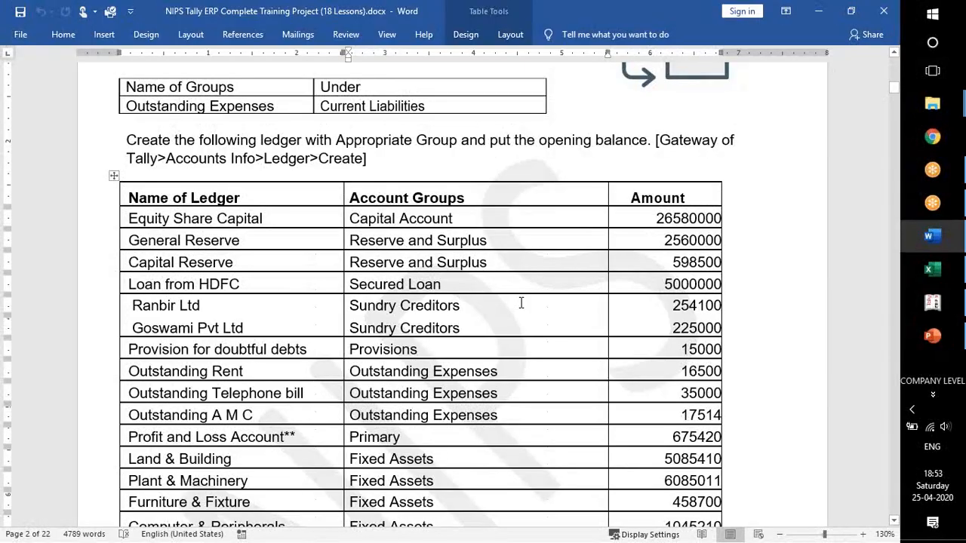
pyautogui.hotkey('alt', 'Tab')
pyautogui.write('Goswami P')
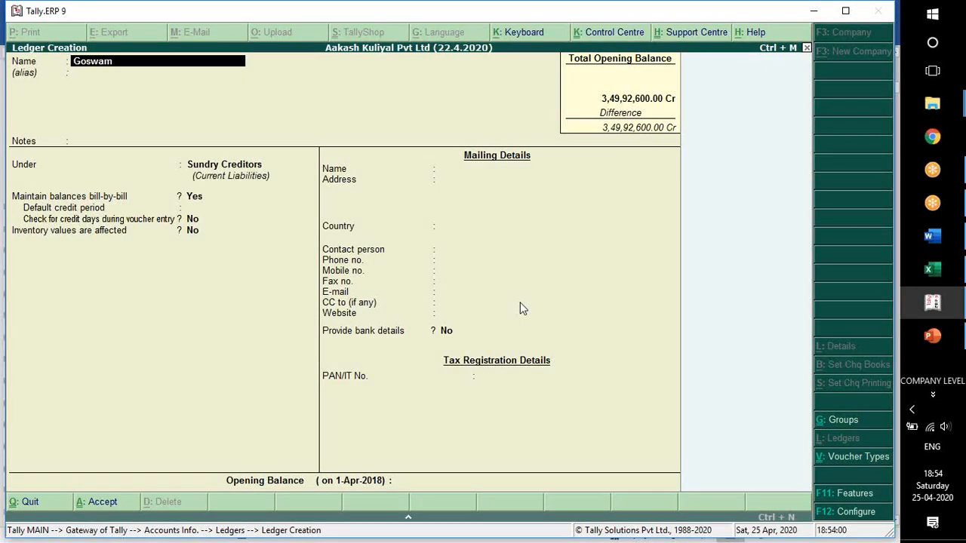
pyautogui.press('Return')
pyautogui.press('Return')
pyautogui.press('Return')
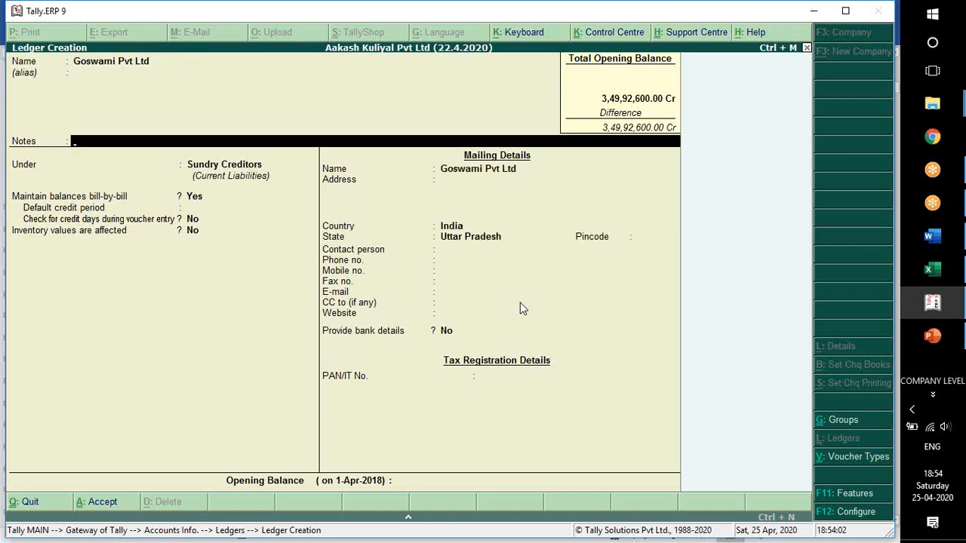
# Keep the Goswami Pvt Ltd ledger under Sundry Creditors, with the bill-by-bill, mailing, bank and tax details at their defaults.
pyautogui.press('Return')
pyautogui.press('Return')
pyautogui.press('Return')
pyautogui.press('Return')
pyautogui.press('Return')
pyautogui.press('Return')
pyautogui.press('Return')
pyautogui.press('Return')
pyautogui.press('Return')
pyautogui.press('Return')
pyautogui.press('Return')
pyautogui.press('Return')
pyautogui.press('Return')
pyautogui.press('Return')
pyautogui.press('Return')
pyautogui.press('Return')
pyautogui.press('Return')
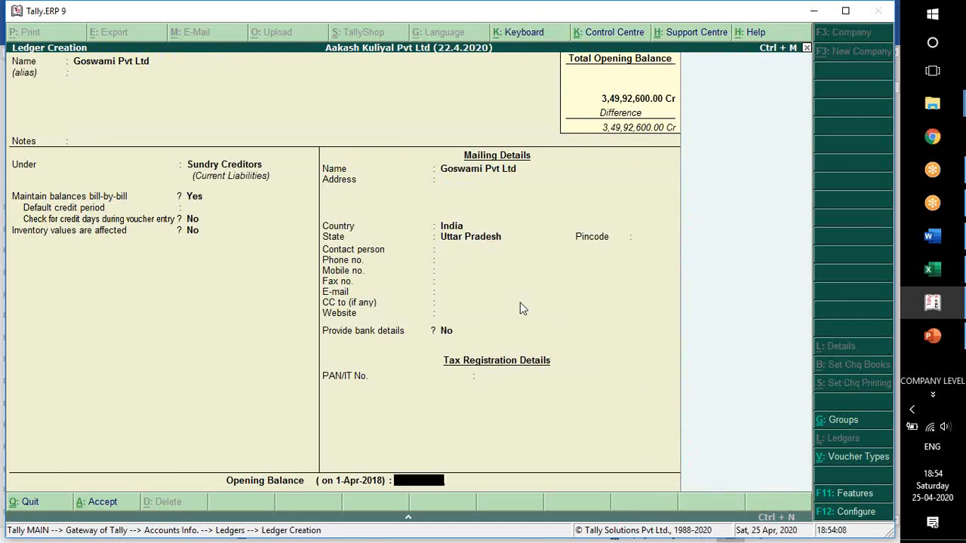
# Check Goswami Pvt Ltd's amount in Word, enter 225000 Cr as the opening balance, and save the ledger without a bill-wise breakup.
pyautogui.hotkey('alt', 'Tab')
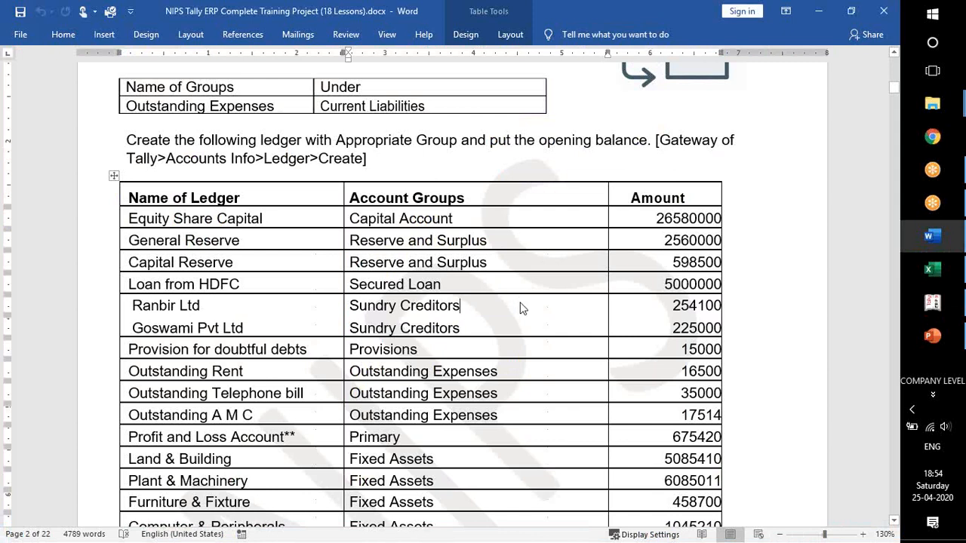
pyautogui.hotkey('alt', 'Tab')
pyautogui.write('2,25,00')
pyautogui.write('000')
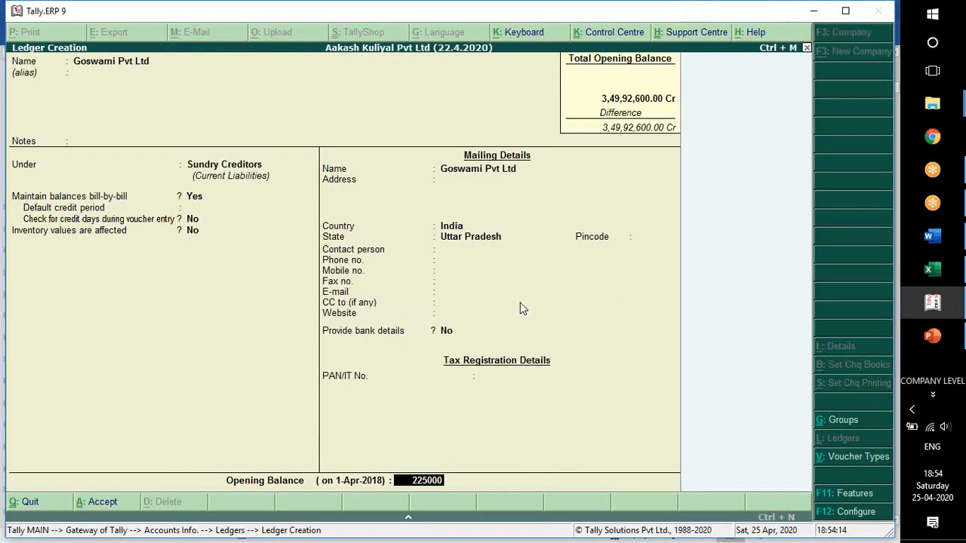
pyautogui.press('Return')
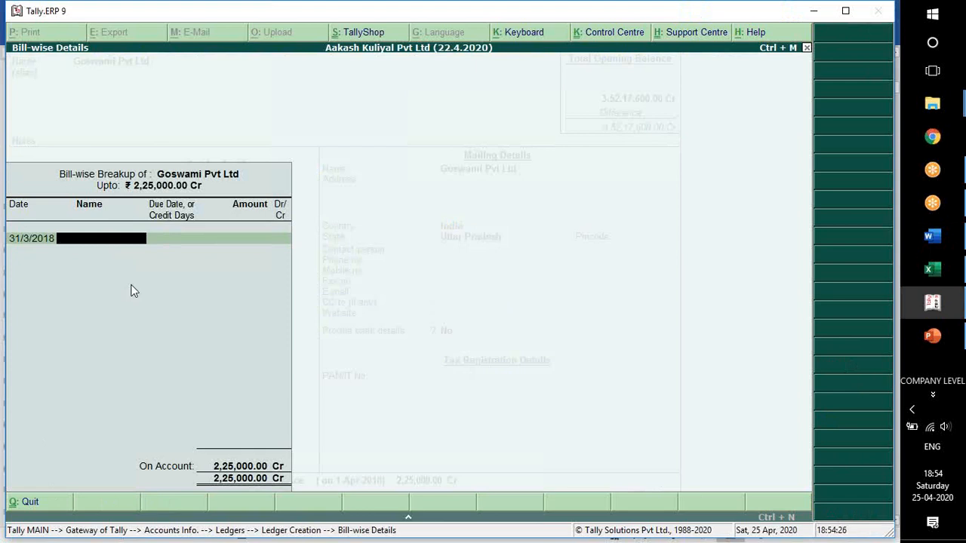
pyautogui.press('Return')
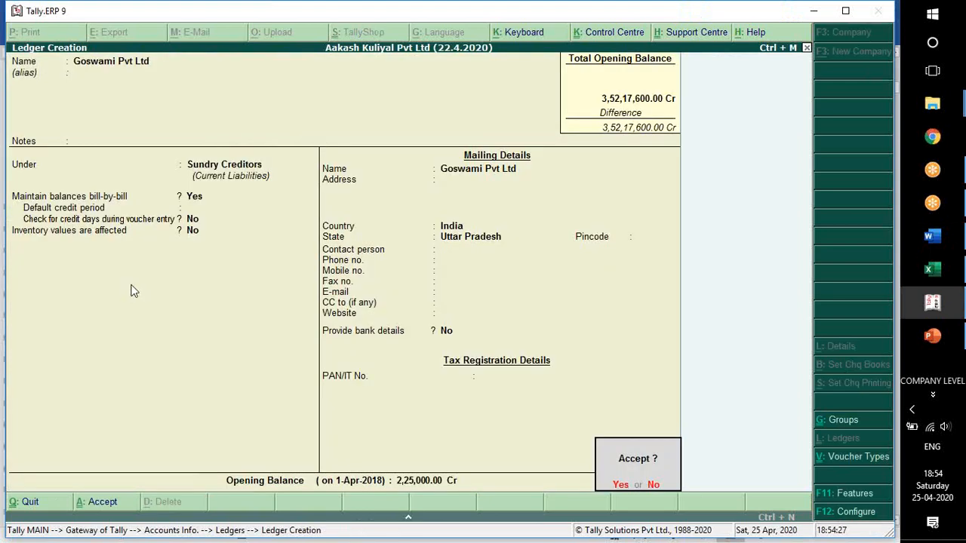
pyautogui.press('Return')
# Check the doubtful debts row in Word, name the next Tally ledger Provision for Doubtful Debts, and leave its alias blank.
pyautogui.hotkey('alt', 'Tab')
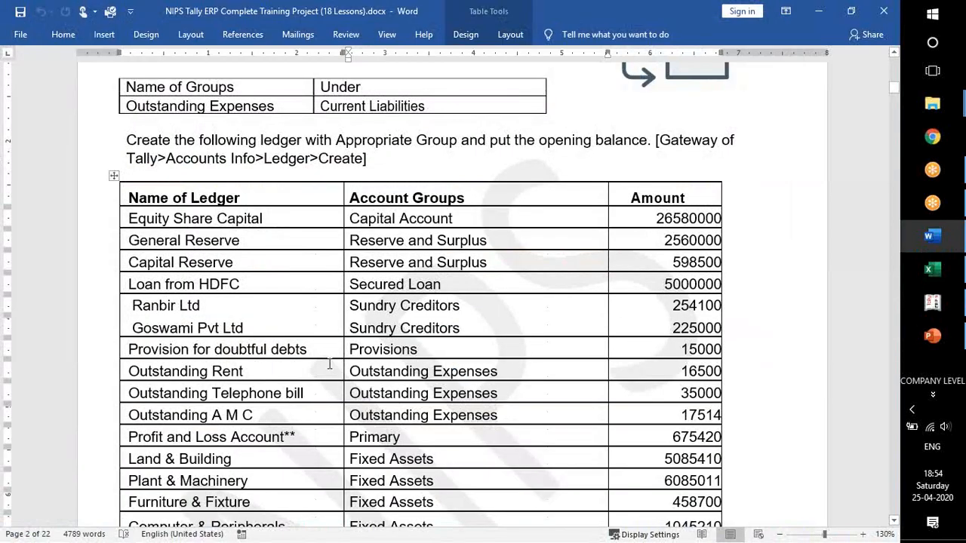
pyautogui.doubleClick(359, 349)
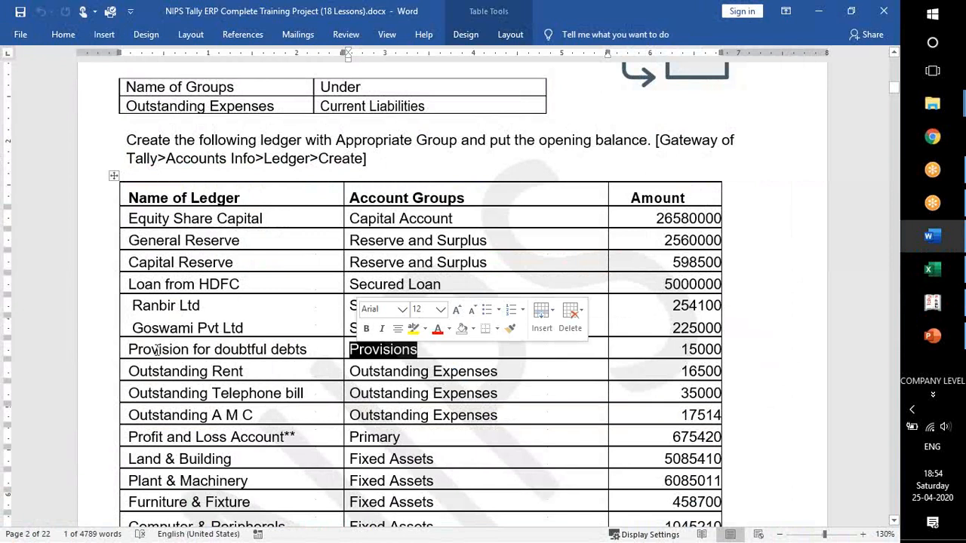
pyautogui.click(237, 351)
pyautogui.hotkey('alt', 'Tab')
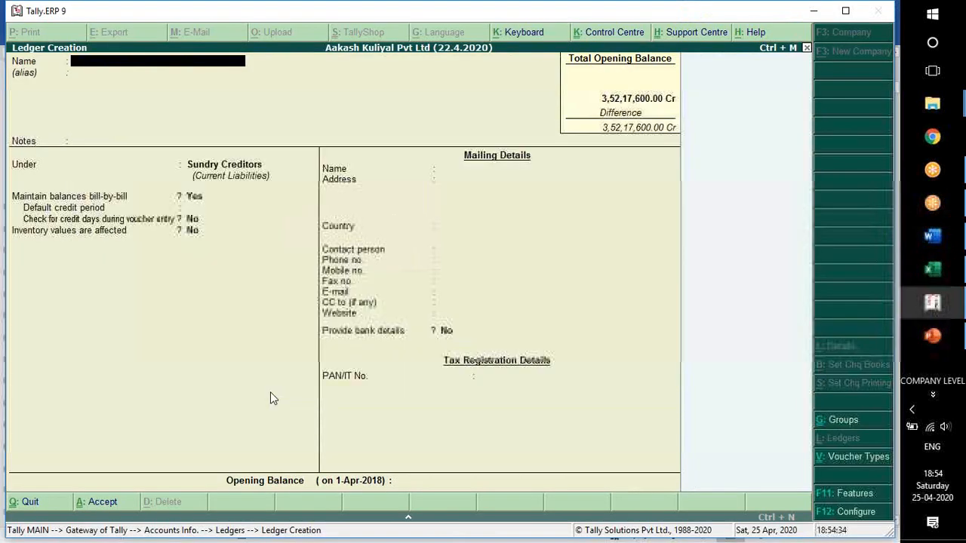
pyautogui.write('Provision for Doub')
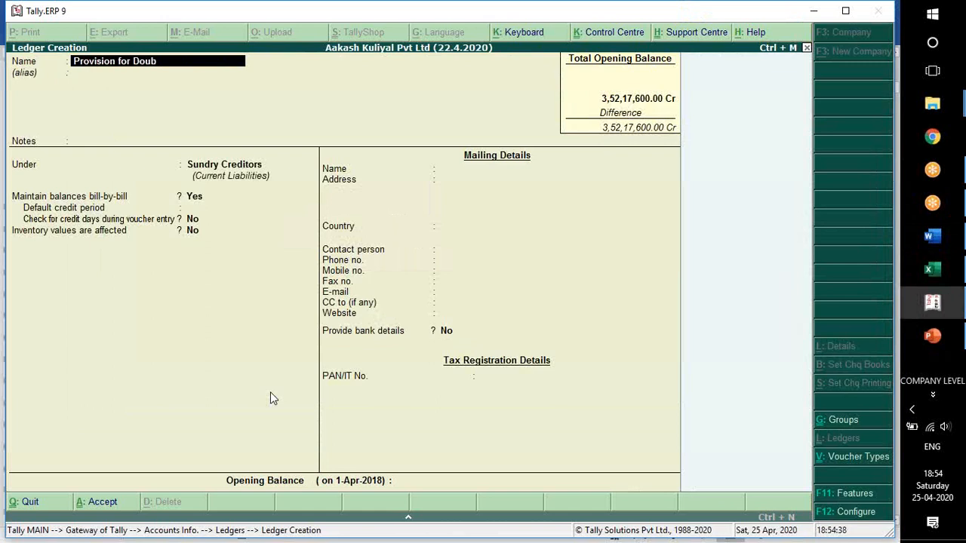
pyautogui.write('tful Debts')
pyautogui.press('Return')
# Place the doubtful debts ledger under Provisions, keeping inventory values affected at No and the purchase invoice appropriation method at Not Applicable.
pyautogui.press('Return')
pyautogui.write('Pro')
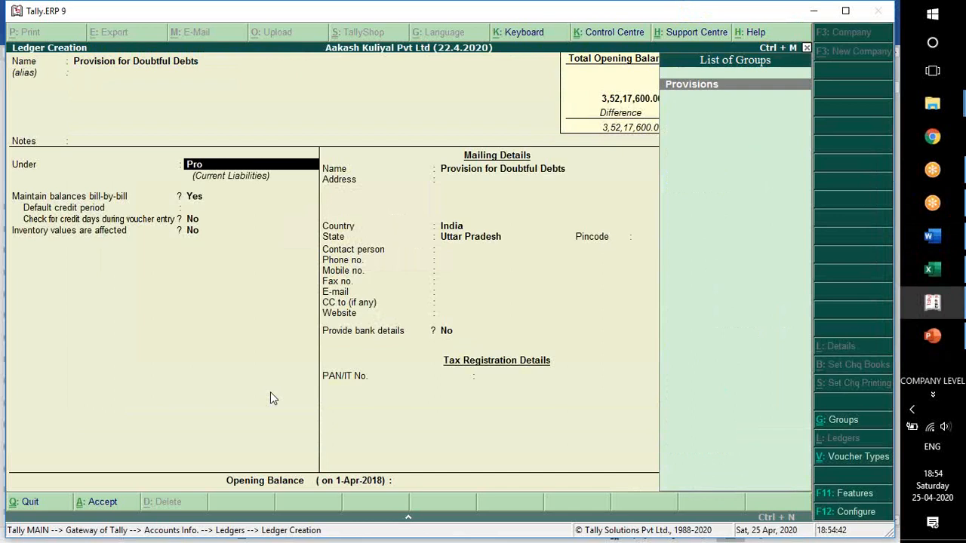
pyautogui.press('Return')
pyautogui.press('Return')
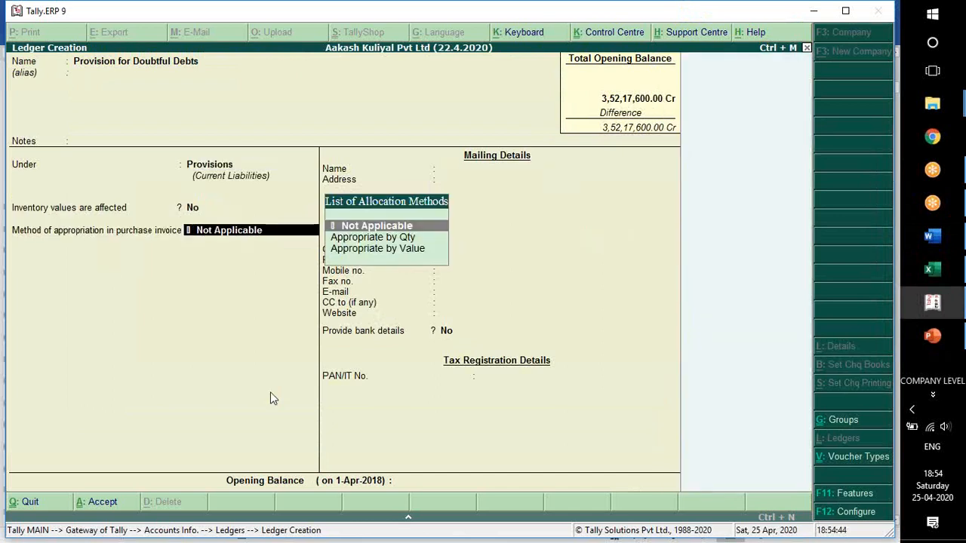
pyautogui.press('Return')
# Check the doubtful debts amount in Word, enter 15000 Cr as the opening balance, review the ledger's group, and save the ledger.
pyautogui.hotkey('alt', 'Tab')
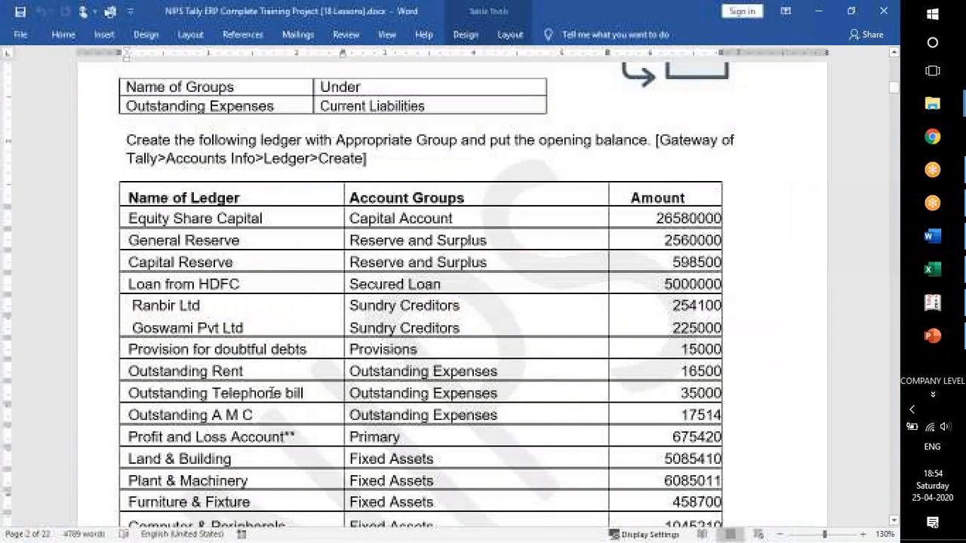
pyautogui.hotkey('alt', 'Tab')
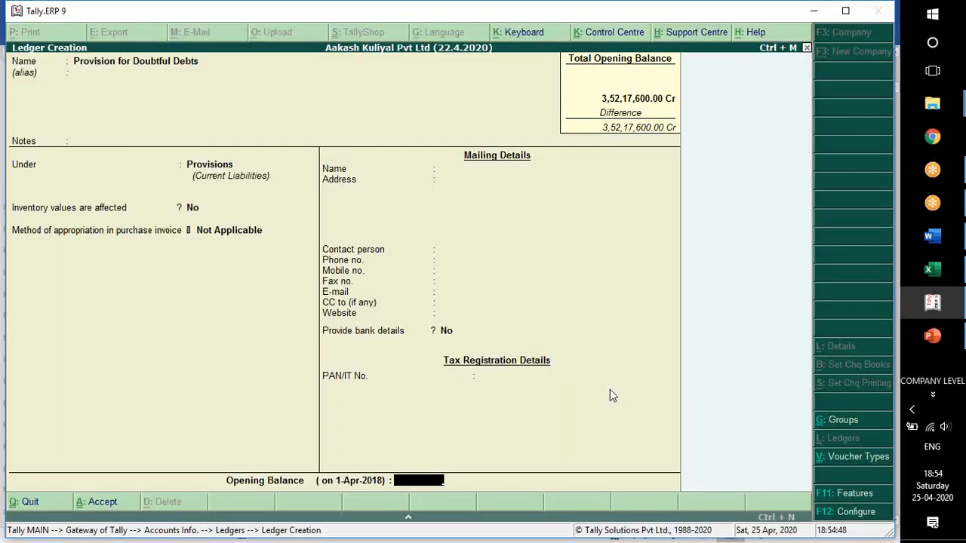
pyautogui.write('15000')
pyautogui.press('Return')
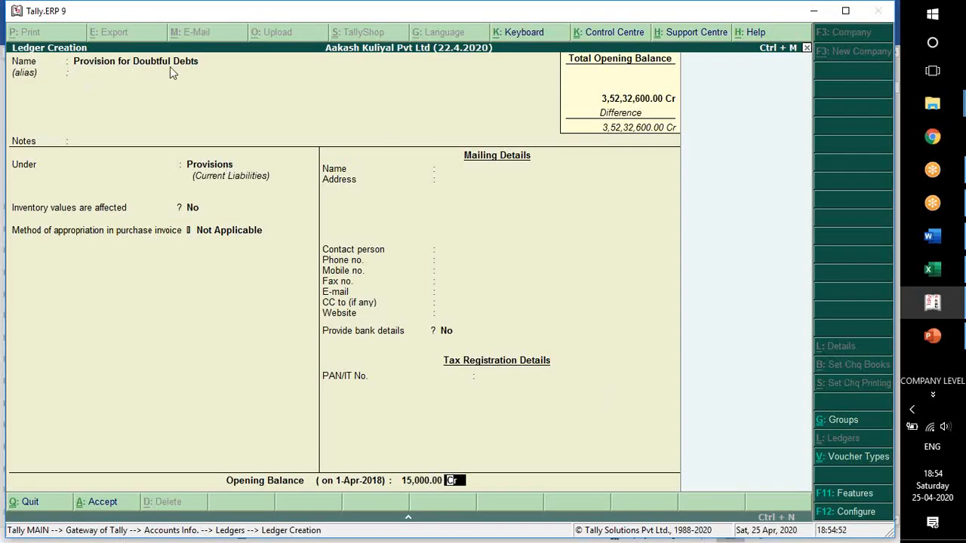
pyautogui.click(204, 166)
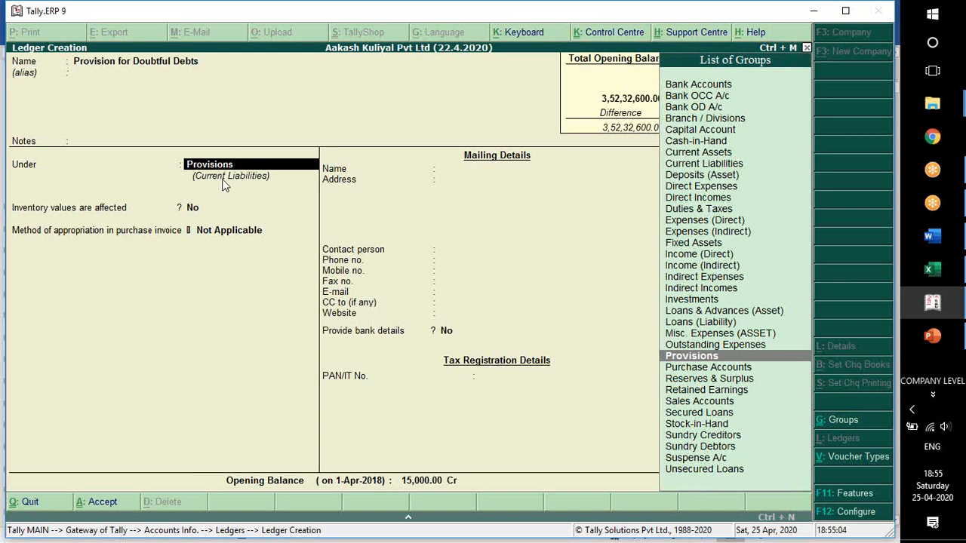
pyautogui.press('Escape')
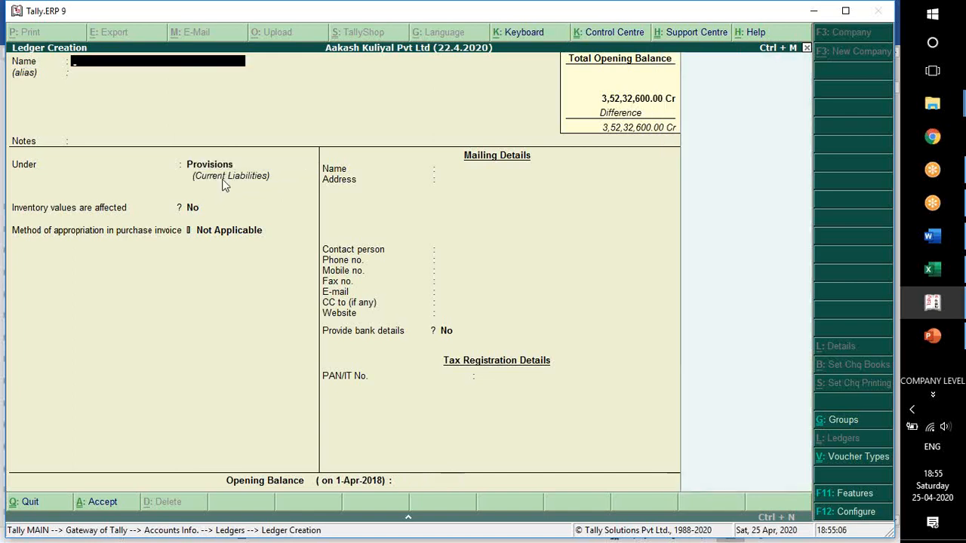
# Leave ledger creation for the Gateway of Tally, open the Balance Sheet, and examine the Loans (Liability) line.
pyautogui.press('y')
pyautogui.press('Escape')
pyautogui.press('Escape')
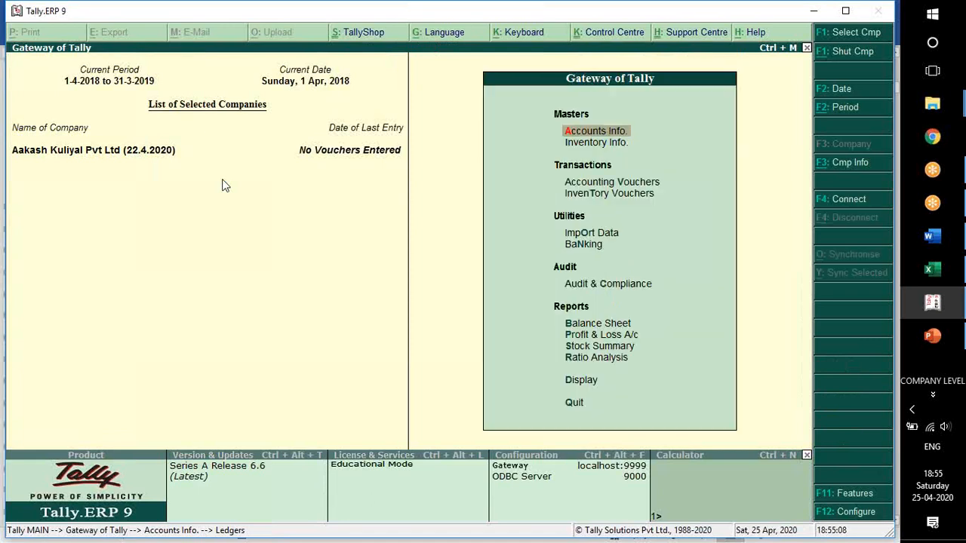
pyautogui.click(580, 329)
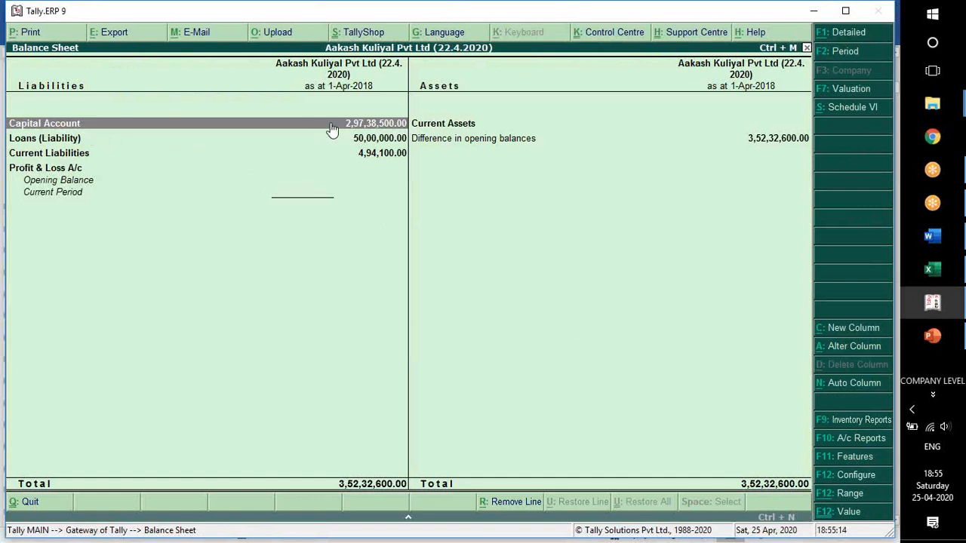
pyautogui.click(343, 145)
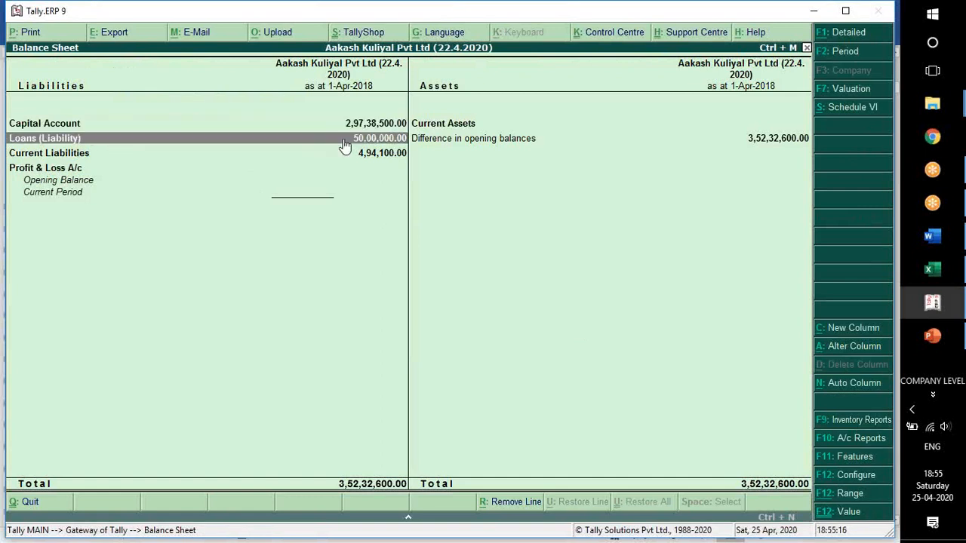
# Examine the Capital Account, Loans (Liability) and Current Liabilities lines in the Balance Sheet.
pyautogui.click(343, 161)
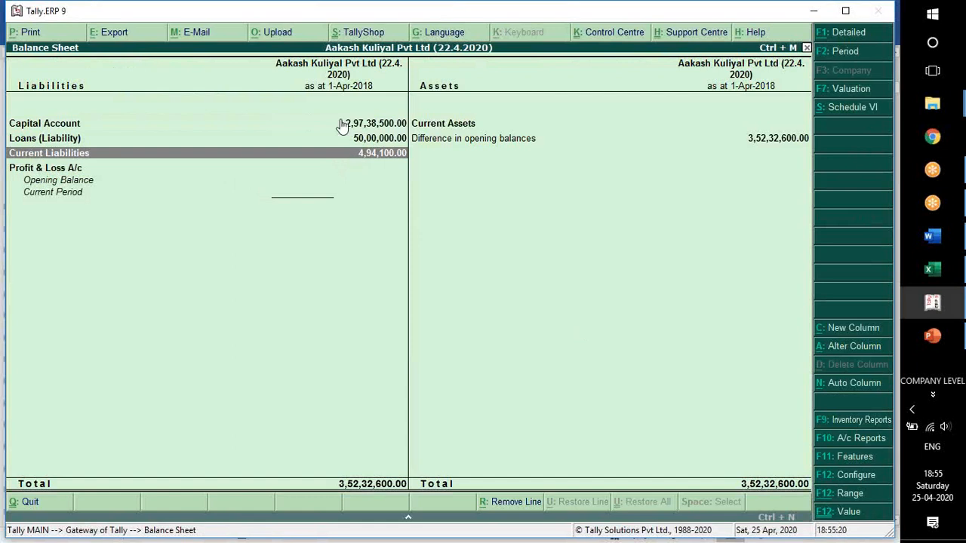
pyautogui.click(335, 124)
pyautogui.click(328, 138)
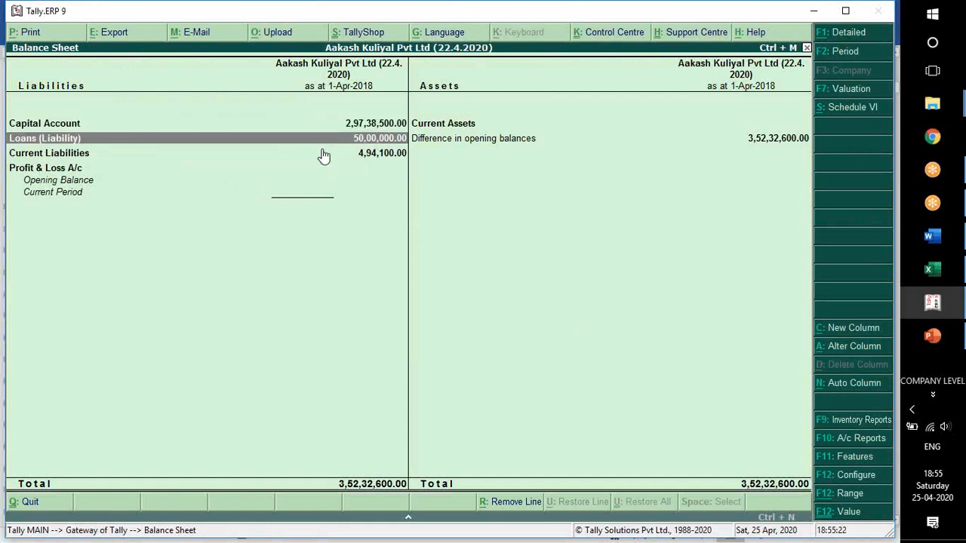
pyautogui.click(322, 154)
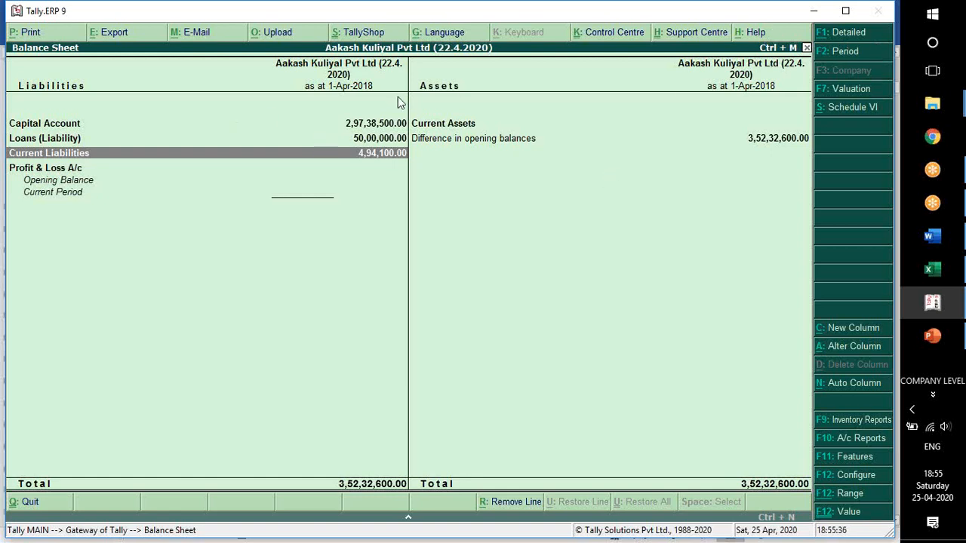
pyautogui.click(663, 13)
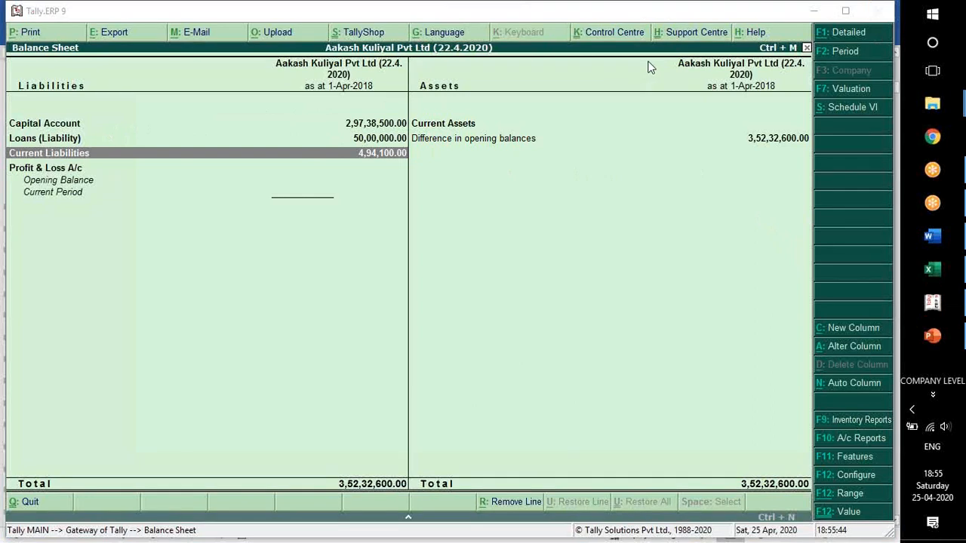
pyautogui.click(131, 106)
pyautogui.press('Up')
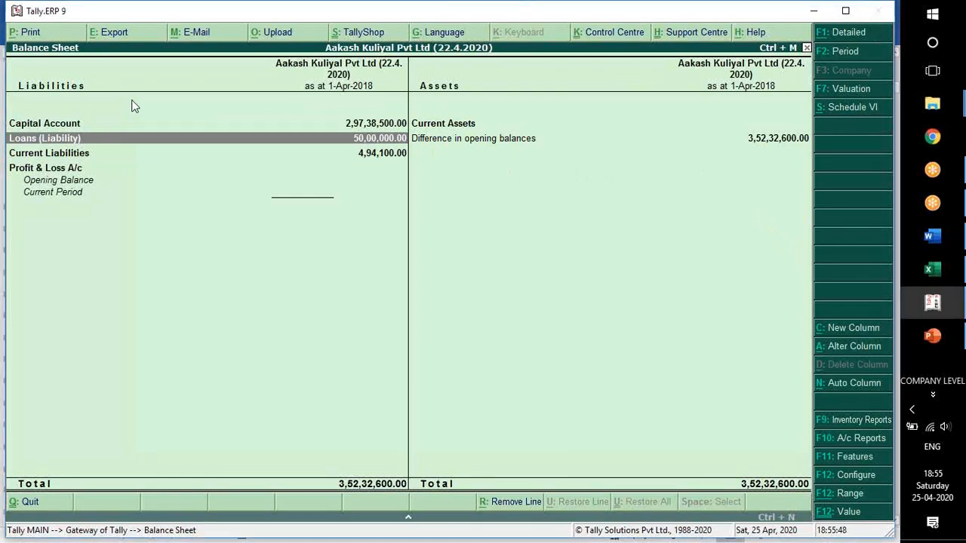
# Show the Balance Sheet in detail, examine the subgroups under capital, loans and current liabilities, and leave the report.
pyautogui.hotkey('alt', 'F1')
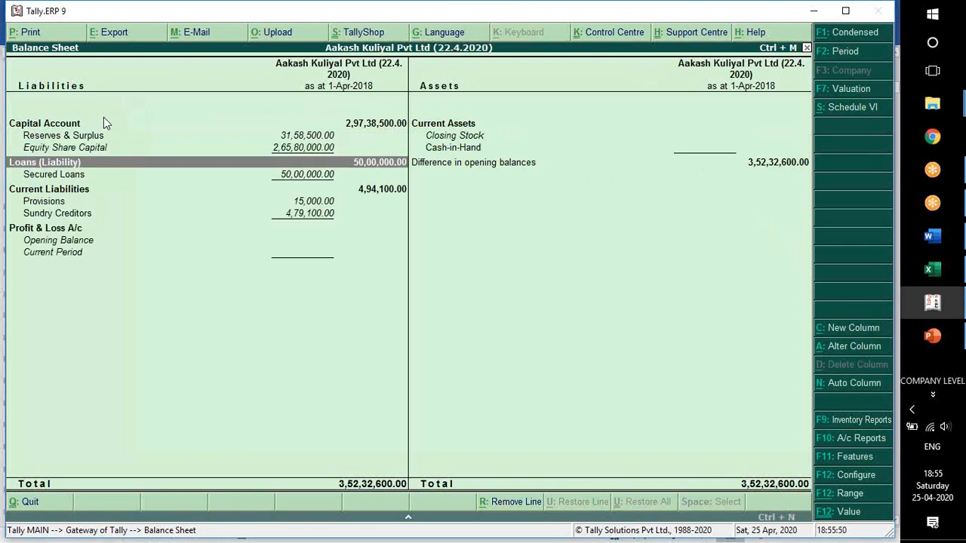
pyautogui.click(76, 138)
pyautogui.click(75, 143)
pyautogui.click(70, 136)
pyautogui.click(77, 151)
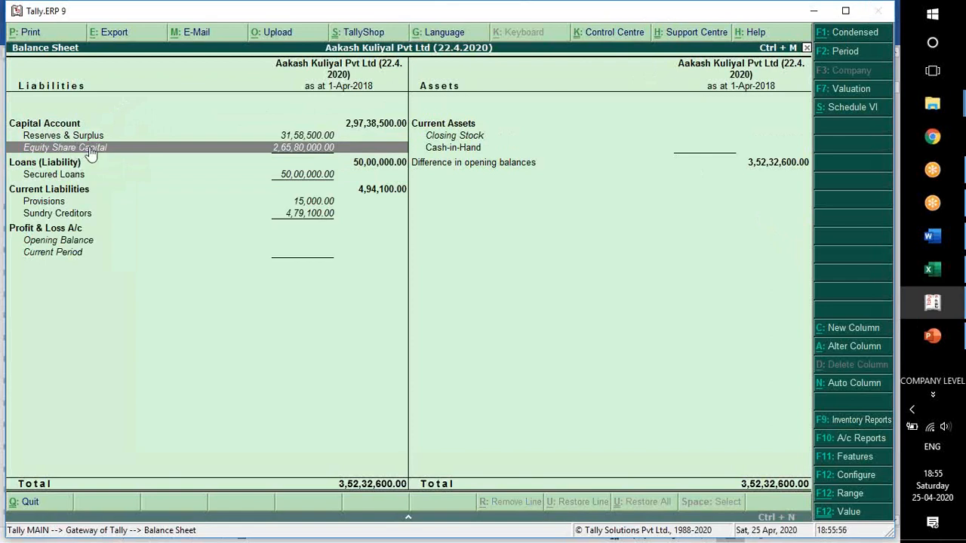
pyautogui.press('Up')
pyautogui.click(70, 178)
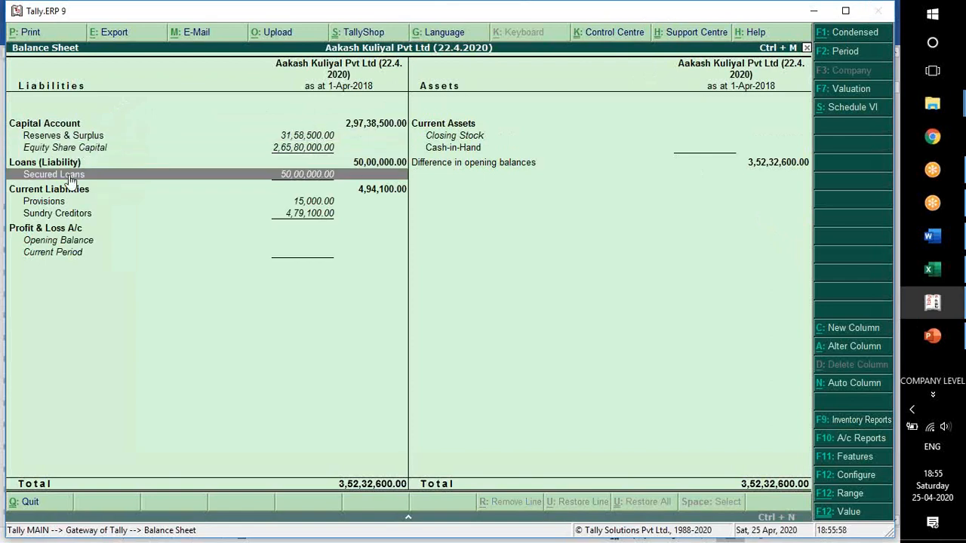
pyautogui.click(73, 204)
pyautogui.click(78, 216)
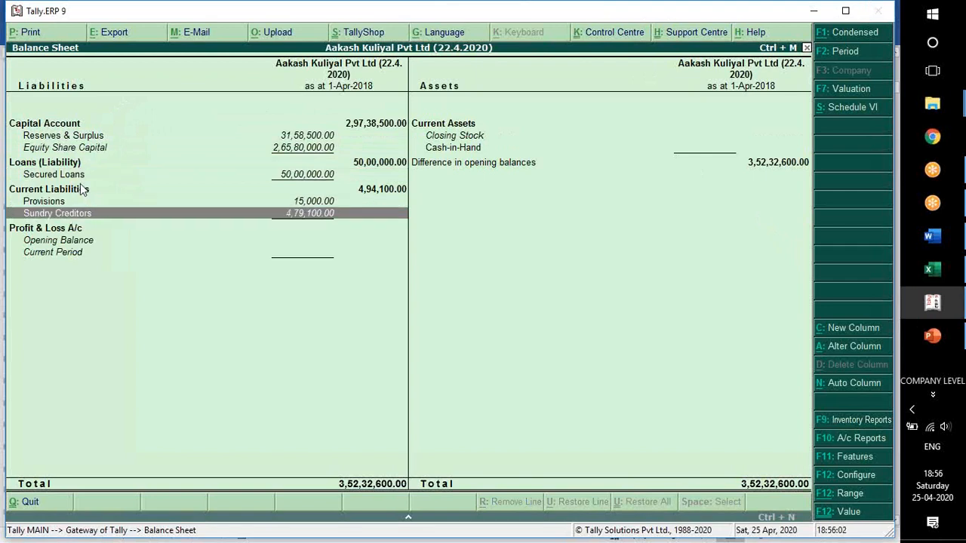
pyautogui.press('Escape')
# Switch to the Word document and review the Outstanding Rent, Telephone bill and A M C rows and their account group.
pyautogui.hotkey('alt', 'Tab')
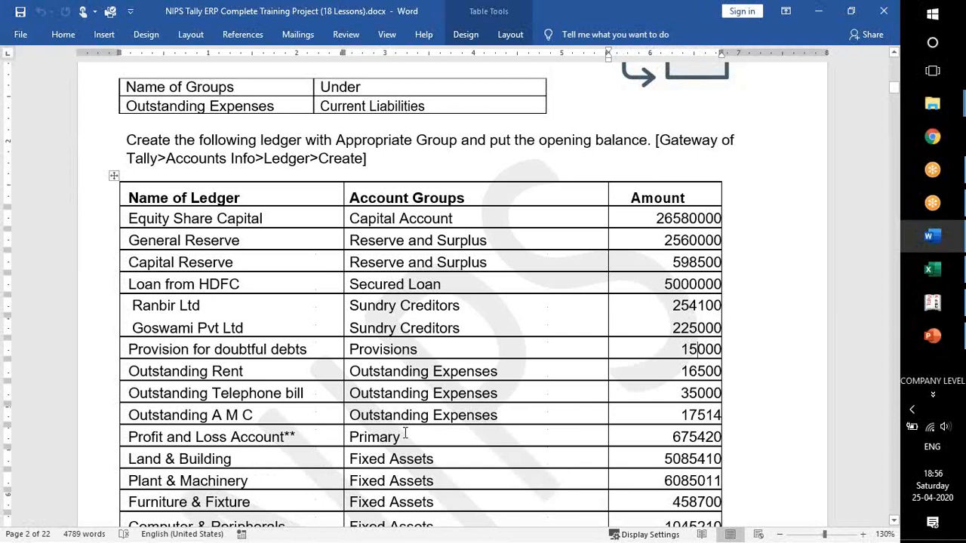
pyautogui.scroll(-2, 347, 332)
pyautogui.click(233, 286)
pyautogui.click(227, 331)
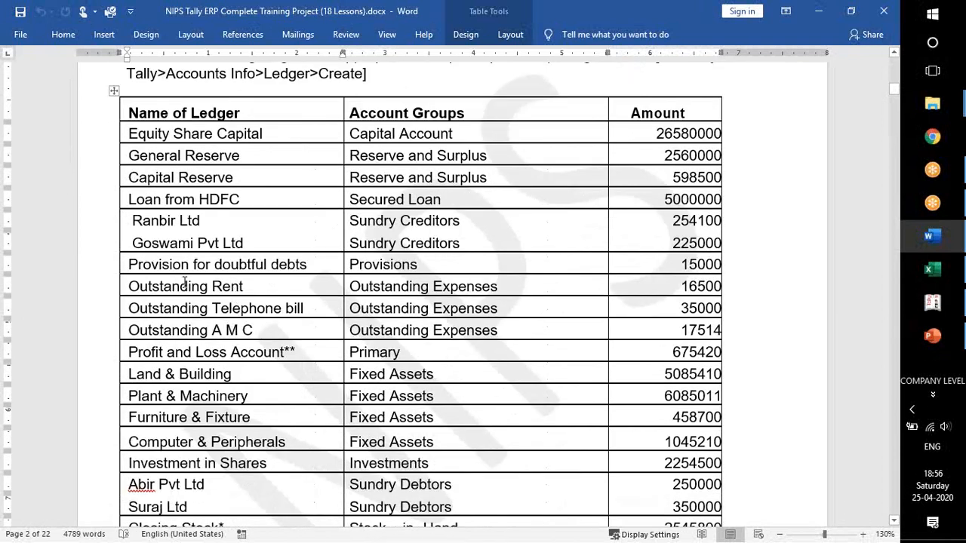
pyautogui.moveTo(182, 285); pyautogui.dragTo(199, 309)
pyautogui.moveTo(386, 287); pyautogui.dragTo(492, 289)
pyautogui.moveTo(352, 309); pyautogui.dragTo(498, 309)
pyautogui.moveTo(409, 332); pyautogui.dragTo(498, 332)
# Review the accounting group table for Outstanding Expenses and its parent, and return to the outstanding expense ledger rows.
pyautogui.scroll(4, 463, 335)
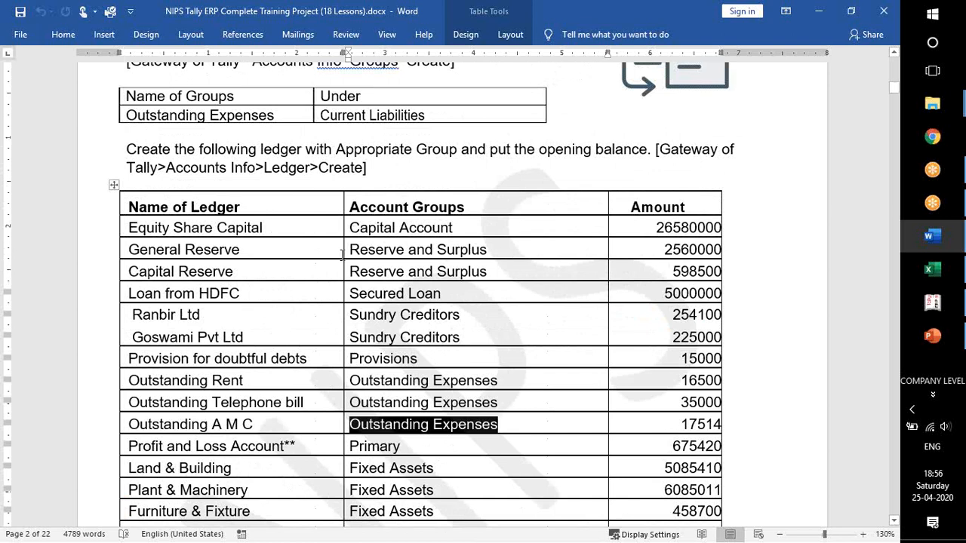
pyautogui.moveTo(136, 172); pyautogui.dragTo(353, 192)
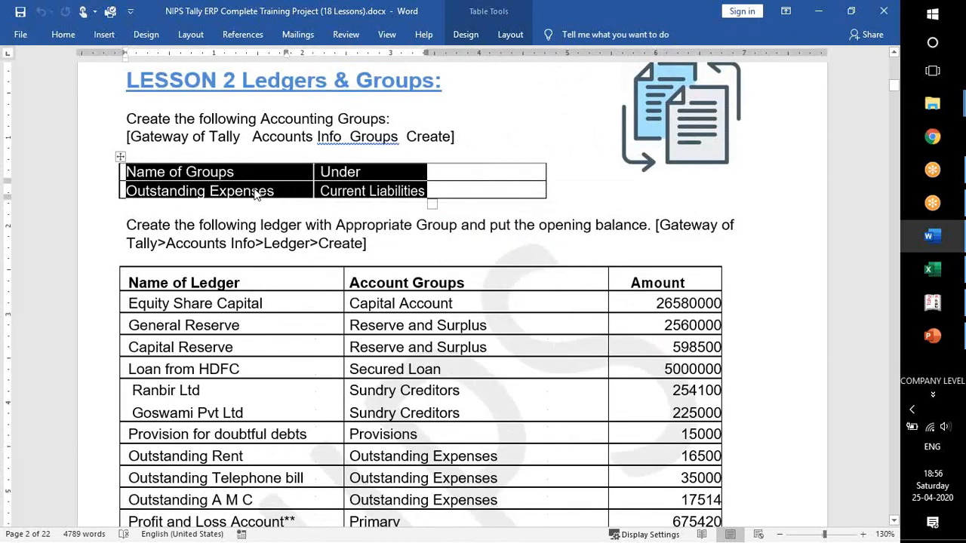
pyautogui.scroll(-4, 438, 346)
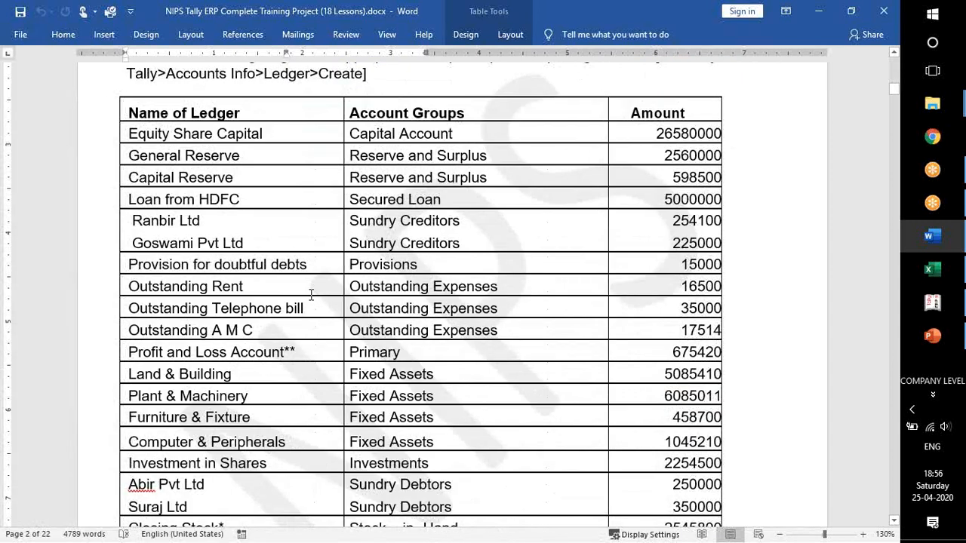
pyautogui.click(308, 330)
pyautogui.click(411, 280)
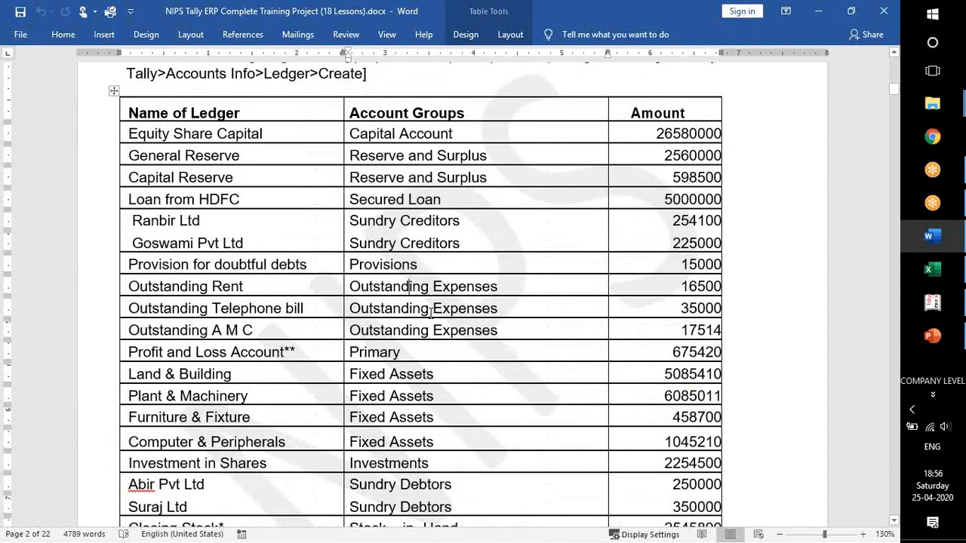
# Switch to Tally and open the ledger options in Accounts Info.
pyautogui.hotkey('alt', 'Tab')
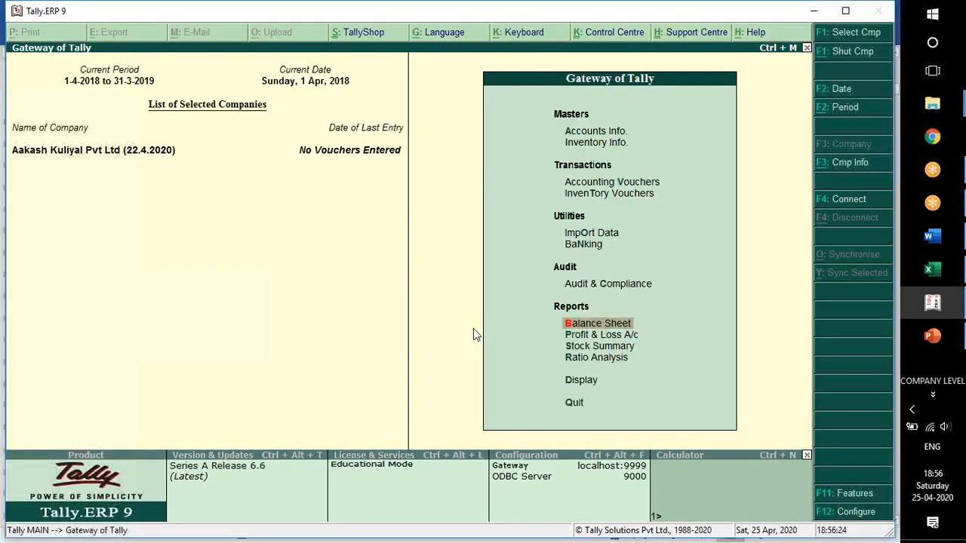
pyautogui.press('Down')
pyautogui.press('Down')
pyautogui.press('Down')
pyautogui.press('Down')
pyautogui.press('Down')
pyautogui.press('Down')
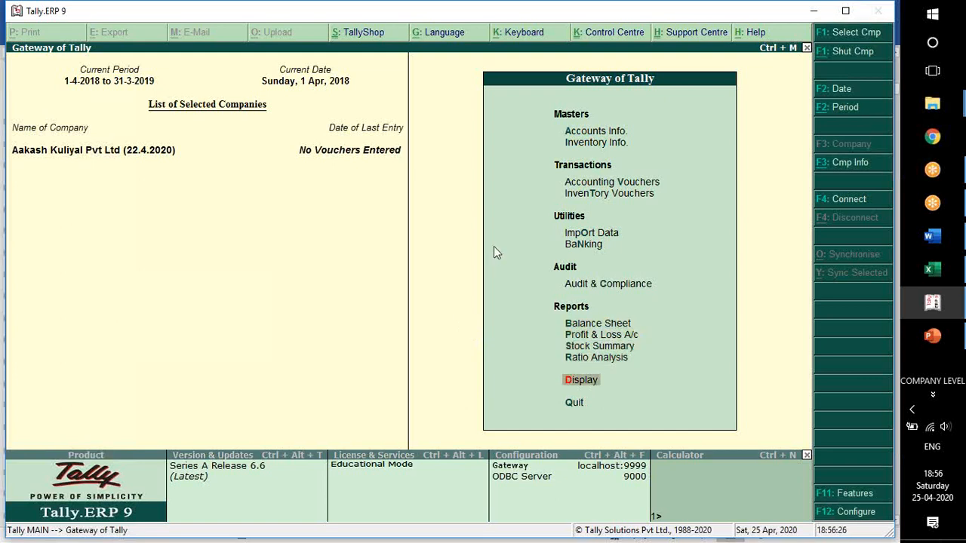
pyautogui.press('Return')
pyautogui.press('Down')
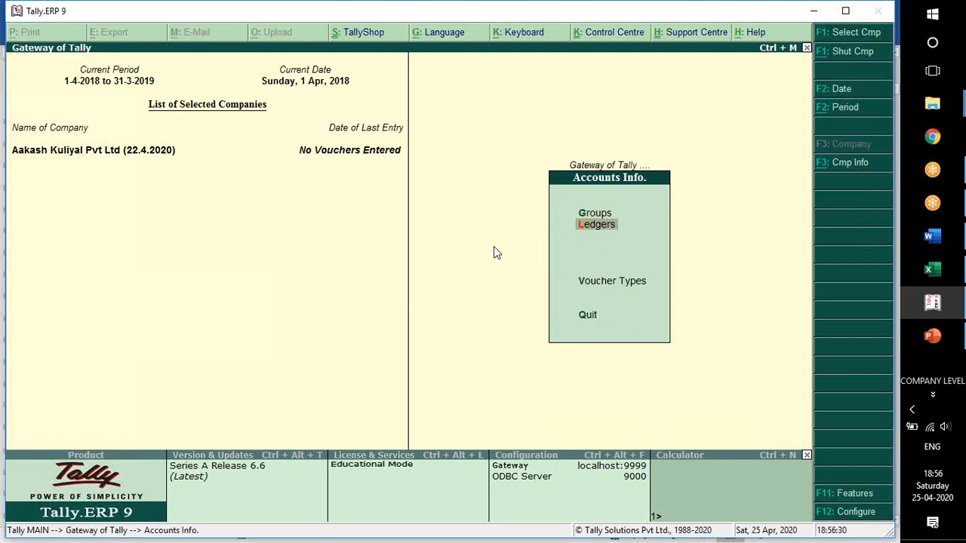
pyautogui.press('Return')
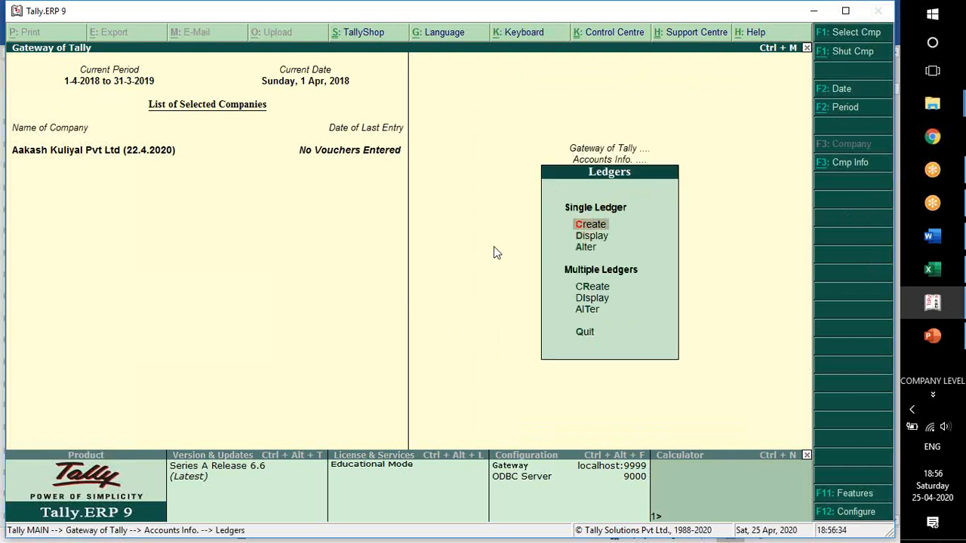
pyautogui.press('Down')
pyautogui.press('Down')
pyautogui.press('Down')
pyautogui.press('Up')
pyautogui.press('Up')
pyautogui.press('Up')
pyautogui.press('Return')
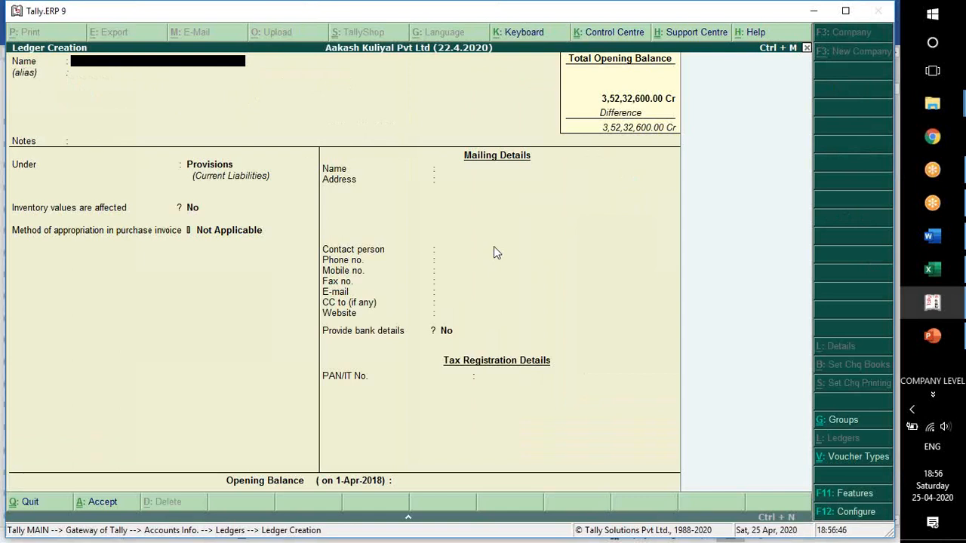
pyautogui.press('Escape')
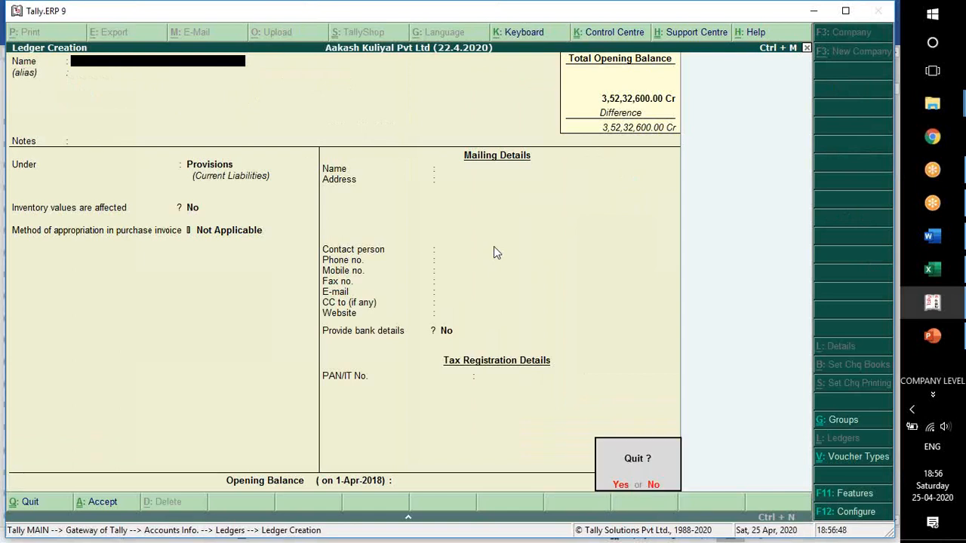
pyautogui.press('y')
# Start creating multiple ledgers at once and choose Outstanding Expenses as their group.
pyautogui.press('Down')
pyautogui.press('Down')
pyautogui.press('Down')
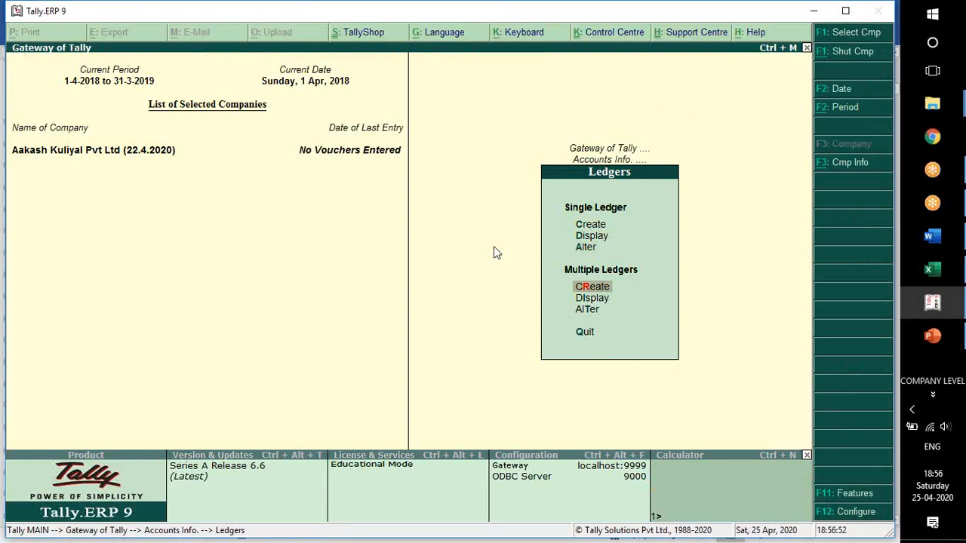
pyautogui.press('Return')
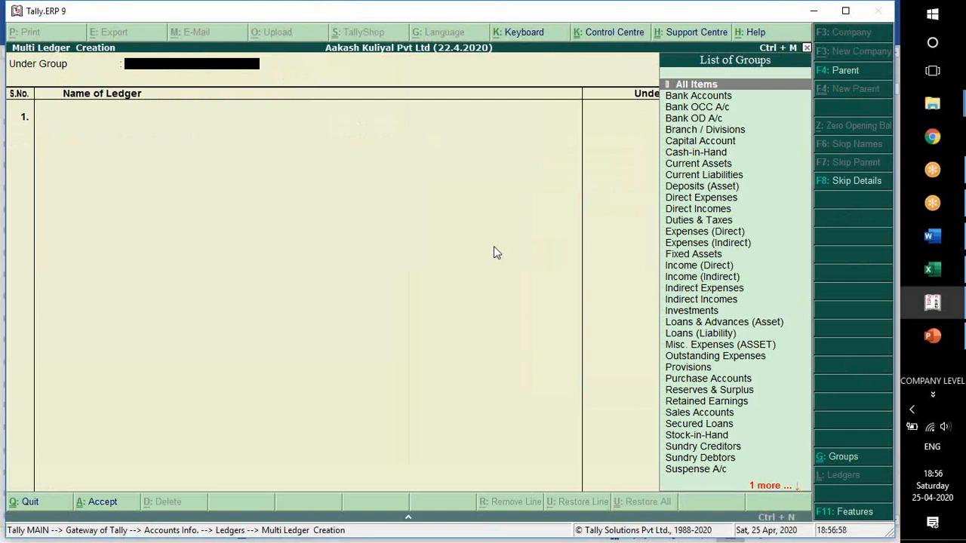
pyautogui.write('Ou')
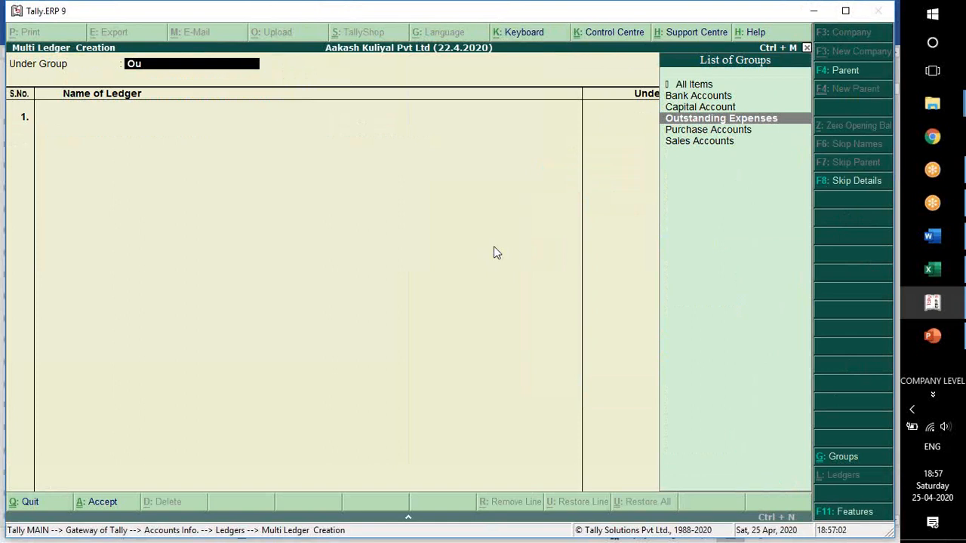
pyautogui.press('Return')
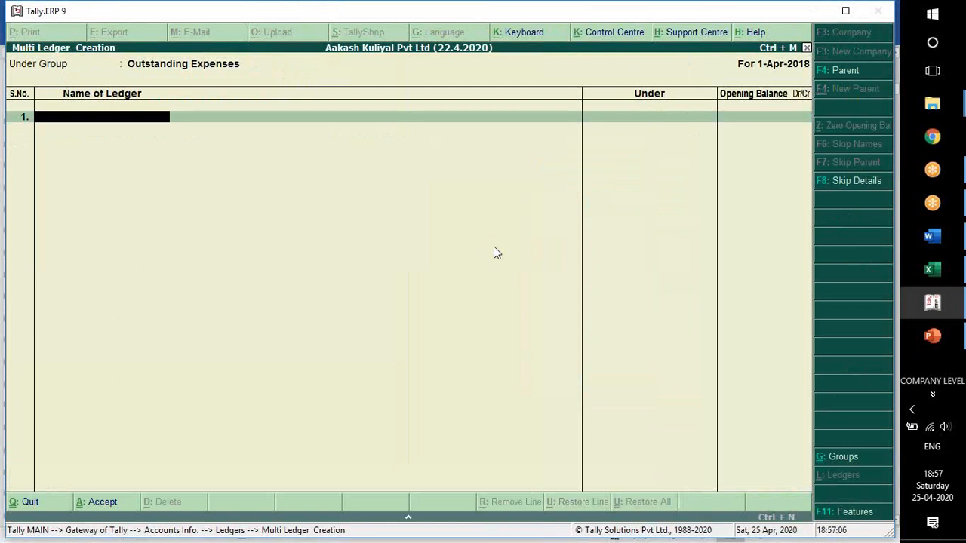
# Check the rent row in Word and add the ledger Outstanding Rent with an opening balance of 16500 Cr.
pyautogui.hotkey('alt', 'Tab')
pyautogui.hotkey('alt', 'Tab')
pyautogui.write('Outstanding Rent')
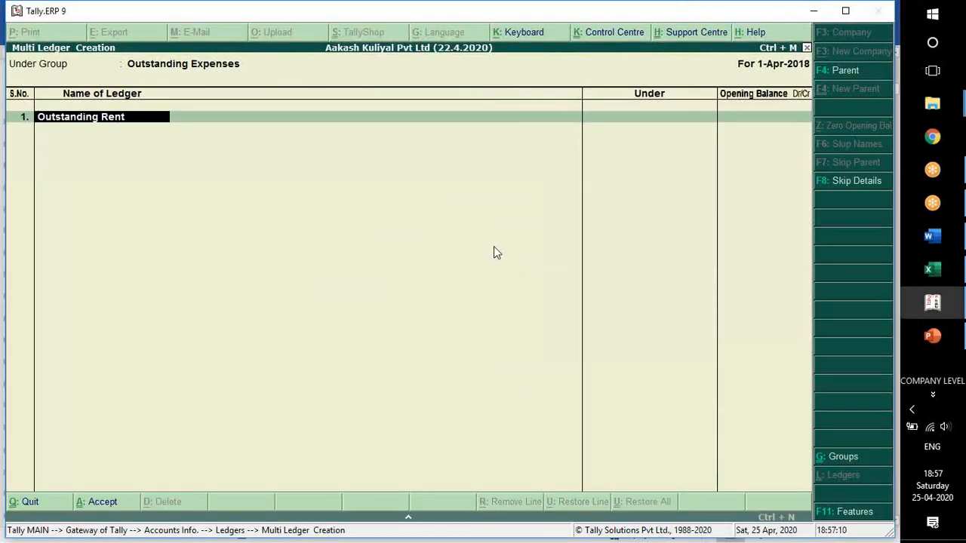
pyautogui.press('Return')
pyautogui.hotkey('alt', 'Tab')
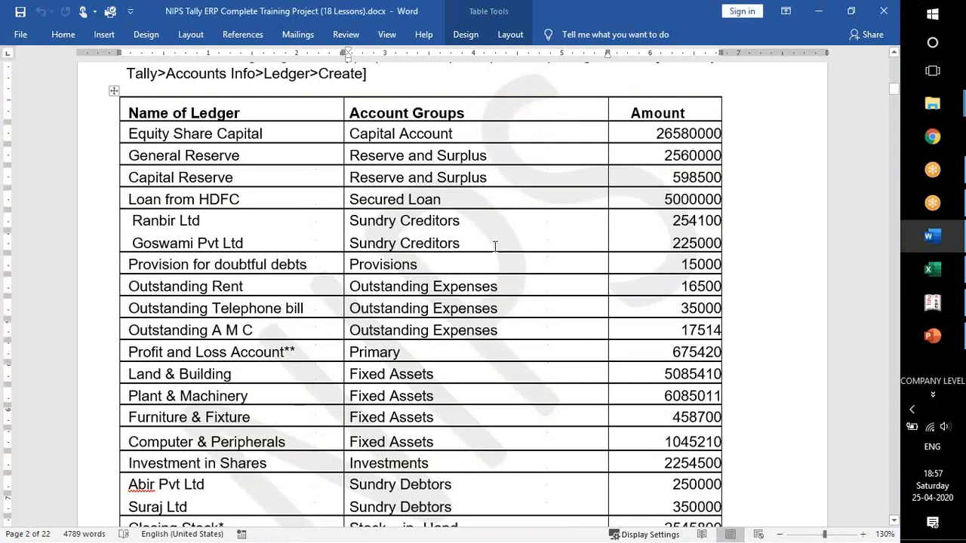
pyautogui.doubleClick(701, 286)
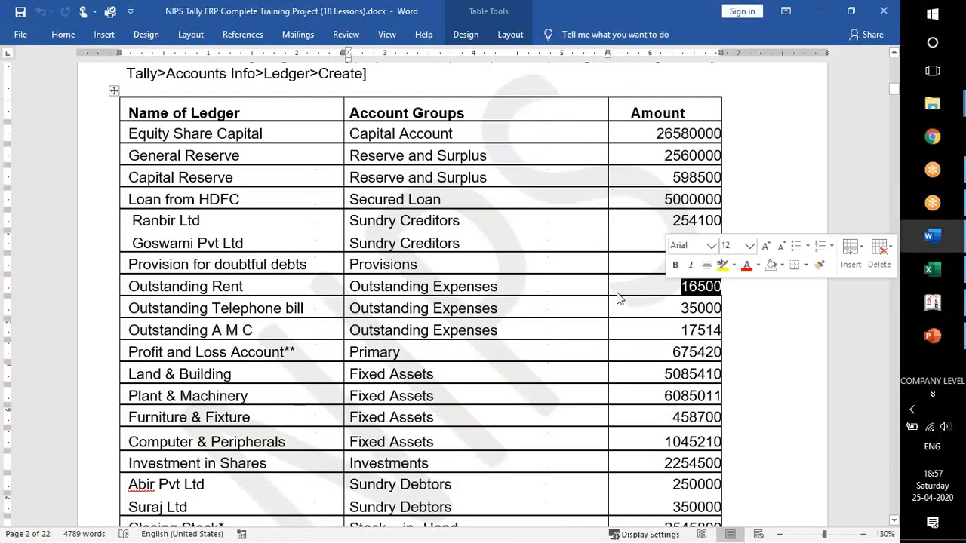
pyautogui.hotkey('alt', 'Tab')
pyautogui.write('16500')
pyautogui.press('Return')
pyautogui.press('Return')
# Check the next ledger in Word and name the second ledger Outstanding Telephone Bill.
pyautogui.hotkey('alt', 'Tab')
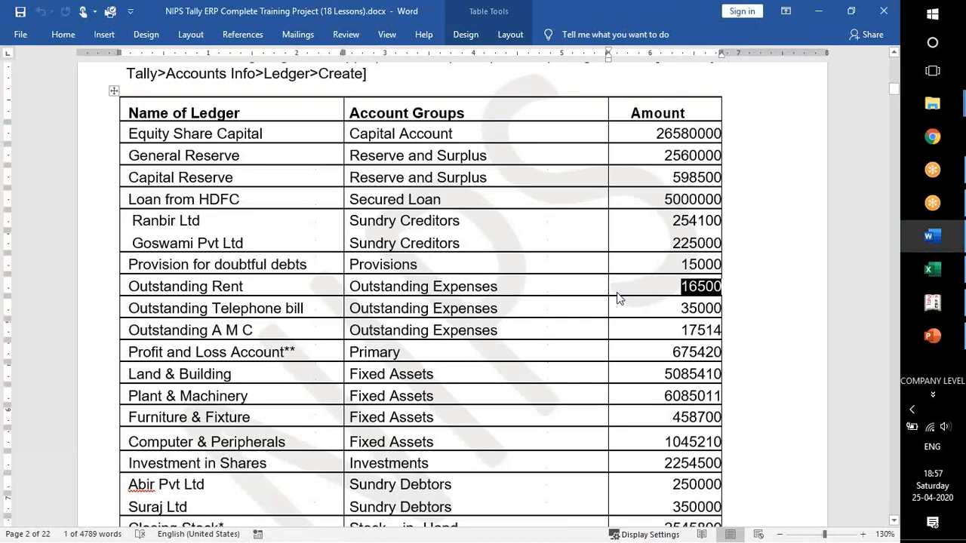
pyautogui.hotkey('alt', 'Tab')
pyautogui.write('Outstanding t')
pyautogui.write('elephone')
pyautogui.write('l')
# Check the telephone bill amount in Word and enter 35000 Cr as that ledger's opening balance.
pyautogui.press('Return')
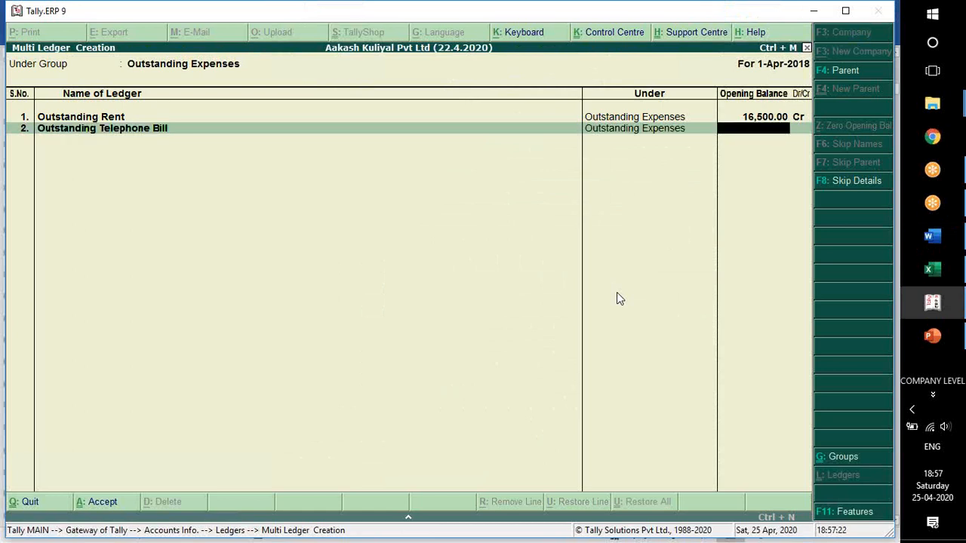
pyautogui.hotkey('alt', 'Tab')
# Check the following ledger in Word and name the third ledger Outstanding AMC.
pyautogui.hotkey('alt', 'Tab')
pyautogui.write('35000')
pyautogui.press('Return')
pyautogui.press('Return')
pyautogui.press('Return')
pyautogui.press('Escape')
pyautogui.press('Return')
pyautogui.hotkey('alt', 'Tab')
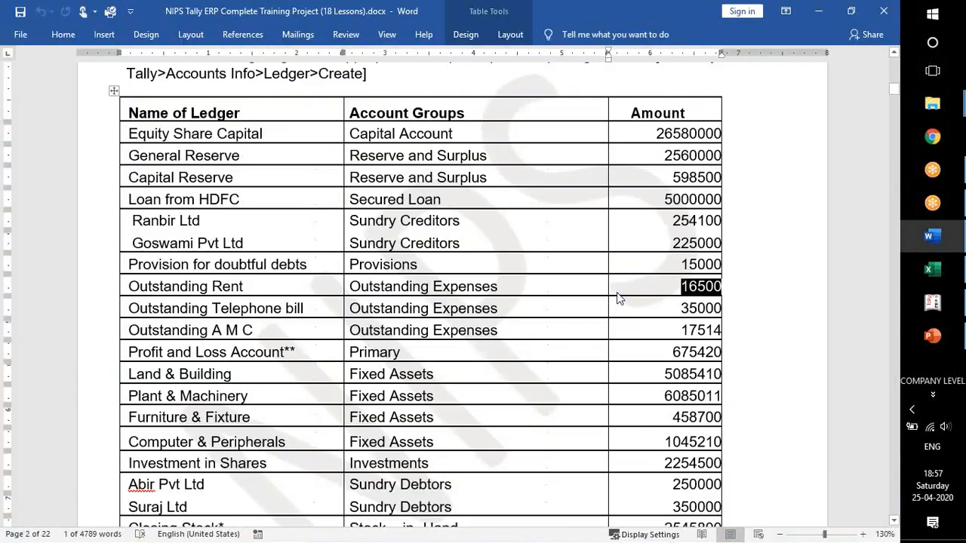
pyautogui.hotkey('alt', 'Tab')
pyautogui.write('Outs')
pyautogui.write('tna')
pyautogui.press('BackSpace')
pyautogui.press('BackSpace')
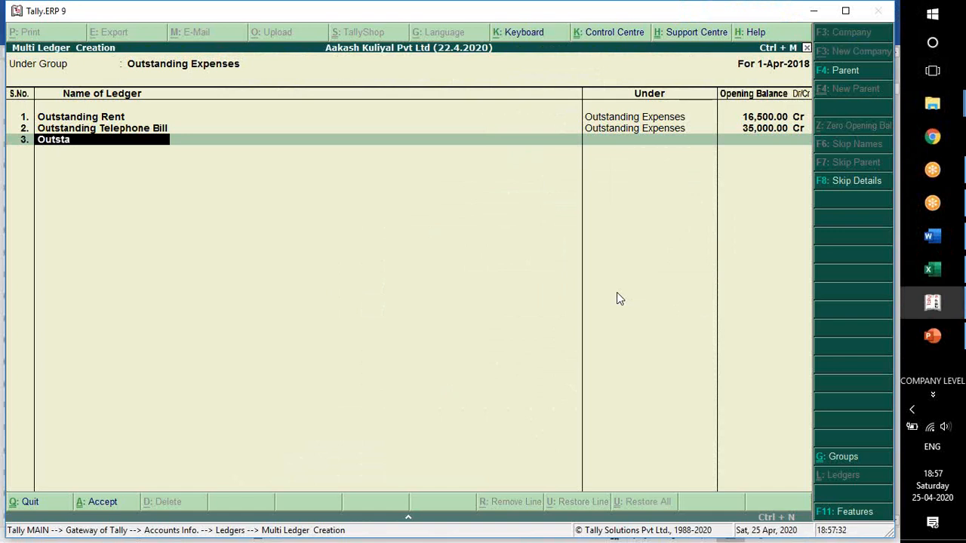
pyautogui.write('anding Telephone Bill')
pyautogui.press('BackSpace')
pyautogui.press('BackSpace')
pyautogui.press('BackSpace')
pyautogui.press('BackSpace')
pyautogui.write('AMC')
pyautogui.press('Return')
# Check the A M C amount in Word and enter 17514 Cr as the Outstanding AMC opening balance.
pyautogui.hotkey('alt', 'Tab')
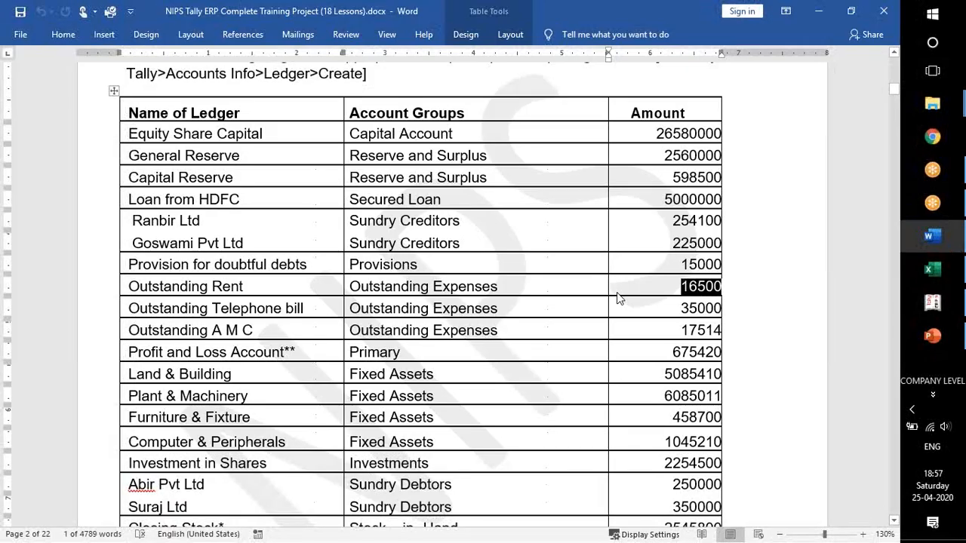
pyautogui.hotkey('alt', 'Tab')
pyautogui.write('17514')
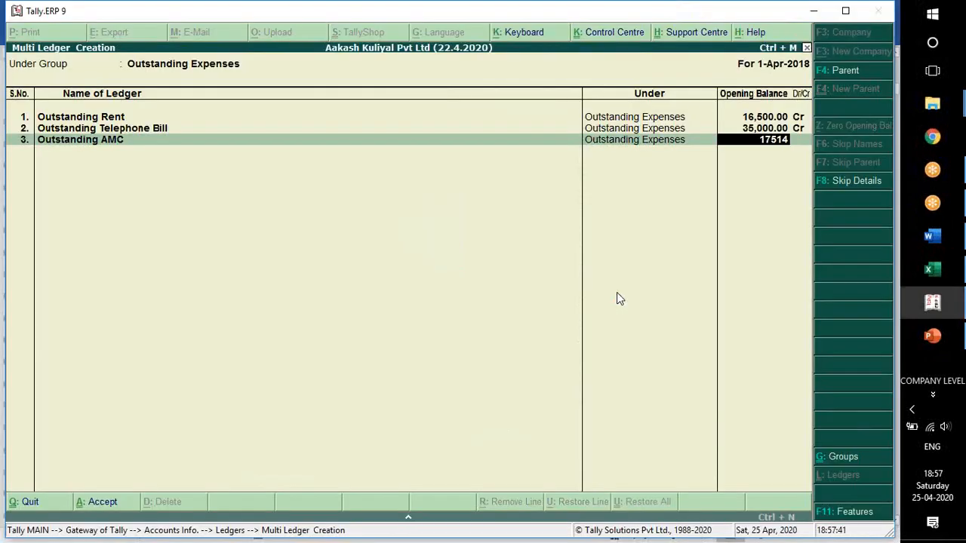
pyautogui.press('Return')
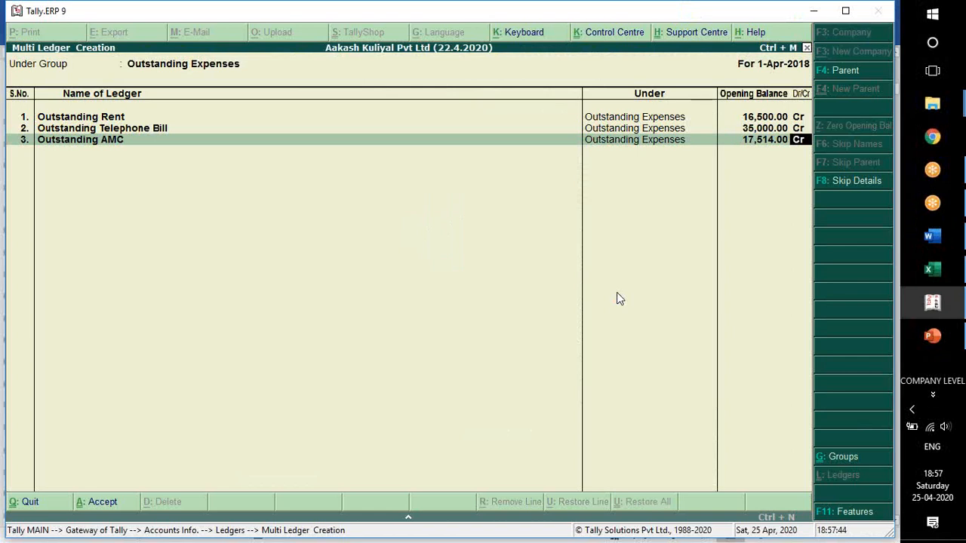
# Finish the ledger list under Outstanding Expenses and save its three new ledgers.
pyautogui.press('Return')
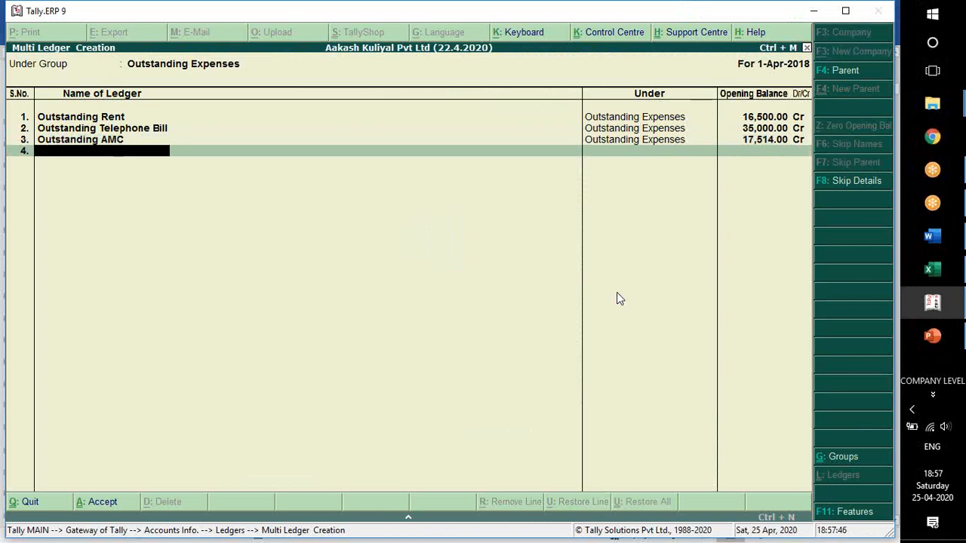
pyautogui.press('Return')
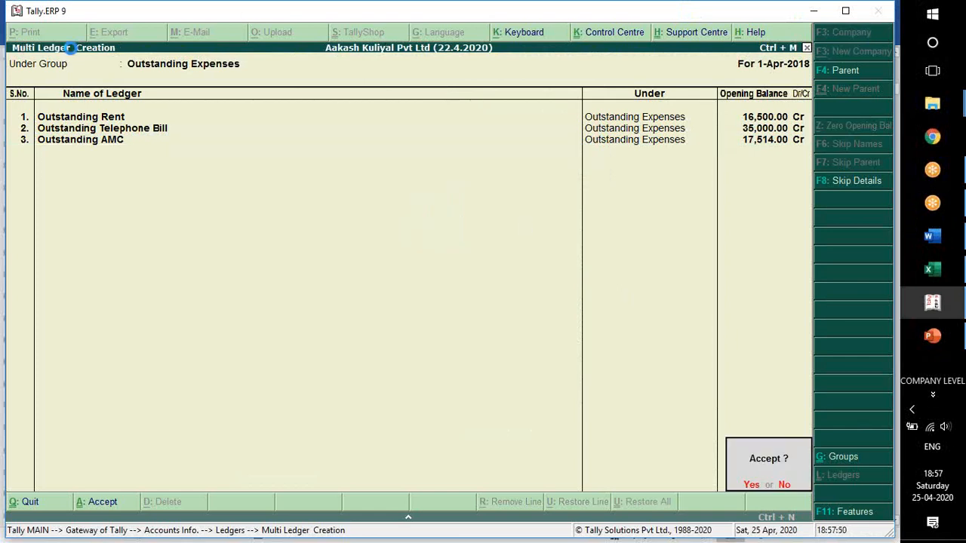
pyautogui.press('y')
# Check the Profit and Loss Account row in Word and open the Profit & Loss A/c ledger for alteration in Tally.
pyautogui.hotkey('alt', 'Tab')
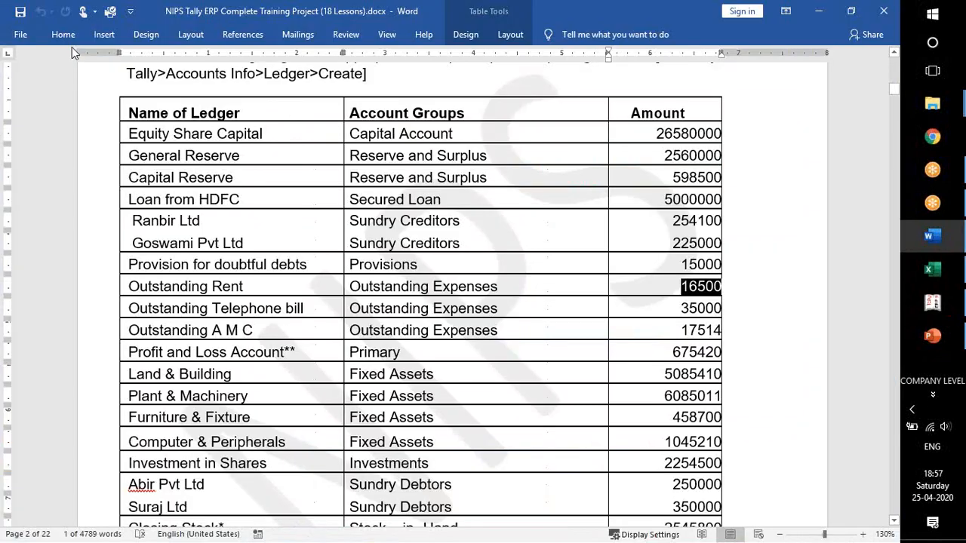
pyautogui.click(137, 348)
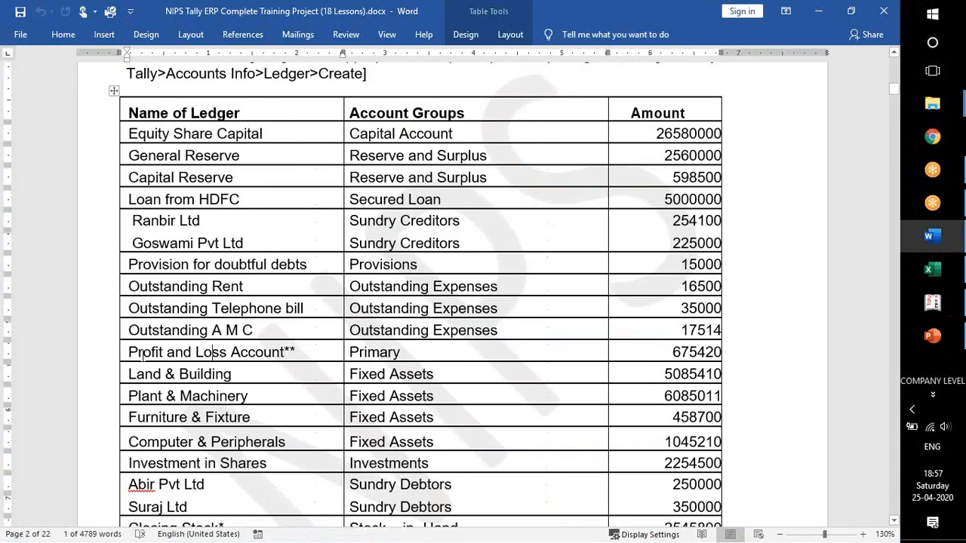
pyautogui.moveTo(128, 352); pyautogui.dragTo(348, 353)
pyautogui.click(410, 352)
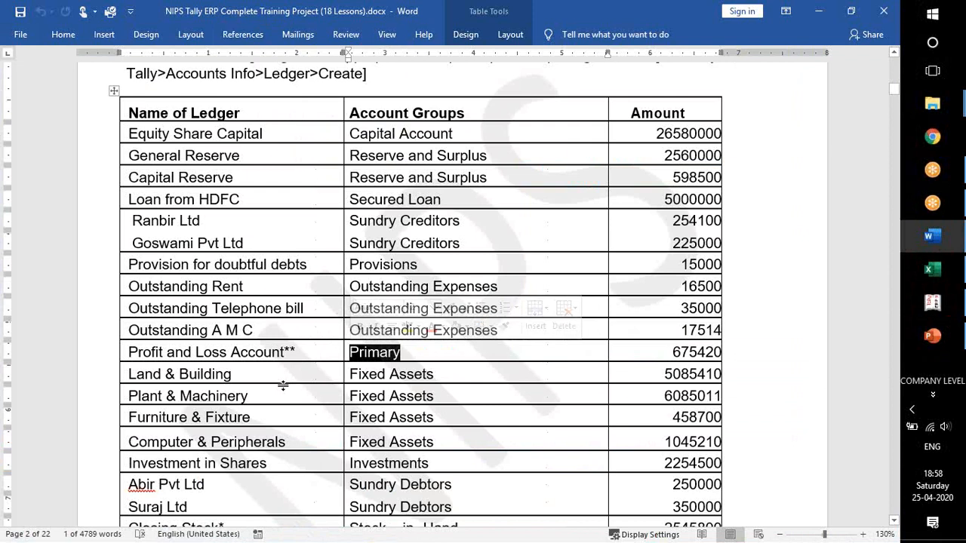
pyautogui.hotkey('alt', 'Tab')
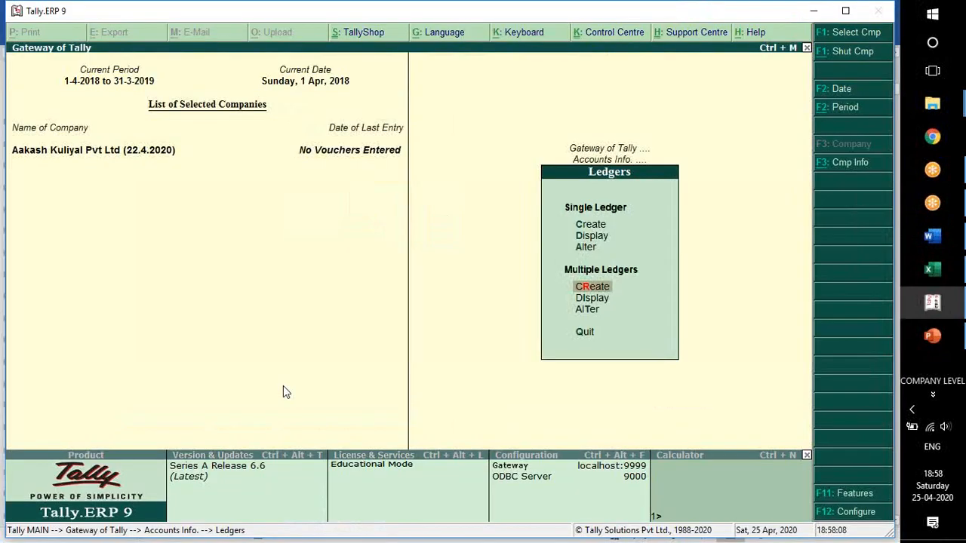
pyautogui.press('Up')
pyautogui.press('Return')
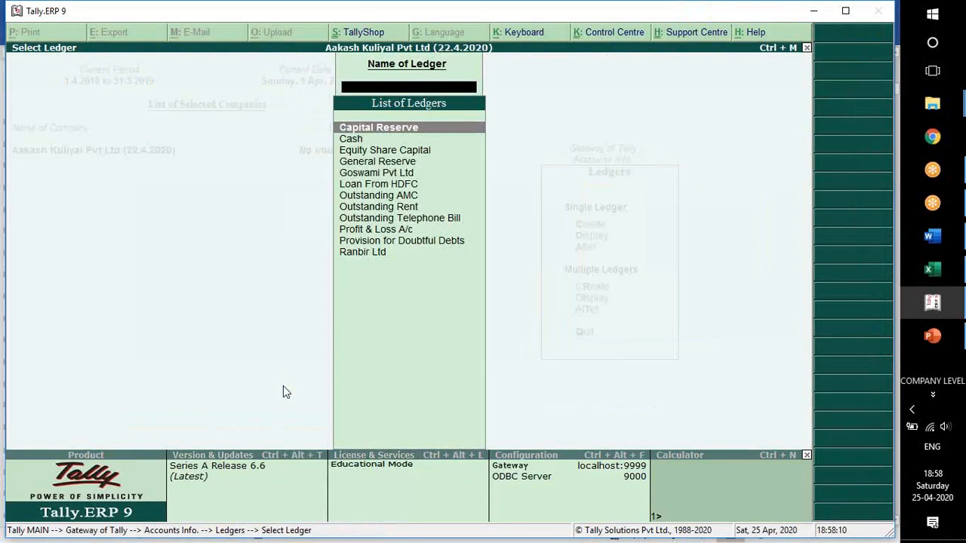
pyautogui.write('Pro')
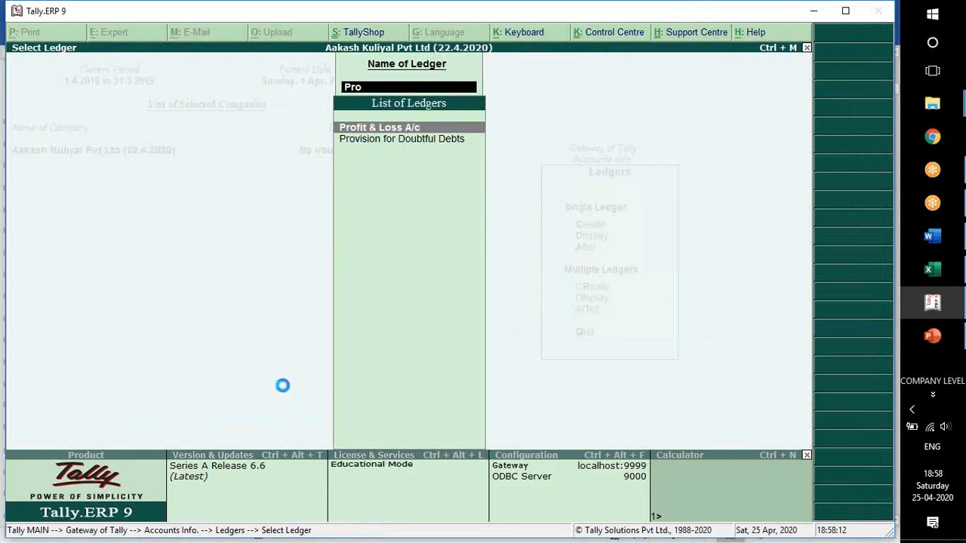
pyautogui.press('Return')
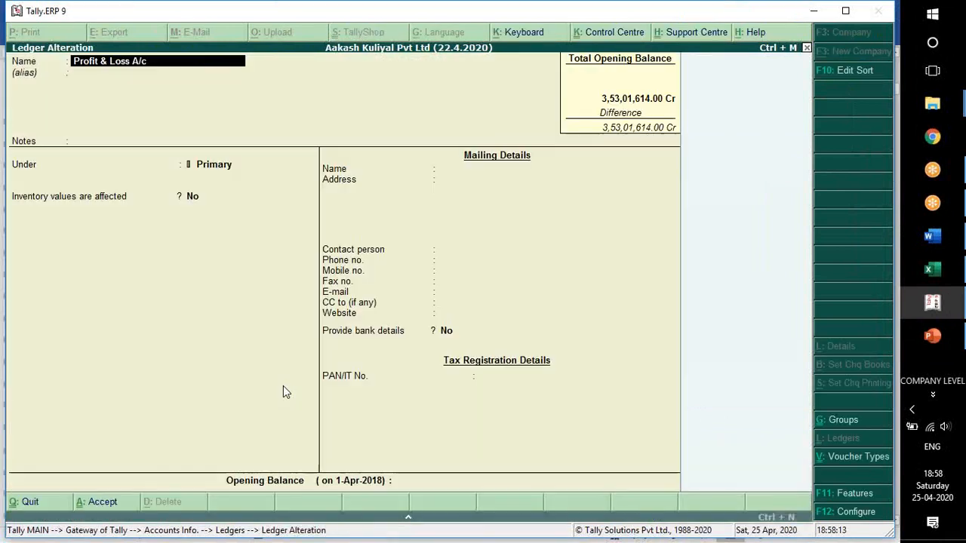
# Check the Profit and Loss amount in Word, enter 675420 Cr as the ledger's opening balance and save it.
pyautogui.click(406, 482)
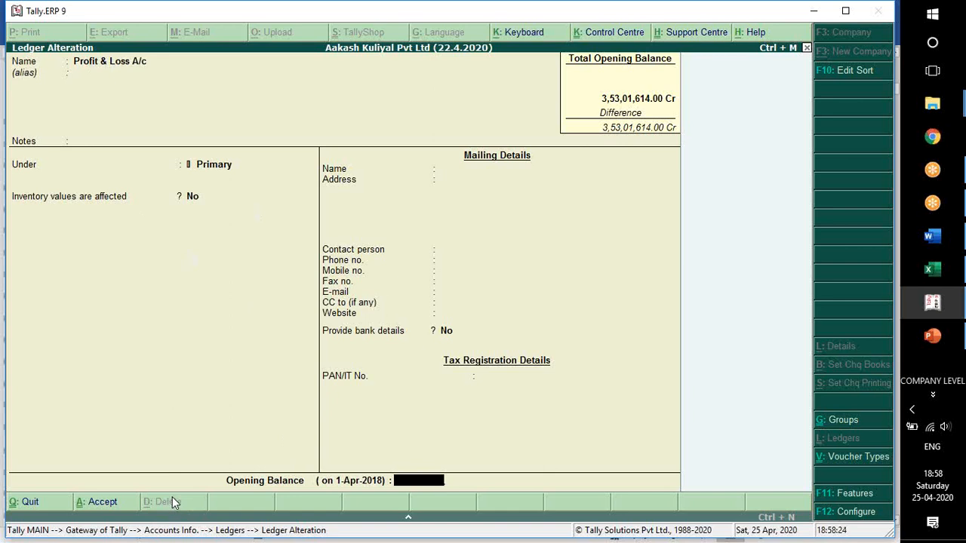
pyautogui.hotkey('alt', 'Tab')
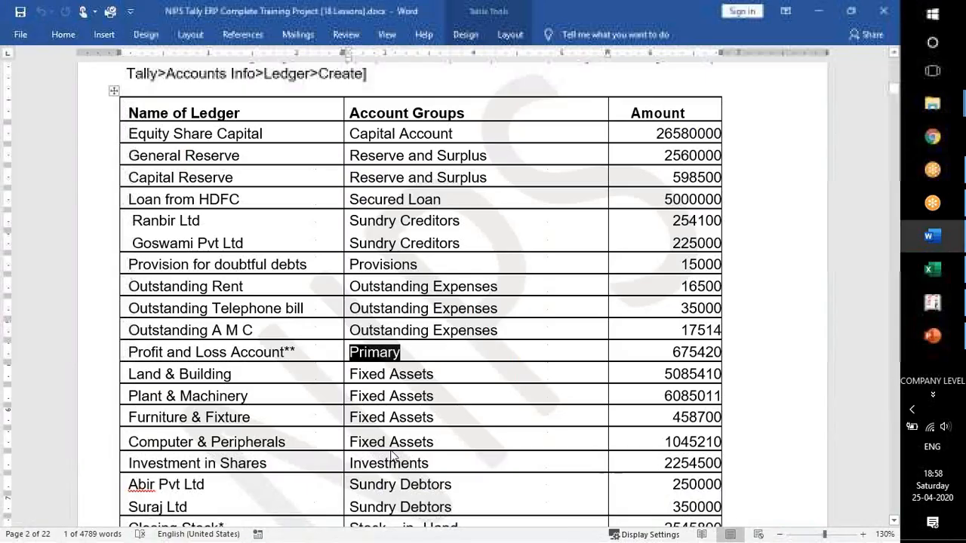
pyautogui.doubleClick(687, 351)
pyautogui.hotkey('alt', 'Tab')
pyautogui.write('675420')
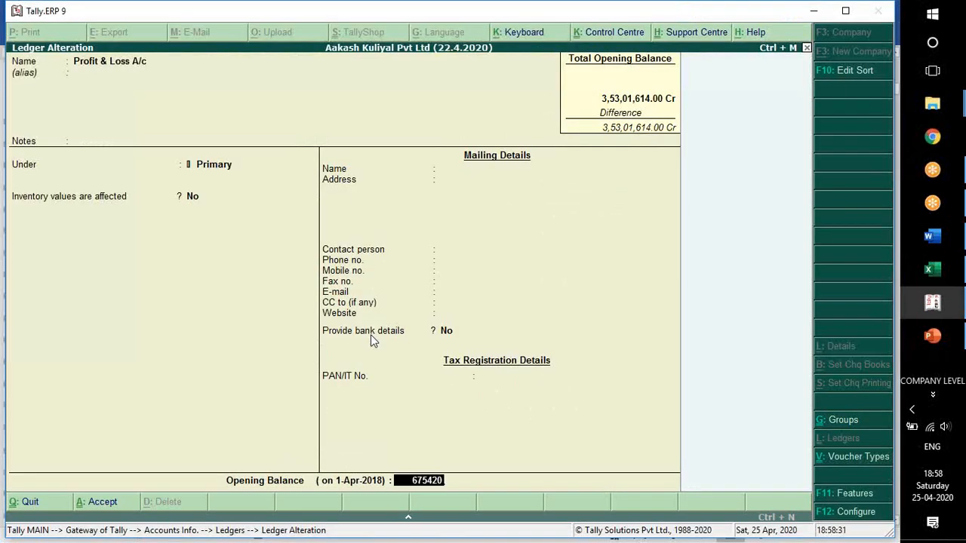
pyautogui.press('Return')
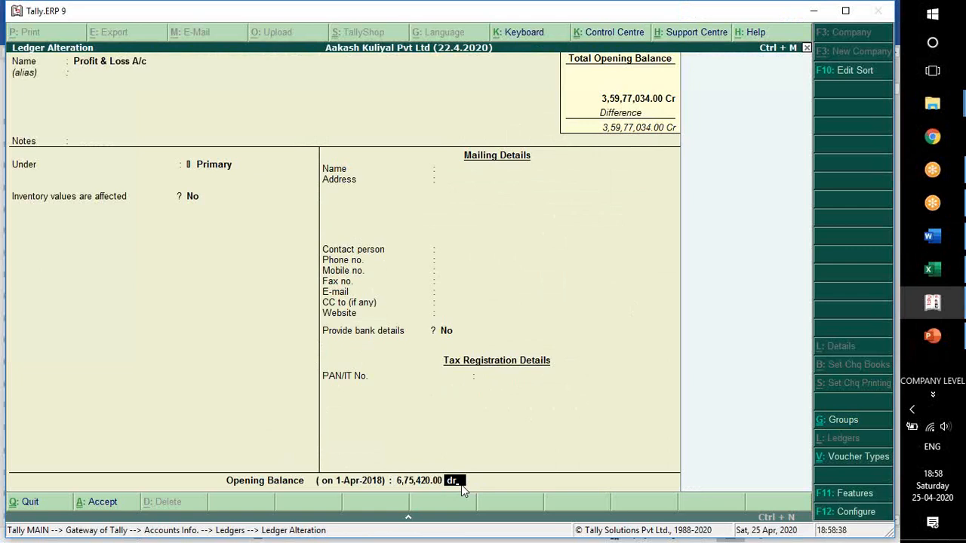
pyautogui.write('c')
pyautogui.press('Return')
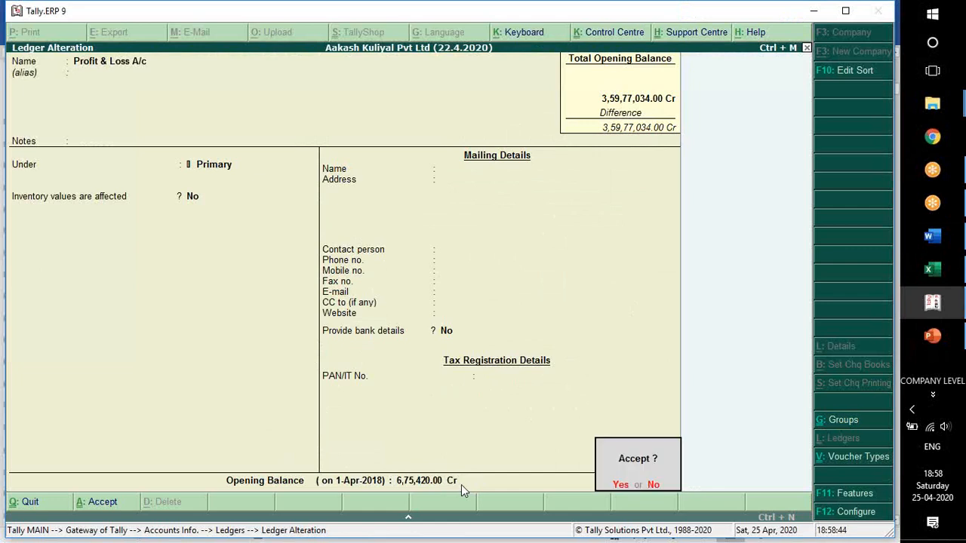
pyautogui.press('Return')
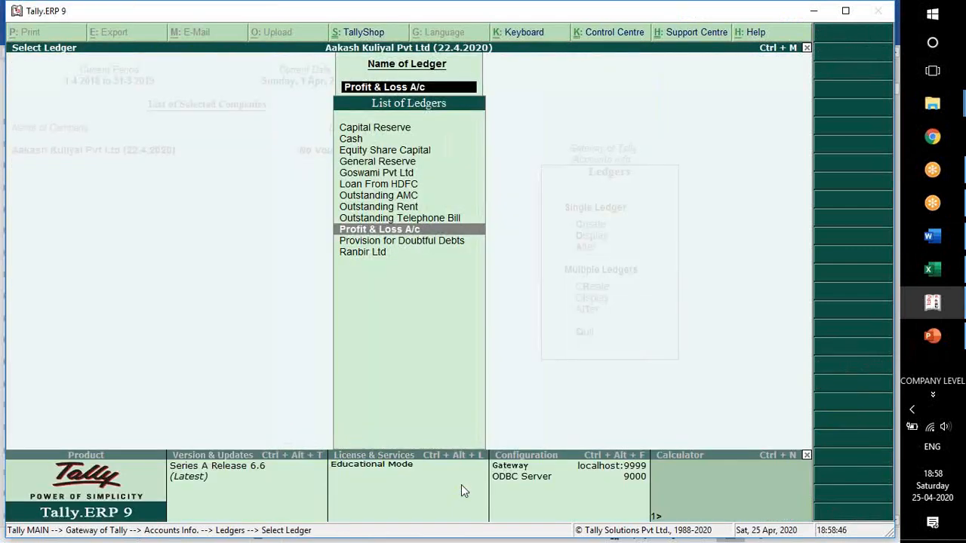
pyautogui.press('Escape')
pyautogui.press('Up')
pyautogui.press('Up')
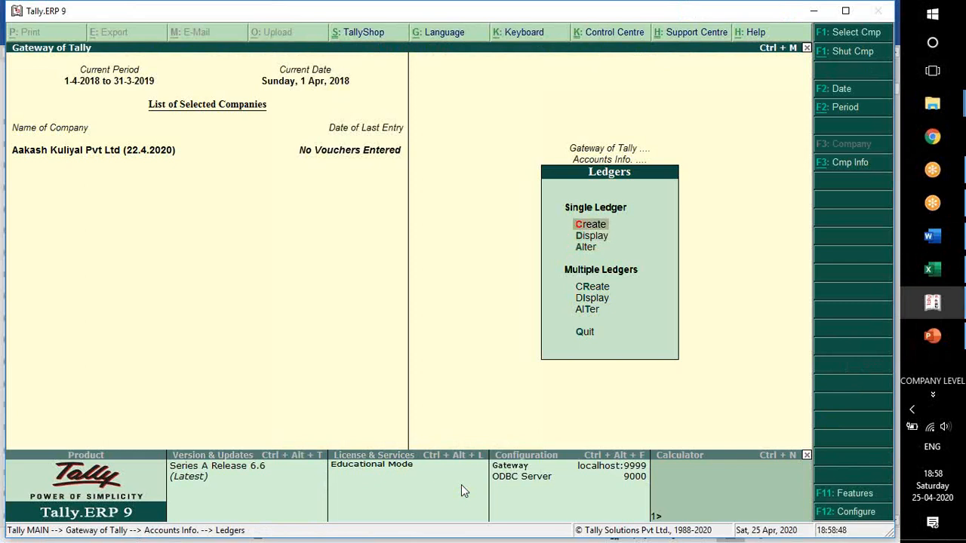
pyautogui.press('Return')
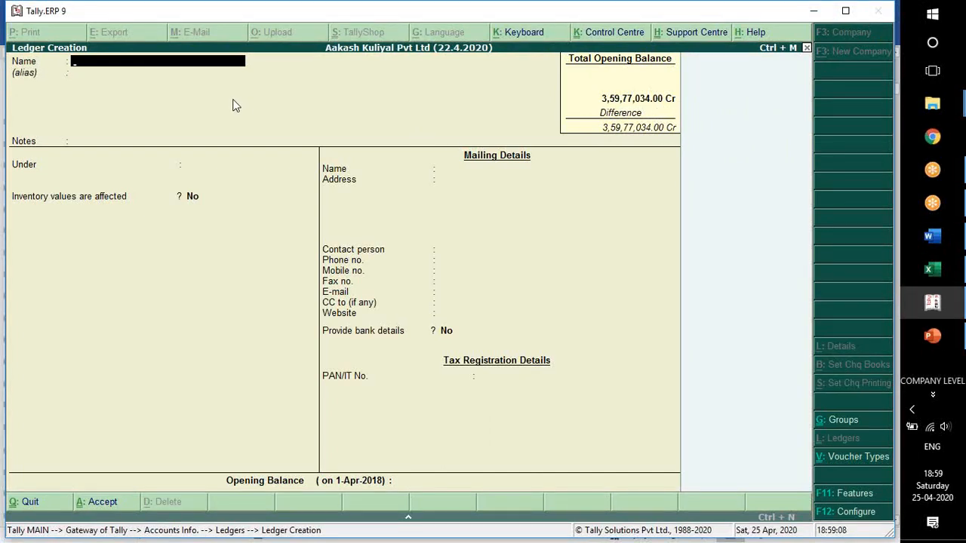
pyautogui.hotkey('alt', 'Tab')
pyautogui.scroll(-2, 284, 325)
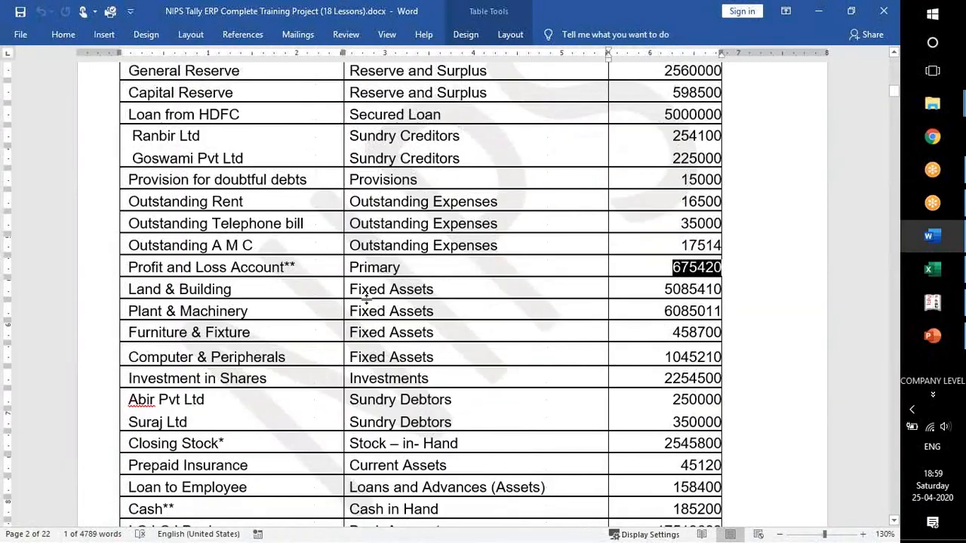
pyautogui.hotkey('alt', 'Tab')
pyautogui.press('Escape')
pyautogui.press('y')
# Start creating multiple ledgers under the Fixed Assets group.
pyautogui.press('Down')
pyautogui.press('Down')
pyautogui.press('Down')
pyautogui.press('Return')
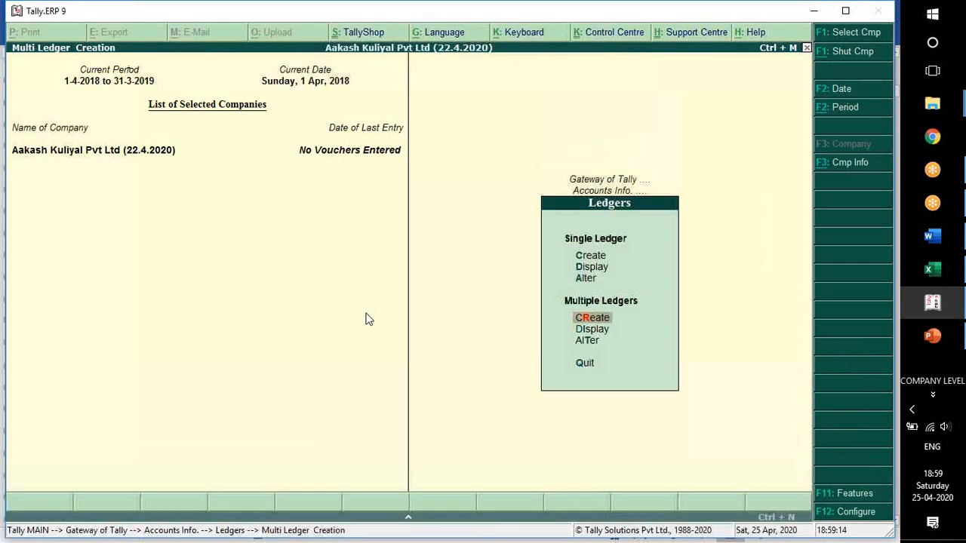
pyautogui.write('Fi')
pyautogui.press('Return')
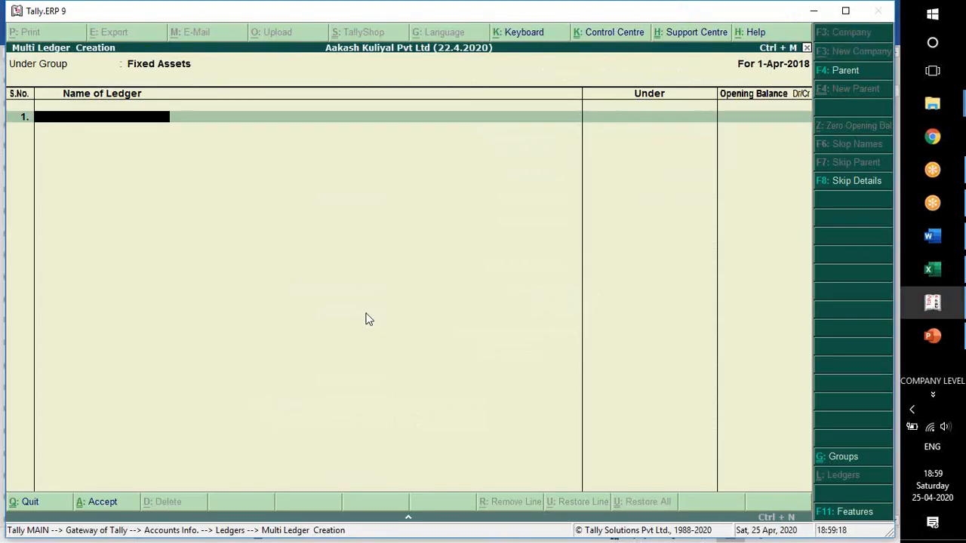
# Add the Land & Building ledger with an opening balance of 5085410 Dr, checking the amount in Word.
pyautogui.write('Land & Building')
pyautogui.press('Return')
pyautogui.hotkey('alt', 'Tab')
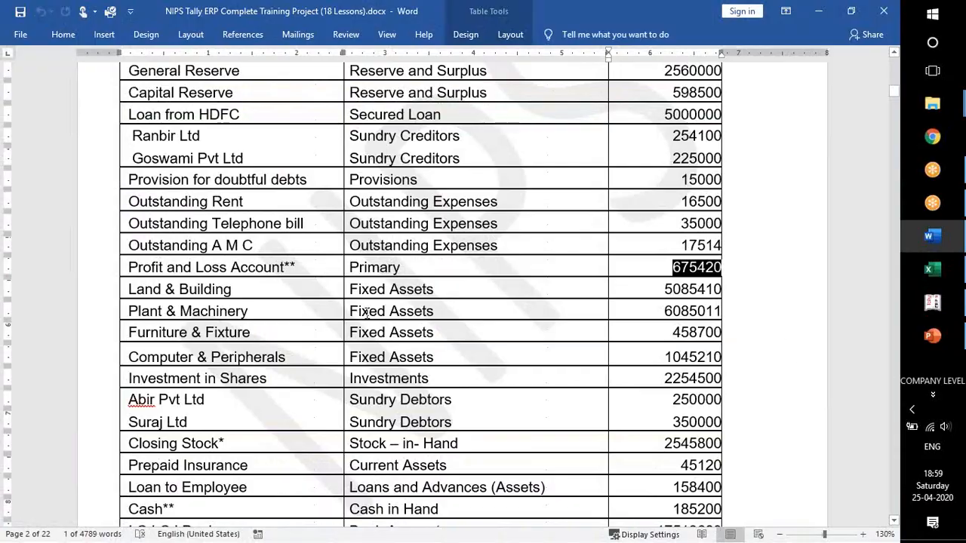
pyautogui.hotkey('alt', 'Tab')
pyautogui.write('5085410')
pyautogui.press('Return')
pyautogui.press('Return')
# Check the next ledger in Word and add Plant & Machinery with an opening balance of 6085011 Dr.
pyautogui.hotkey('alt', 'Tab')
pyautogui.click(115, 334)
pyautogui.click(641, 318)
pyautogui.hotkey('alt', 'Tab')
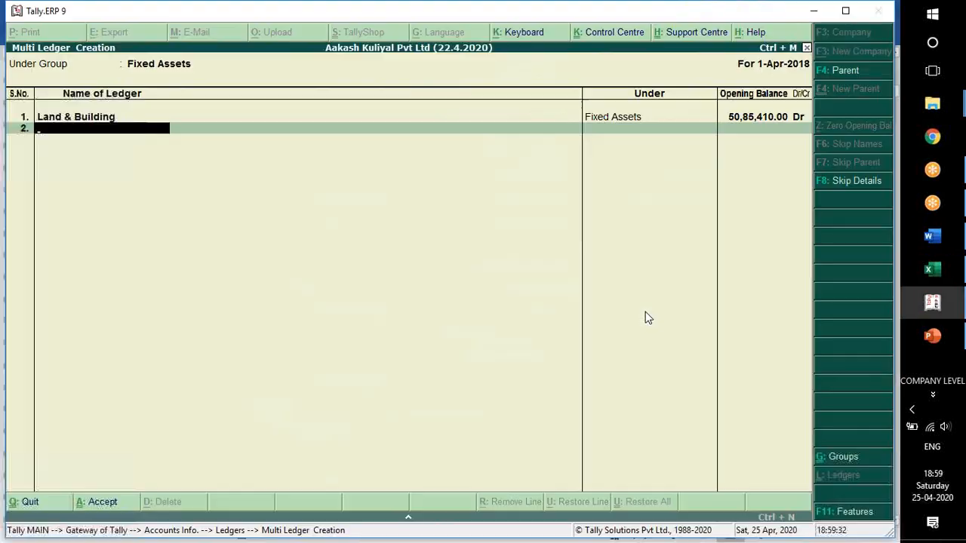
pyautogui.write('Plant & Machinery')
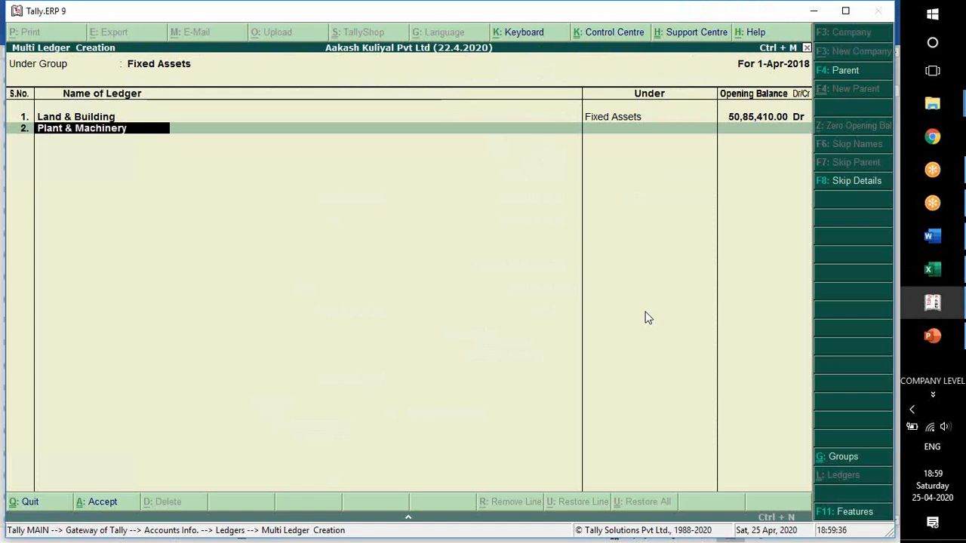
pyautogui.press('Return')
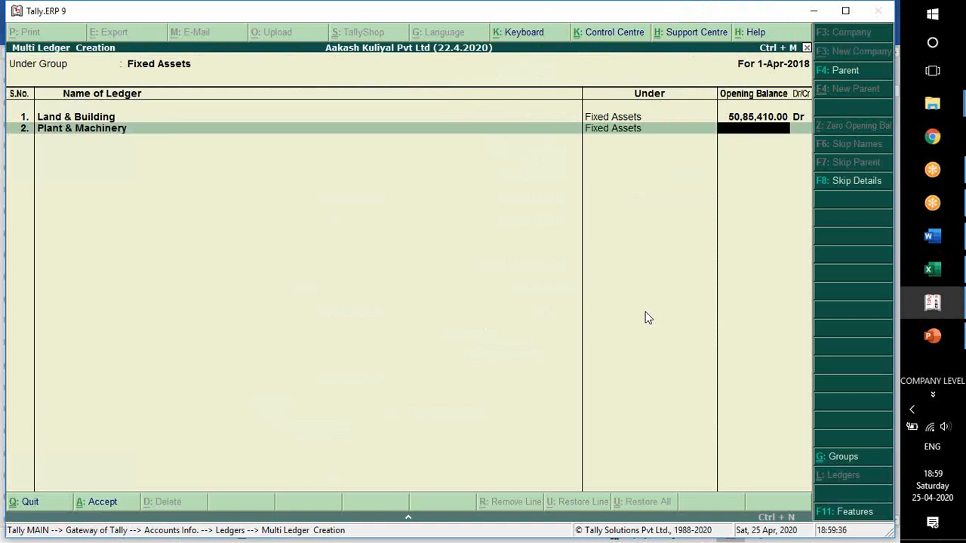
pyautogui.write('6085011')
pyautogui.press('Return')
pyautogui.press('Return')
# Add Computer & Peripherals as the third ledger with an opening balance of 1045210, checking the amount in Word.
pyautogui.hotkey('alt', 'Tab')
pyautogui.hotkey('alt', 'Tab')
pyautogui.write('Computer & Per')
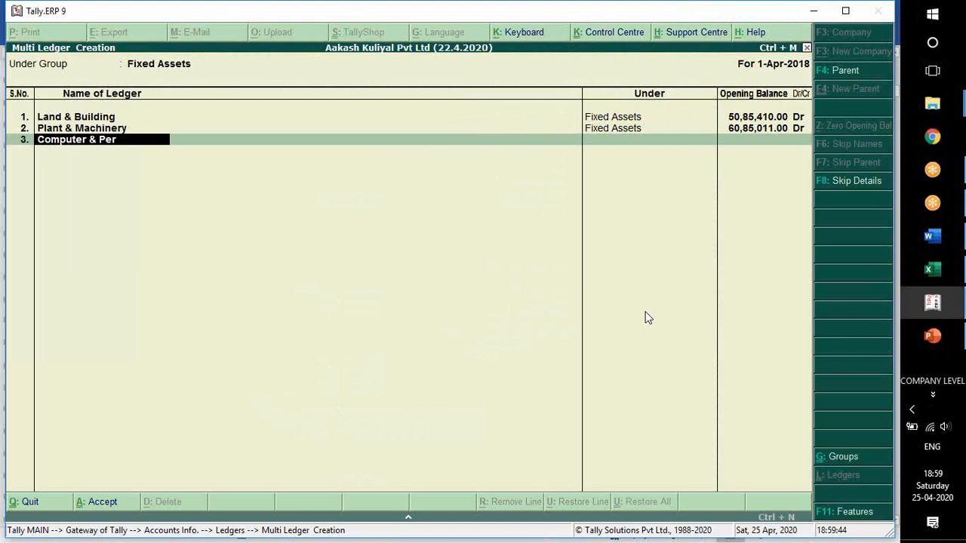
pyautogui.write('ipherals')
pyautogui.press('Return')
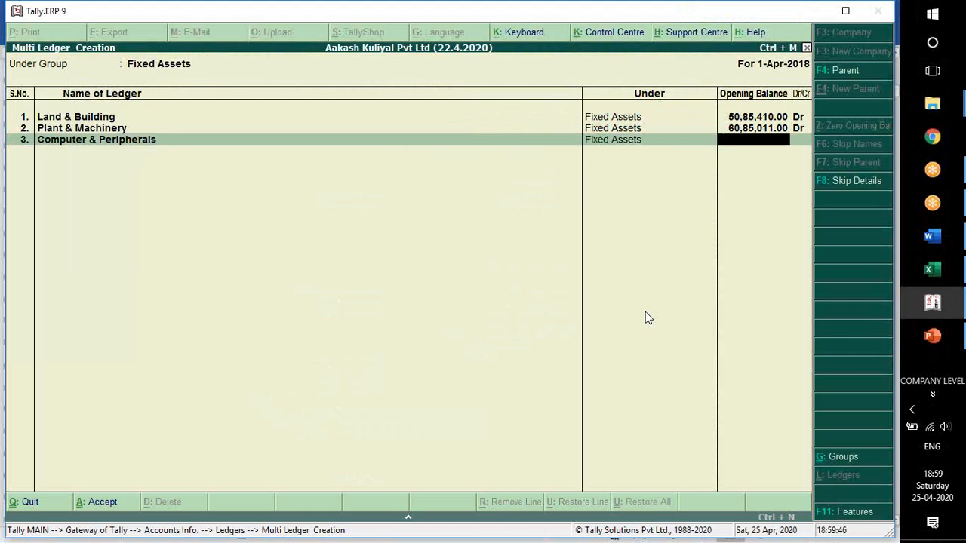
pyautogui.hotkey('alt', 'Tab')
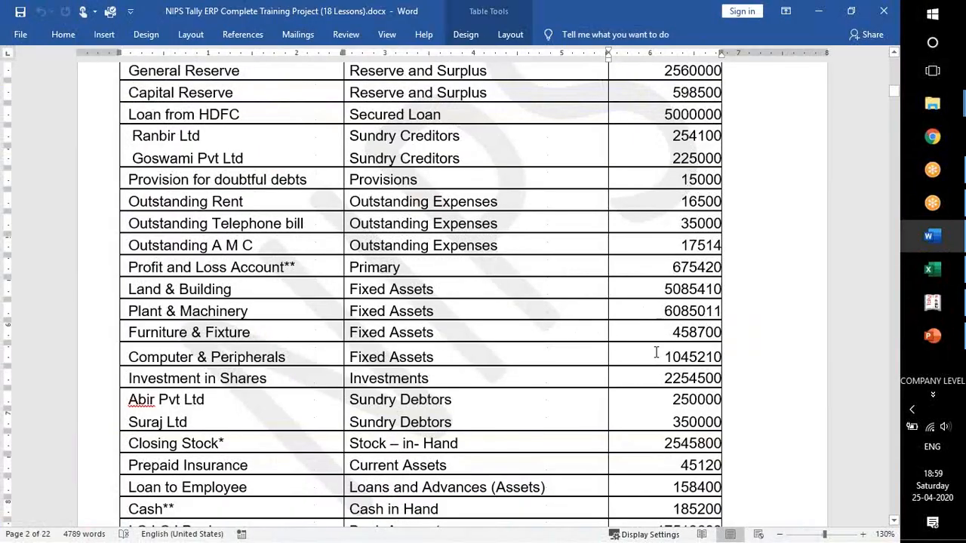
pyautogui.hotkey('alt', 'Tab')
pyautogui.write('10,45,210')
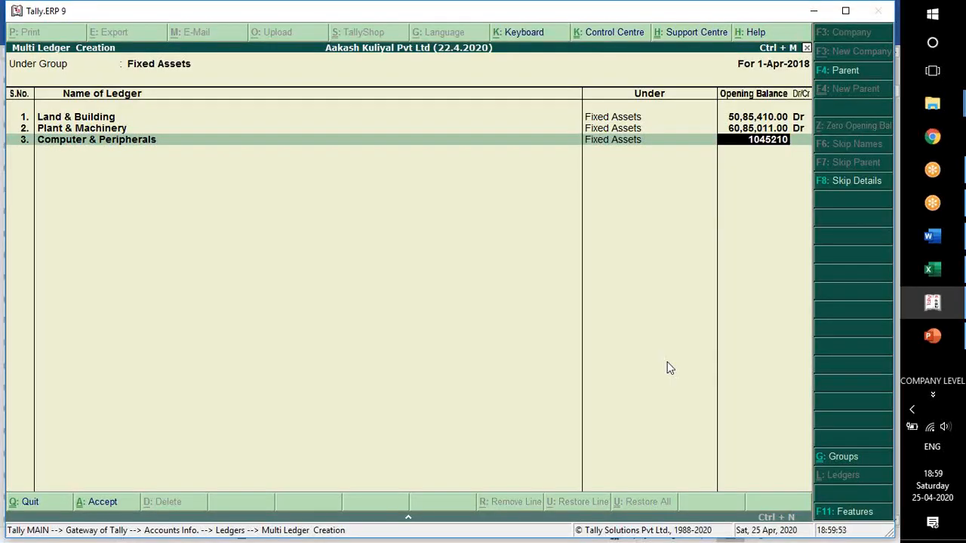
pyautogui.press('Return')
# Compare the fixed asset rows in the Word table with the ledgers entered in Tally.
pyautogui.hotkey('alt', 'Tab')
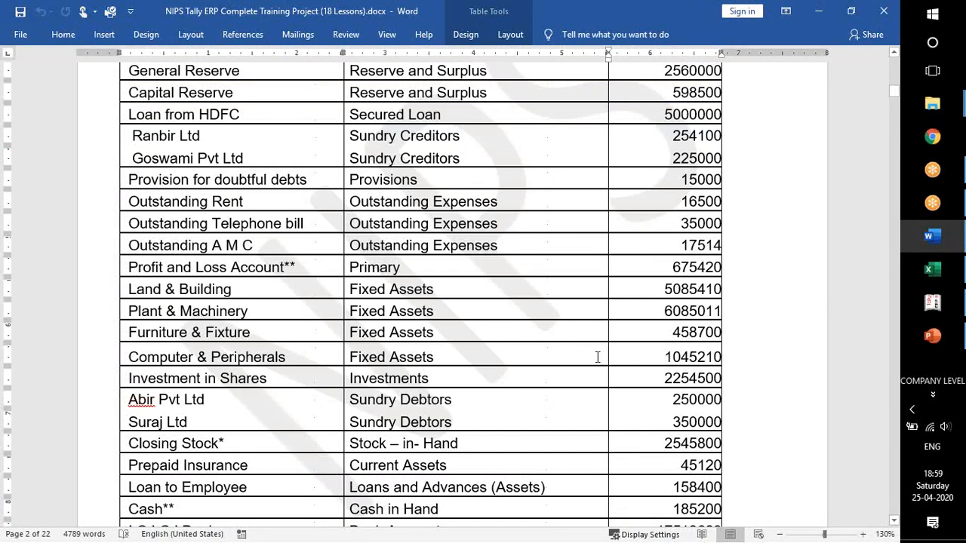
pyautogui.hotkey('alt', 'Tab')
pyautogui.hotkey('alt', 'Tab')
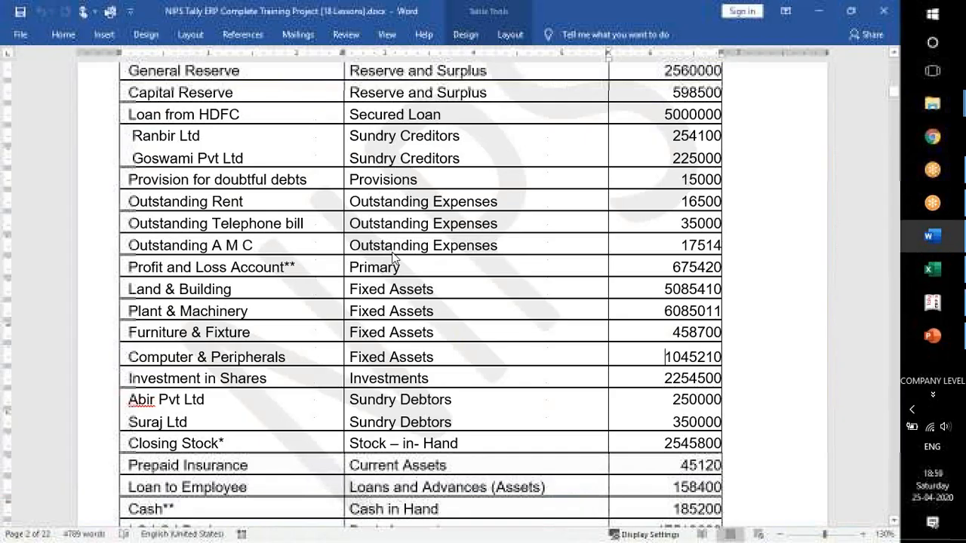
pyautogui.hotkey('alt', 'Tab')
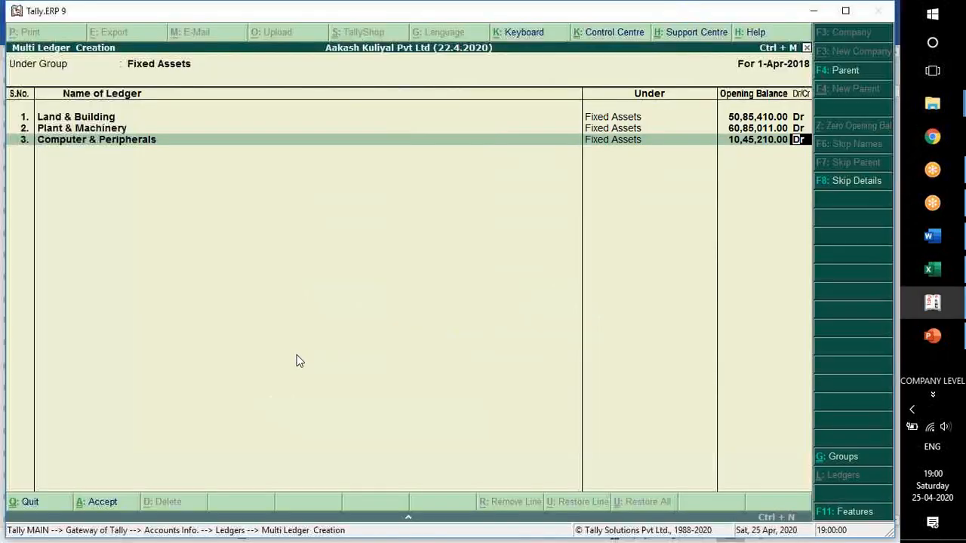
pyautogui.hotkey('alt', 'Tab')
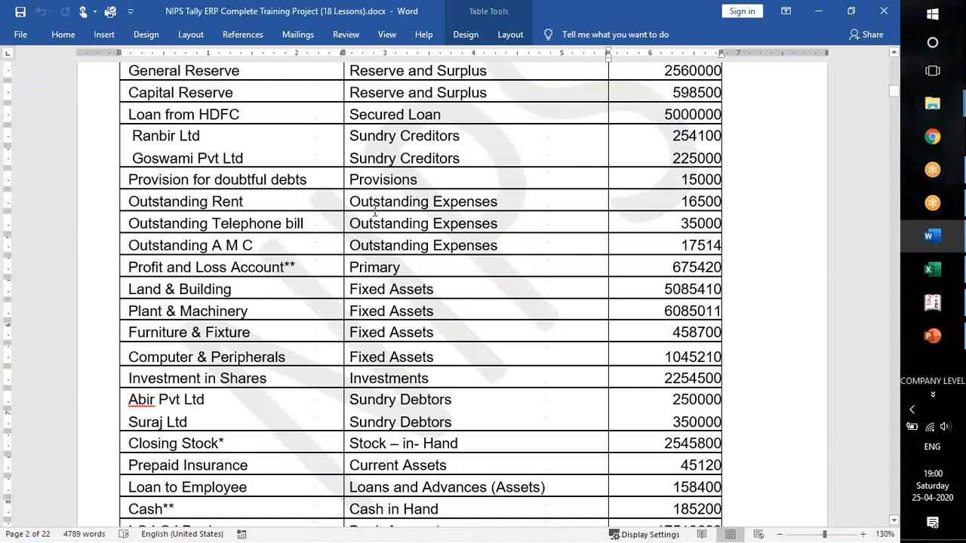
pyautogui.hotkey('alt', 'Tab')
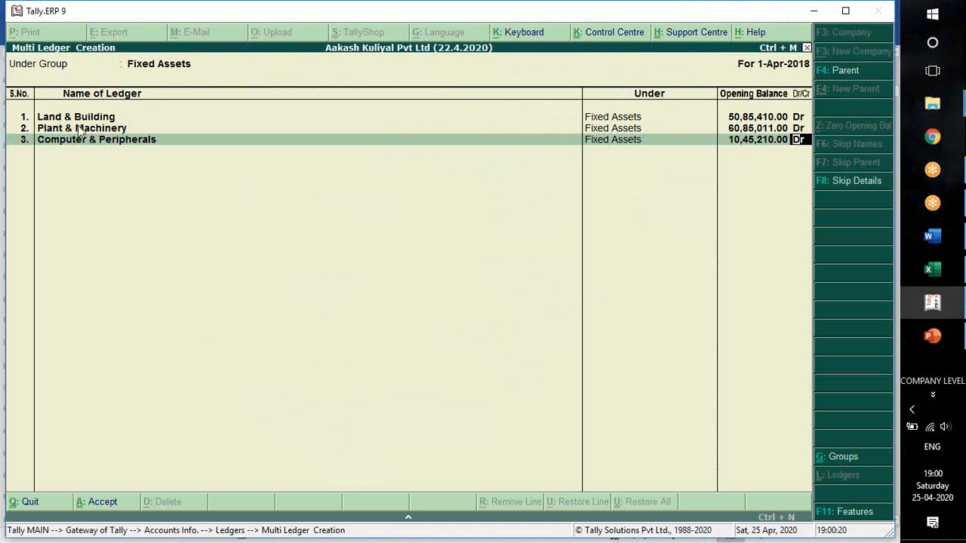
pyautogui.hotkey('alt', 'Tab')
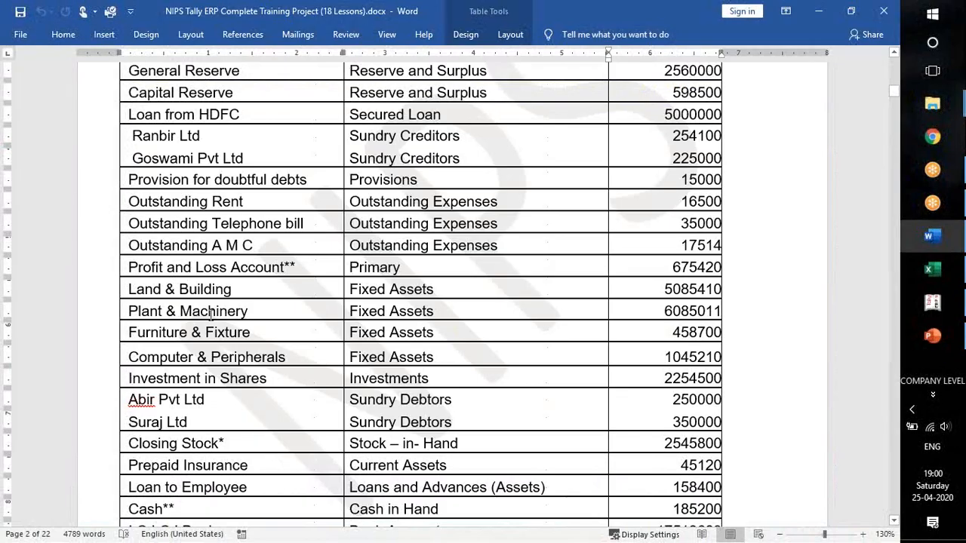
pyautogui.hotkey('alt', 'Tab')
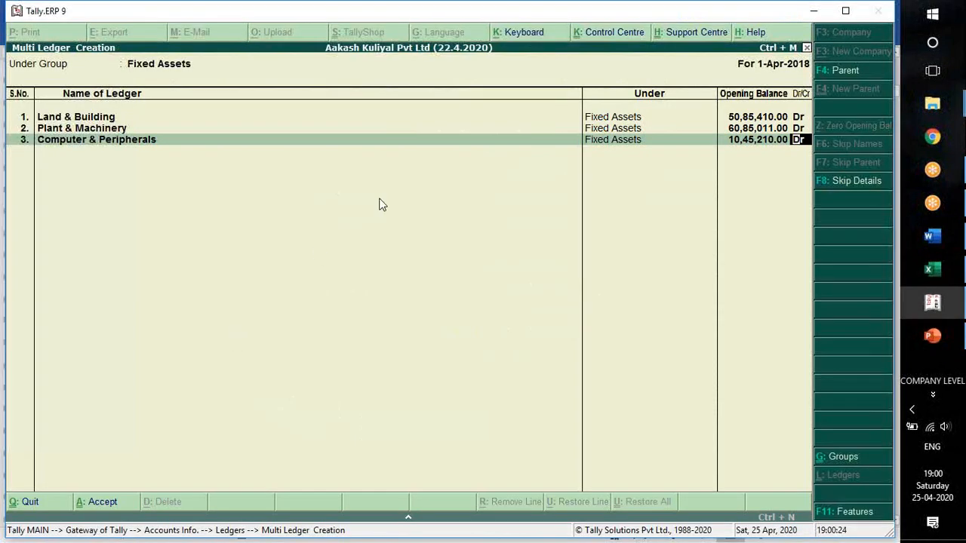
# Add Furniture & Fixtures as the fourth ledger with an opening balance of 458700, checking the amount in Word.
pyautogui.press('Return')
pyautogui.write('Furn')
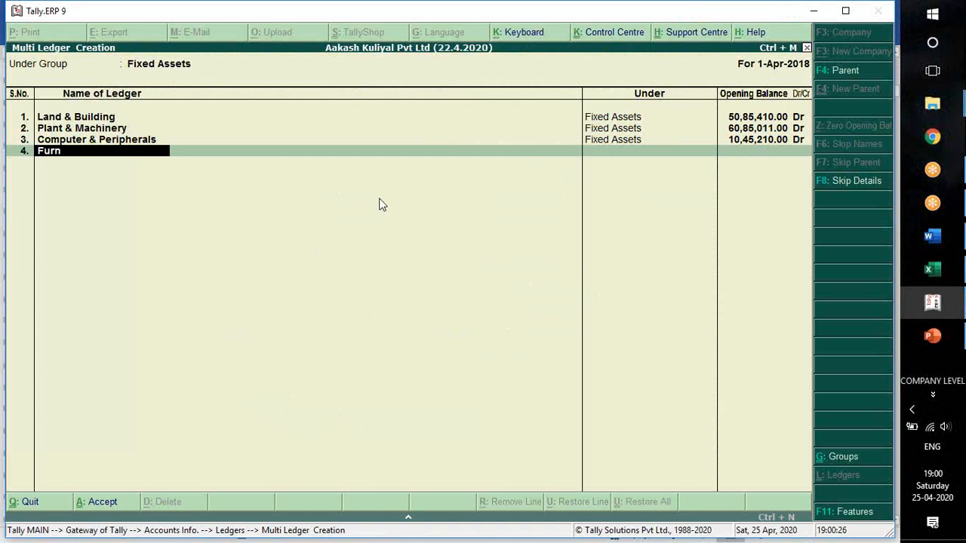
pyautogui.write('iture & Fixtures')
pyautogui.press('Return')
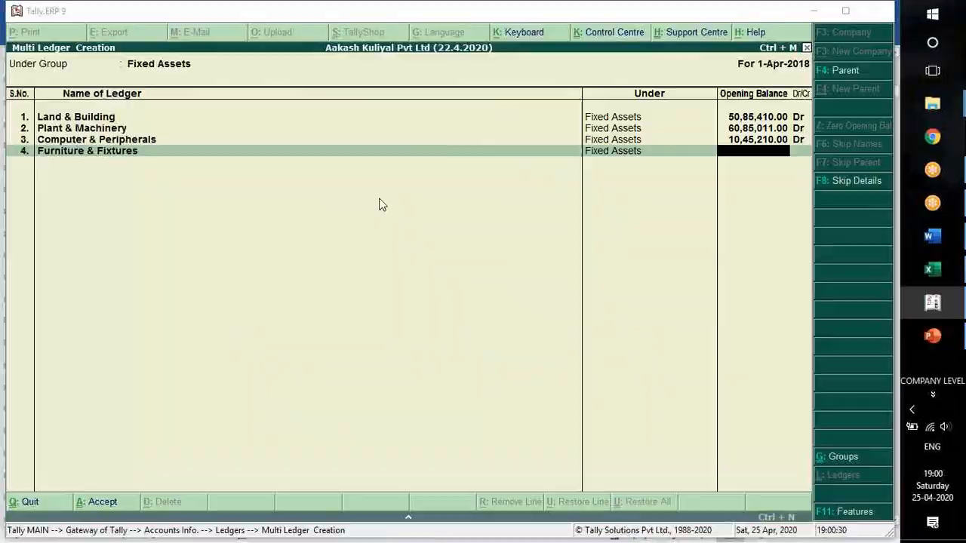
pyautogui.hotkey('alt', 'Tab')
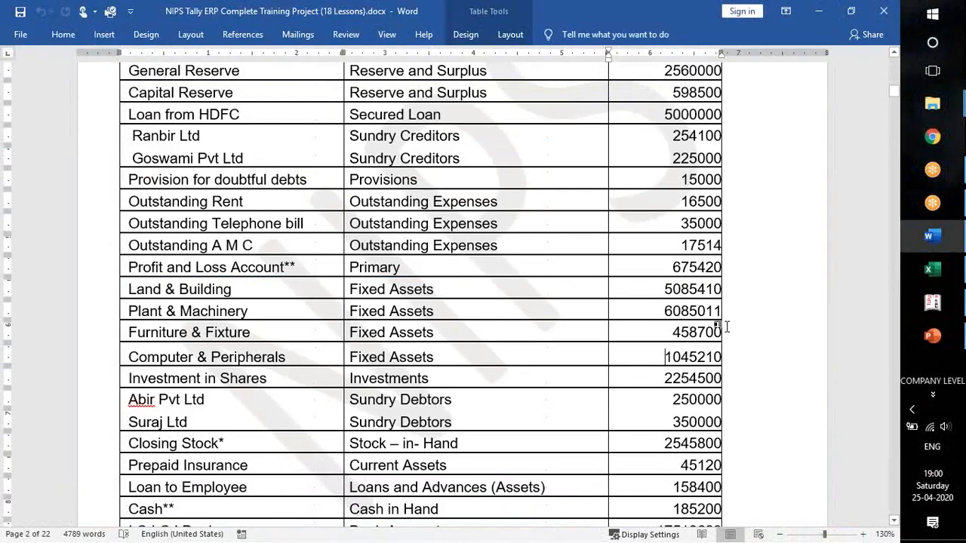
pyautogui.click(440, 333)
pyautogui.hotkey('alt', 'Tab')
pyautogui.write('4,58,700')
pyautogui.press('Return')
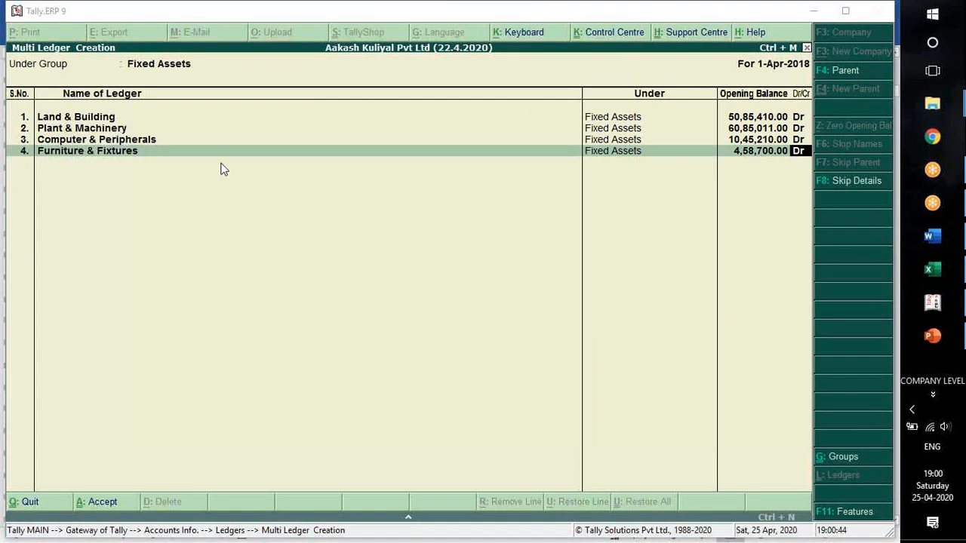
# Look over the Word table once more, keep the Dr balance and save the four Fixed Assets ledgers in Tally.
pyautogui.hotkey('alt', 'Tab')
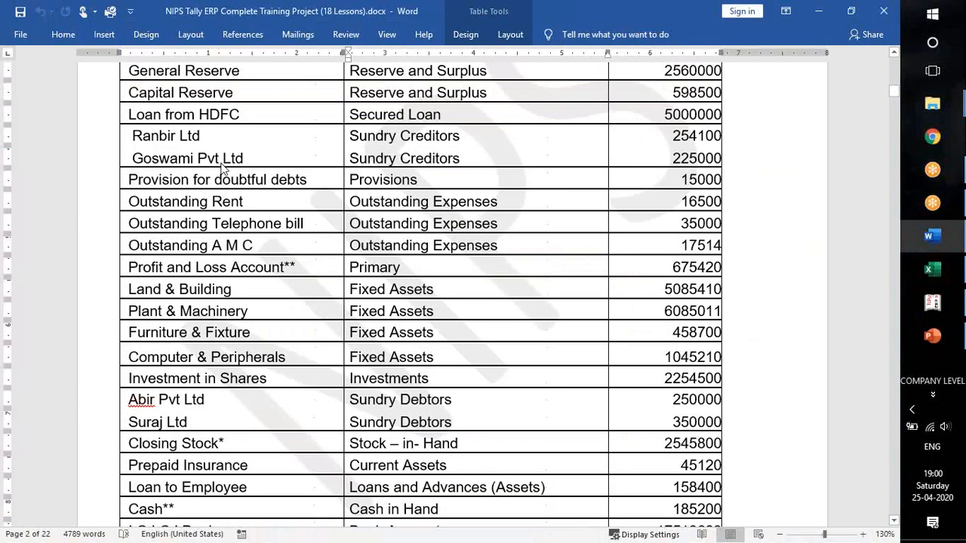
pyautogui.hotkey('alt', 'Tab')
pyautogui.press('Return')
pyautogui.press('Return')
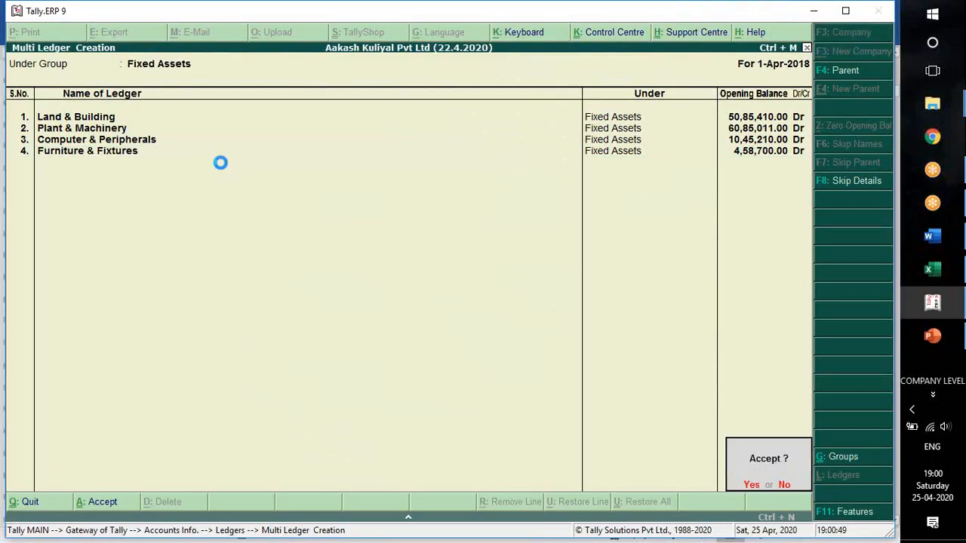
pyautogui.press('Return')
# Check the ledger after the fixed assets in Word and open single ledger creation in Tally.
pyautogui.hotkey('alt', 'Tab')
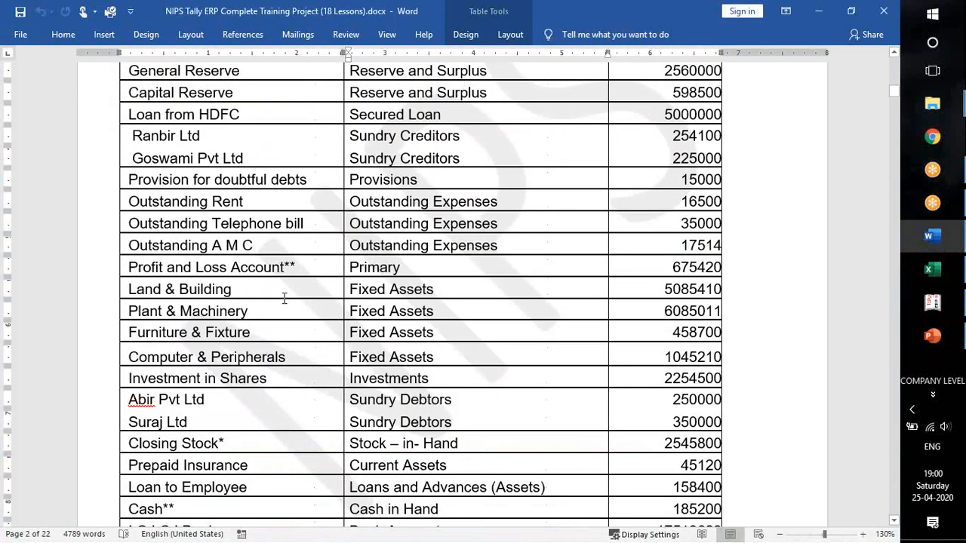
pyautogui.scroll(-3, 285, 298)
pyautogui.hotkey('alt', 'Tab')
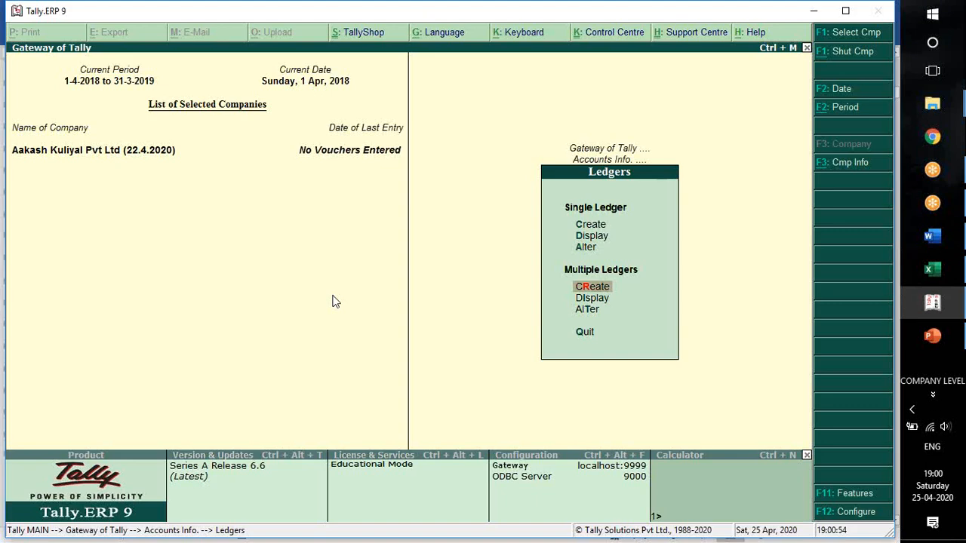
pyautogui.press('Up')
pyautogui.press('Up')
pyautogui.press('Up')
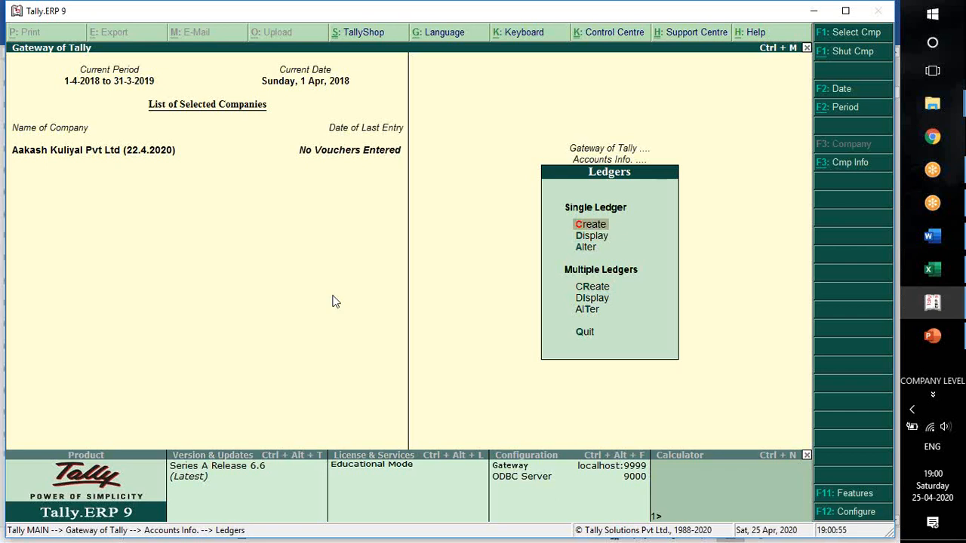
pyautogui.press('Return')
# Name the new ledger Investment in Shares, leaving the alias and notes empty.
pyautogui.write('Omv')
pyautogui.press('BackSpace')
pyautogui.press('BackSpace')
pyautogui.press('BackSpace')
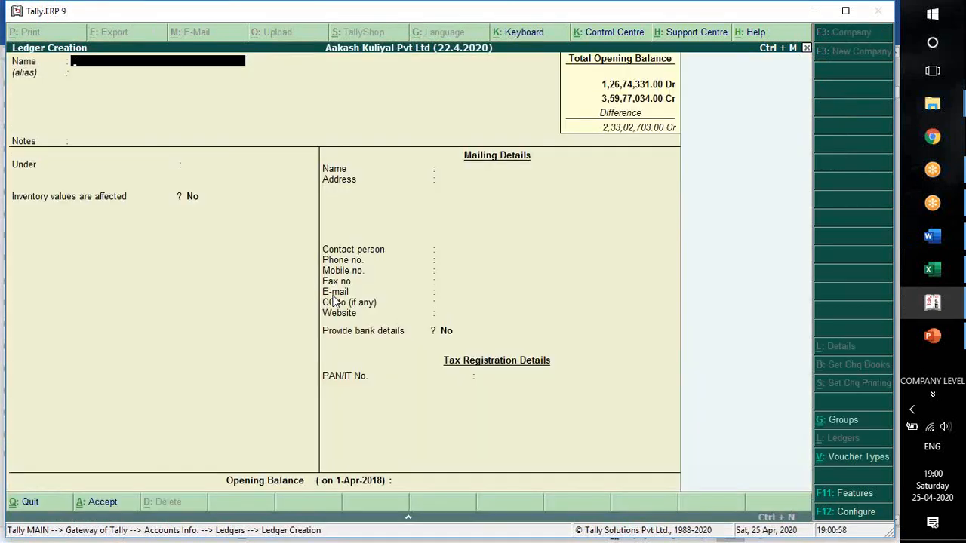
pyautogui.write('Investment in Shares')
pyautogui.press('Return')
pyautogui.press('Return')
pyautogui.press('Return')
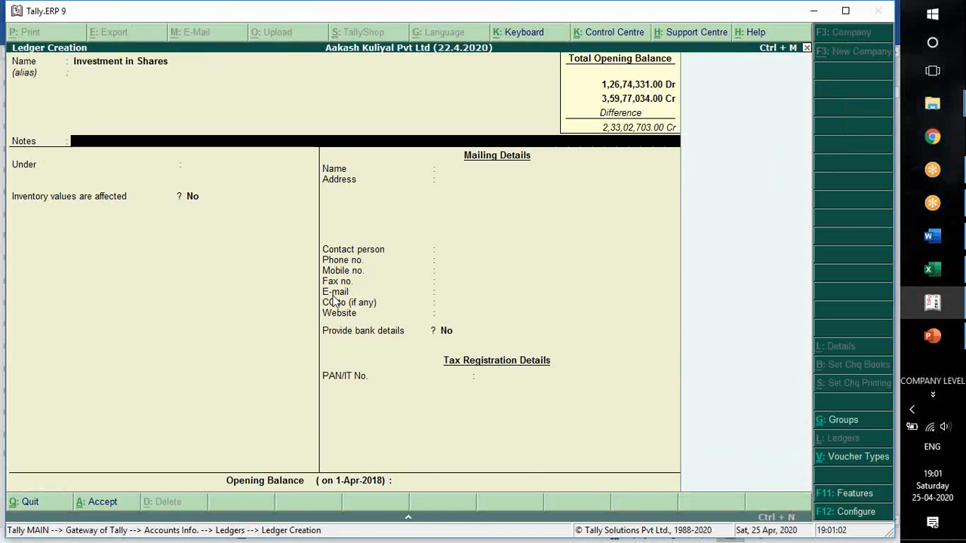
# Place the Investment in Shares ledger under Investments and keep the default details up to the opening balance.
pyautogui.write('Inves')
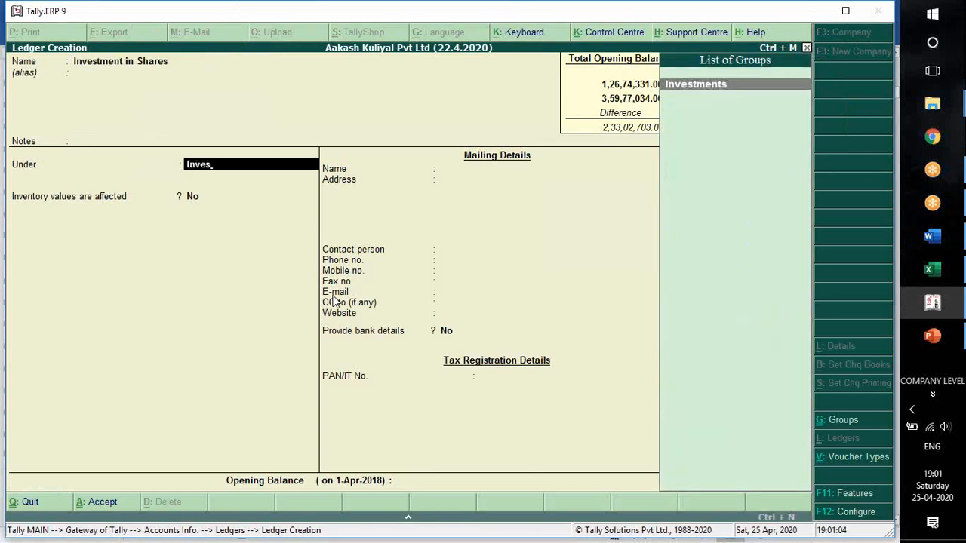
pyautogui.press('Return')
pyautogui.press('Return')
pyautogui.press('Return')
pyautogui.press('Return')
pyautogui.press('Return')
pyautogui.press('Return')
pyautogui.press('Return')
pyautogui.press('Return')
pyautogui.press('Return')
pyautogui.press('Return')
pyautogui.press('Return')
pyautogui.press('Return')
pyautogui.press('Return')
pyautogui.press('Return')
pyautogui.press('Return')
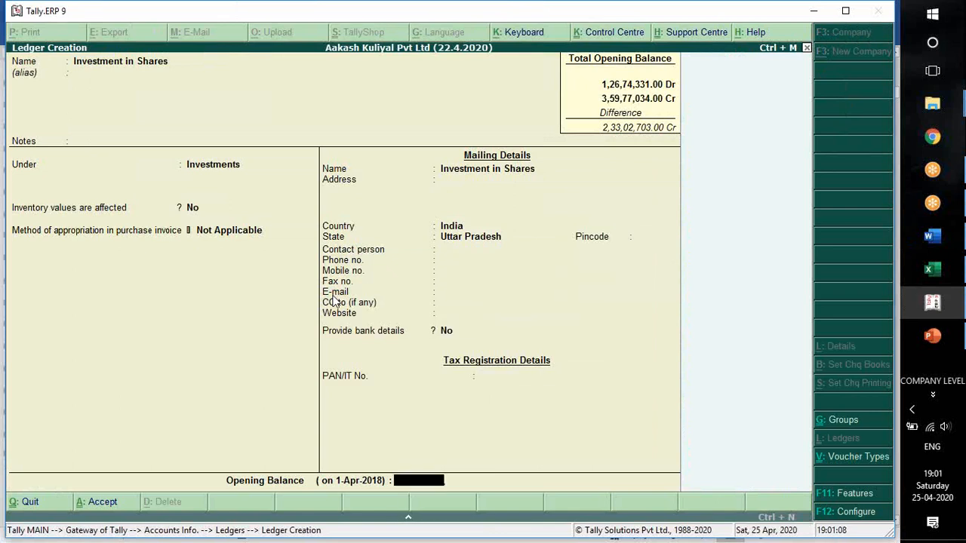
# Look up the investment amount in Word, enter an opening balance of 2254500 Dr in Tally and save the ledger.
pyautogui.hotkey('alt', 'Tab')
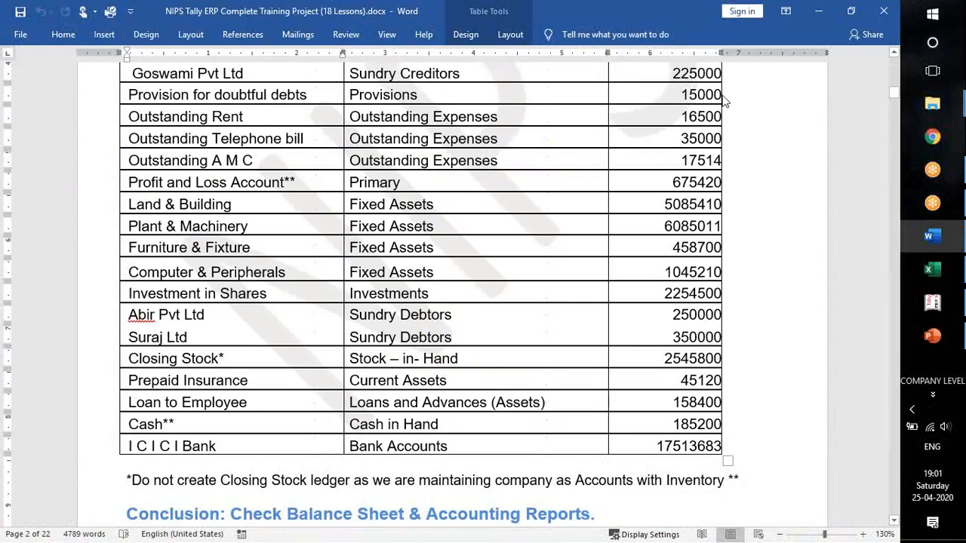
pyautogui.click(670, 29)
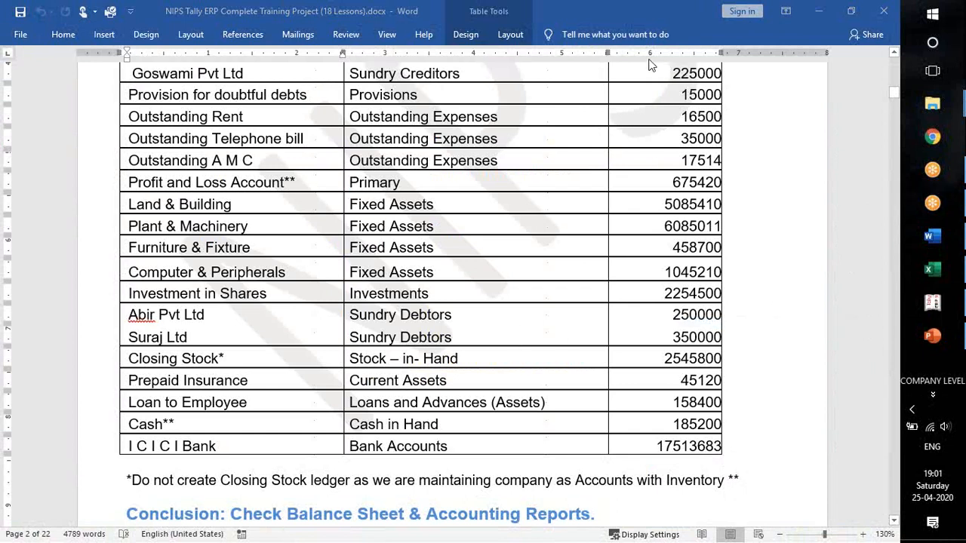
pyautogui.click(291, 356)
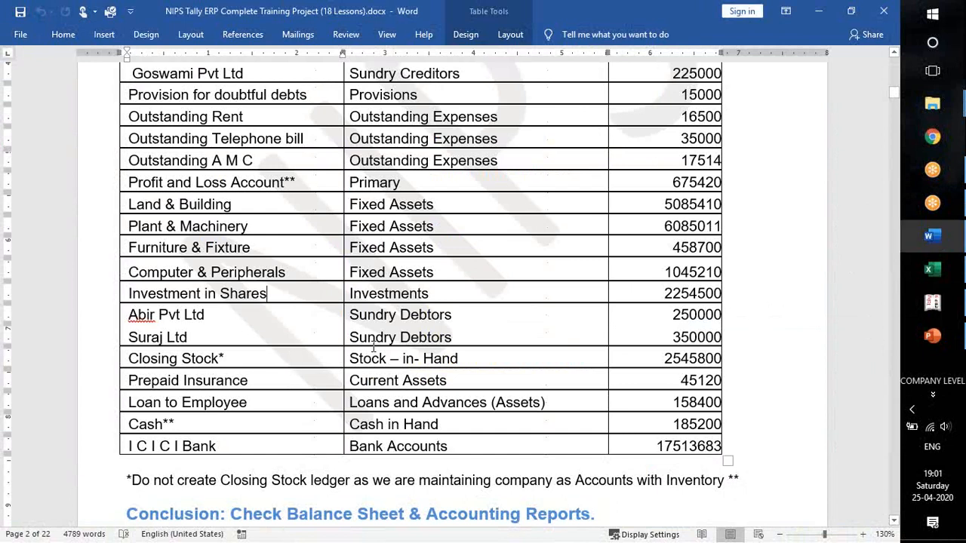
pyautogui.click(472, 359)
pyautogui.hotkey('alt', 'Tab')
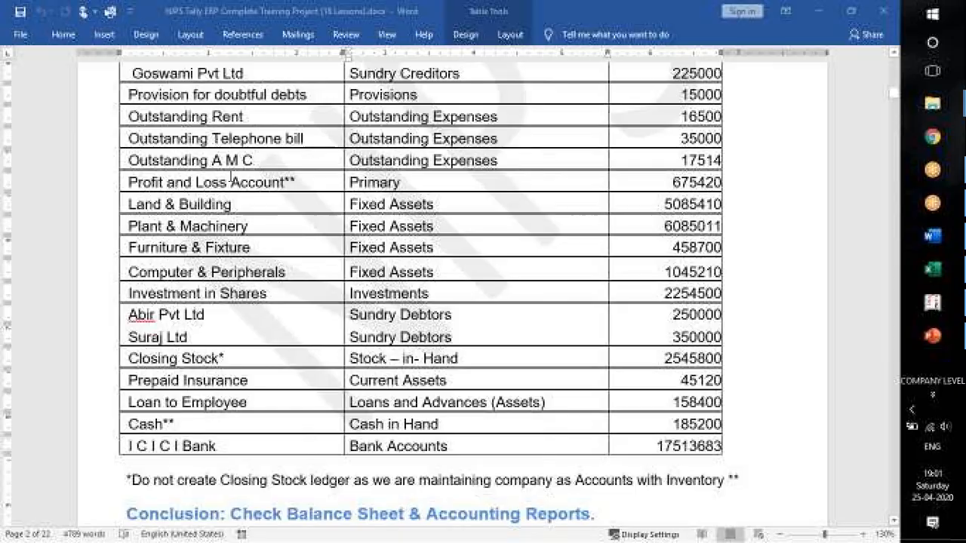
pyautogui.hotkey('alt', 'Tab')
pyautogui.doubleClick(697, 294)
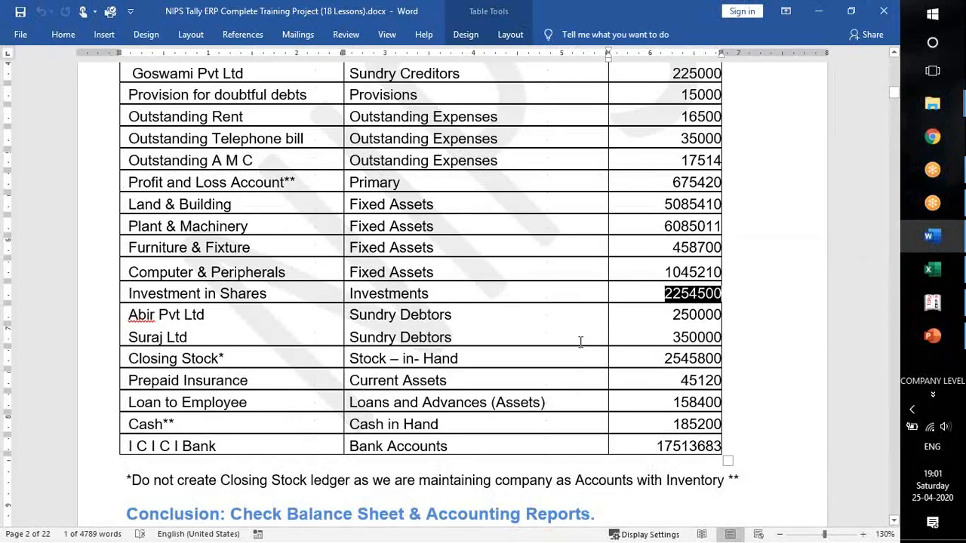
pyautogui.hotkey('alt', 'Tab')
pyautogui.write('22,54,500')
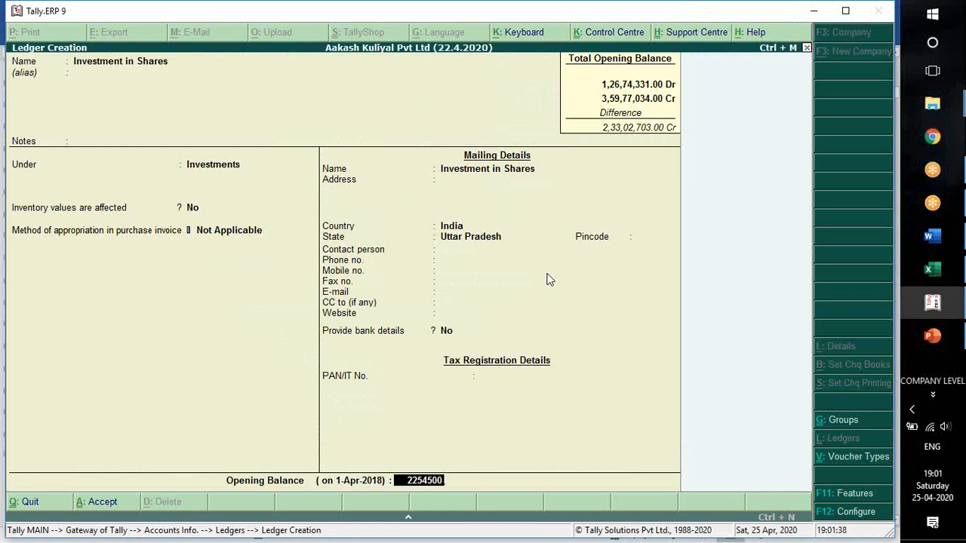
pyautogui.press('Return')
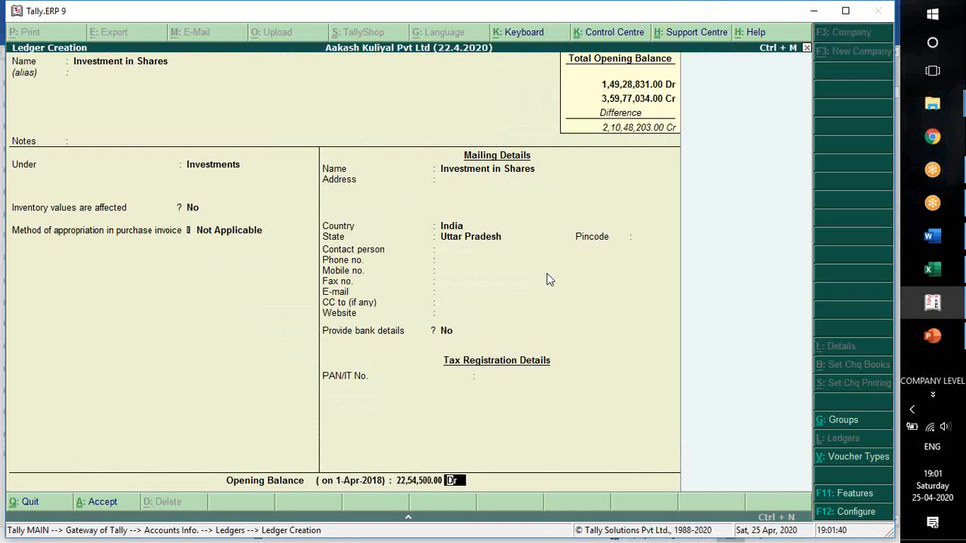
pyautogui.press('Return')
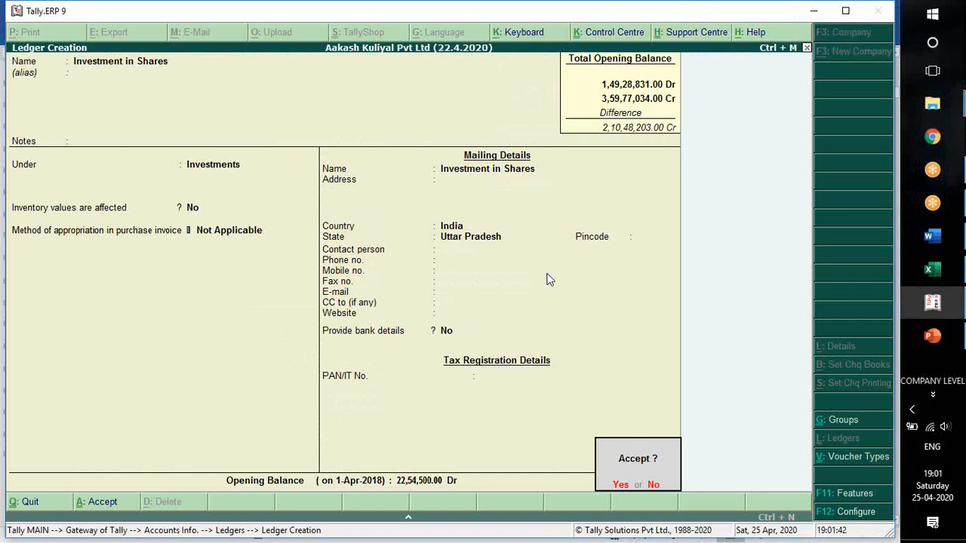
pyautogui.press('Return')
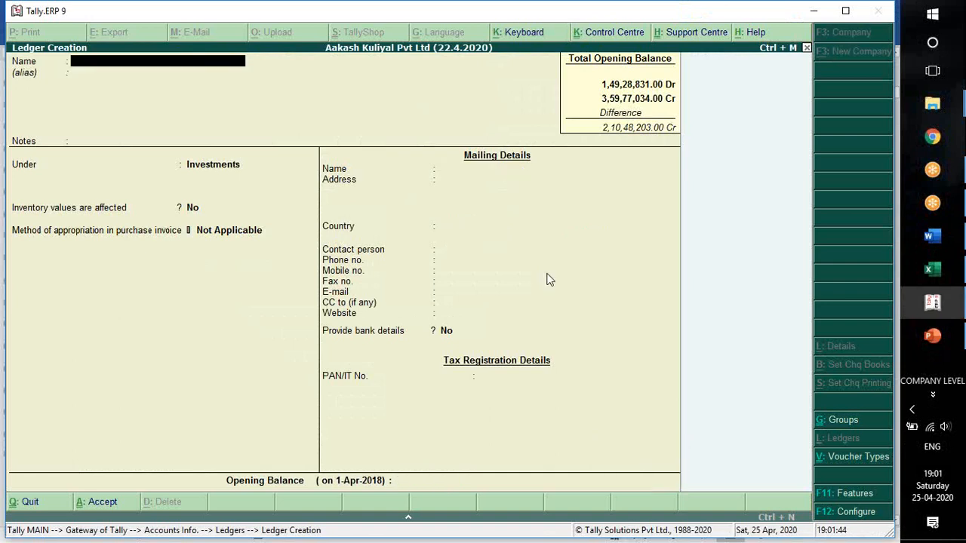
# Check the next ledger in Word and name a new ledger Abir Pvt Ltd in Tally.
pyautogui.hotkey('alt', 'Tab')
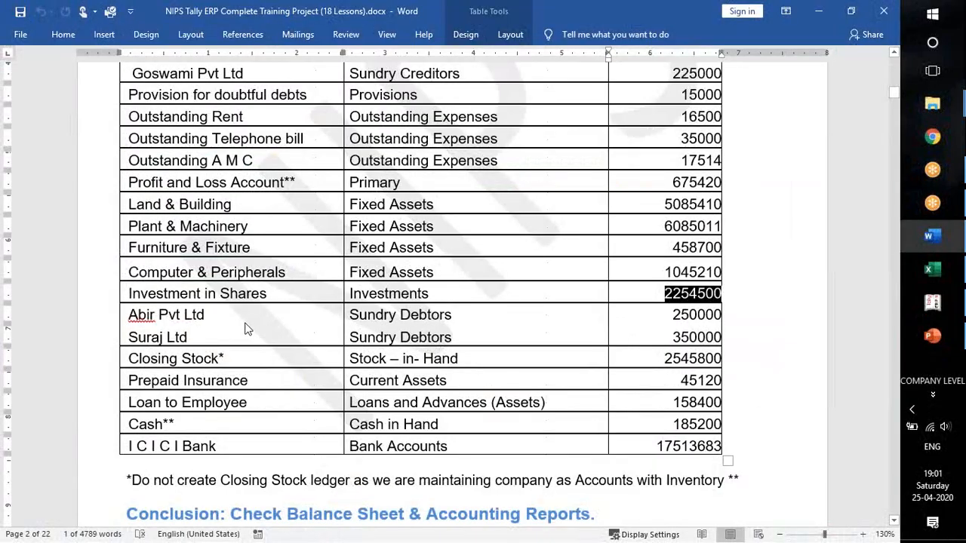
pyautogui.click(212, 312)
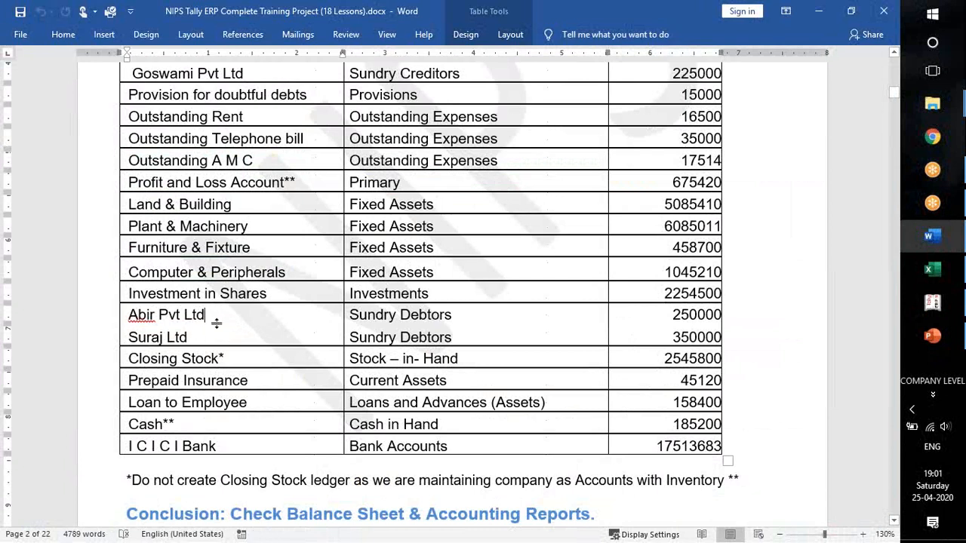
pyautogui.hotkey('alt', 'Tab')
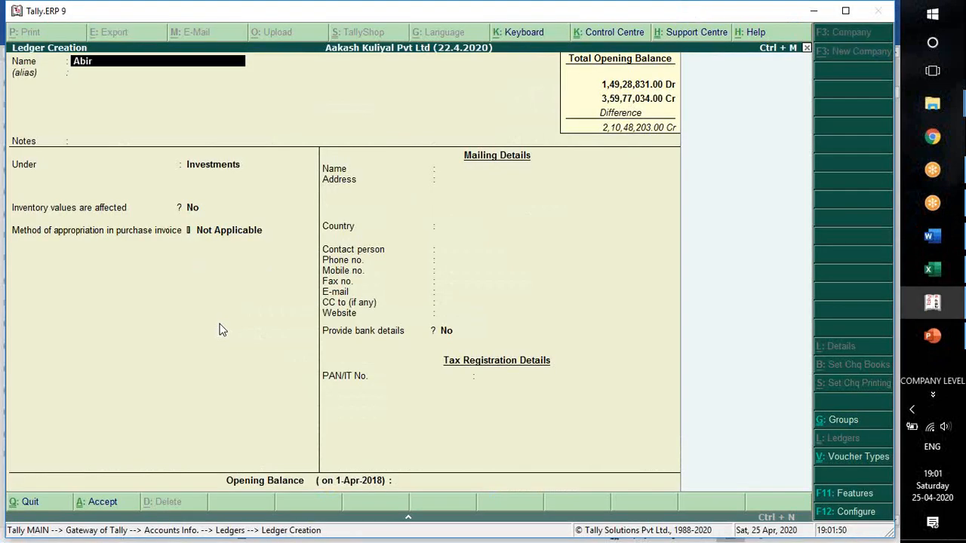
pyautogui.write('Ltd')
pyautogui.press('Return')
pyautogui.press('Return')
# Place Abir Pvt Ltd under Sundry Debtors and keep the default credit and mailing details.
pyautogui.press('Return')
pyautogui.write('Deb')
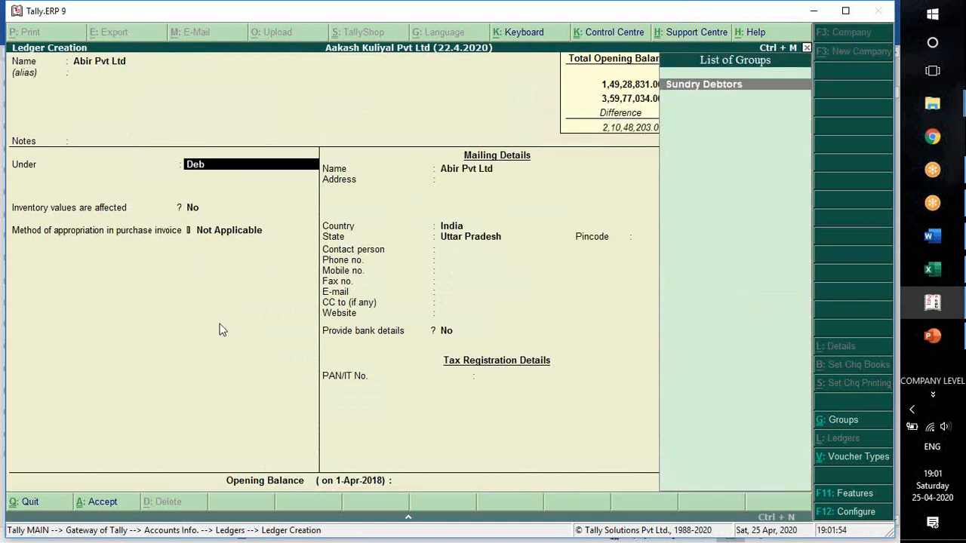
pyautogui.press('Return')
pyautogui.press('Return')
pyautogui.press('Return')
pyautogui.press('Return')
pyautogui.press('Return')
pyautogui.press('Return')
pyautogui.press('Return')
pyautogui.press('Return')
pyautogui.press('Return')
pyautogui.press('Return')
pyautogui.press('Return')
pyautogui.press('Return')
pyautogui.press('Return')
pyautogui.press('Return')
pyautogui.press('Return')
pyautogui.press('Return')
pyautogui.press('Return')
pyautogui.press('Return')
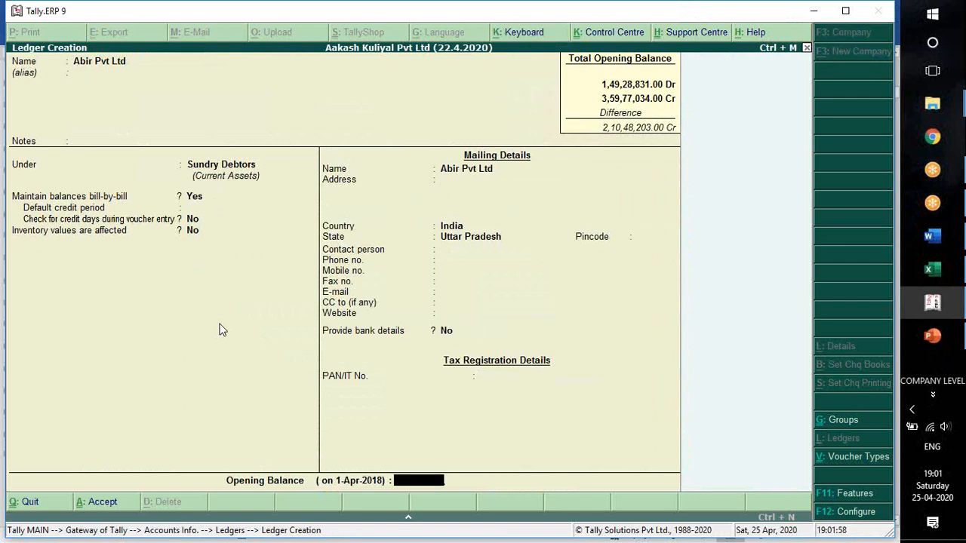
# Give Abir Pvt Ltd an opening balance of 250000 Dr from Word, leave it wholly on account and save the ledger.
pyautogui.hotkey('alt', 'Tab')
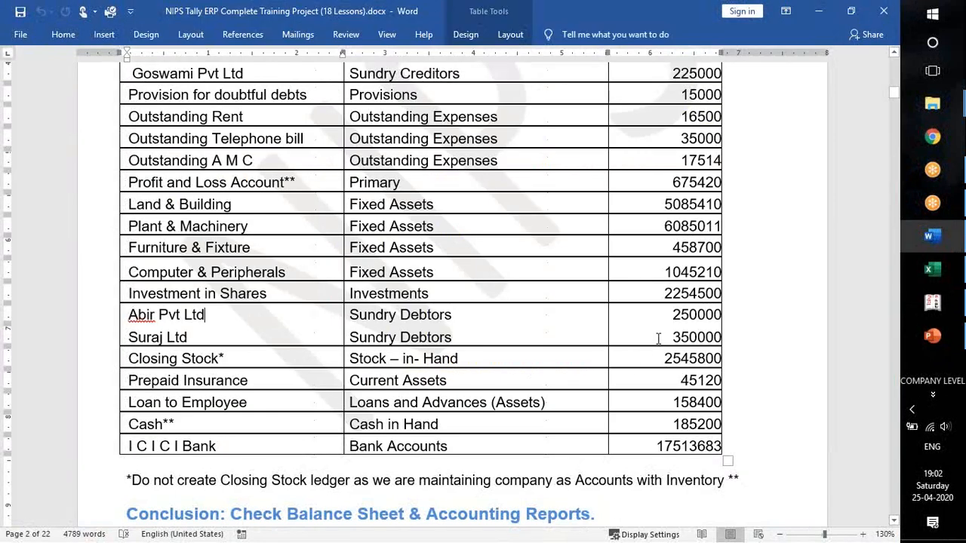
pyautogui.hotkey('alt', 'Tab')
pyautogui.write('2,50,000')
pyautogui.press('Return')
pyautogui.press('Return')
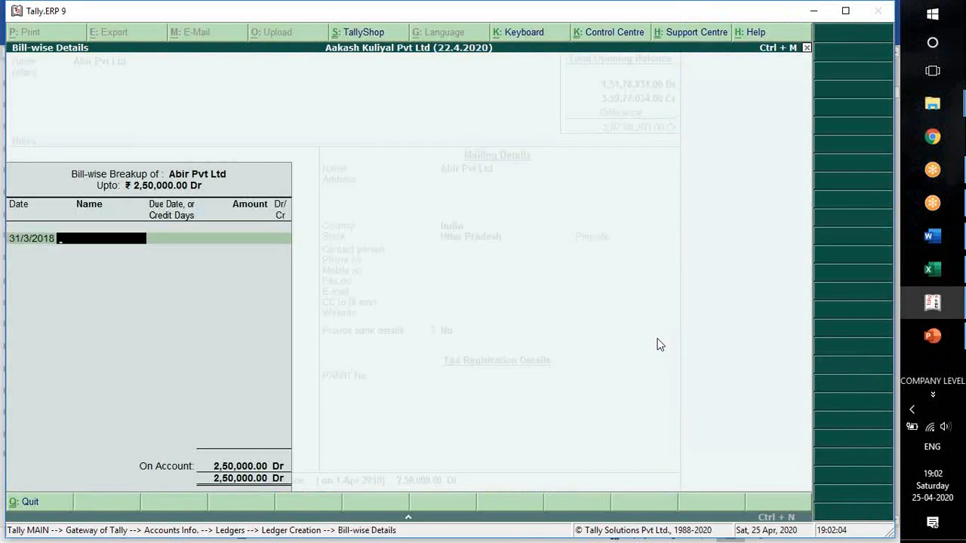
pyautogui.press('Return')
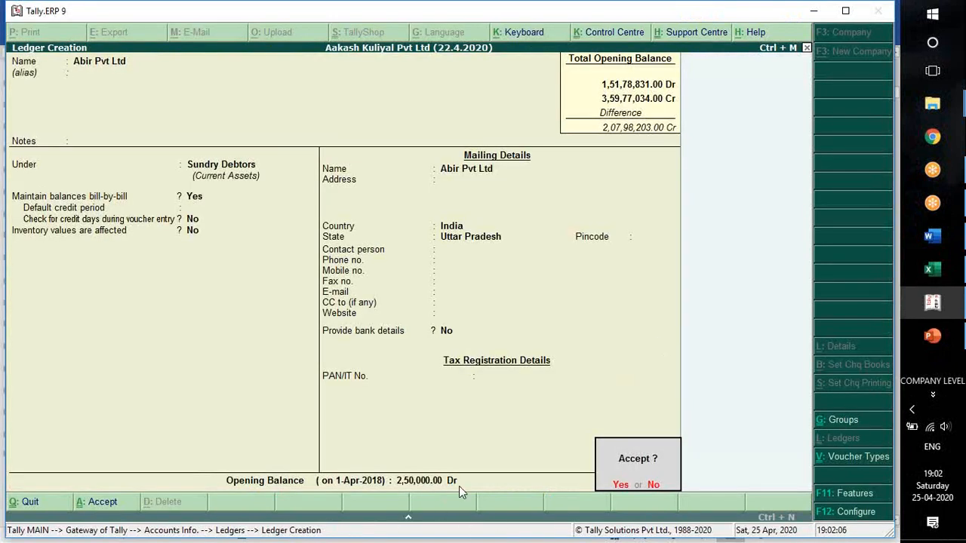
pyautogui.press('Return')
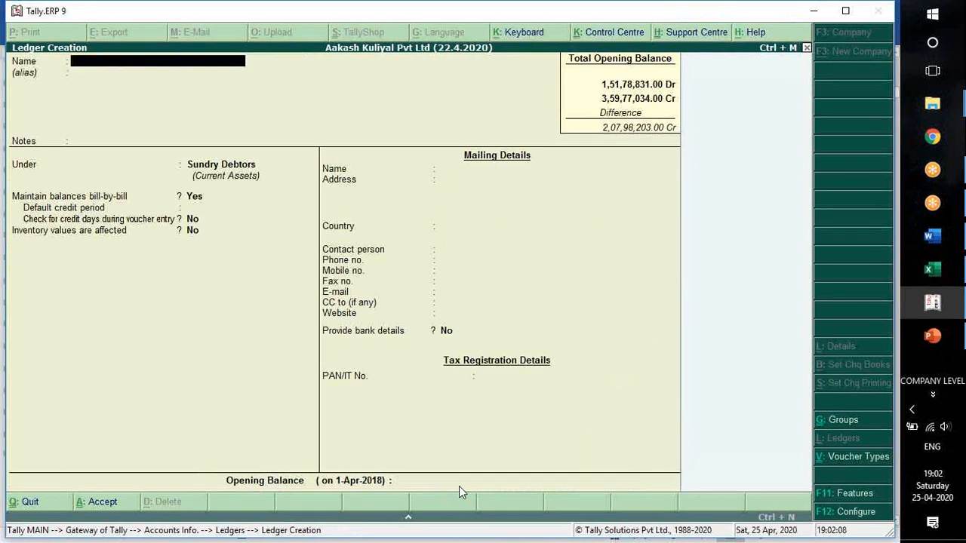
# Check the next debtor in Word and create the Suraj Ltd ledger under Sundry Debtors with the default details.
pyautogui.hotkey('alt', 'Tab')
pyautogui.hotkey('alt', 'Tab')
pyautogui.write('S')
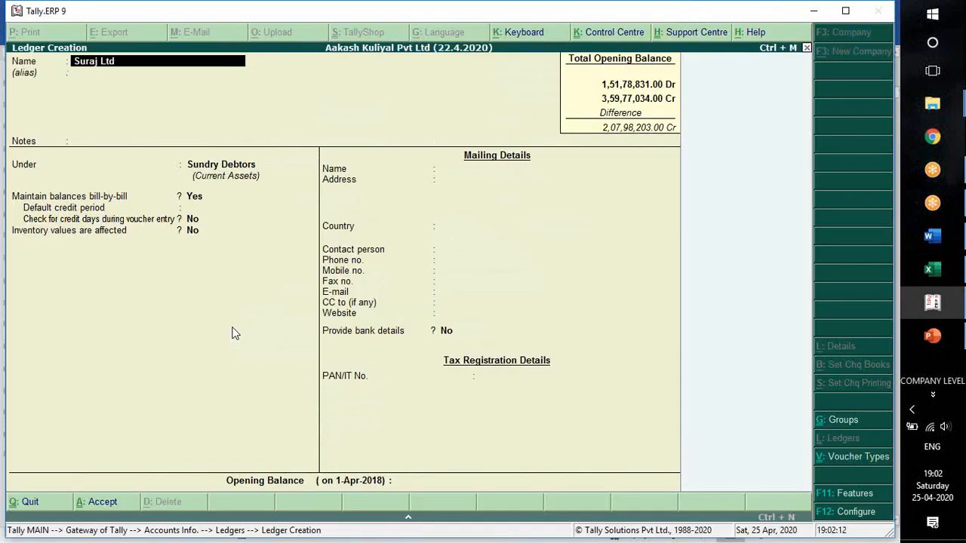
pyautogui.press('Return')
pyautogui.press('Return')
pyautogui.press('Return')
pyautogui.press('Return')
pyautogui.press('Return')
pyautogui.press('Return')
pyautogui.press('Return')
pyautogui.press('Return')
pyautogui.press('Return')
pyautogui.press('Return')
pyautogui.press('Return')
pyautogui.press('Return')
pyautogui.press('Return')
pyautogui.press('Return')
pyautogui.press('Return')
pyautogui.press('Return')
pyautogui.press('Return')
pyautogui.press('Return')
pyautogui.press('Return')
pyautogui.press('Return')
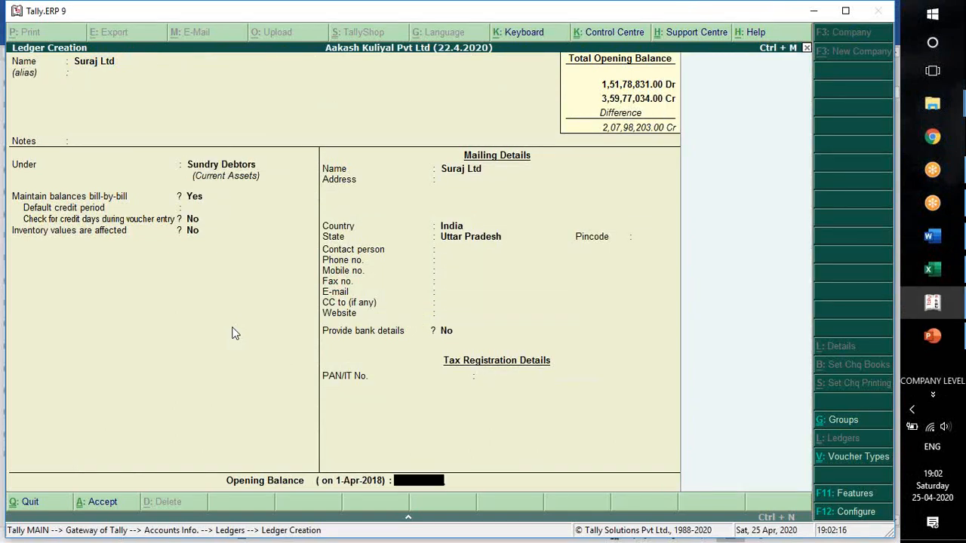
# Give Suraj Ltd an opening balance of 350000 Dr from Word, leave it wholly on account and save the ledger.
pyautogui.hotkey('alt', 'Tab')
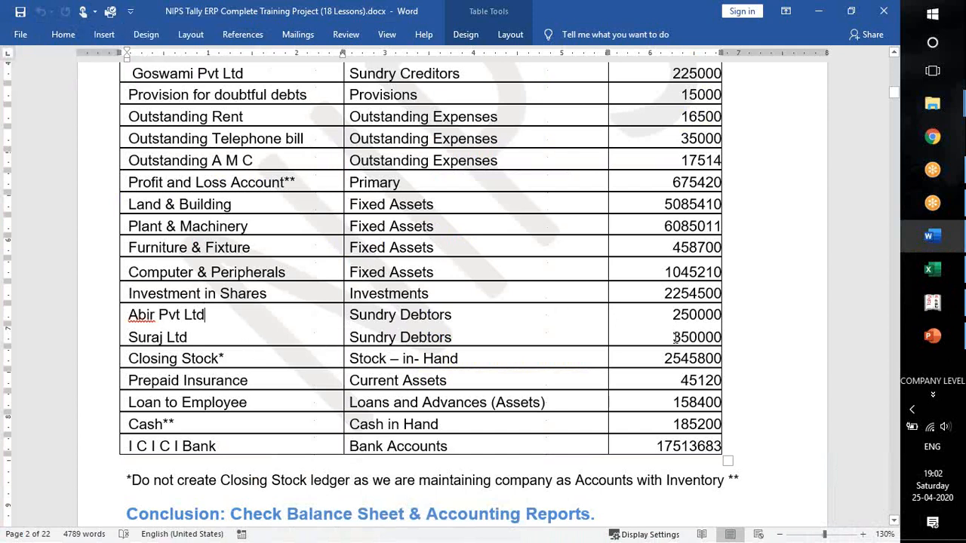
pyautogui.hotkey('alt', 'Tab')
pyautogui.write('3,50,000')
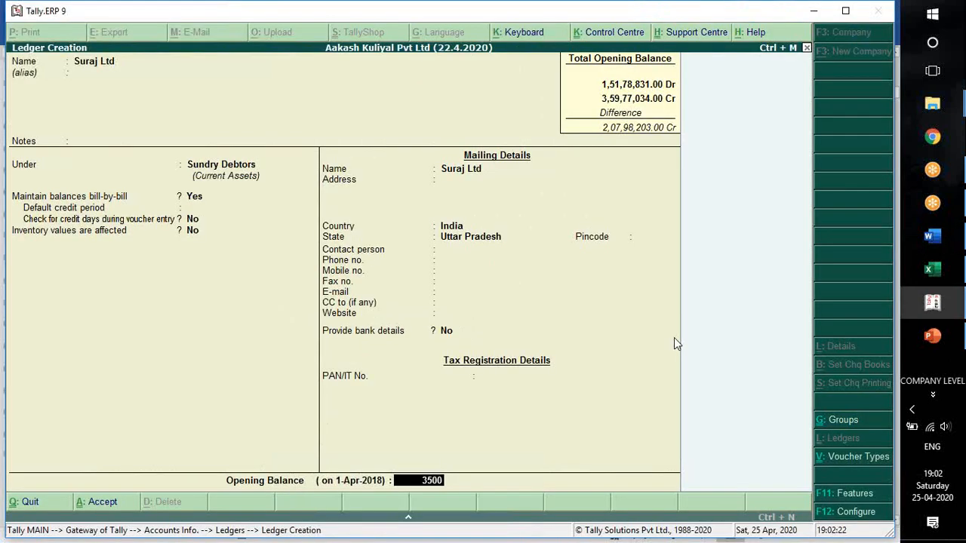
pyautogui.press('Return')
pyautogui.press('Return')
pyautogui.press('Return')
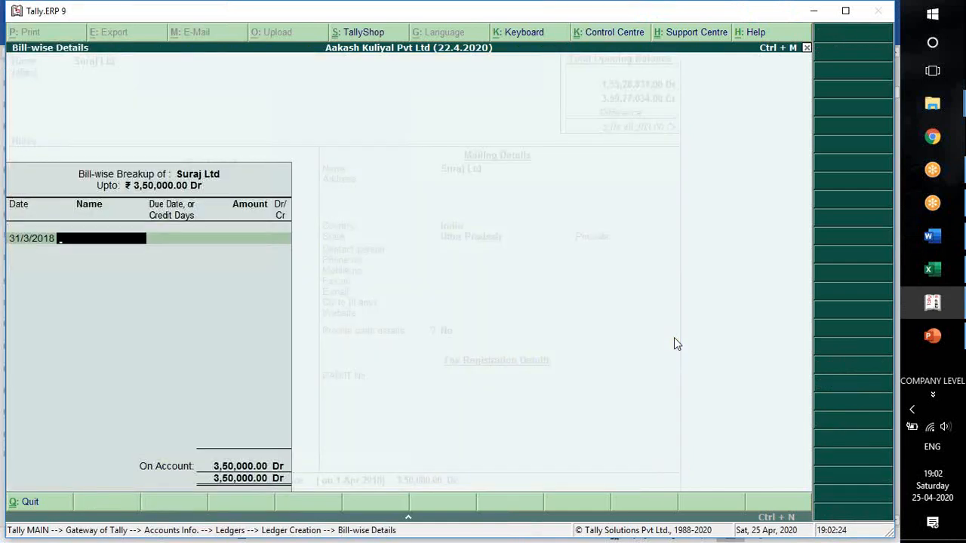
# Check the next ledger to create in Word and name a new ledger Prepaid Insurance in Tally.
pyautogui.hotkey('alt', 'Tab')
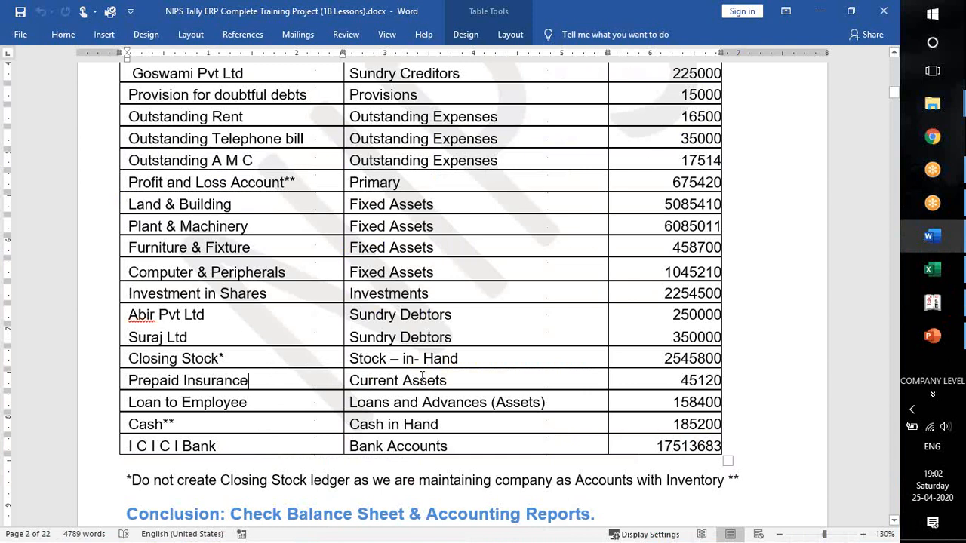
pyautogui.hotkey('alt', 'Tab')
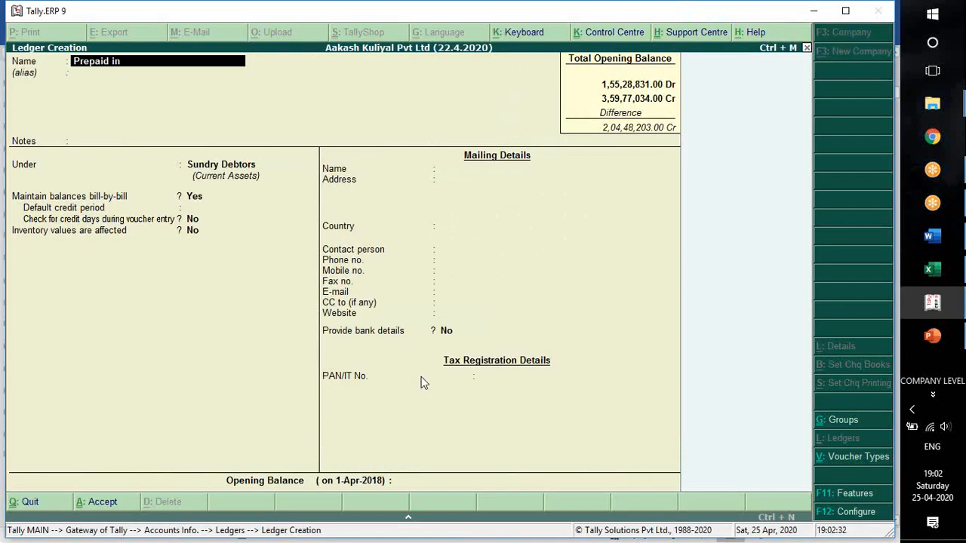
pyautogui.press('Return')
pyautogui.press('Return')
pyautogui.press('Return')
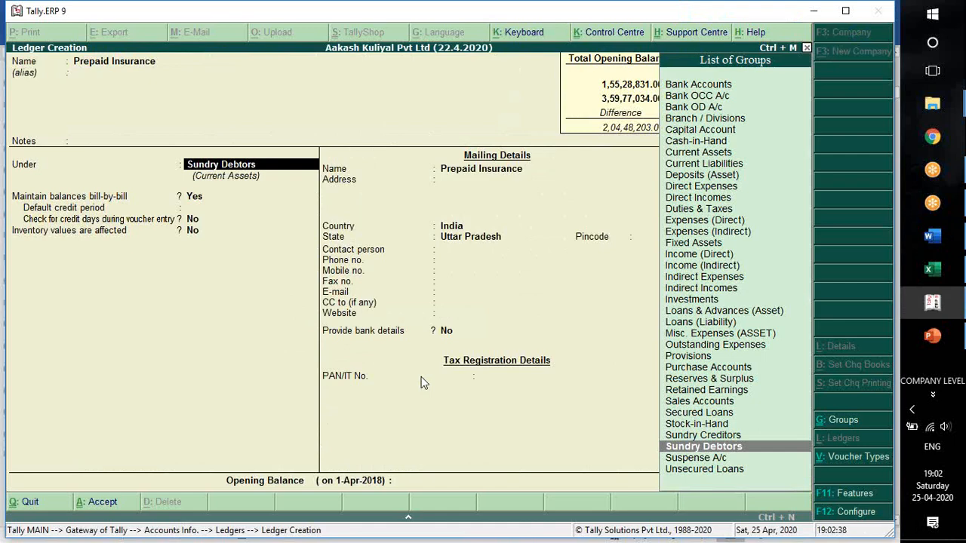
# Confirm the group in Word, place Prepaid Insurance under Current Assets and keep the default inventory and mailing details.
pyautogui.hotkey('alt', 'Tab')
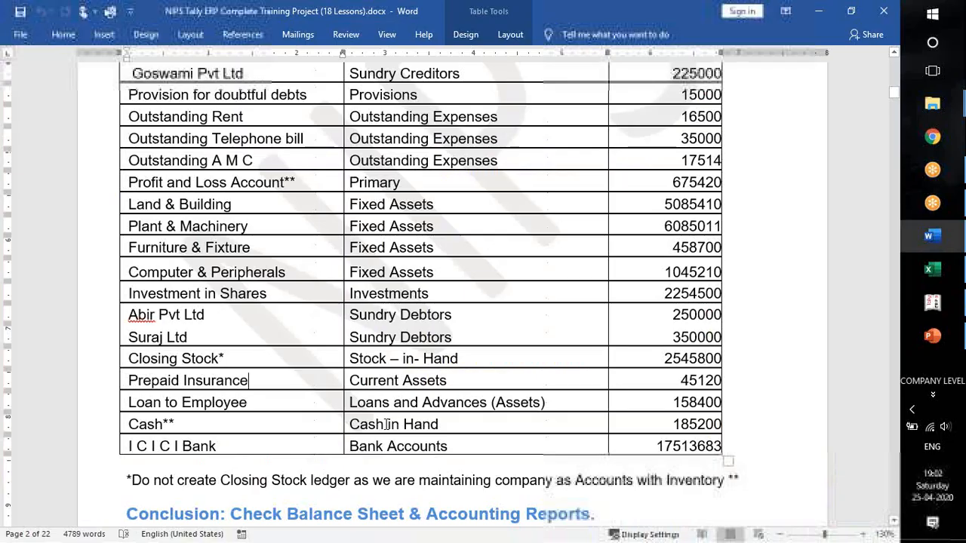
pyautogui.tripleClick(403, 380)
pyautogui.hotkey('alt', 'Tab')
pyautogui.write('Curre')
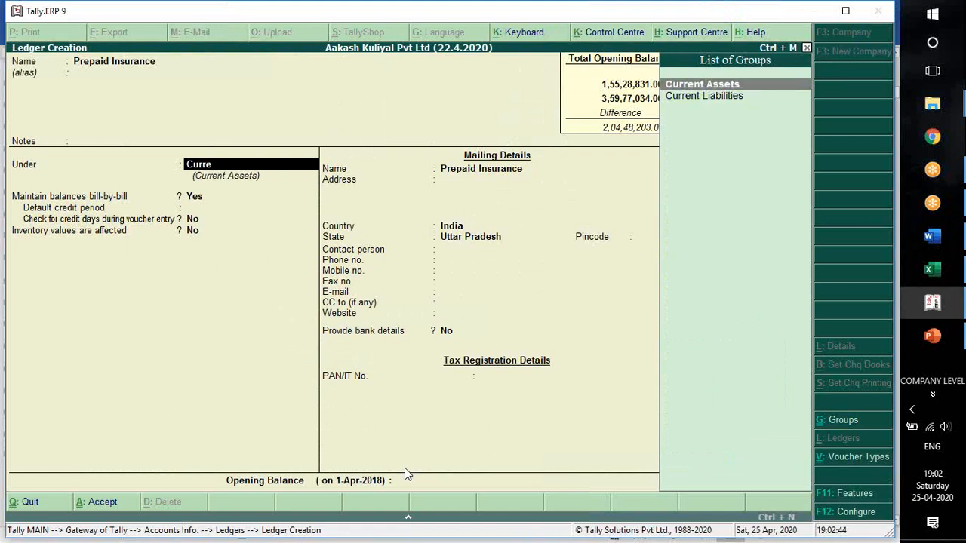
pyautogui.press('Return')
pyautogui.press('Return')
pyautogui.press('Return')
pyautogui.press('Return')
pyautogui.press('Return')
pyautogui.press('Return')
pyautogui.press('Return')
pyautogui.press('Return')
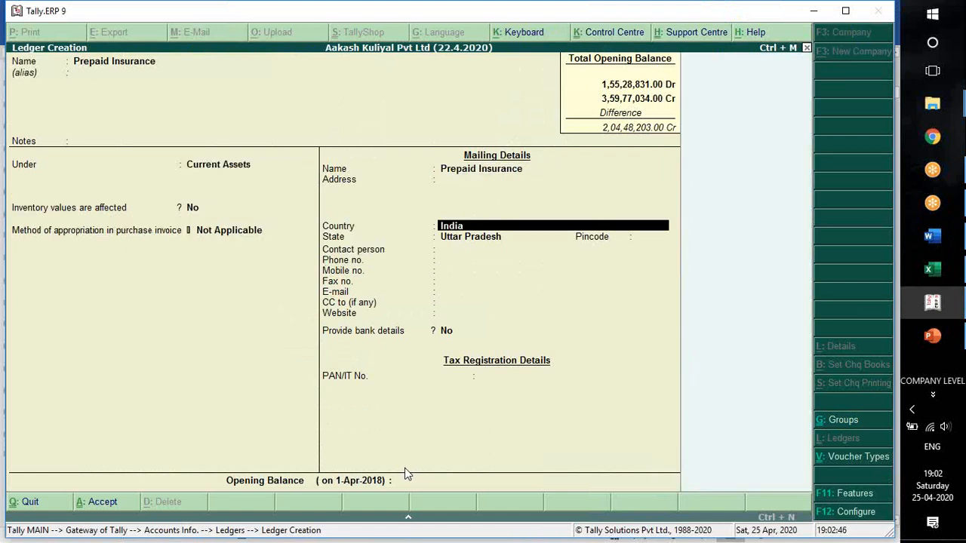
pyautogui.press('Return')
pyautogui.press('Return')
pyautogui.press('Return')
pyautogui.press('Return')
pyautogui.press('Return')
pyautogui.press('Return')
pyautogui.press('Return')
pyautogui.press('Return')
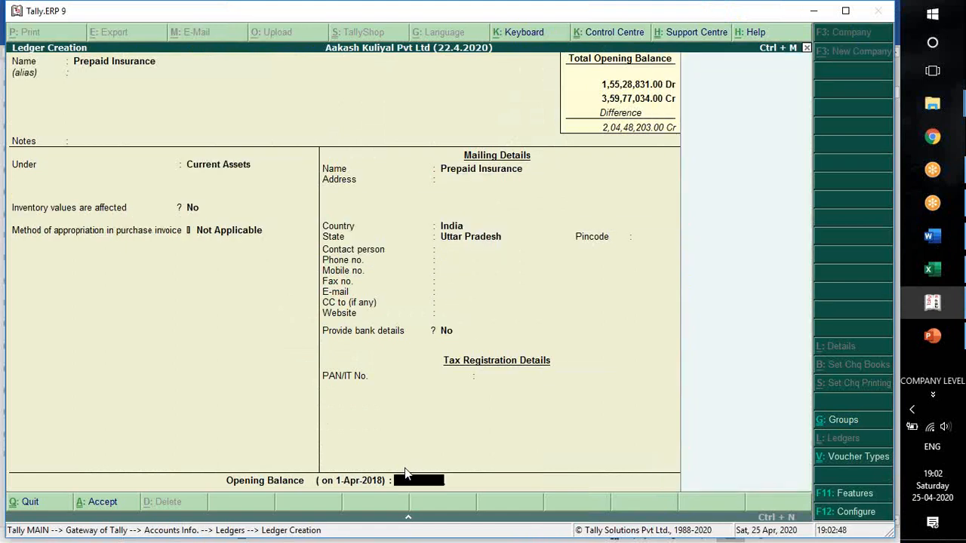
# Give Prepaid Insurance an opening balance of 45120 Dr from Word and save the ledger.
pyautogui.hotkey('alt', 'Tab')
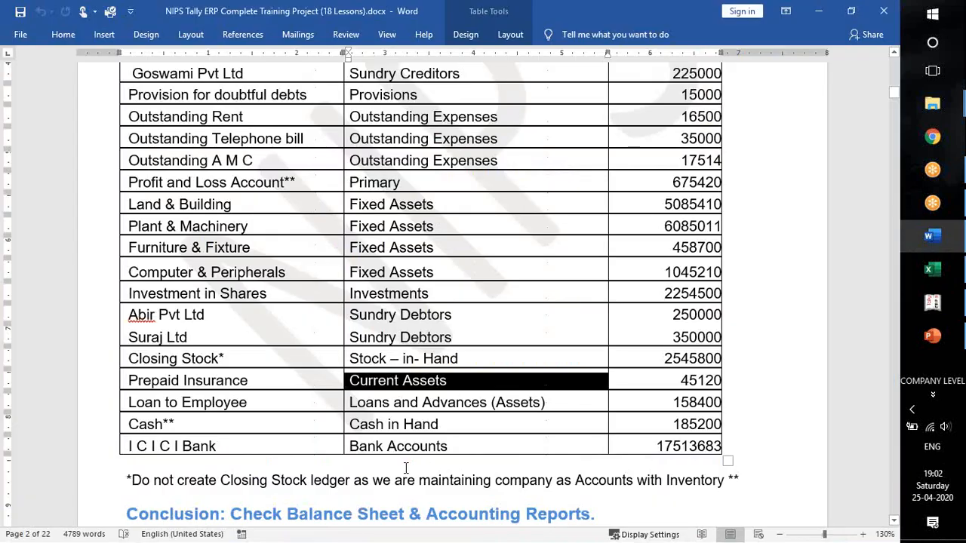
pyautogui.hotkey('alt', 'Tab')
pyautogui.write('452')
pyautogui.write('120')
pyautogui.press('Return')
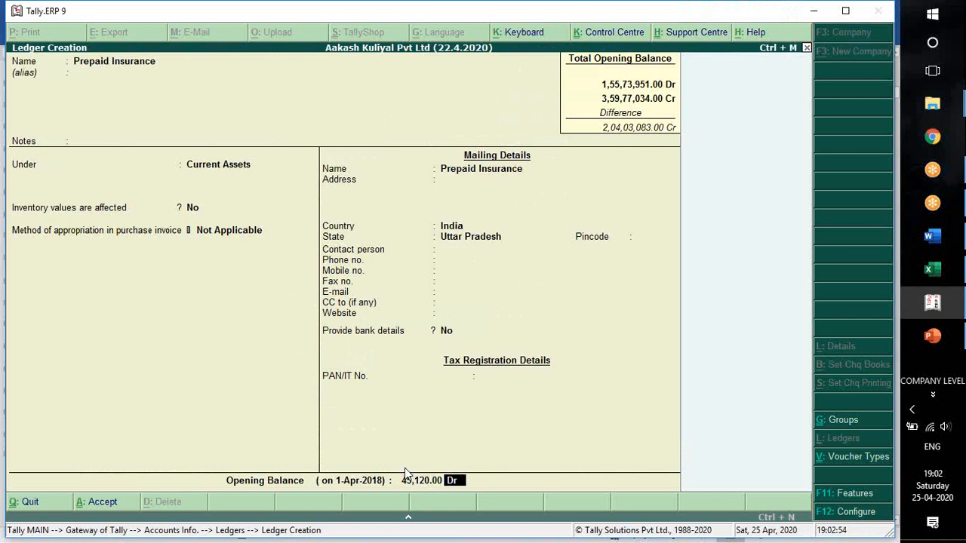
pyautogui.press('Return')
# Check the next ledger in Word and name a new ledger Loan to Employee in Tally.
pyautogui.hotkey('alt', 'Tab')
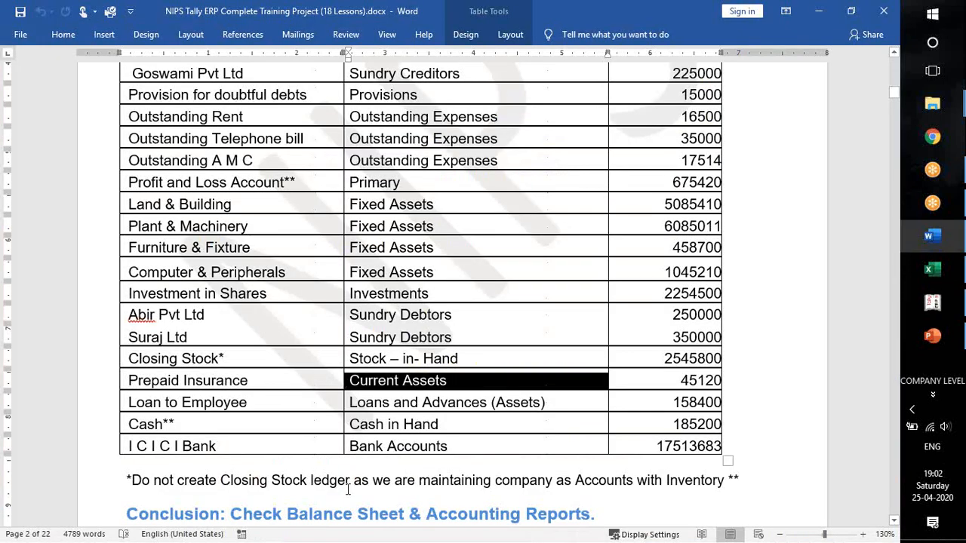
pyautogui.click(278, 414)
pyautogui.hotkey('alt', 'Tab')
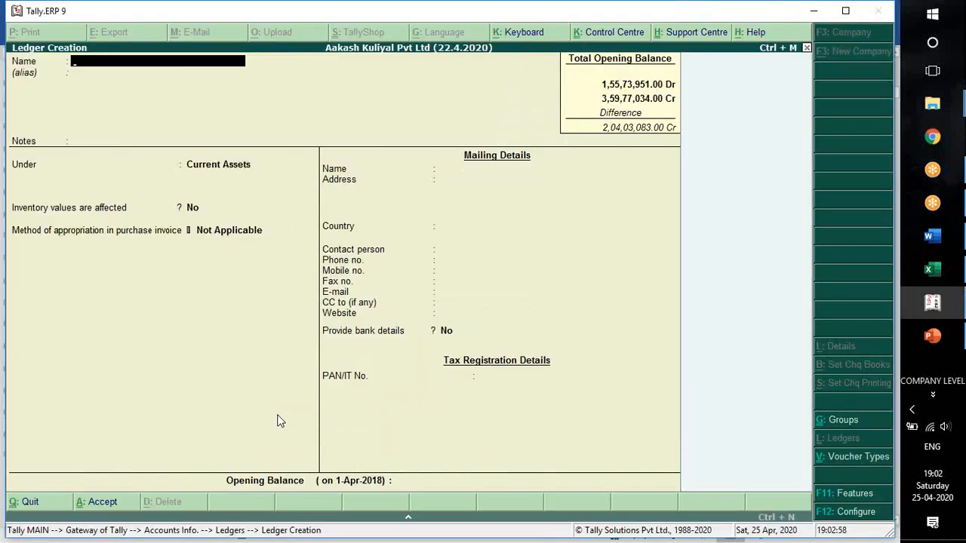
pyautogui.write('Loan to employe')
pyautogui.press('Return')
pyautogui.press('Return')
pyautogui.press('Return')
# Place Loan to Employee under Loans & Advances (Asset) and keep the default inventory and mailing details.
pyautogui.write('Loan')
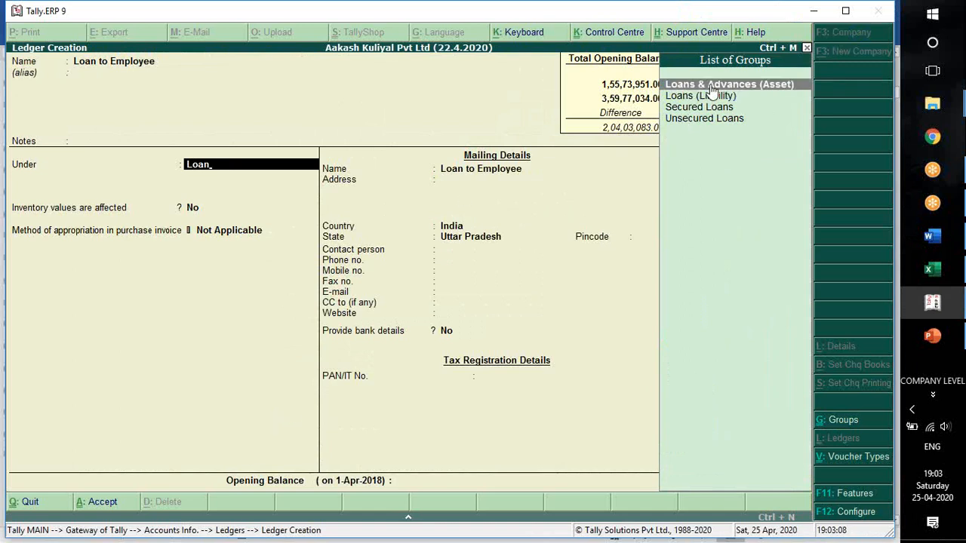
pyautogui.press('Return')
pyautogui.press('Return')
pyautogui.press('Return')
pyautogui.press('Return')
pyautogui.press('Return')
pyautogui.press('Return')
pyautogui.press('Return')
pyautogui.press('Return')
pyautogui.press('Return')
pyautogui.press('Return')
pyautogui.press('Return')
pyautogui.press('Return')
pyautogui.press('Return')
pyautogui.press('Return')
pyautogui.press('Return')
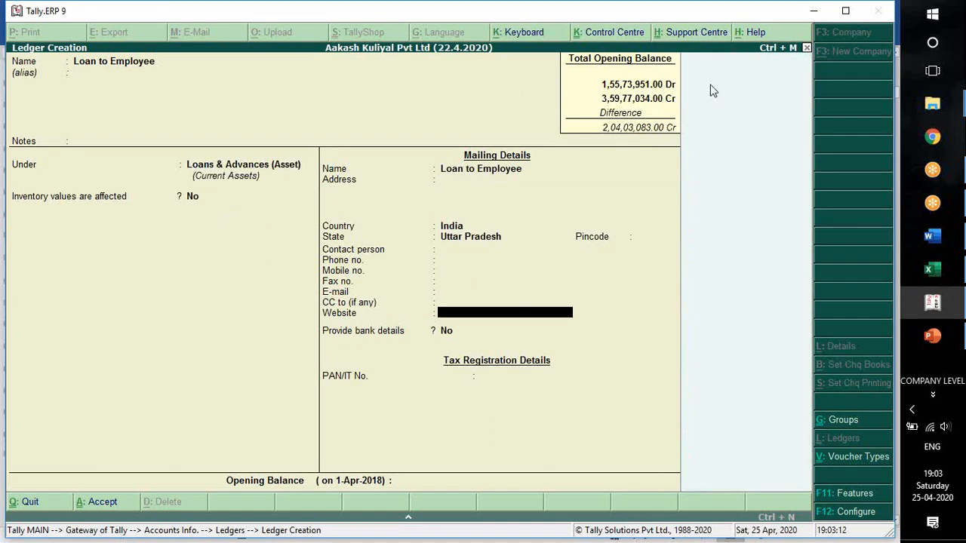
# Give Loan to Employee an opening balance of 158400 Dr from Word and save the ledger.
pyautogui.hotkey('alt', 'Tab')
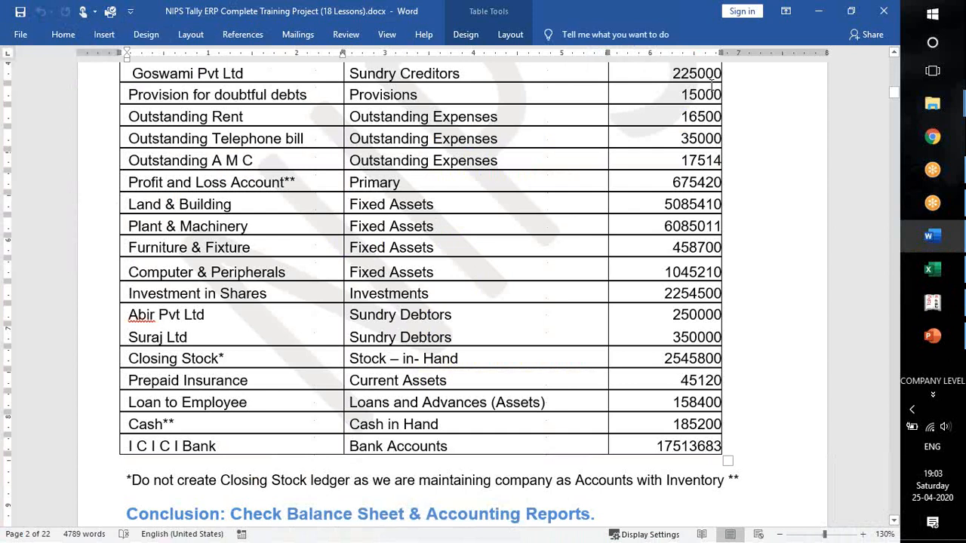
pyautogui.hotkey('alt', 'Tab')
pyautogui.write('158400')
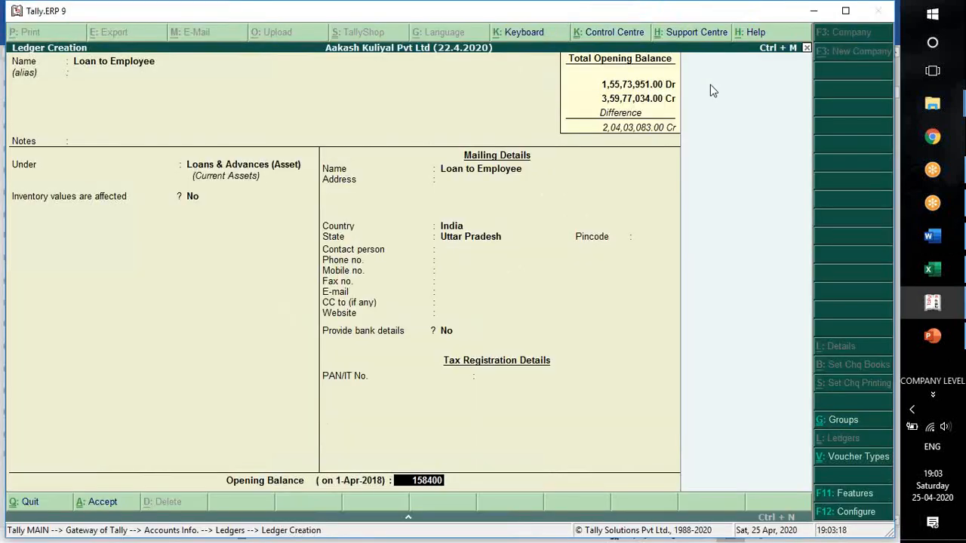
pyautogui.press('Return')
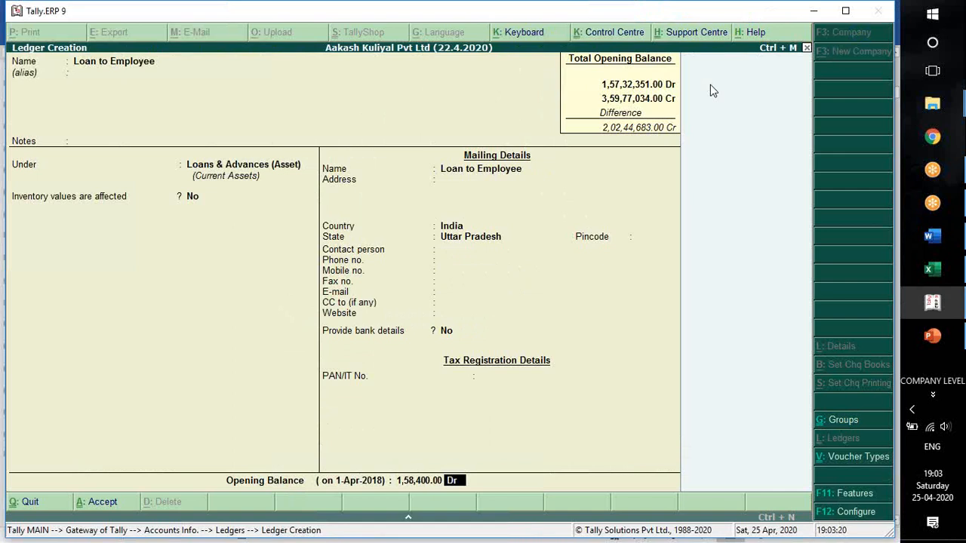
pyautogui.press('Return')
pyautogui.press('Return')
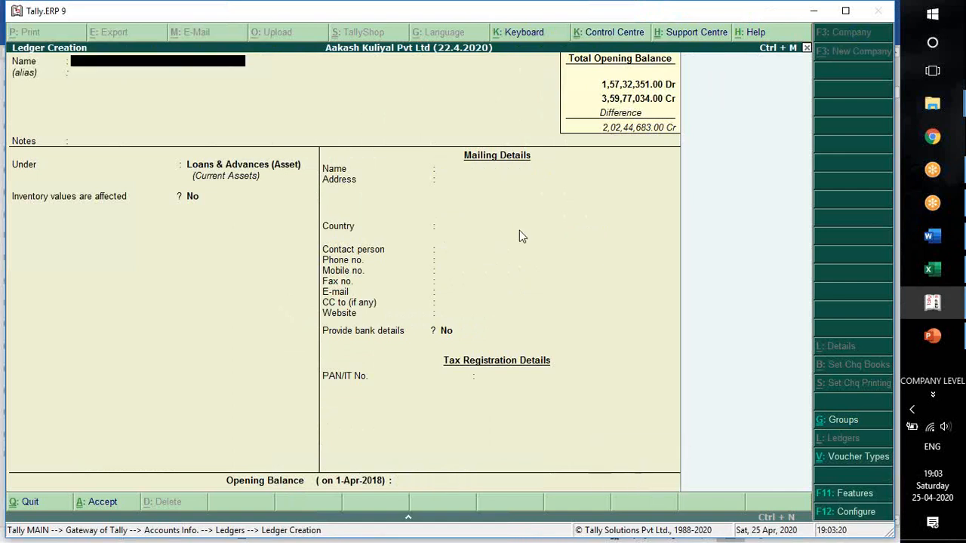
# Check the next ledger in Word, try to create a ledger named Cash in Tally and quit the ledger creation.
pyautogui.hotkey('alt', 'Tab')
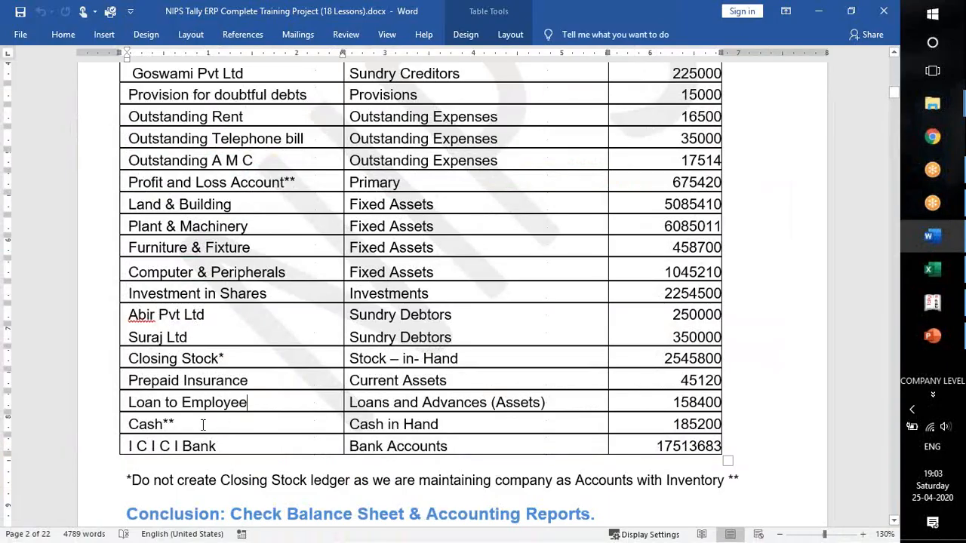
pyautogui.moveTo(176, 424); pyautogui.dragTo(132, 424)
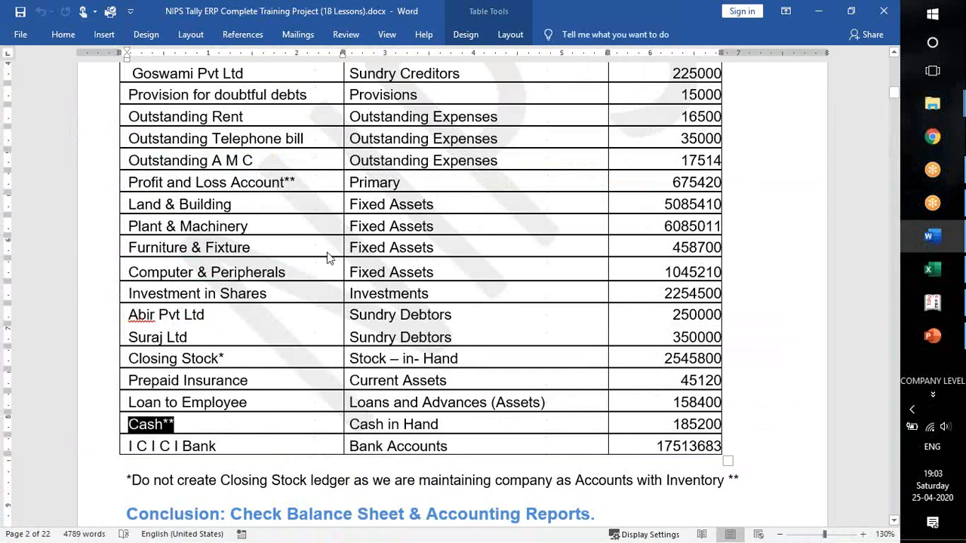
pyautogui.hotkey('alt', 'Tab')
pyautogui.write('Cash')
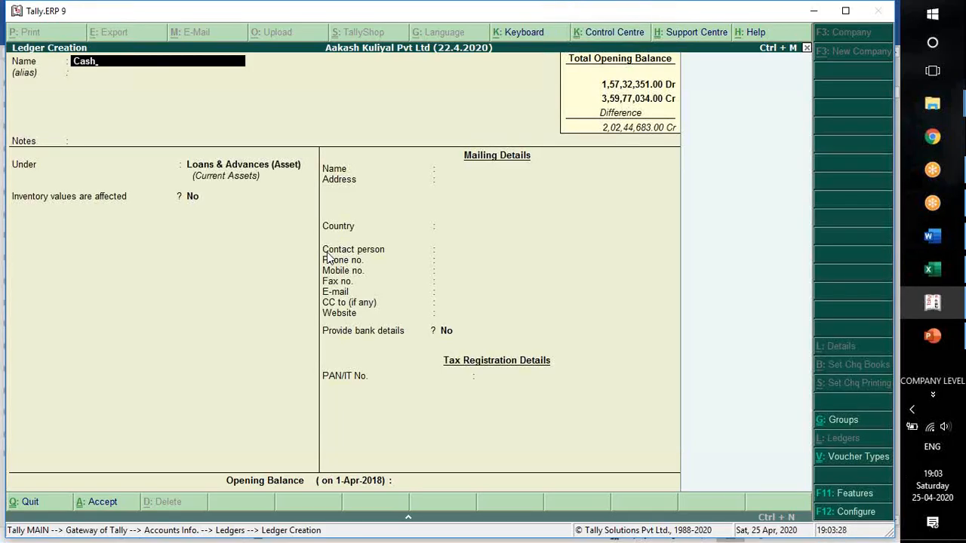
pyautogui.press('Return')
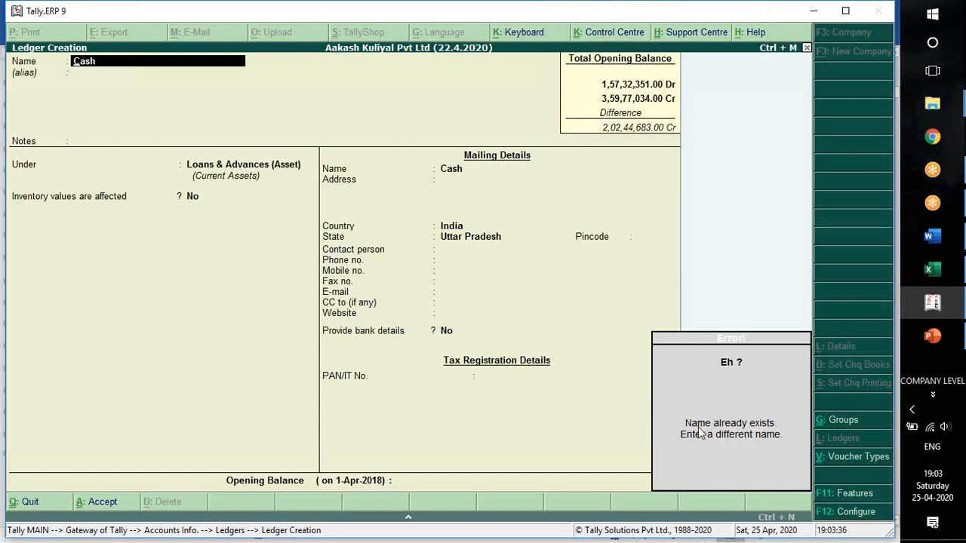
pyautogui.press('Escape')
pyautogui.press('Escape')
pyautogui.press('y')
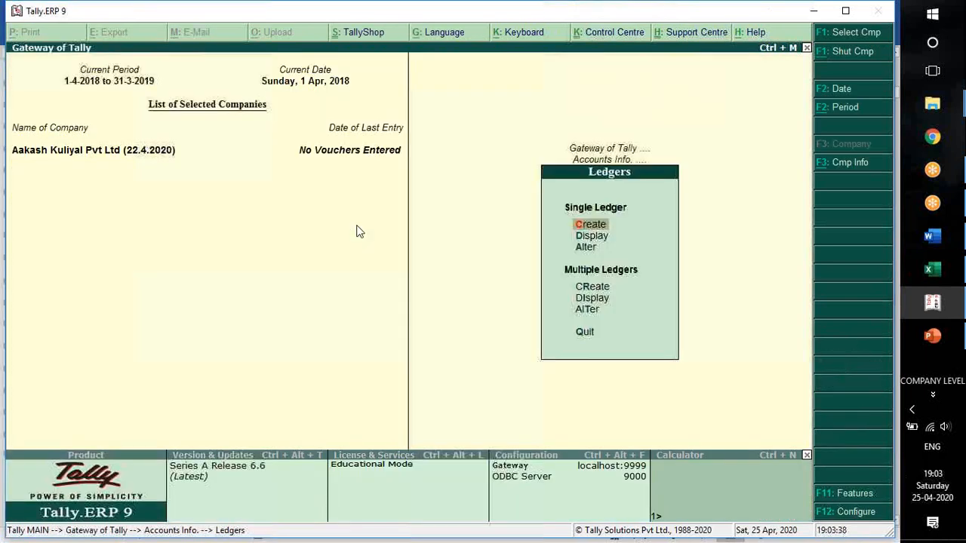
# Alter the existing Cash ledger, giving it an opening balance of 185200 Dr from Word, and save it.
pyautogui.press('Down')
pyautogui.press('Down')
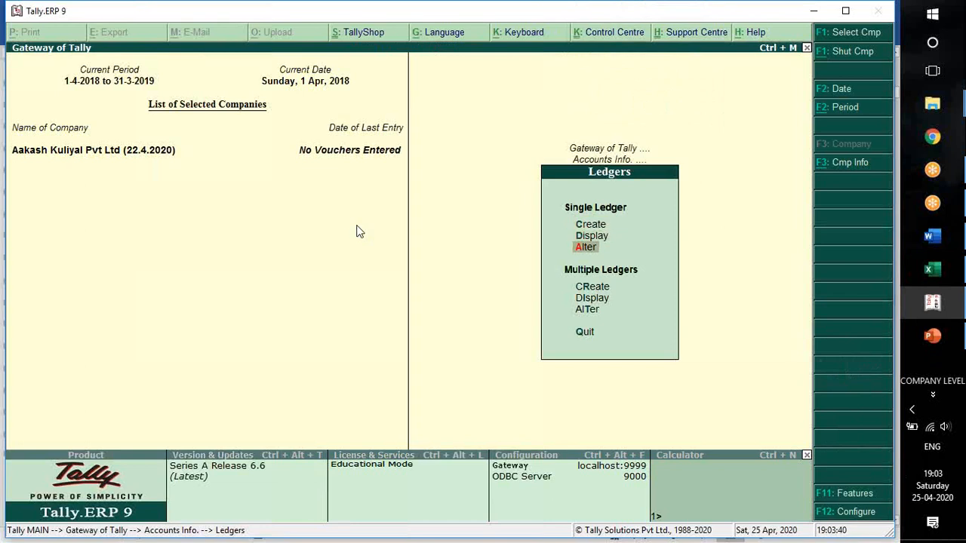
pyautogui.press('Return')
pyautogui.write('Cash')
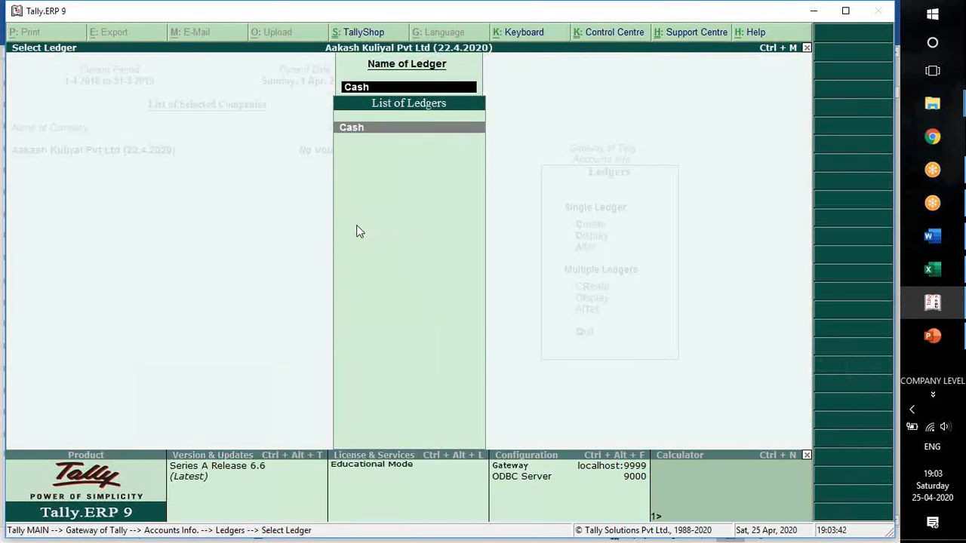
pyautogui.press('Return')
pyautogui.press('Return')
pyautogui.press('Return')
pyautogui.press('Return')
pyautogui.press('Return')
pyautogui.press('Return')
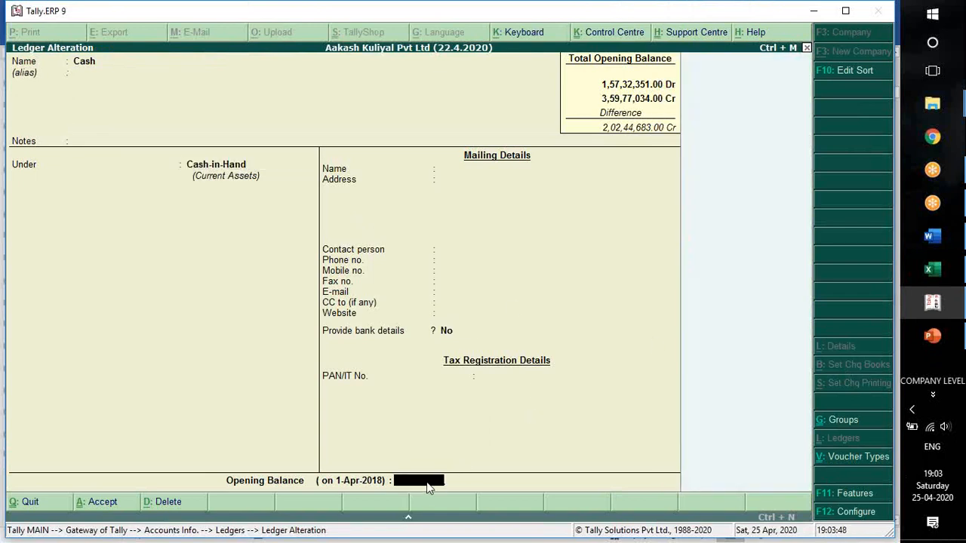
pyautogui.hotkey('alt', 'Tab')
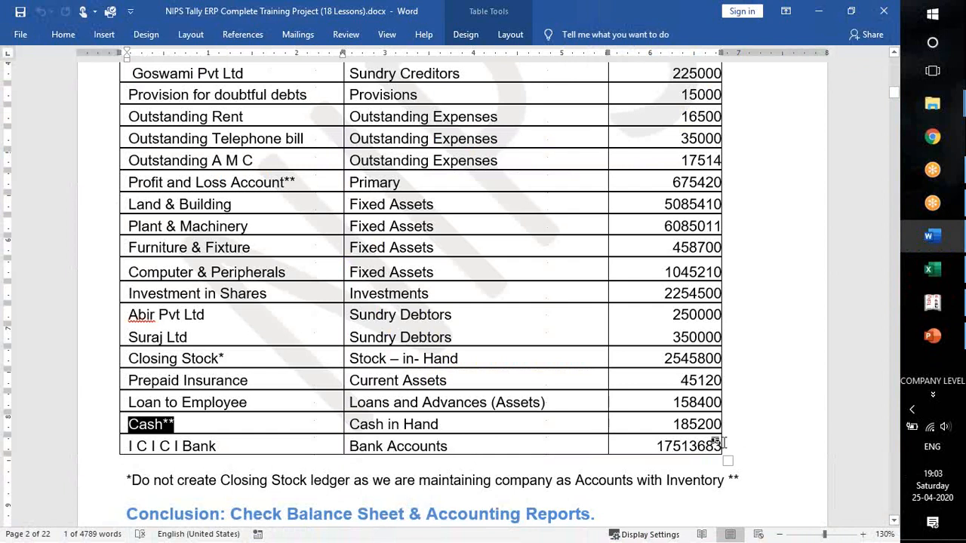
pyautogui.hotkey('alt', 'Tab')
pyautogui.write('1,85,200')
pyautogui.press('Return')
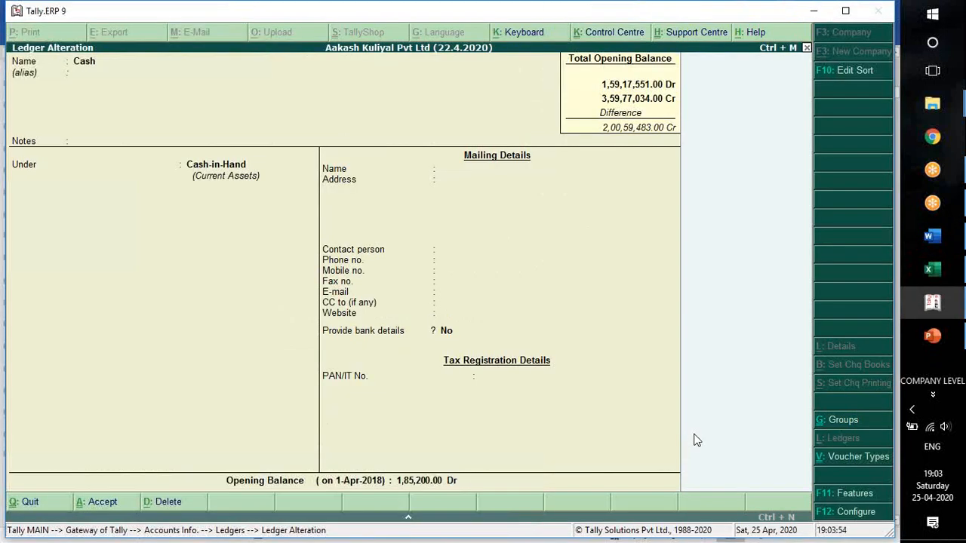
pyautogui.press('Return')
# Look up the I C I C I Bank ledger in Word and leave ledger alteration in Tally to create a single ledger.
pyautogui.hotkey('alt', 'Tab')
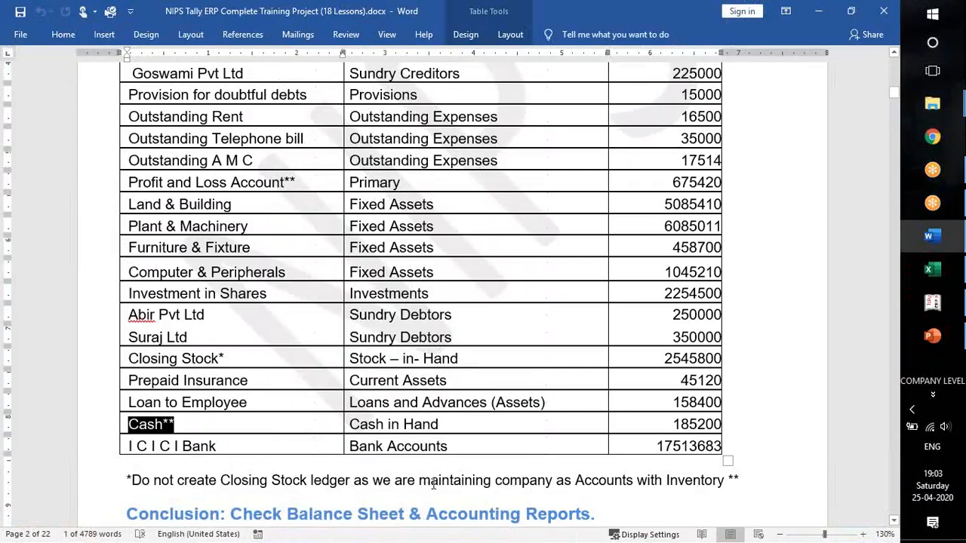
pyautogui.click(269, 446)
pyautogui.moveTo(268, 446); pyautogui.dragTo(131, 450)
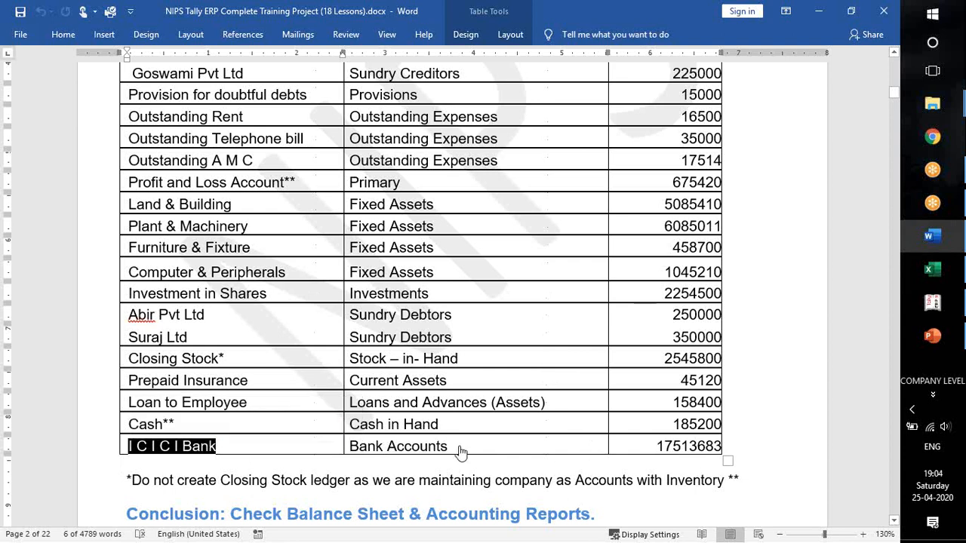
pyautogui.hotkey('alt', 'Tab')
pyautogui.press('Escape')
pyautogui.press('Up')
pyautogui.press('Up')
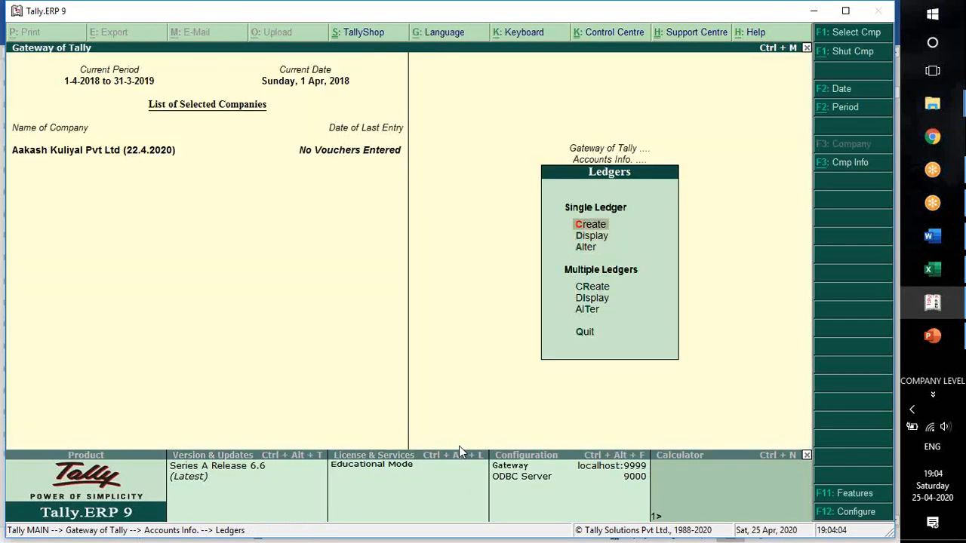
# Start a new single ledger named ICICI Bank and place it under the Bank Accounts group.
pyautogui.press('Return')
pyautogui.write('ICICI BANK')
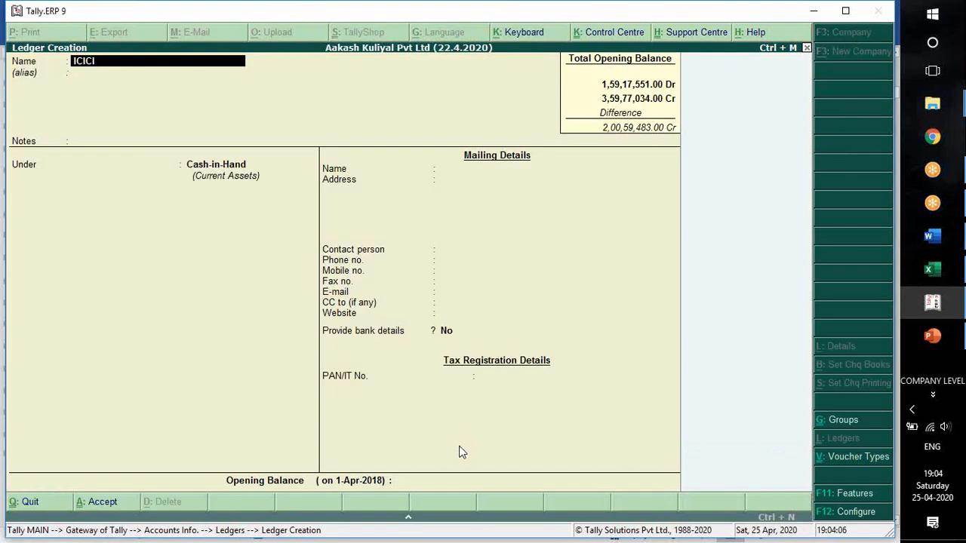
pyautogui.press('BackSpace')
pyautogui.press('BackSpace')
pyautogui.press('BackSpace')
pyautogui.write('ank')
pyautogui.press('Return')
pyautogui.press('Return')
pyautogui.press('Return')
pyautogui.write('Bank')
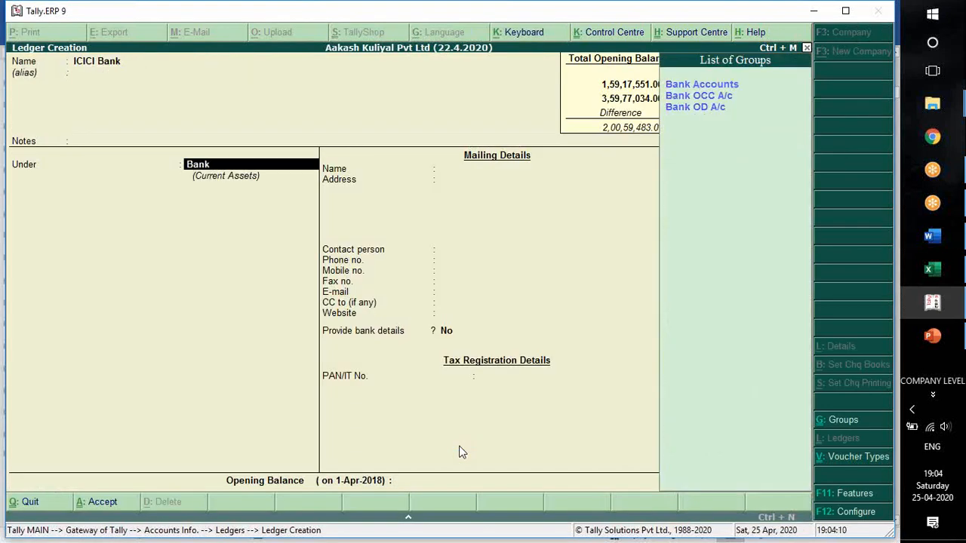
pyautogui.press('Return')
pyautogui.press('Return')
pyautogui.press('Return')
pyautogui.press('Return')
pyautogui.press('Return')
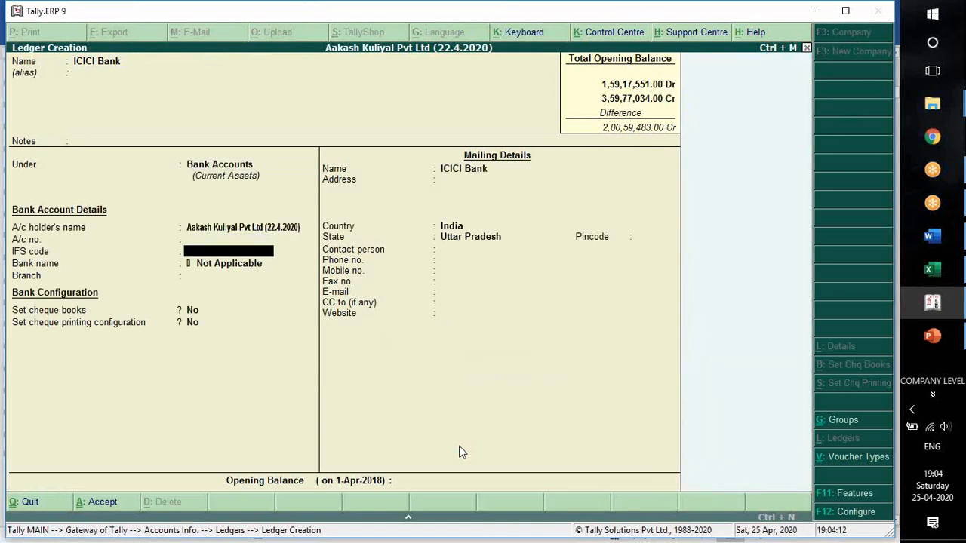
# Leave the bank and mailing details unfilled, enter the opening balance of 17513683 Dr from Word, save the ledger and quit ledger creation.
pyautogui.press('Return')
pyautogui.press('Return')
pyautogui.press('Return')
pyautogui.press('Return')
pyautogui.press('Return')
pyautogui.press('Return')
pyautogui.press('Return')
pyautogui.press('Return')
pyautogui.press('Return')
pyautogui.press('Return')
pyautogui.press('Return')
pyautogui.press('Return')
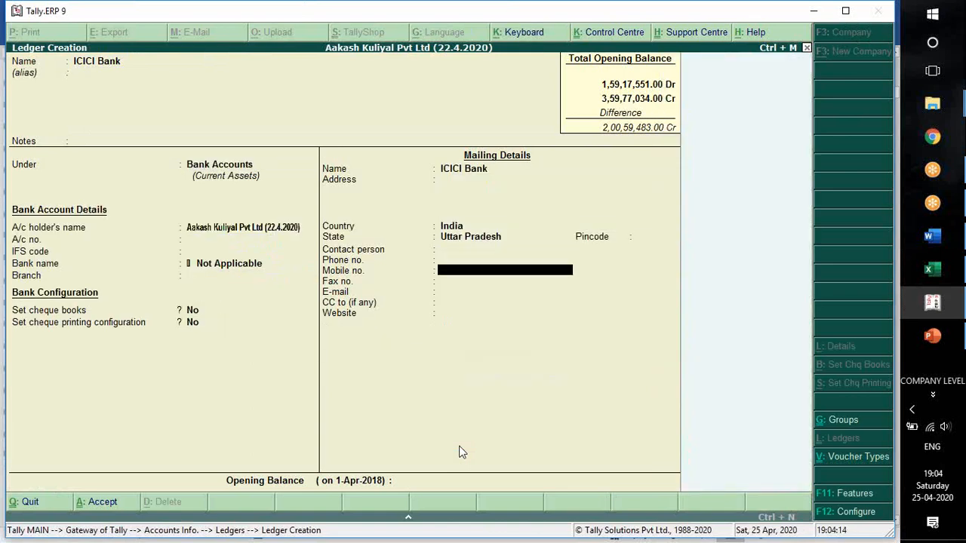
pyautogui.press('Return')
pyautogui.hotkey('alt', 'Tab')
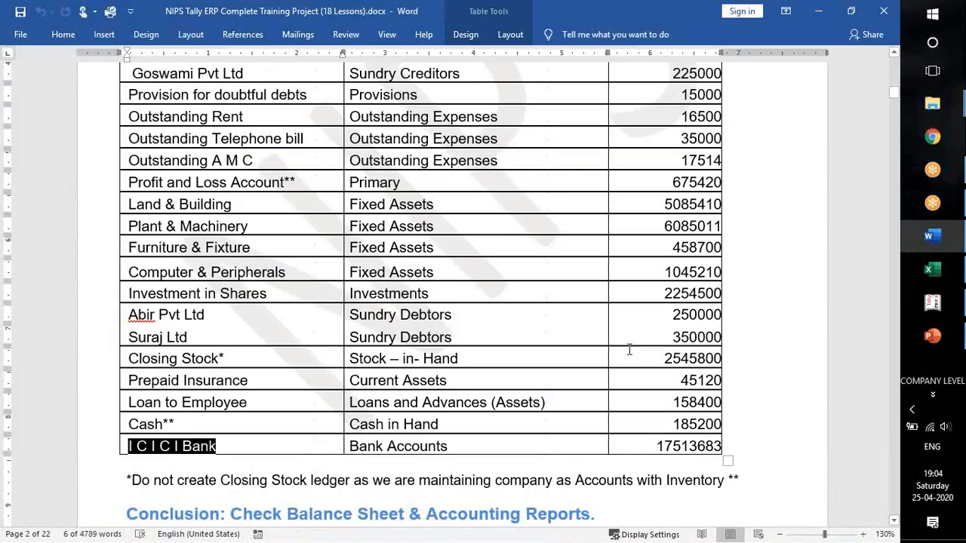
pyautogui.doubleClick(688, 446)
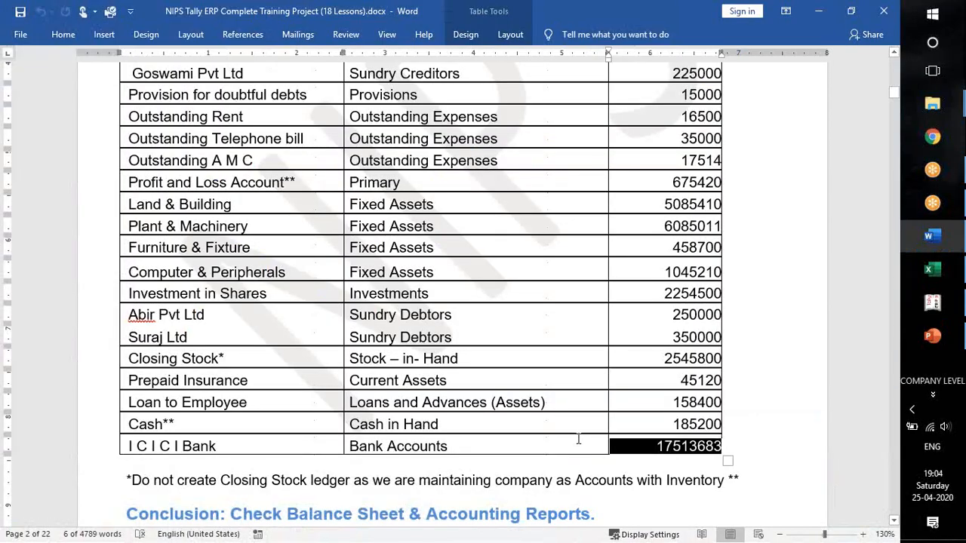
pyautogui.hotkey('alt', 'Tab')
pyautogui.write('17513683')
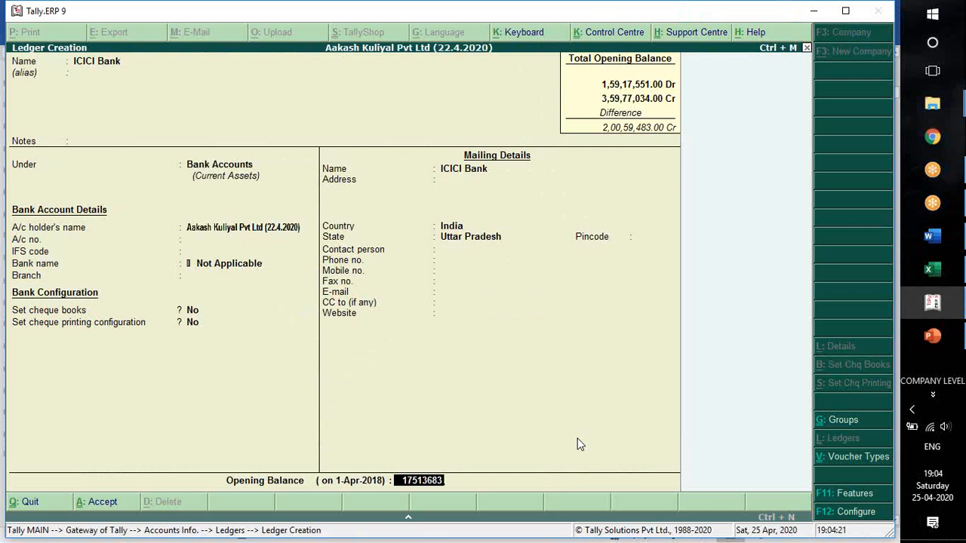
pyautogui.press('Return')
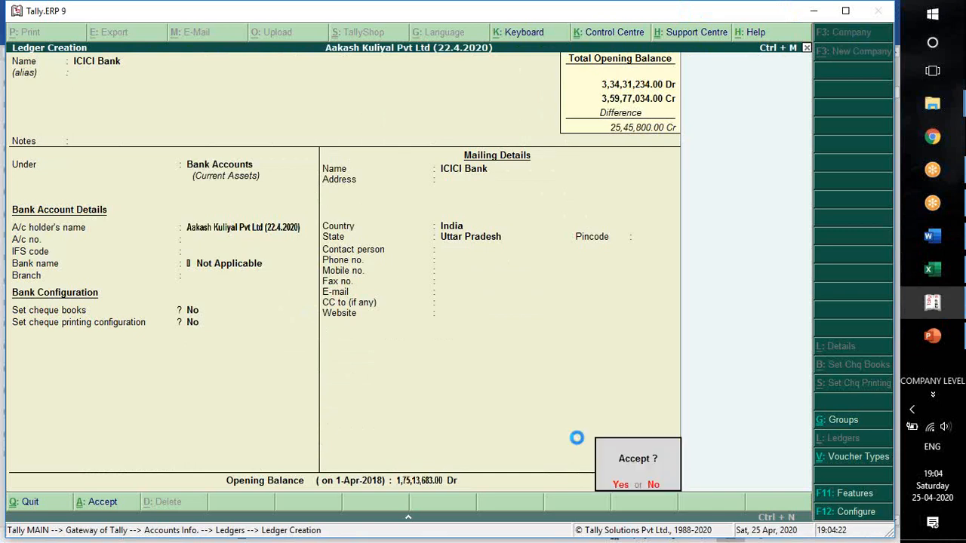
pyautogui.press('Return')
pyautogui.press('Escape')
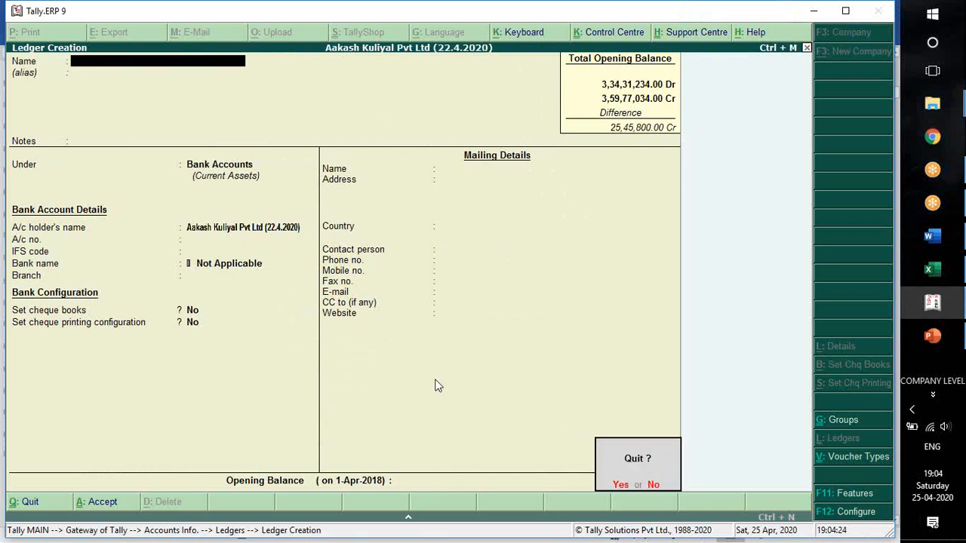
pyautogui.press('Return')
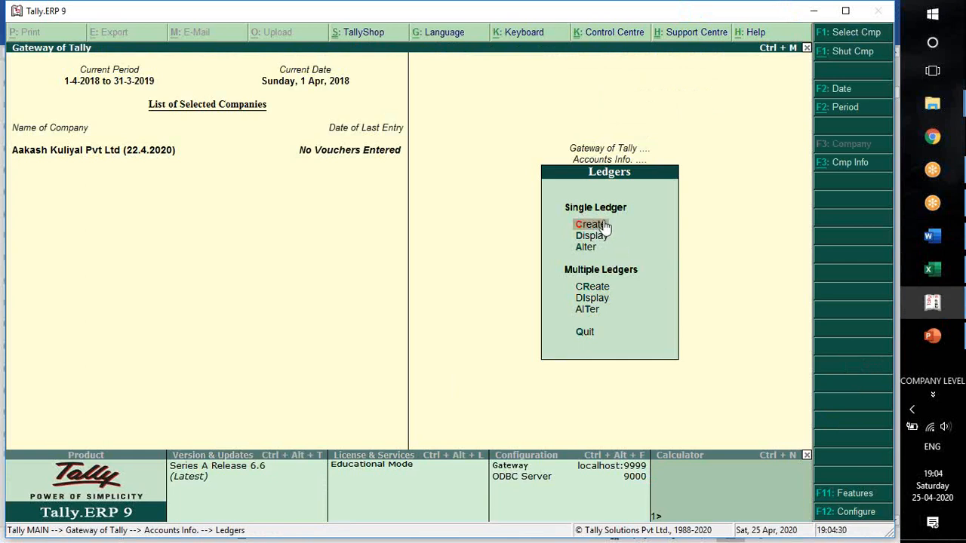
# Look up the predefined Cash and Profit & Loss A/c ledgers among the ledgers available for alteration.
pyautogui.press('Down')
pyautogui.press('Down')
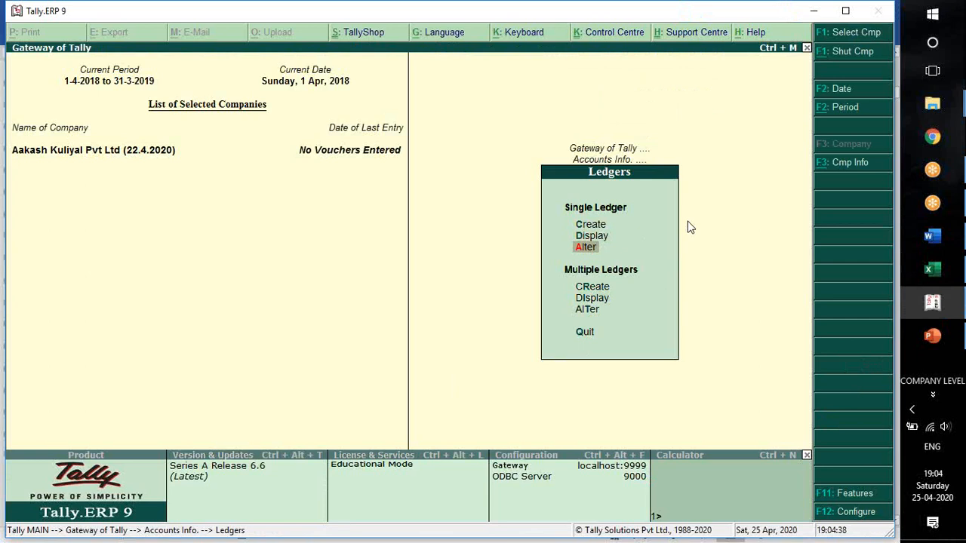
pyautogui.press('Escape')
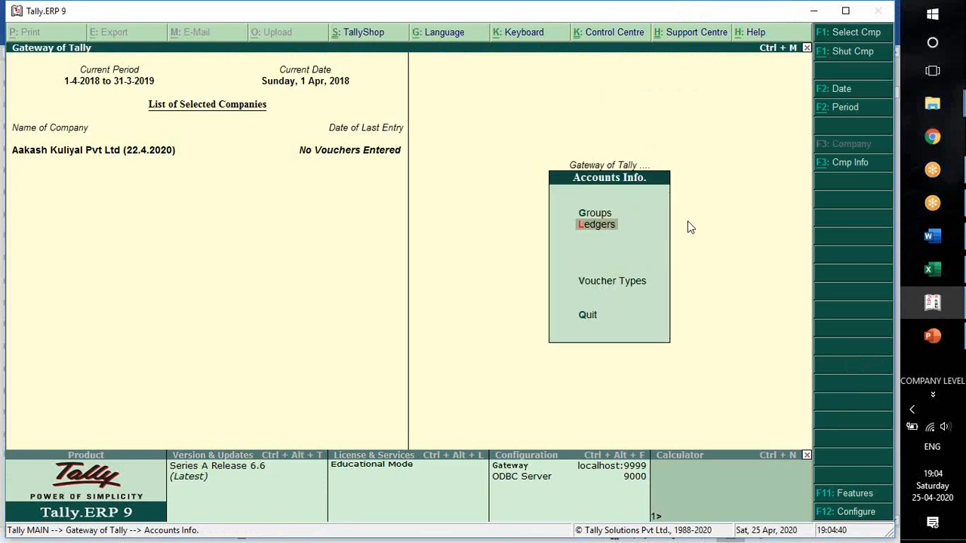
pyautogui.press('Return')
pyautogui.press('Down')
pyautogui.press('Down')
pyautogui.press('Return')
pyautogui.write('Cash')
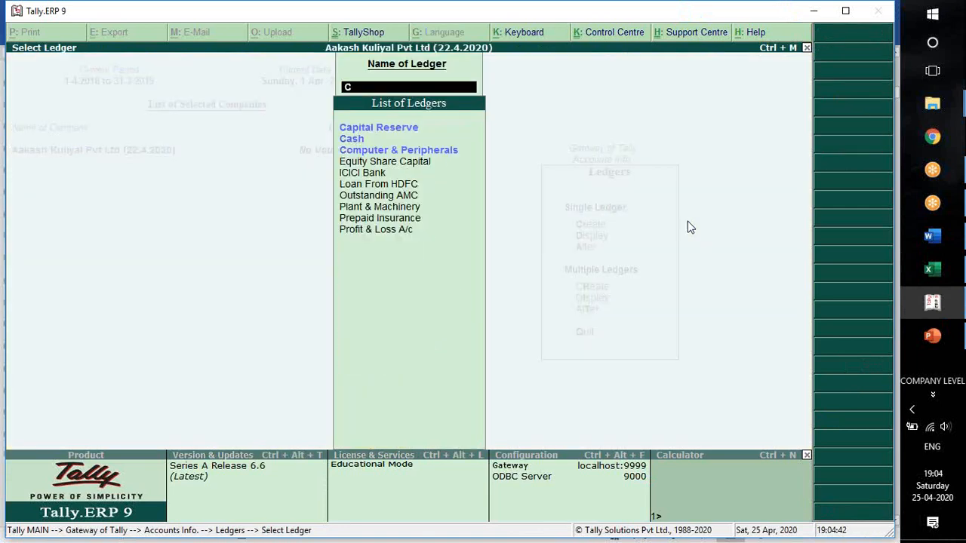
pyautogui.press('BackSpace')
pyautogui.press('BackSpace')
pyautogui.press('BackSpace')
pyautogui.press('BackSpace')
pyautogui.write('P')
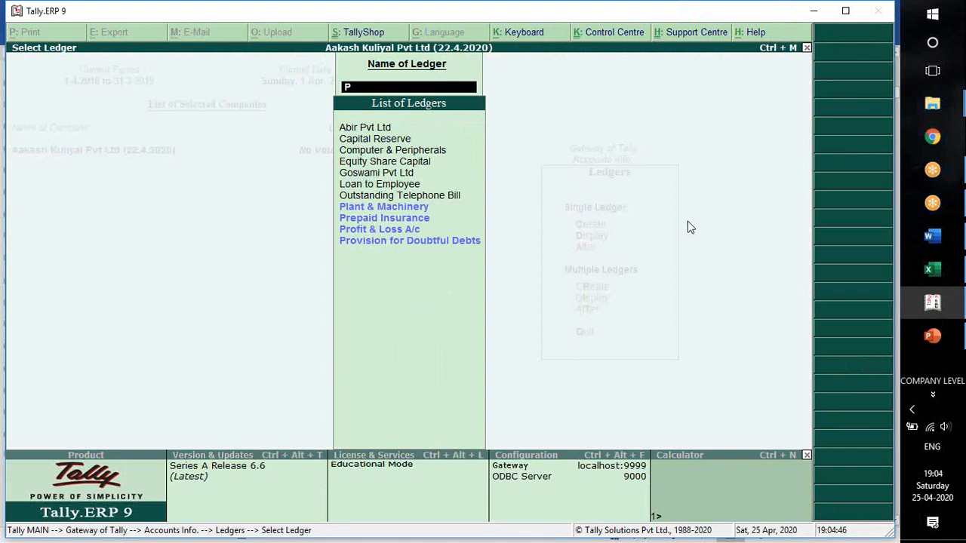
pyautogui.press('Down')
pyautogui.press('Down')
pyautogui.press('Down')
pyautogui.press('Down')
pyautogui.press('Up')
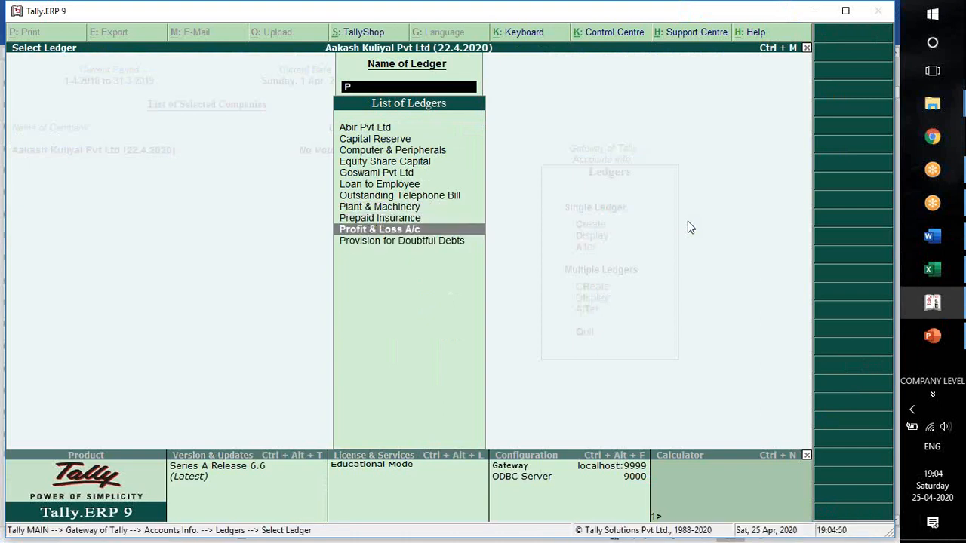
pyautogui.press('BackSpace')
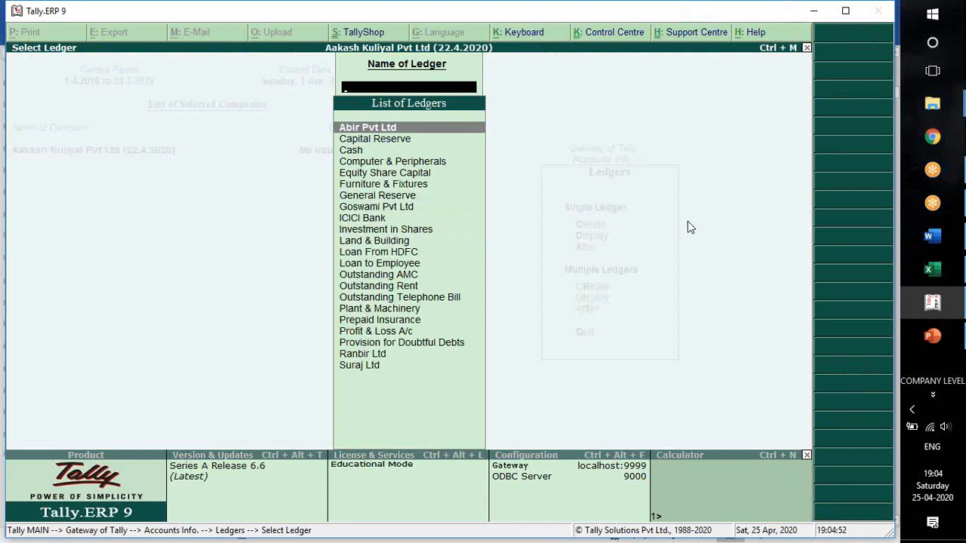
# Leave the ledger selection and display the Balance Sheet in its detailed form.
pyautogui.press('Escape')
pyautogui.press('Escape')
pyautogui.press('Escape')
pyautogui.press('d')
pyautogui.press('Up')
pyautogui.press('Up')
pyautogui.press('Up')
pyautogui.press('Up')
pyautogui.press('Return')
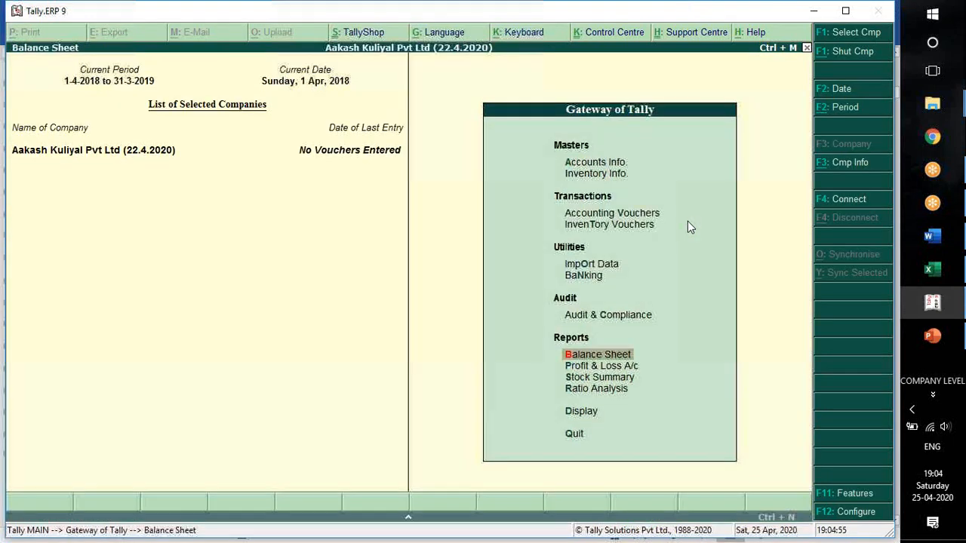
pyautogui.hotkey('alt', 'F1')
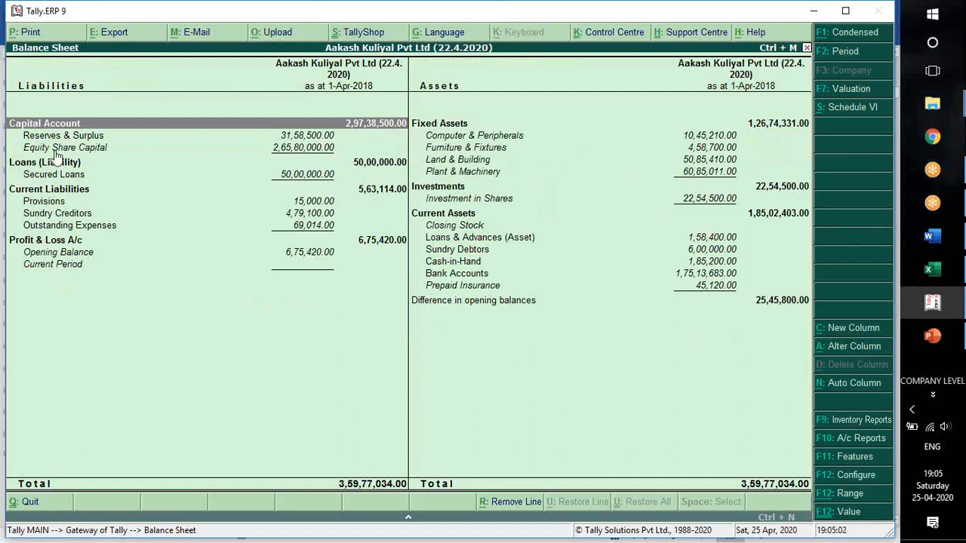
# Examine the Balance Sheet's capital, fixed asset, current asset, loans and bank account lines.
pyautogui.press('Down')
pyautogui.press('Down')
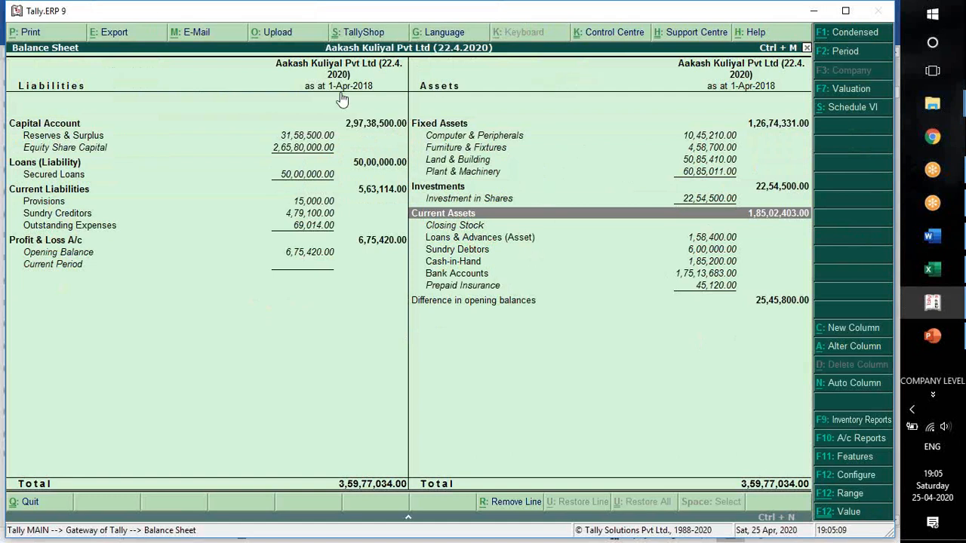
pyautogui.click(461, 140)
pyautogui.click(462, 149)
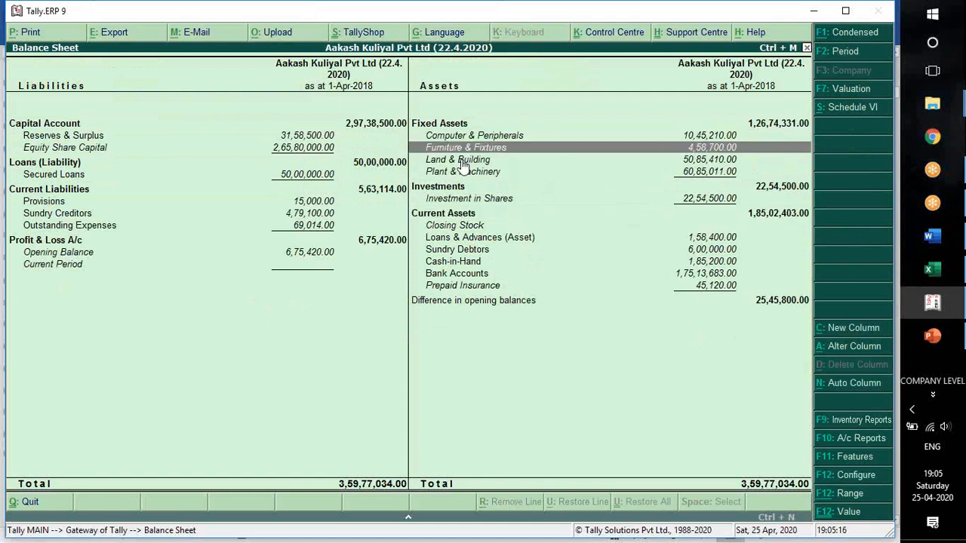
pyautogui.click(463, 162)
pyautogui.click(464, 173)
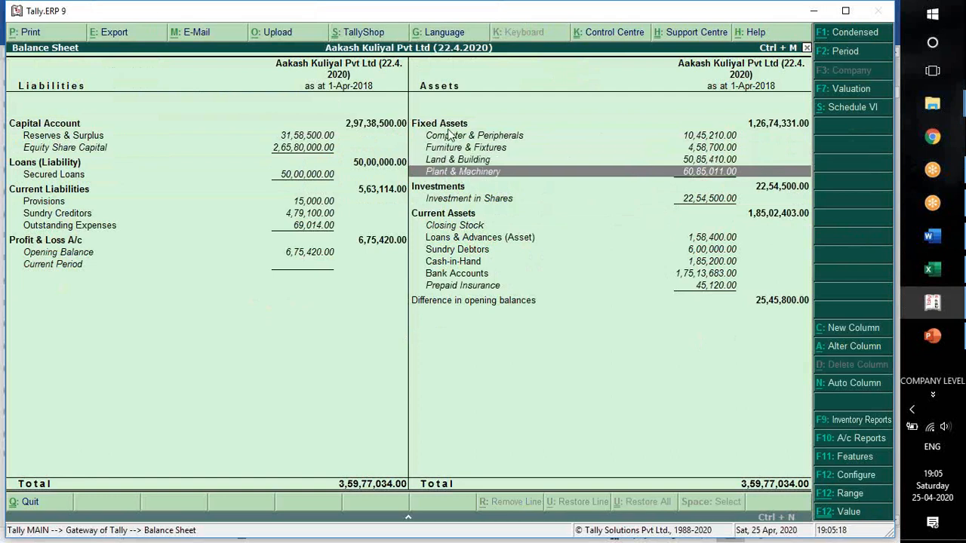
pyautogui.click(451, 125)
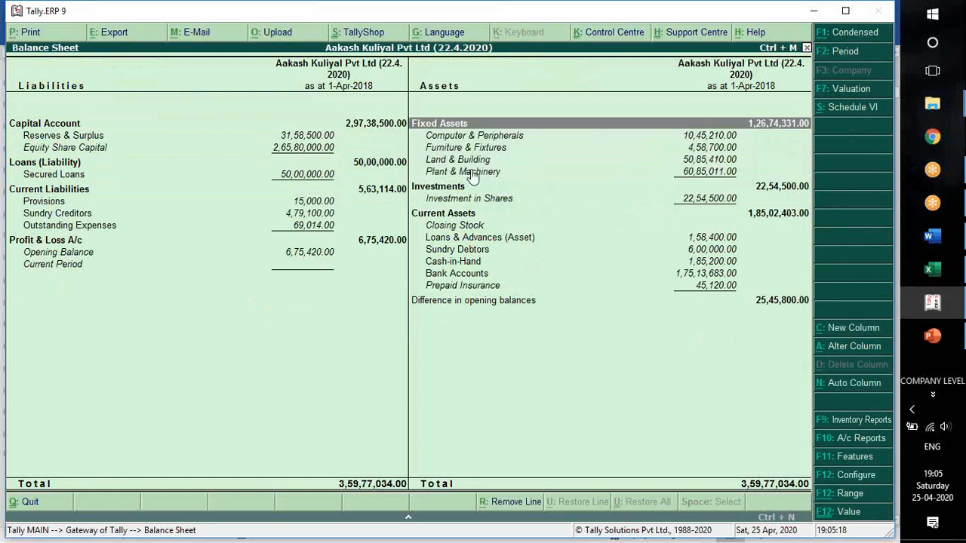
pyautogui.click(487, 215)
pyautogui.click(482, 238)
pyautogui.click(479, 274)
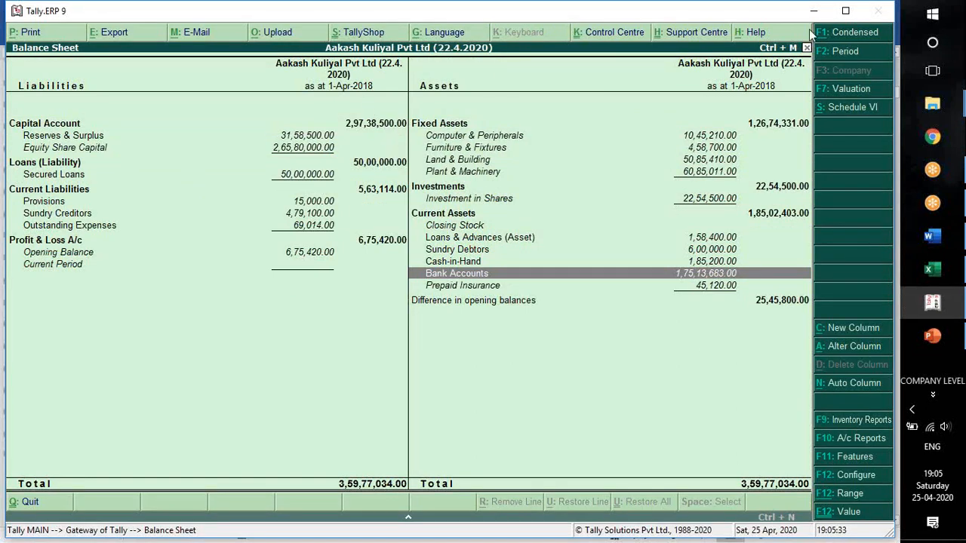
# Maximize the Tally window and close the Balance Sheet.
pyautogui.doubleClick(255, 12)
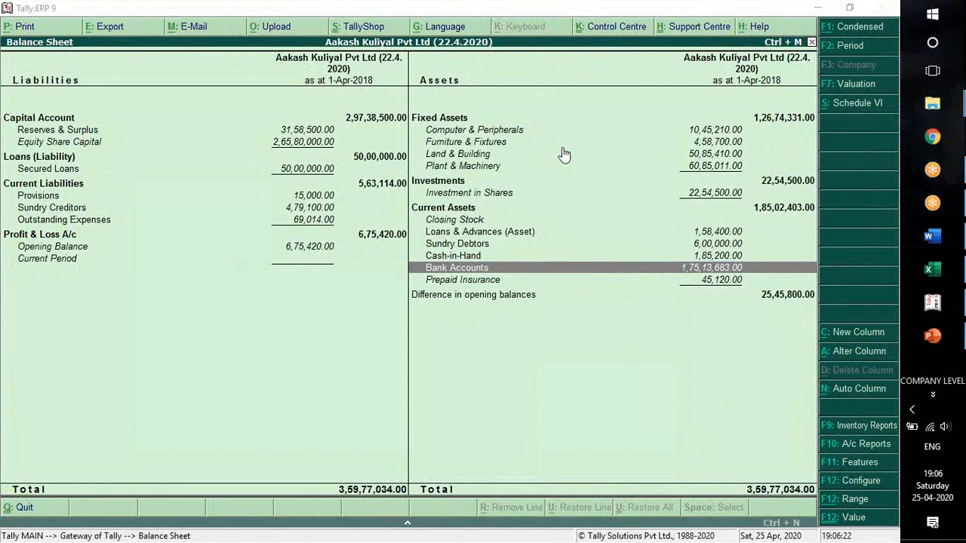
pyautogui.click(326, 296)
pyautogui.press('Escape')
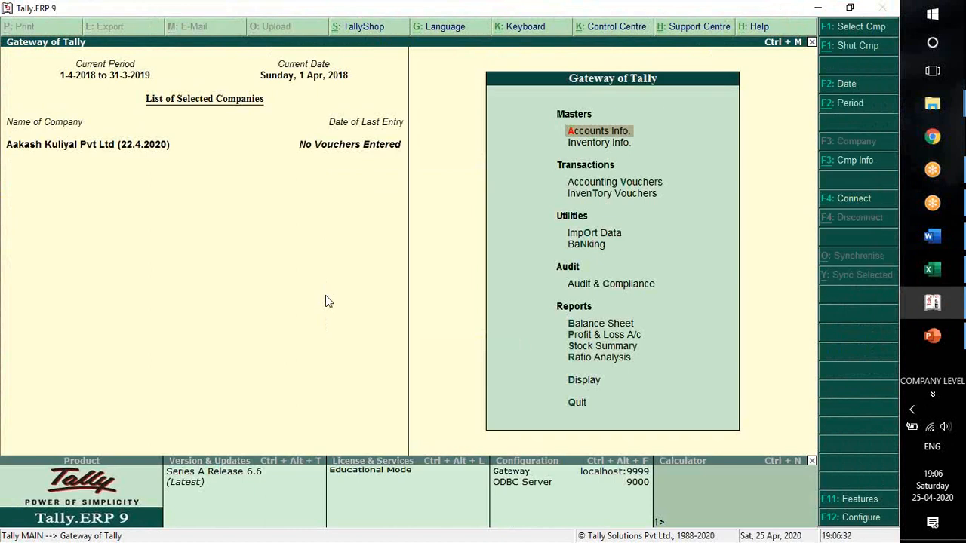
# Start a company backup and set its destination to D:\My company 25.4.2020, keeping the default source folder.
pyautogui.hotkey('alt', 'F3')
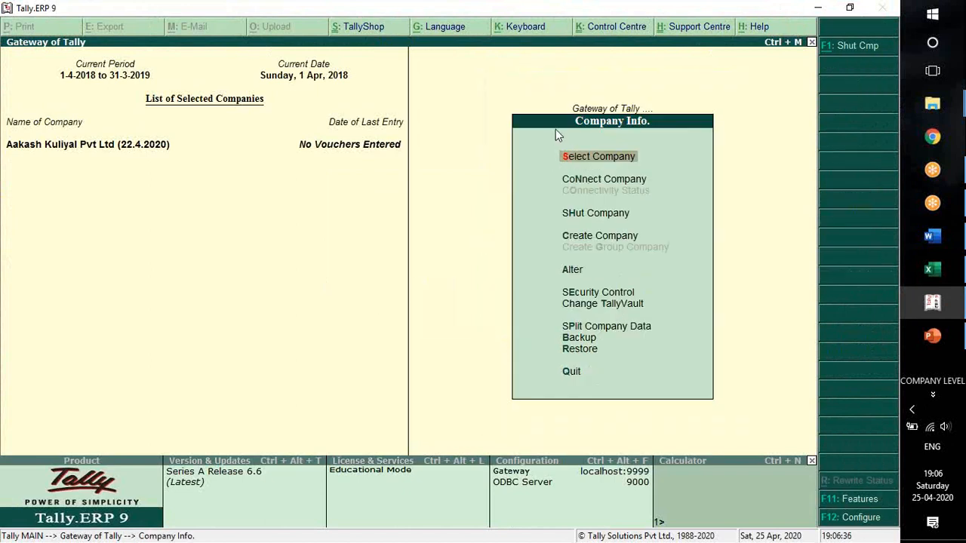
pyautogui.press('Up')
pyautogui.press('Up')
pyautogui.press('Up')
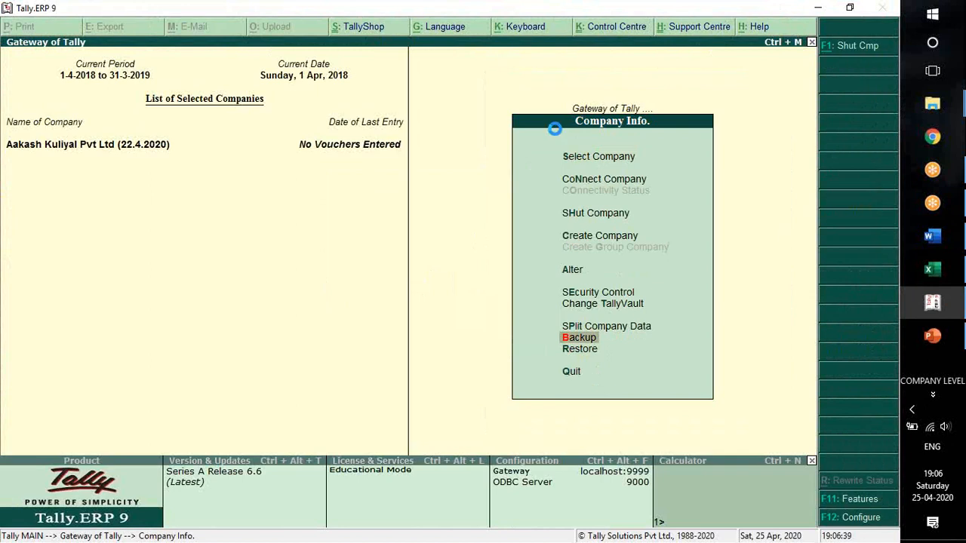
pyautogui.press('Return')
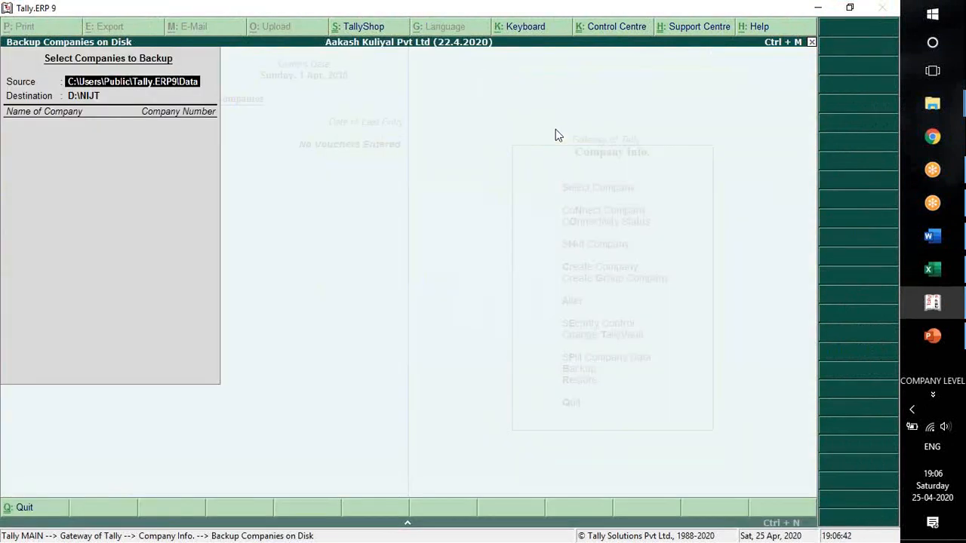
pyautogui.press('Return')
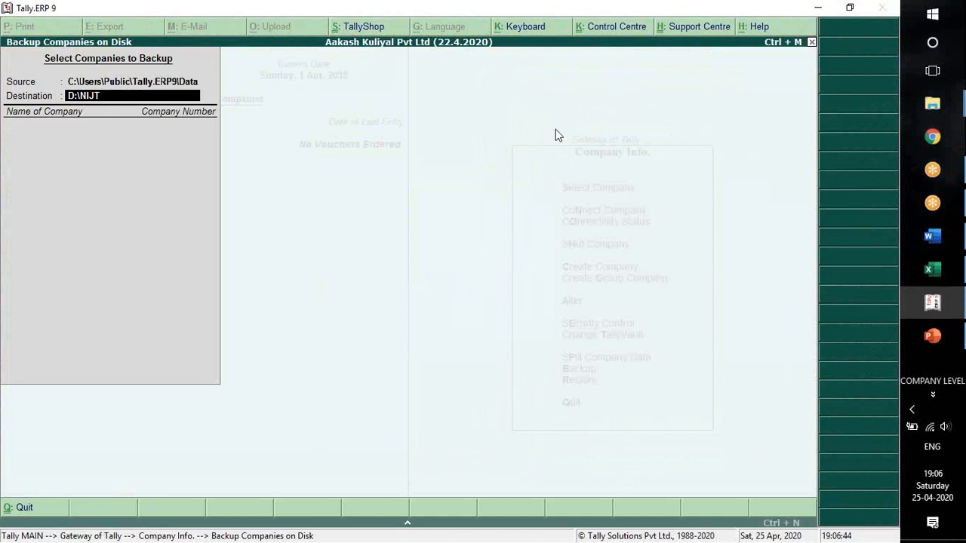
pyautogui.write('D:\\My company 25.4.2020')
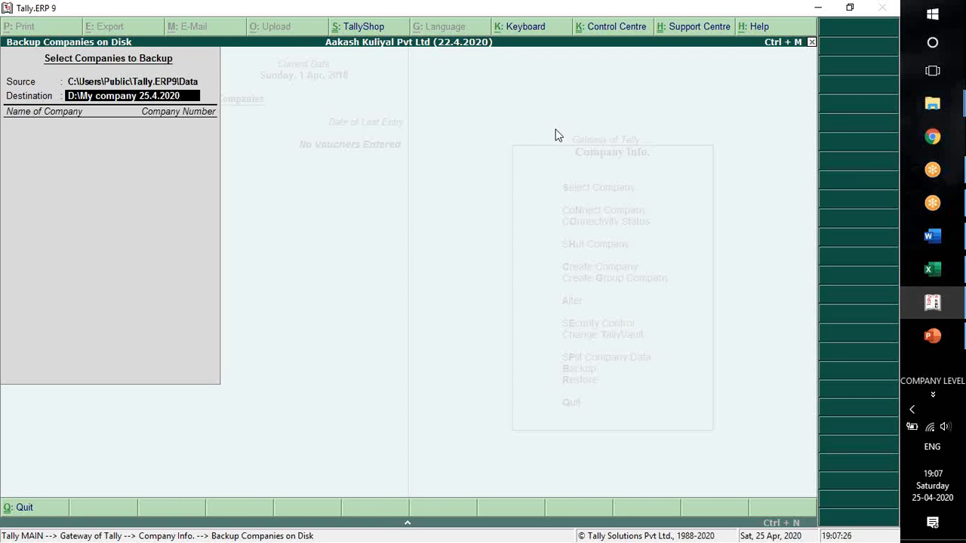
pyautogui.press('Return')
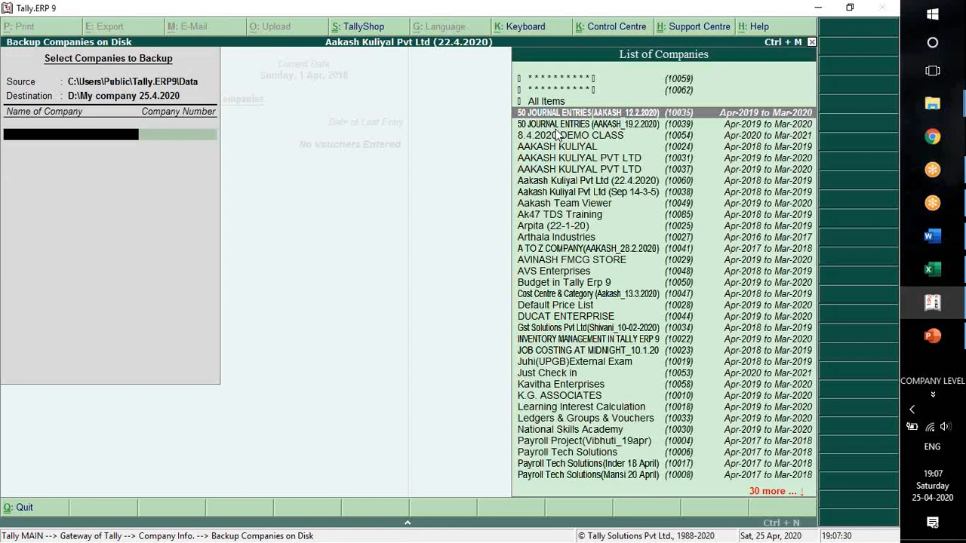
# Choose the currently loaded Pvt Ltd company marked (22.4.2020) as the only company and run the backup.
pyautogui.write('Aakash')
pyautogui.press('Down')
pyautogui.press('Down')
pyautogui.press('Down')
pyautogui.press('Down')
pyautogui.press('Down')
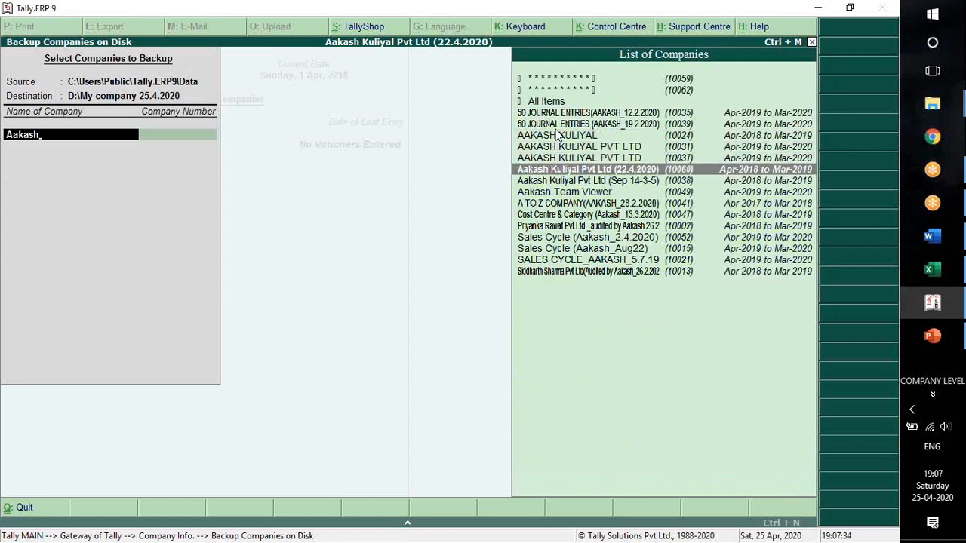
pyautogui.press('Return')
pyautogui.press('Up')
pyautogui.press('Return')
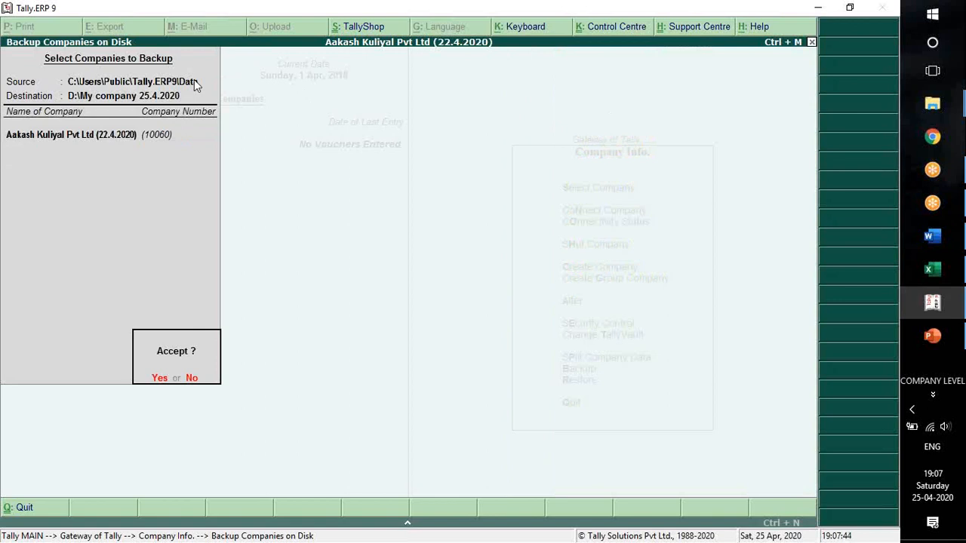
pyautogui.press('Return')
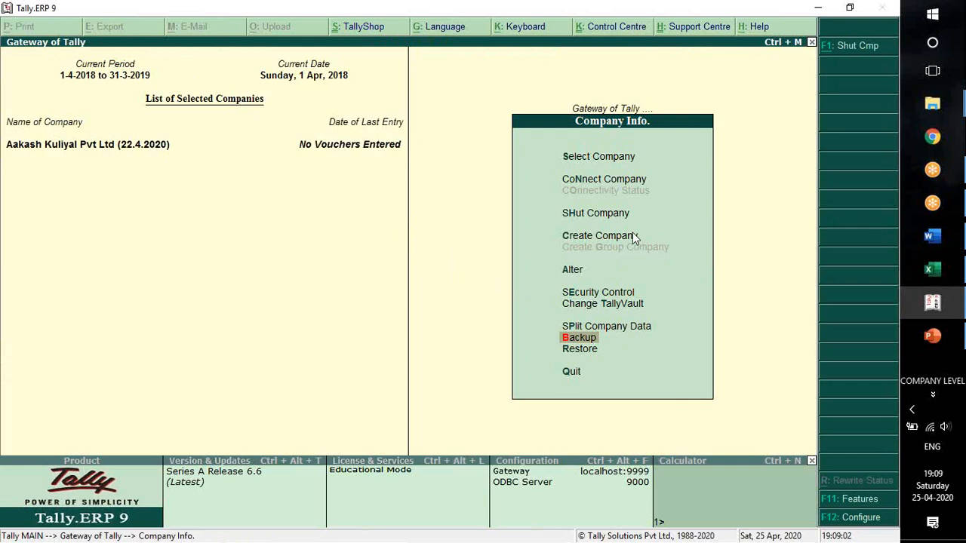
pyautogui.press('Up')
pyautogui.press('Up')
pyautogui.press('Up')
pyautogui.press('Up')
pyautogui.press('Up')
pyautogui.press('Up')
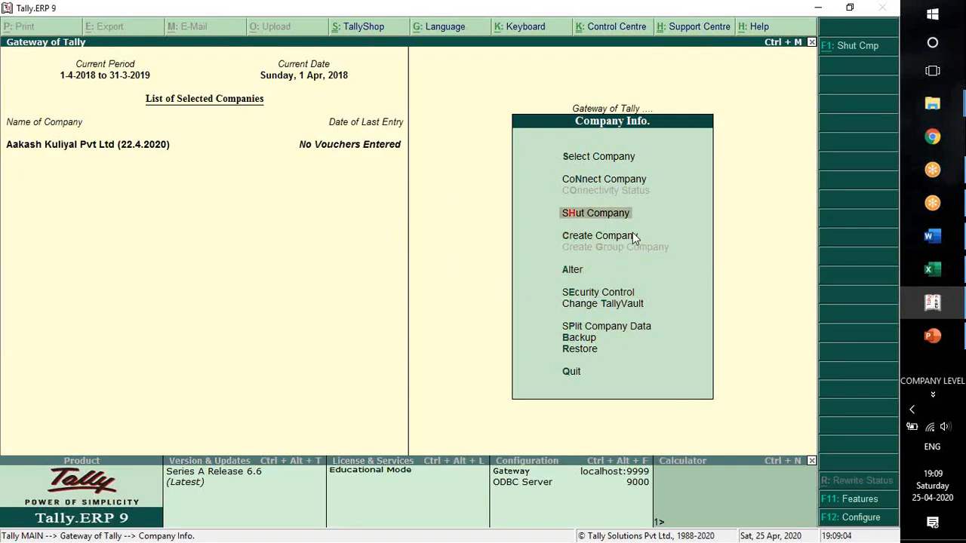
pyautogui.press('Down')
pyautogui.press('Return')
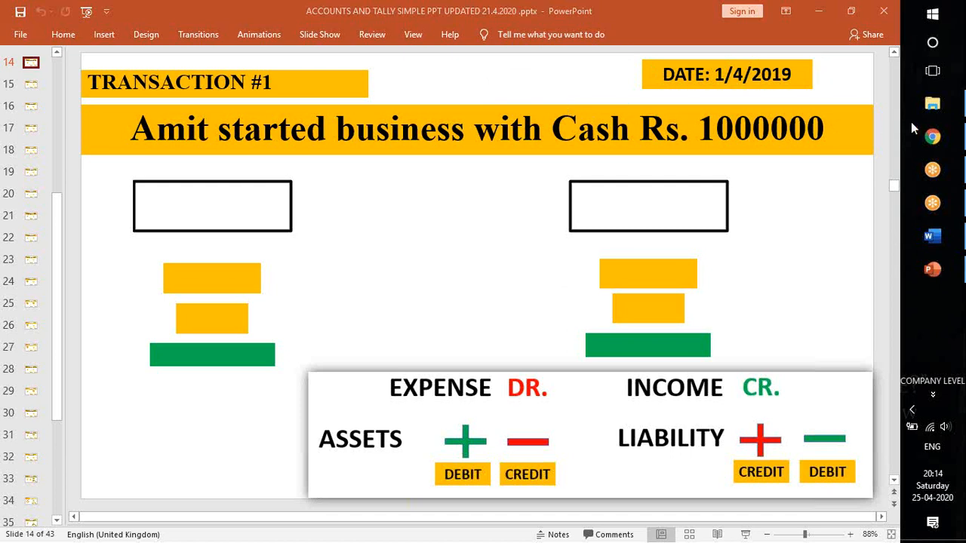
# Switch to Chrome and search Google in a new tab for "TALLY 9 SETUP DOWNLOAD YOU TUBE".
pyautogui.click(935, 142)
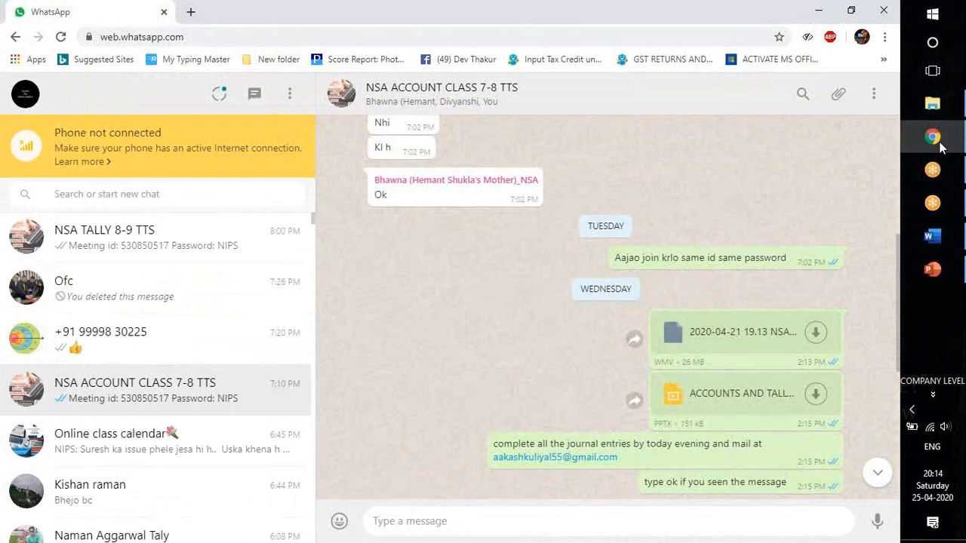
pyautogui.click(191, 11)
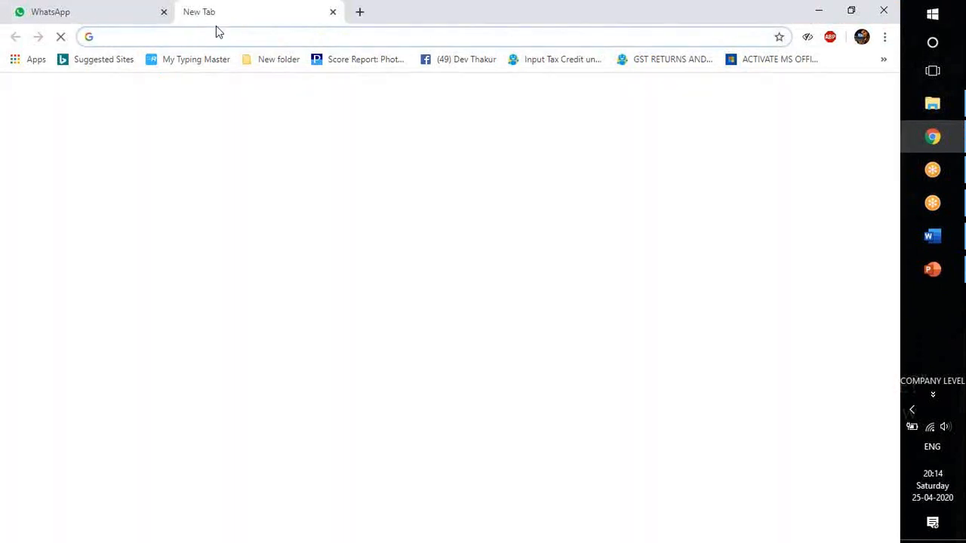
pyautogui.click(212, 37)
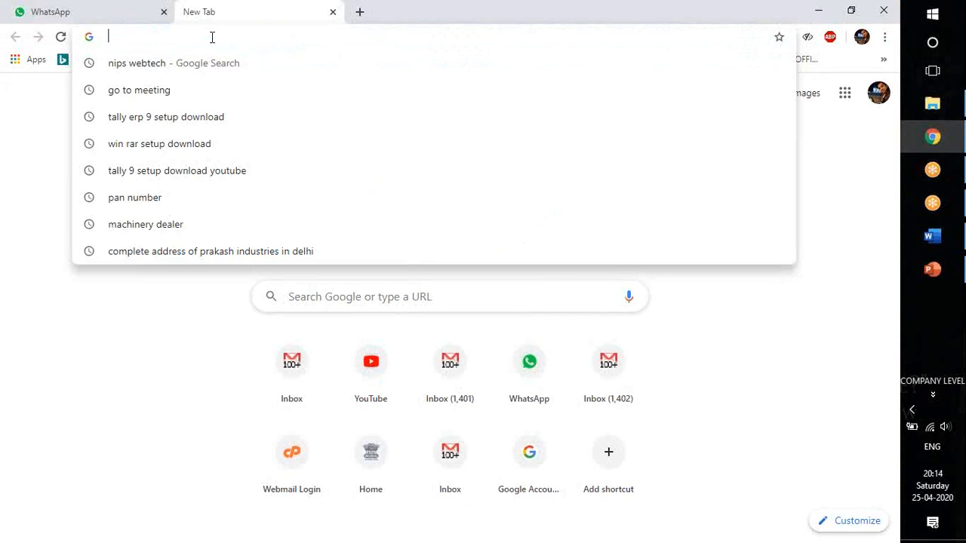
pyautogui.write('TALLY')
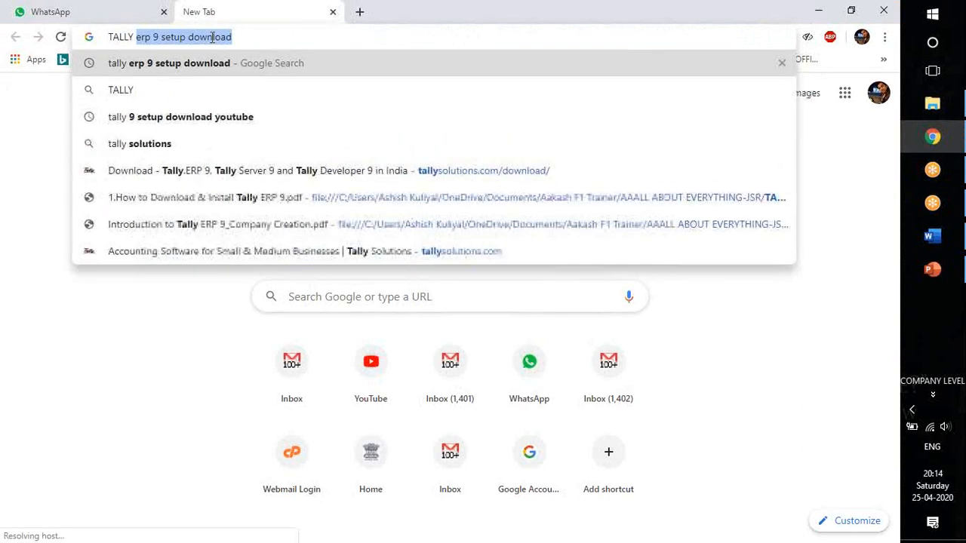
pyautogui.write(' 9 ')
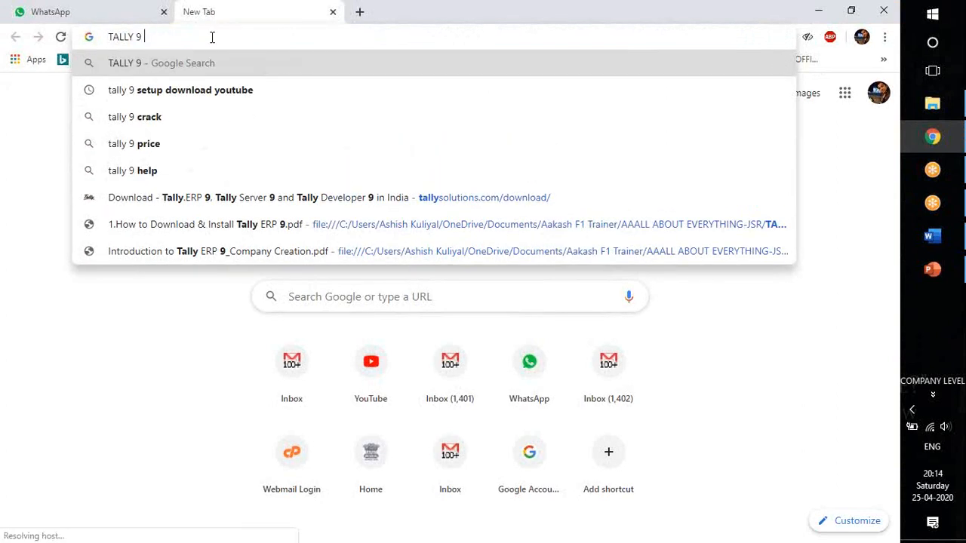
pyautogui.write('SETUP DOWNLO')
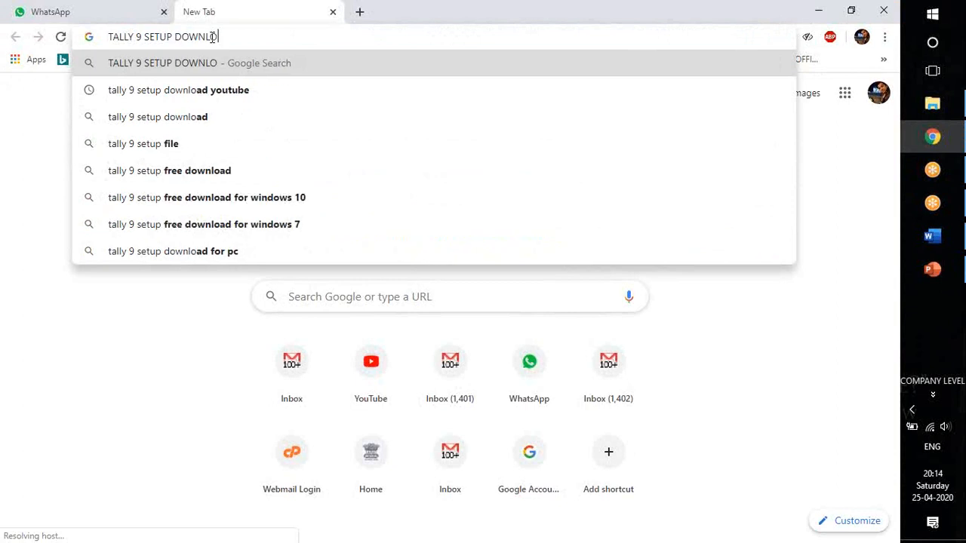
pyautogui.write('AD YOU TUBE')
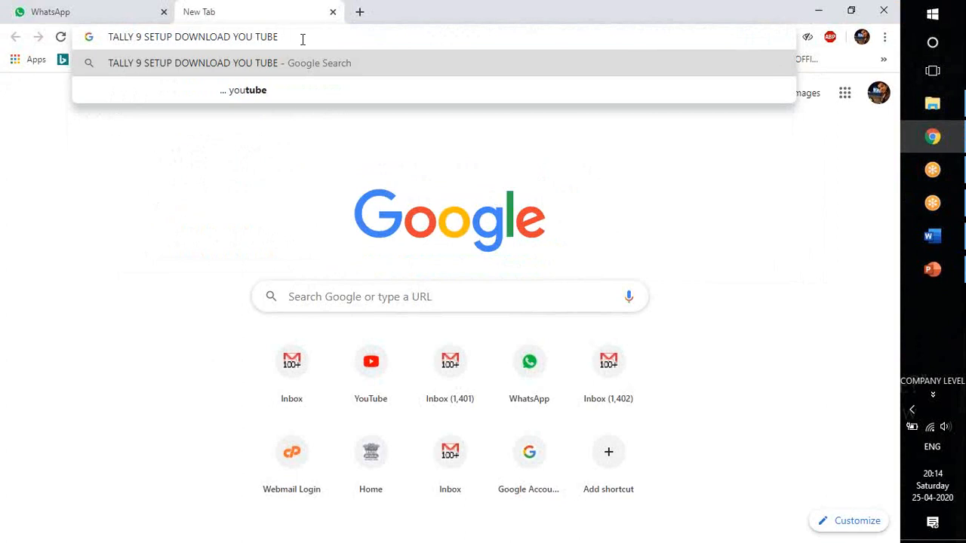
pyautogui.press('Return')
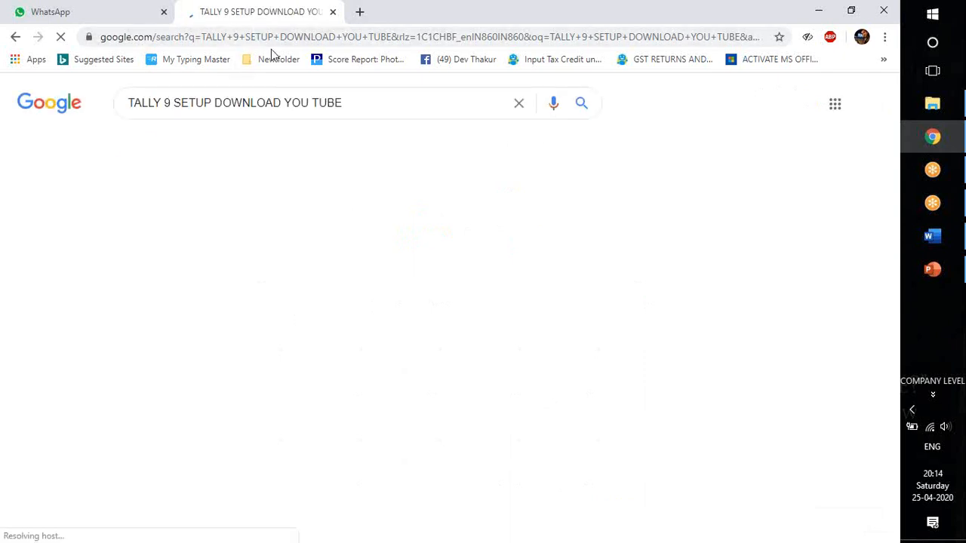
# Open the YouTube result "Tally 9 download & Install full version with serial key", pause the video and show its description.
pyautogui.scroll(-6, 362, 250)
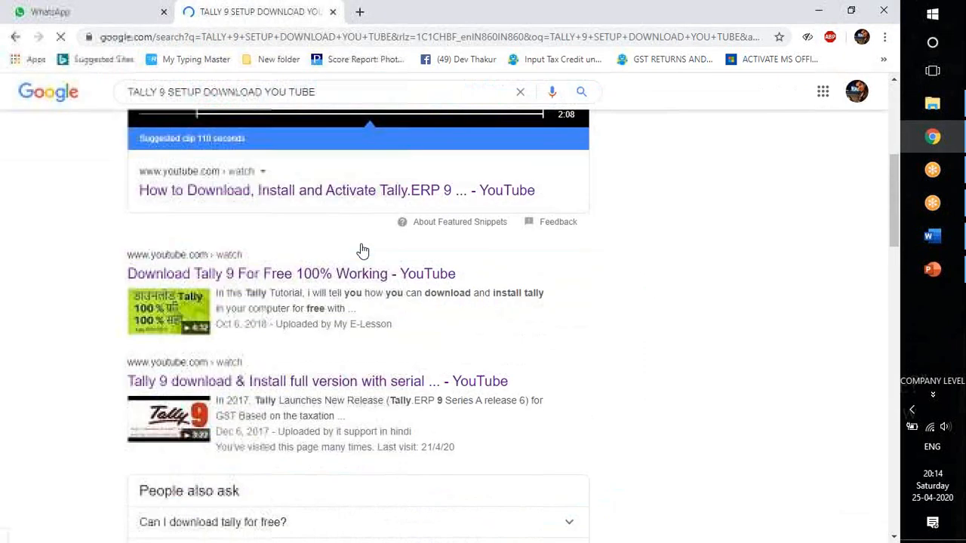
pyautogui.click(362, 250)
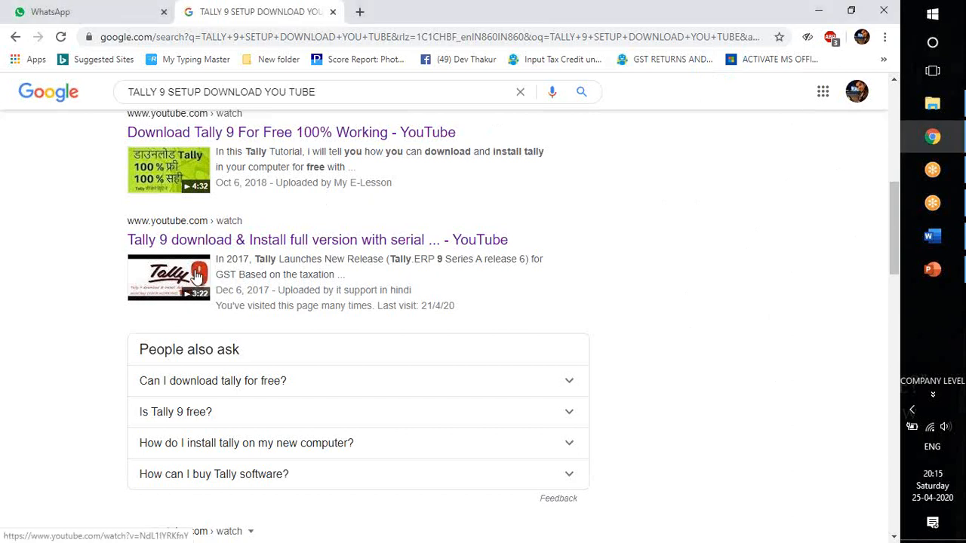
pyautogui.click(200, 276)
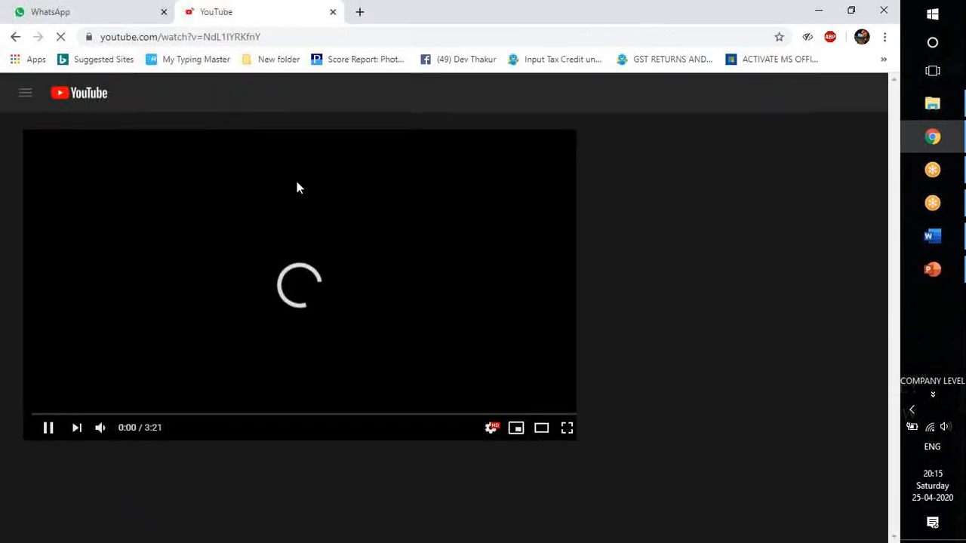
pyautogui.click(48, 429)
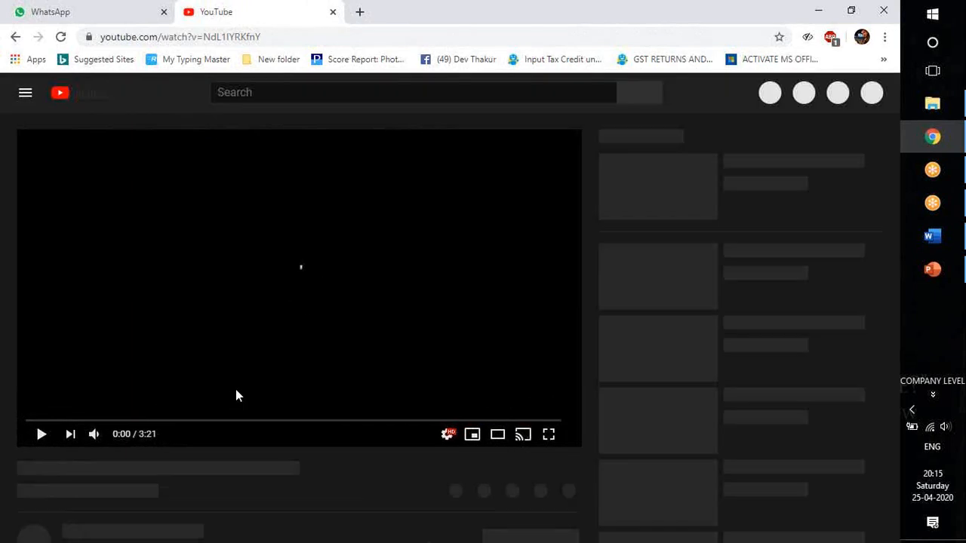
pyautogui.scroll(-2, 305, 317)
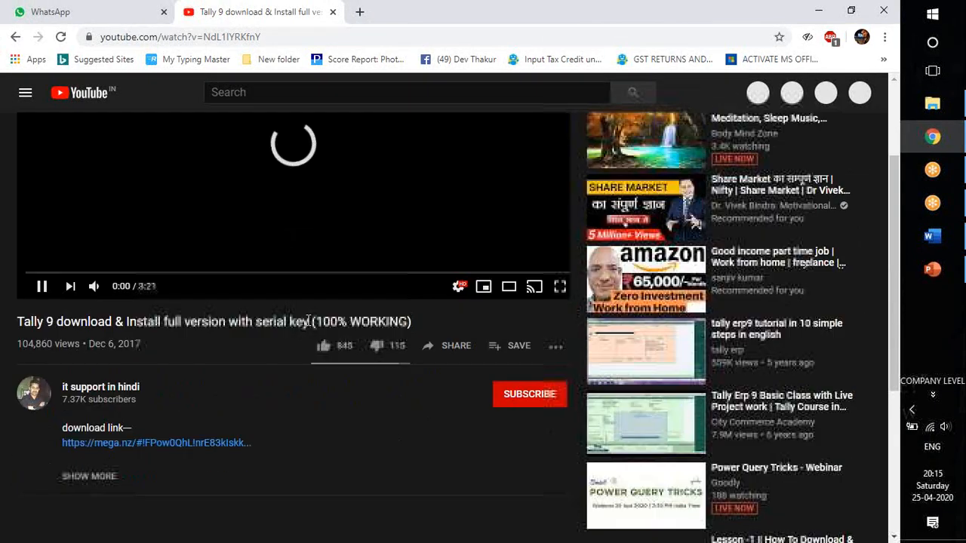
pyautogui.scroll(-2, 307, 319)
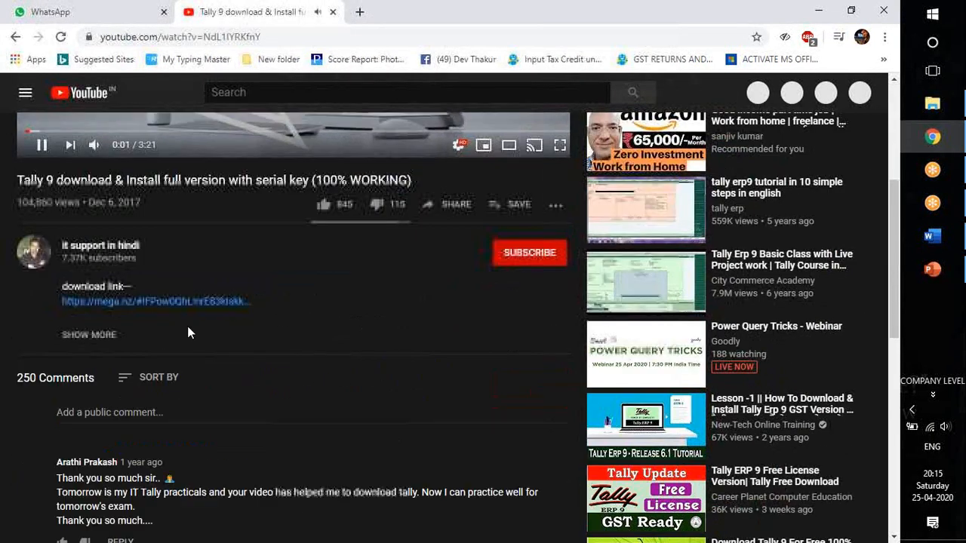
pyautogui.click(42, 144)
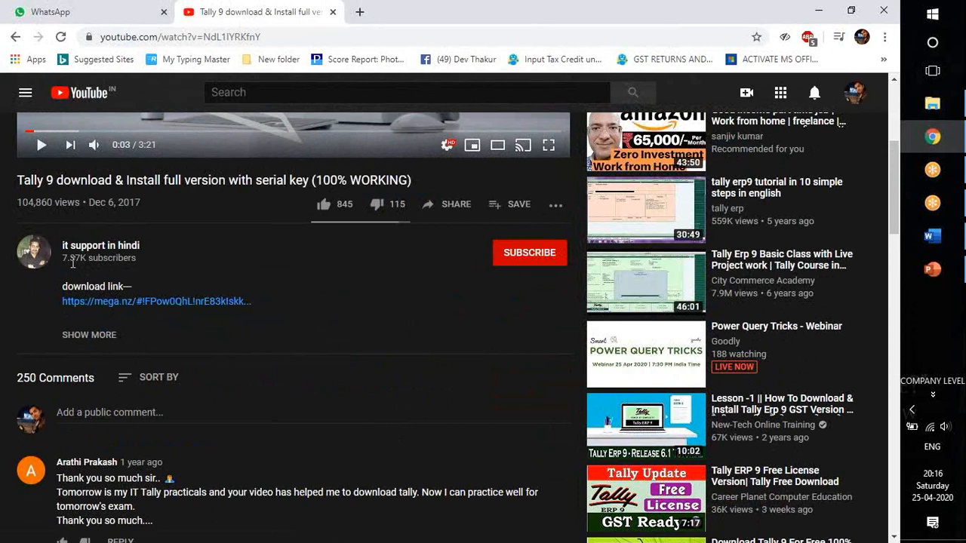
# Follow the MEGA link in the video description, download Tally 9.rar and open the downloaded archive.
pyautogui.click(163, 304)
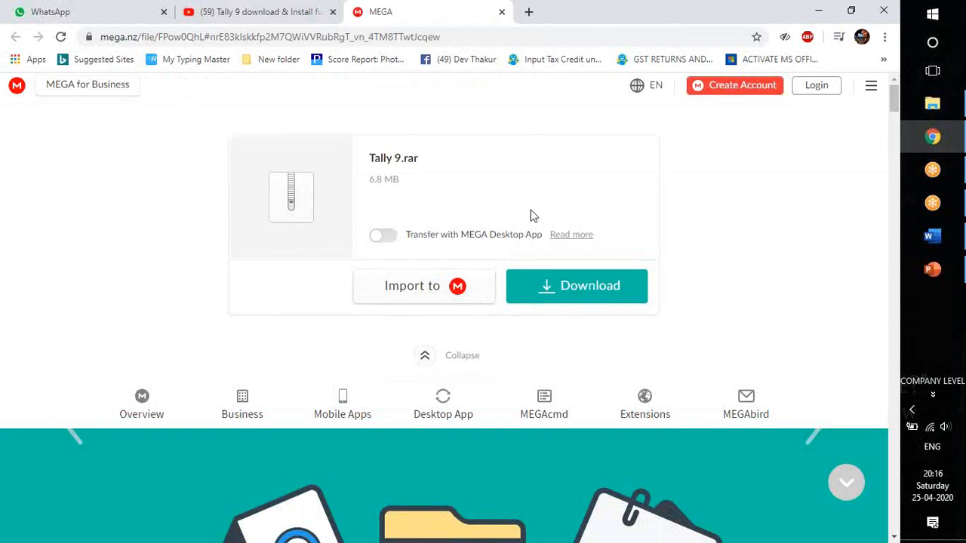
pyautogui.click(582, 297)
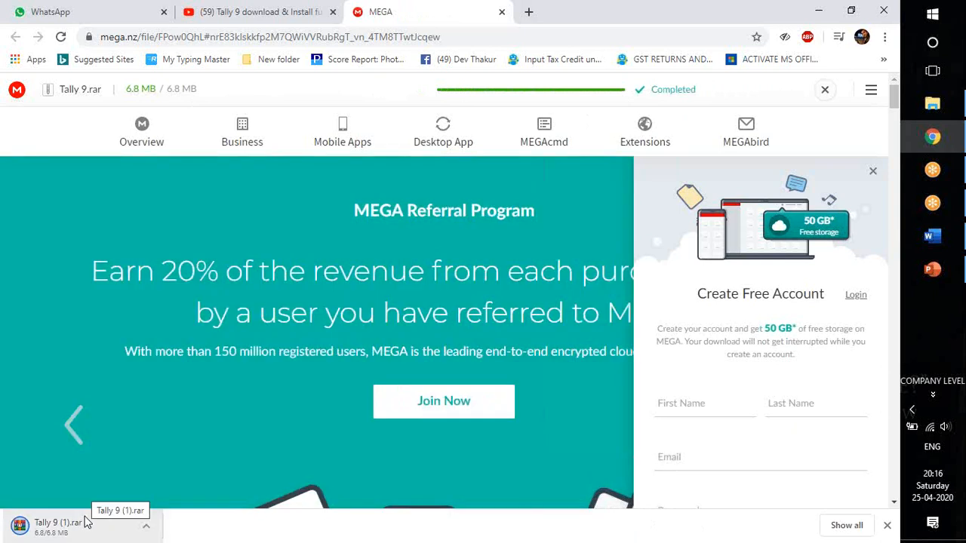
pyautogui.click(83, 522)
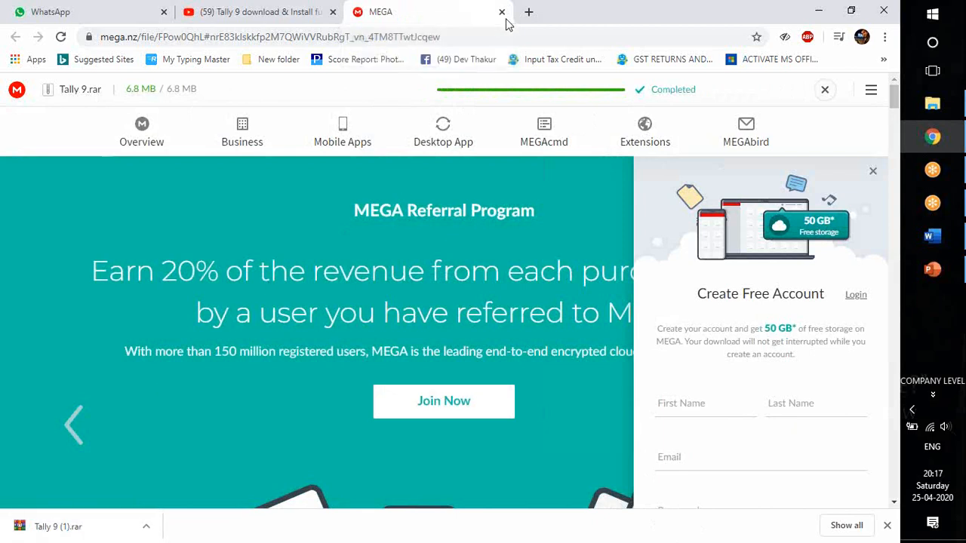
# Search in a new tab for "win rar setup download" and show the download options on the win-rar.com page.
pyautogui.hotkey('ctrl', 't')
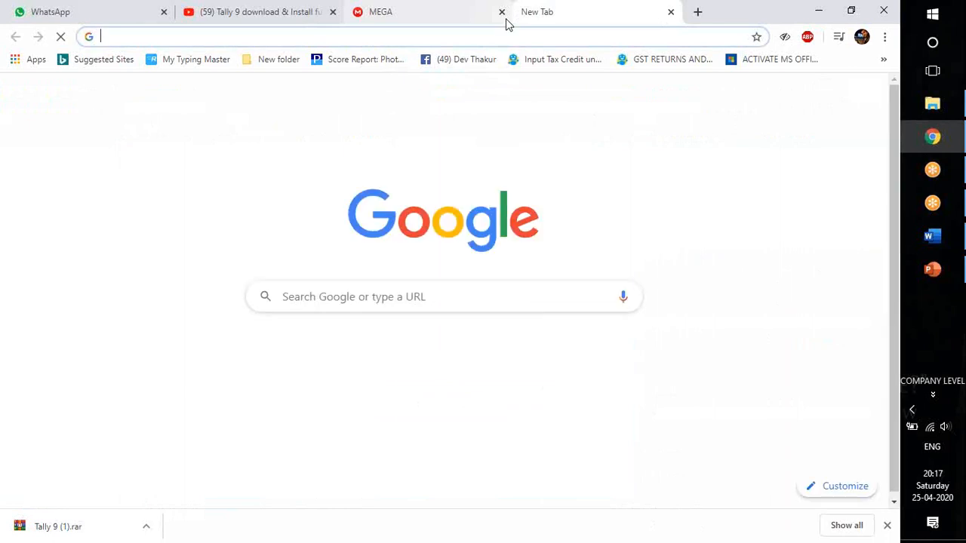
pyautogui.write('WI')
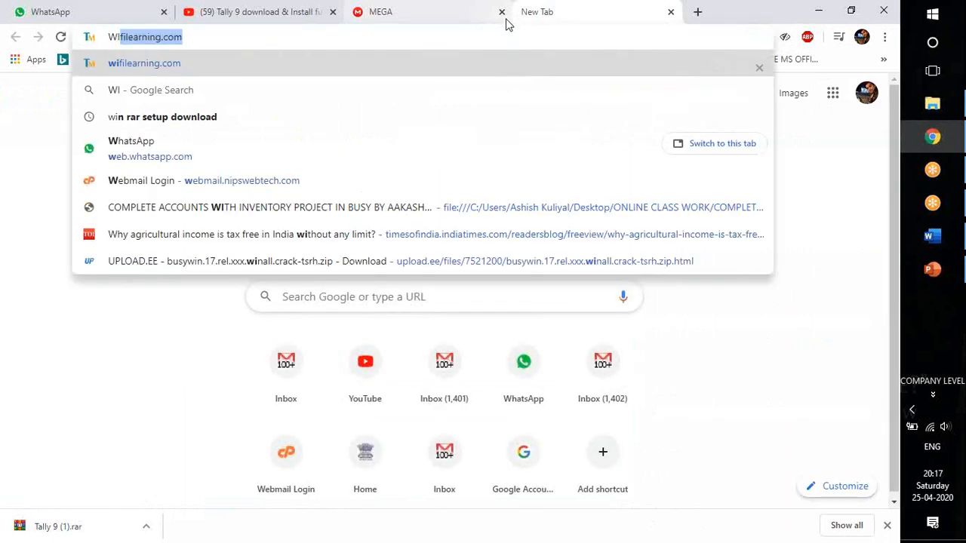
pyautogui.write('N RAR SET')
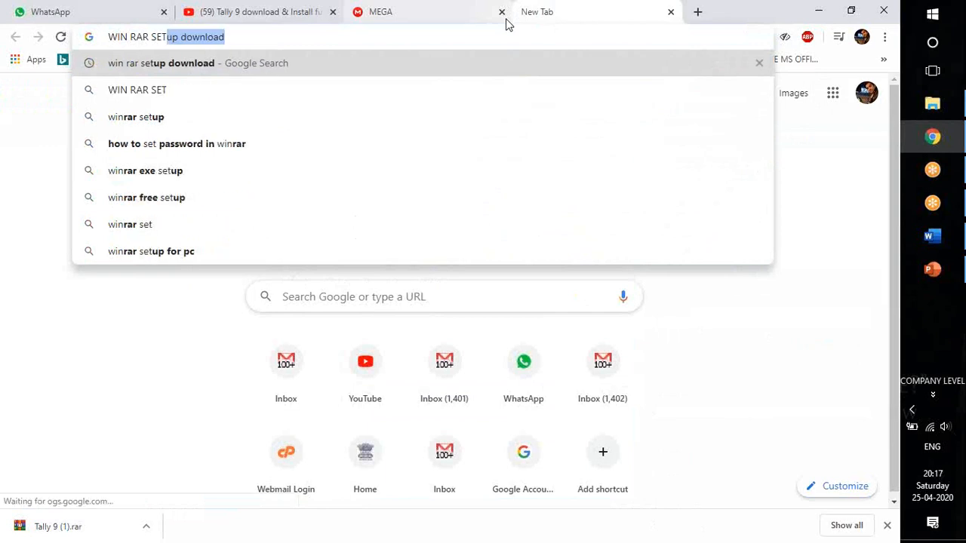
pyautogui.press('Right')
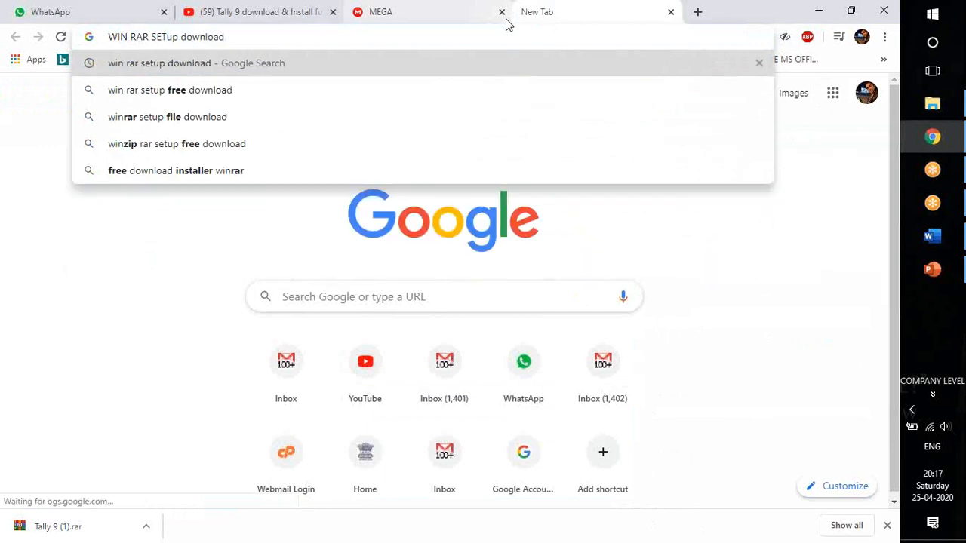
pyautogui.press('Return')
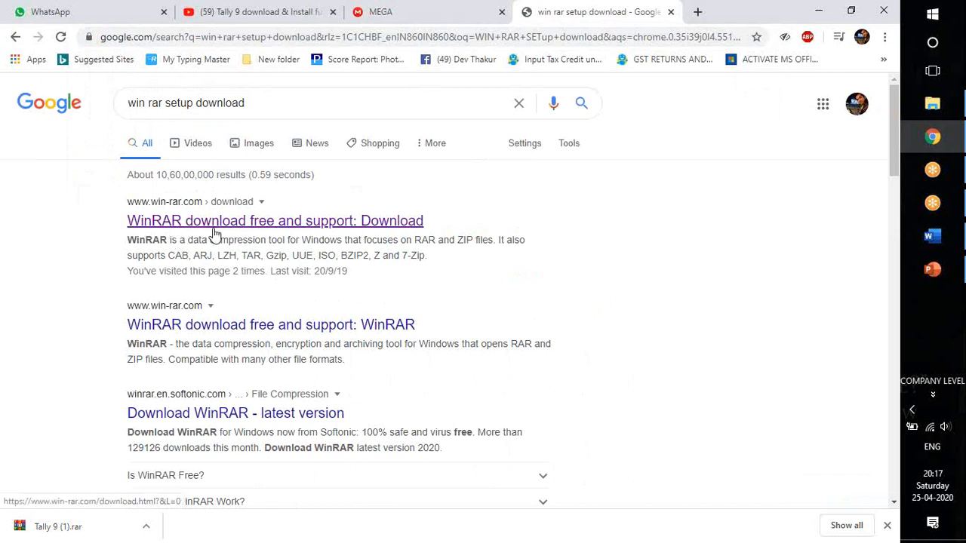
pyautogui.click(285, 223)
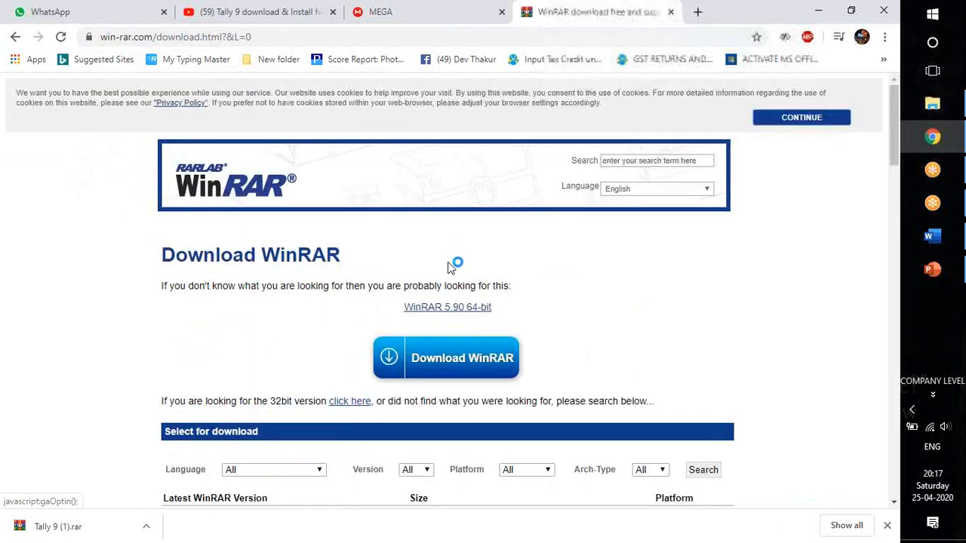
pyautogui.scroll(-1, 446, 276)
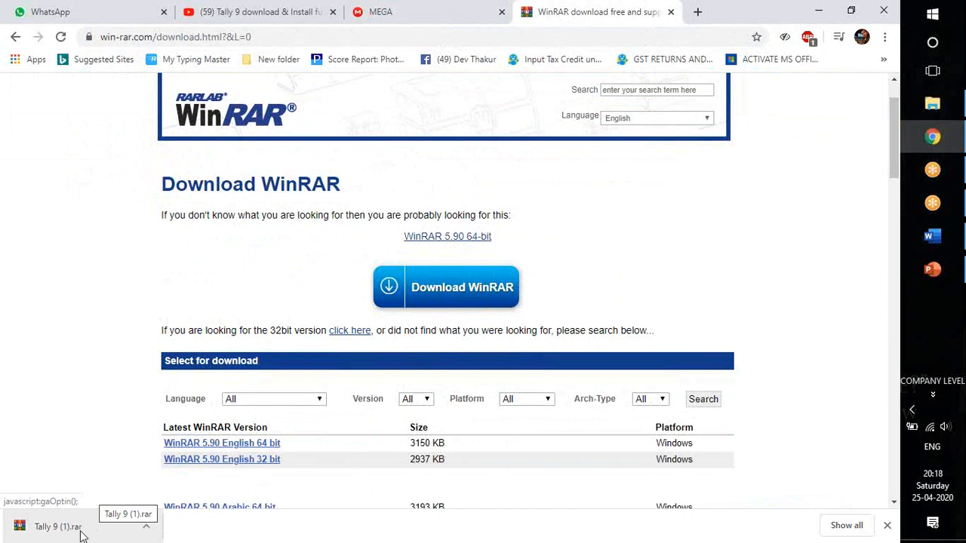
# Show the downloaded Tally 9 (1).rar in its Downloads folder.
pyautogui.click(146, 530)
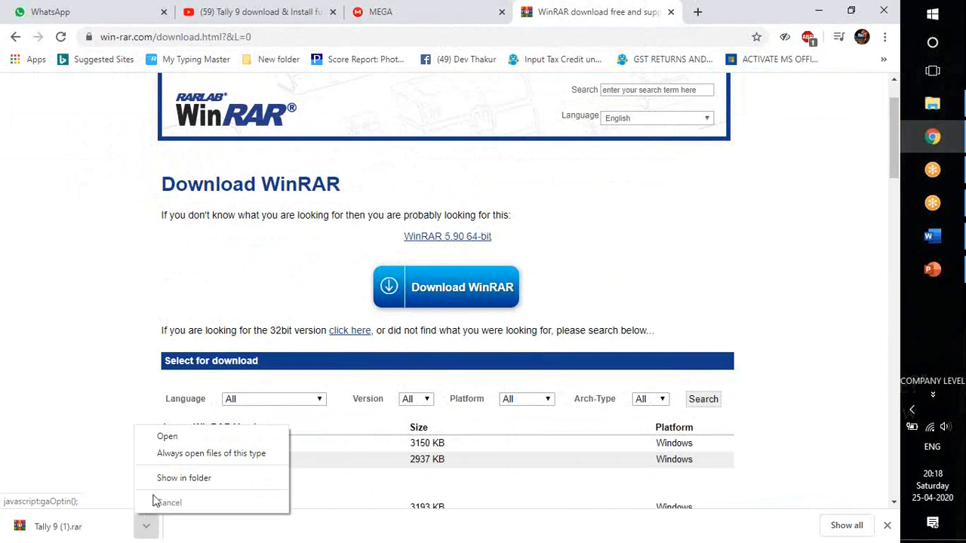
pyautogui.click(171, 480)
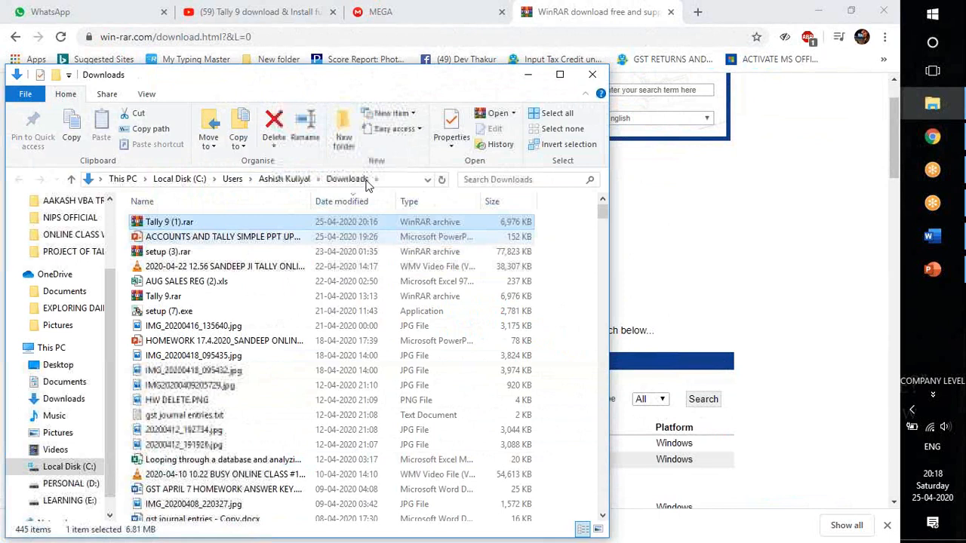
pyautogui.click(669, 27)
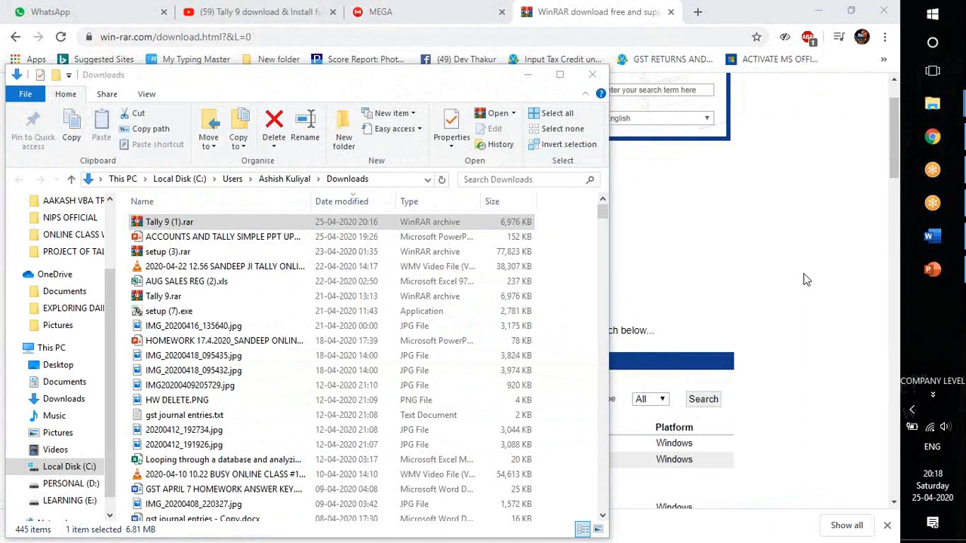
# Compare the Tally 9.rar and Tally 9 (1).rar archives with setup (7).exe in Downloads, leaving Tally 9 (1).rar selected.
pyautogui.click(182, 226)
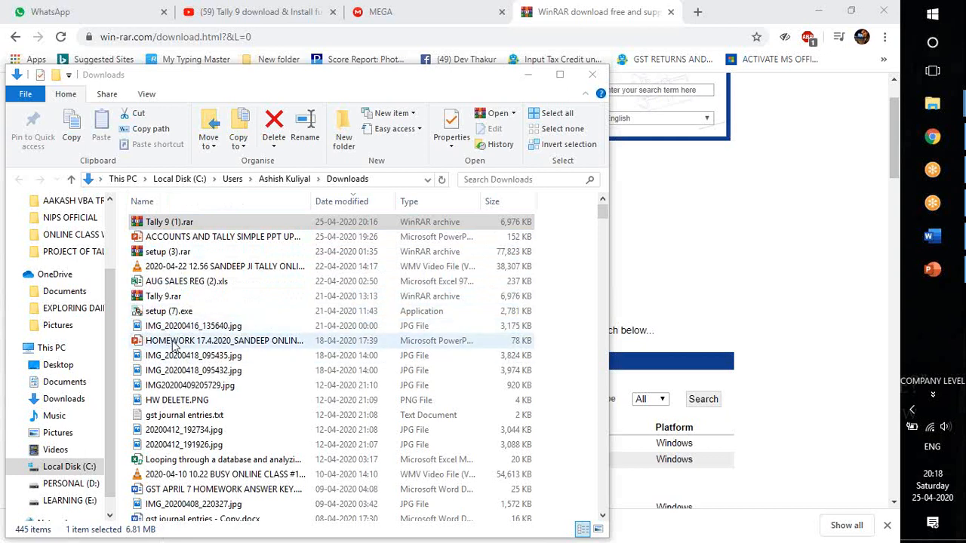
pyautogui.click(179, 299)
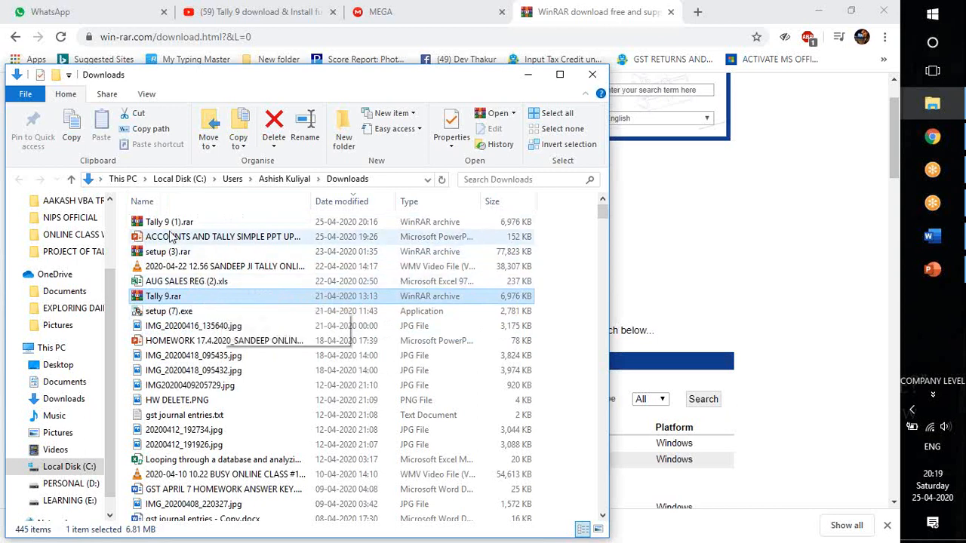
pyautogui.click(163, 223)
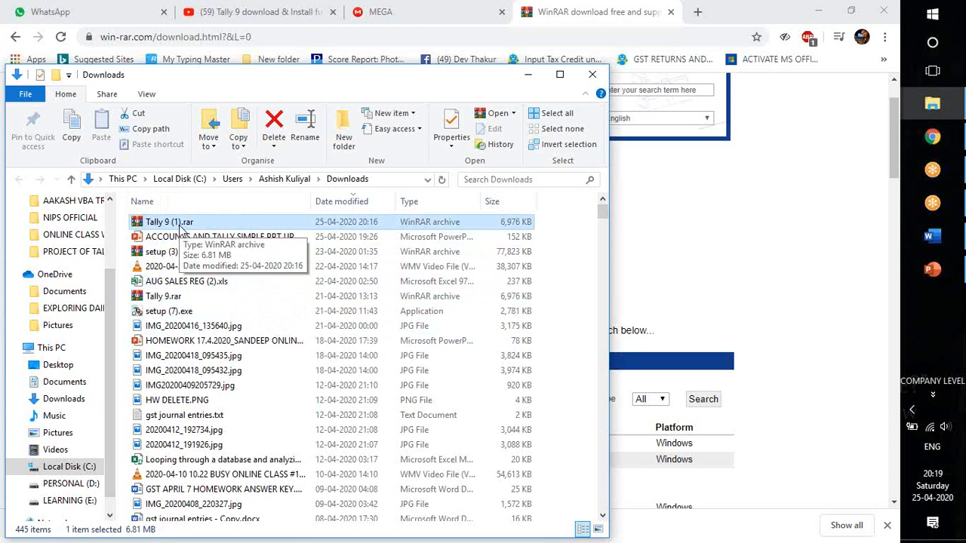
pyautogui.click(183, 311)
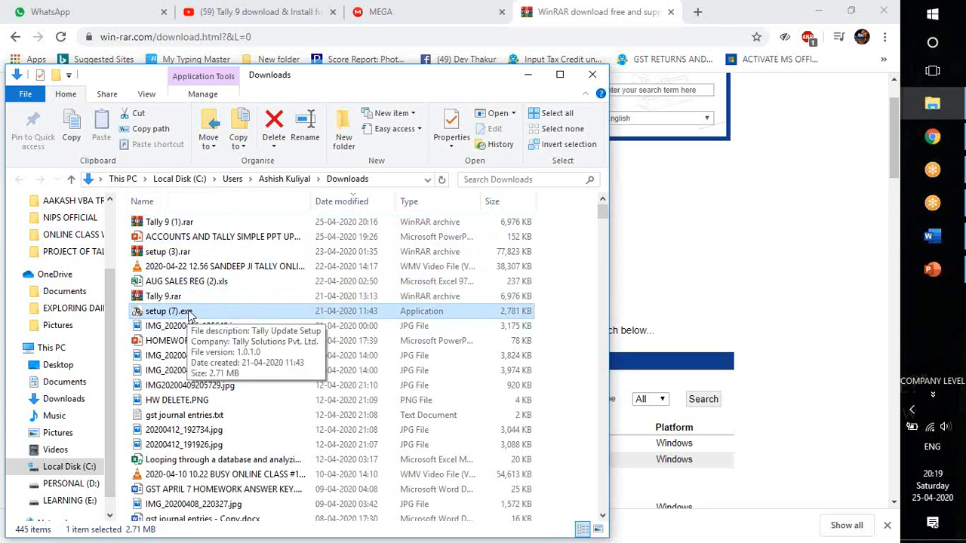
pyautogui.click(185, 223)
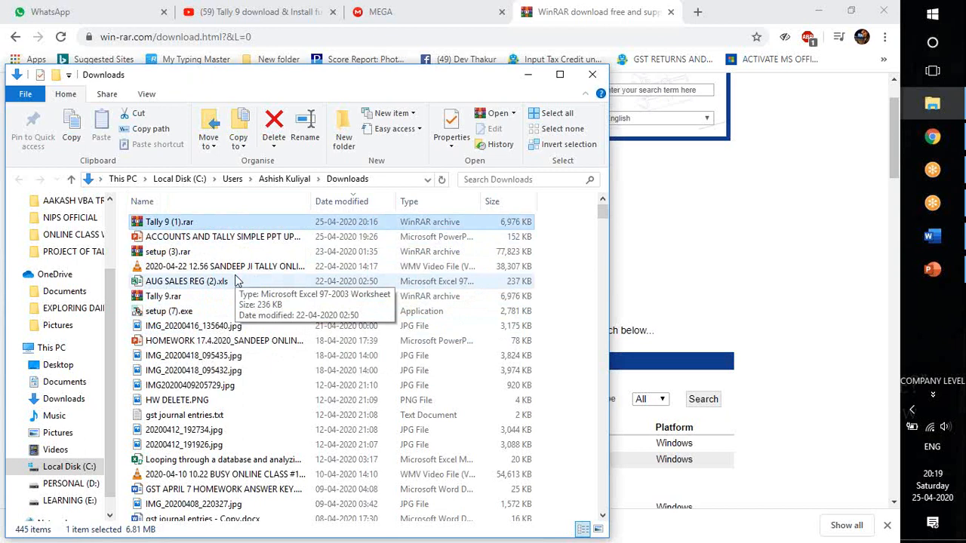
# Extract Tally 9 (1).rar into a Tally 9 (1) folder inside Downloads, keeping the default extraction options.
pyautogui.rightClick(316, 225)
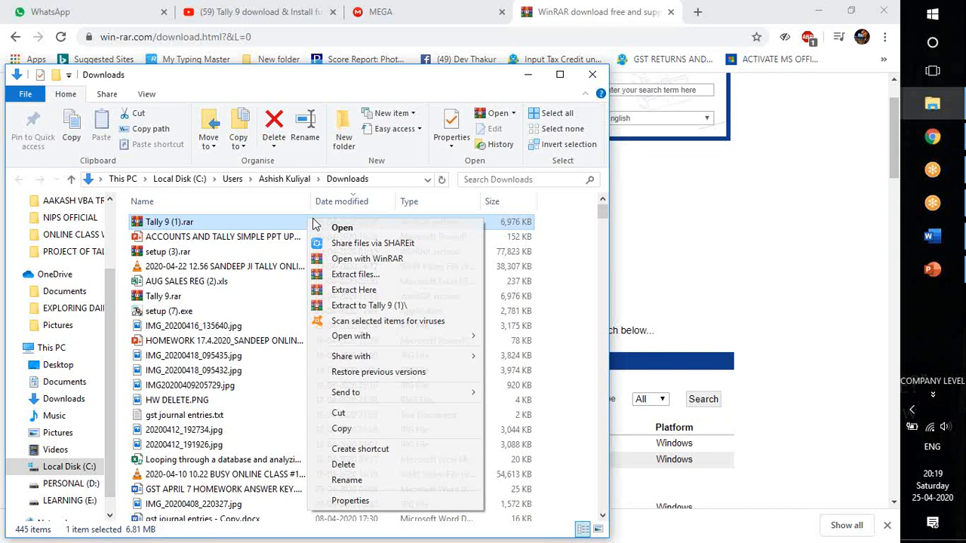
pyautogui.click(360, 276)
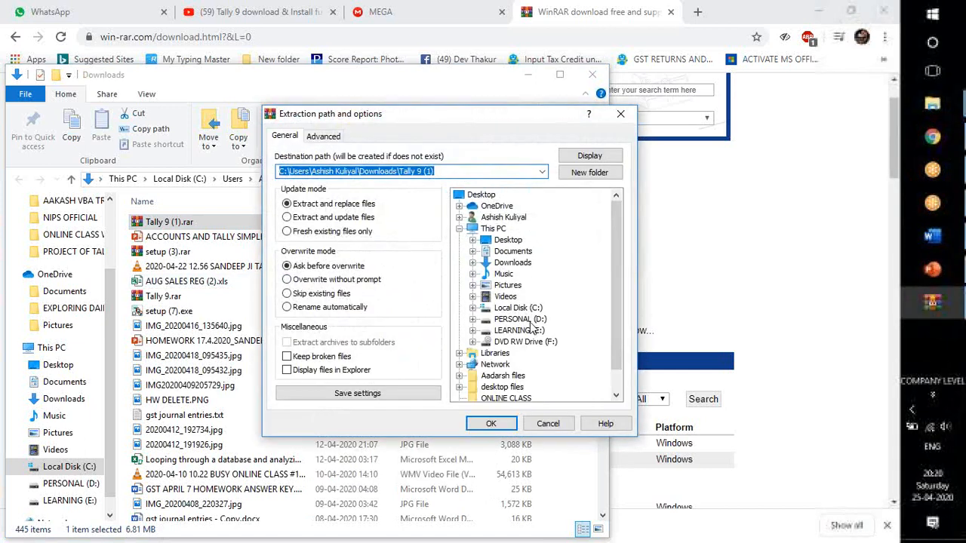
pyautogui.click(491, 424)
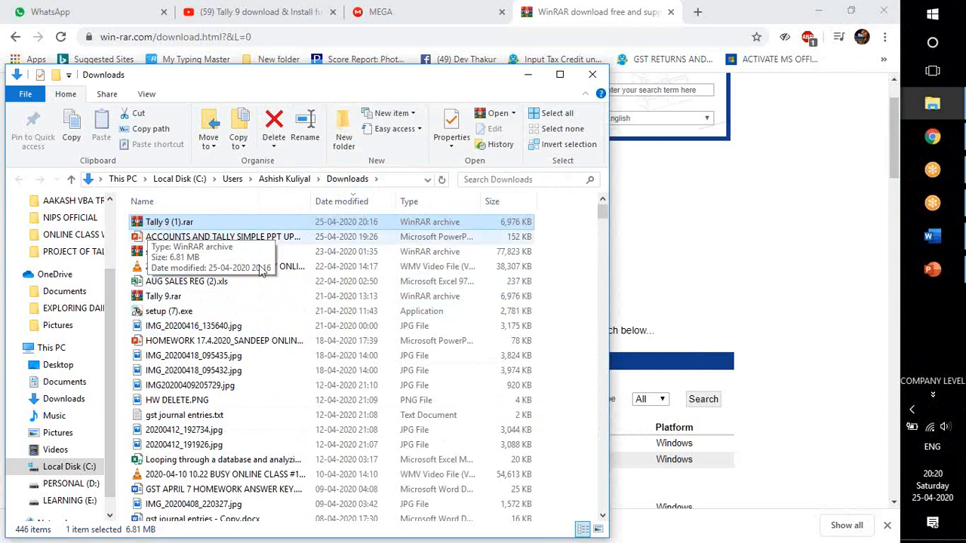
# Look for the extracted Tally folder in Downloads, sorting the files from oldest to newest and closing the antivirus alert.
pyautogui.click(286, 345)
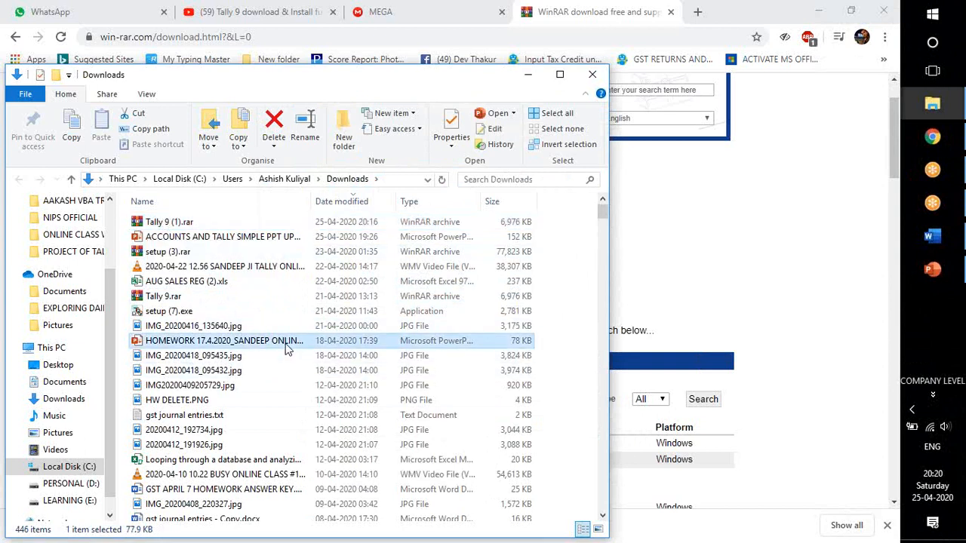
pyautogui.scroll(-20, 285, 345)
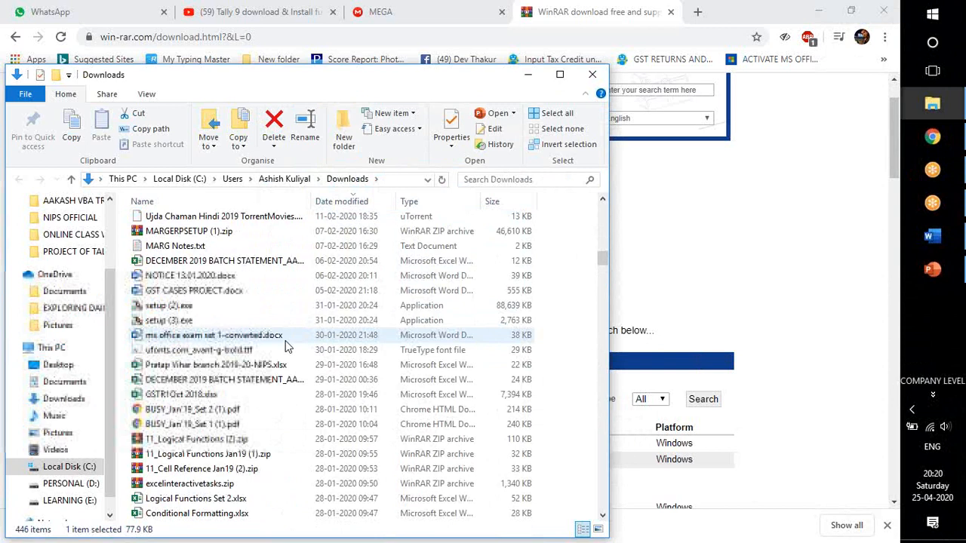
pyautogui.scroll(20, 286, 345)
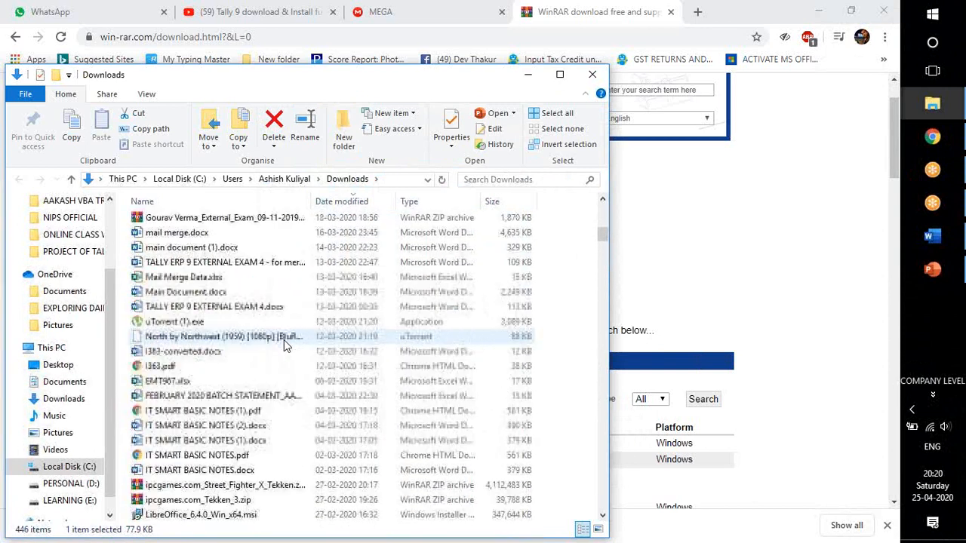
pyautogui.scroll(5, 286, 341)
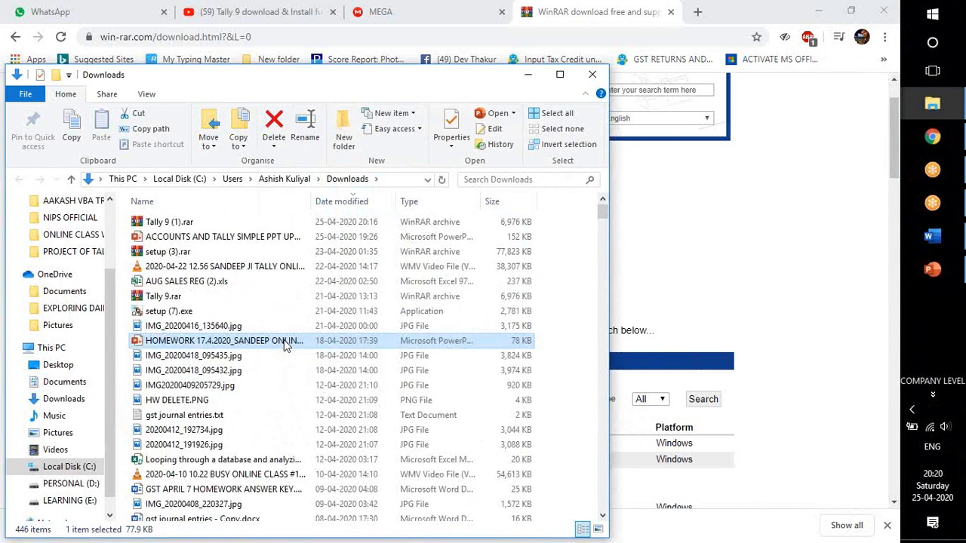
pyautogui.click(346, 209)
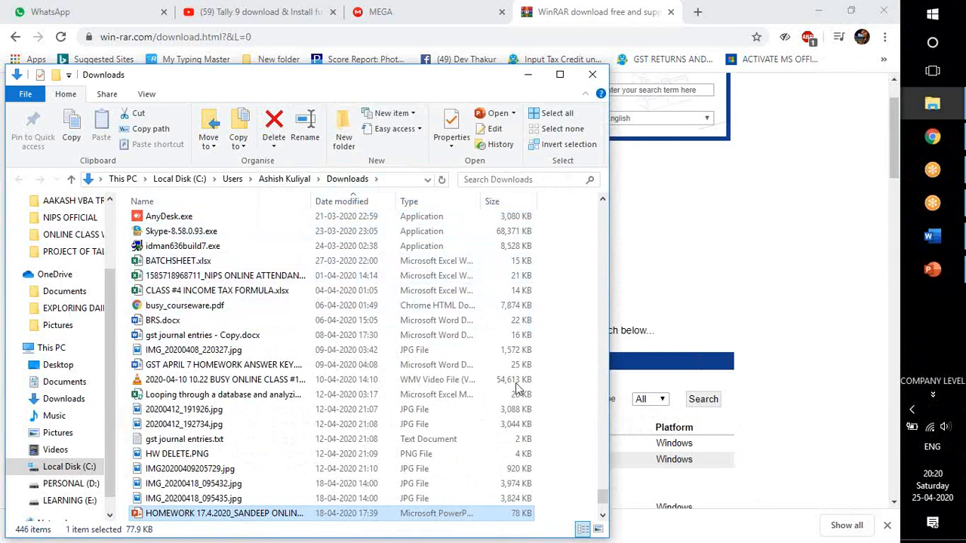
pyautogui.scroll(3, 500, 388)
pyautogui.scroll(-5, 528, 452)
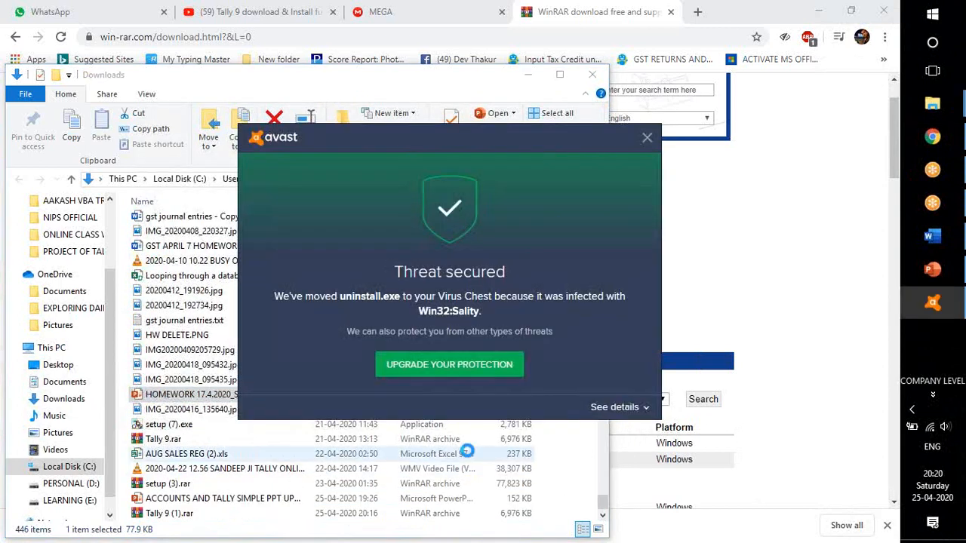
pyautogui.click(644, 139)
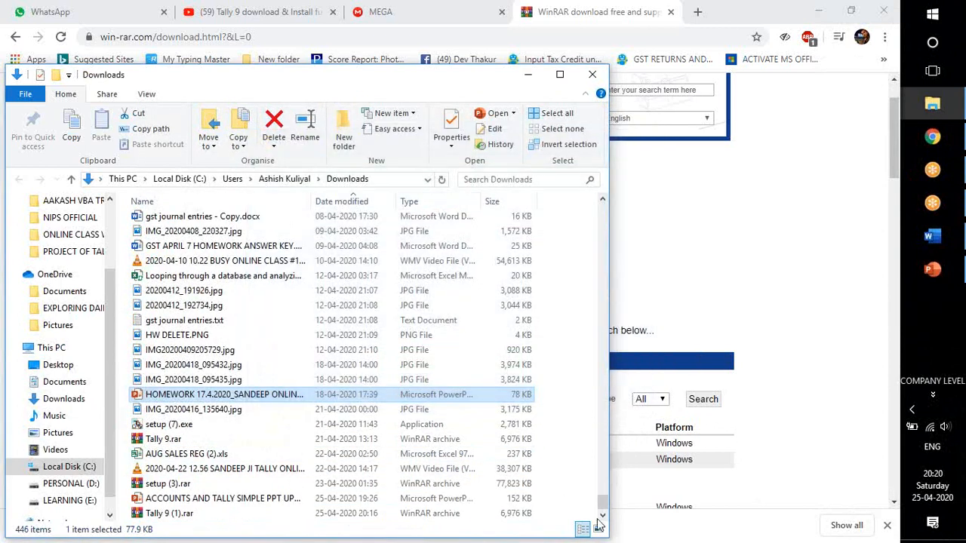
# Locate the Tally 9 and Tally 9 (1) folders among the Downloads subfolders and select Tally 9 (1).
pyautogui.click(384, 426)
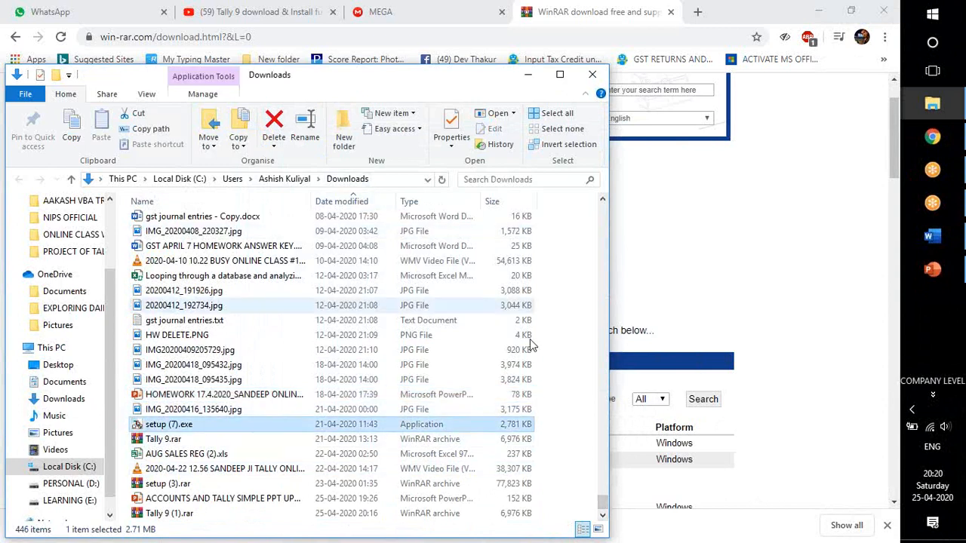
pyautogui.moveTo(602, 503); pyautogui.dragTo(605, 196)
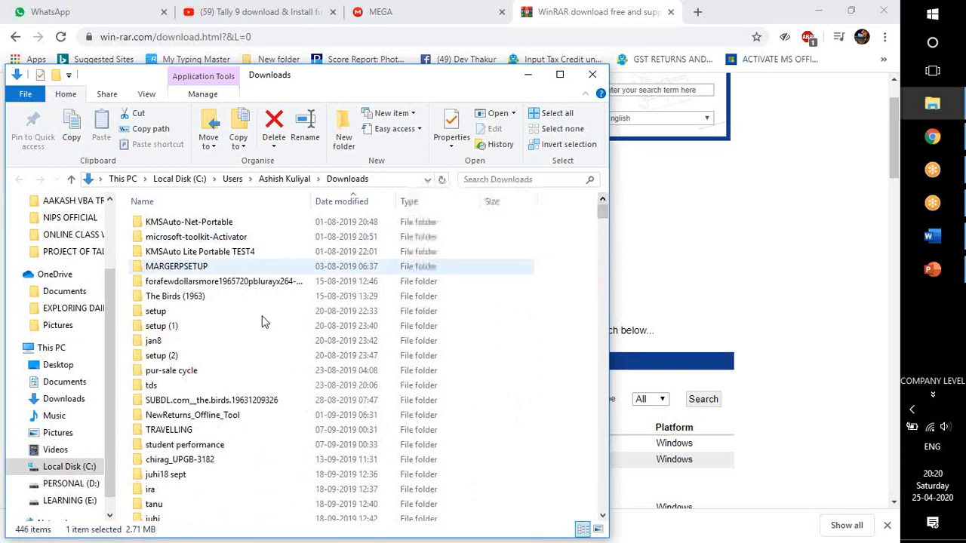
pyautogui.scroll(-9, 215, 348)
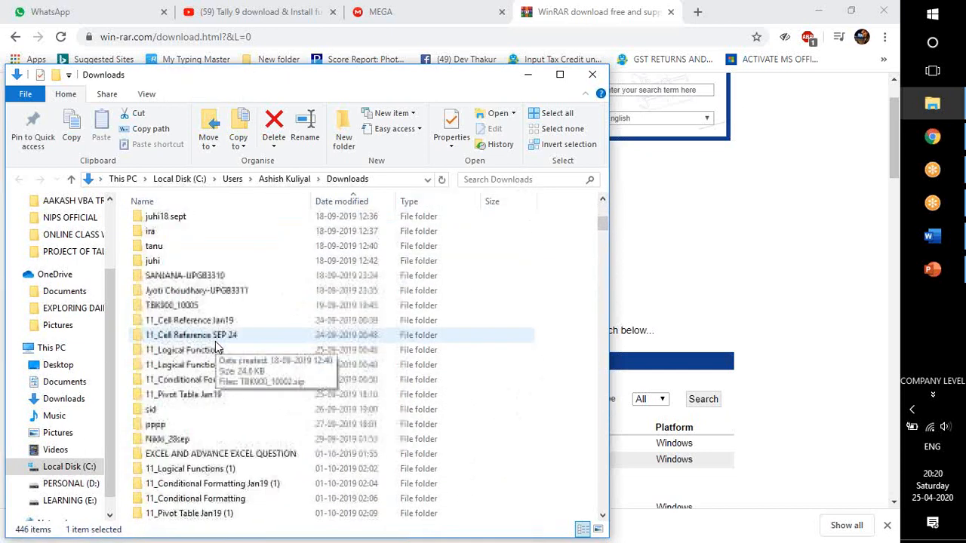
pyautogui.scroll(-15, 217, 347)
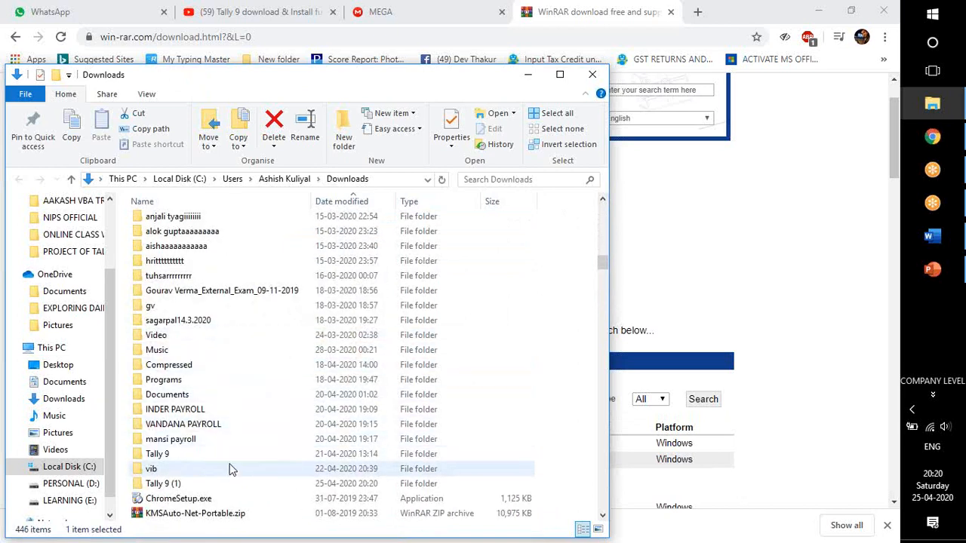
pyautogui.click(194, 455)
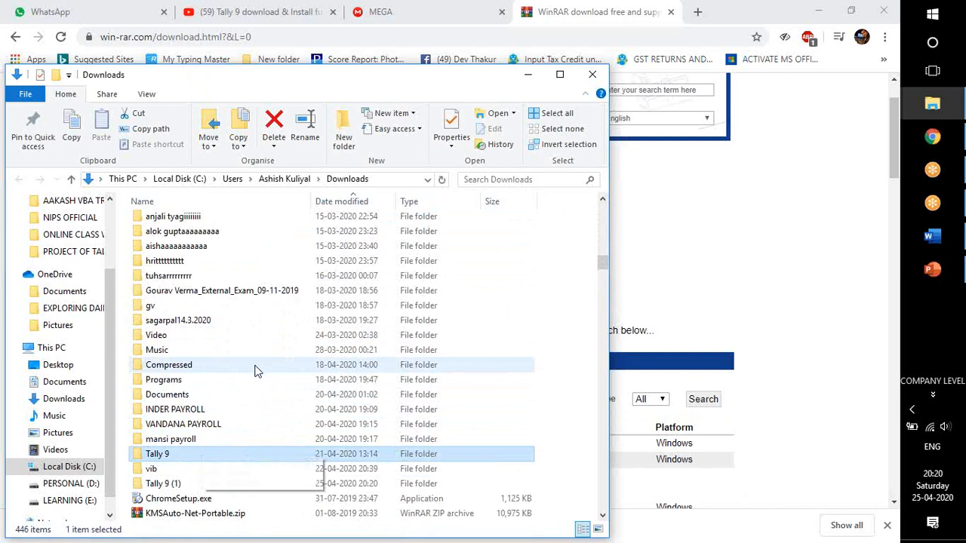
pyautogui.click(332, 485)
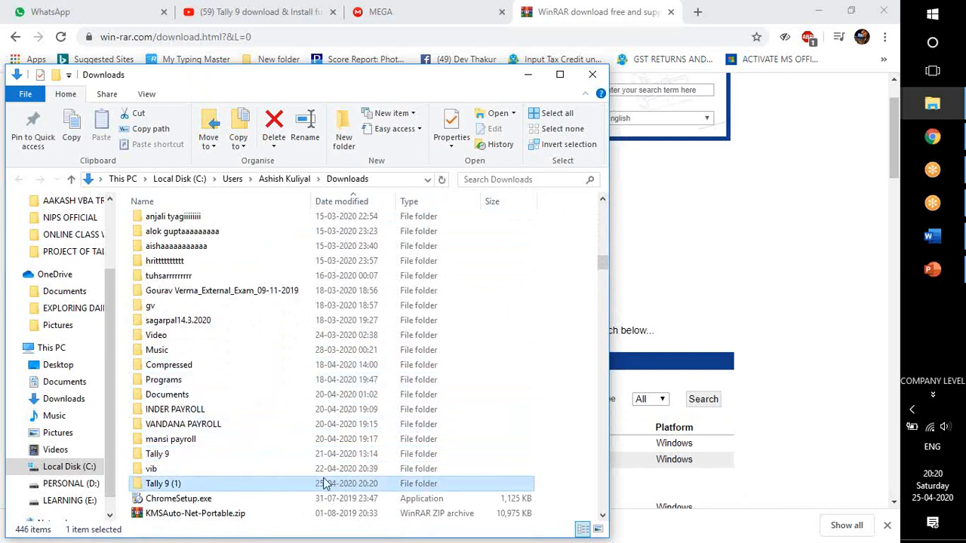
# Sort Downloads by modification date with the newest files first and select Tally 9 (1).rar.
pyautogui.click(345, 203)
pyautogui.scroll(7, 321, 302)
pyautogui.scroll(10, 315, 330)
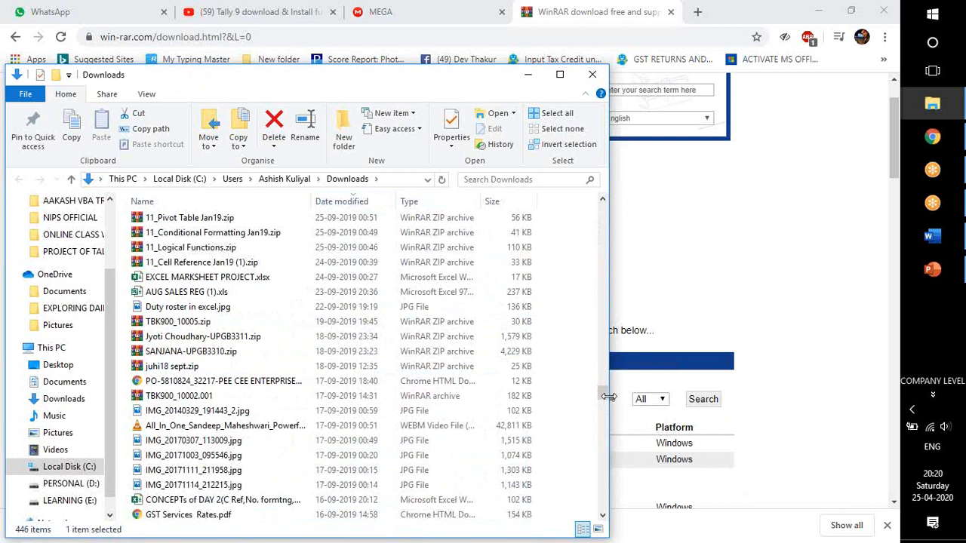
pyautogui.moveTo(601, 392); pyautogui.dragTo(601, 196)
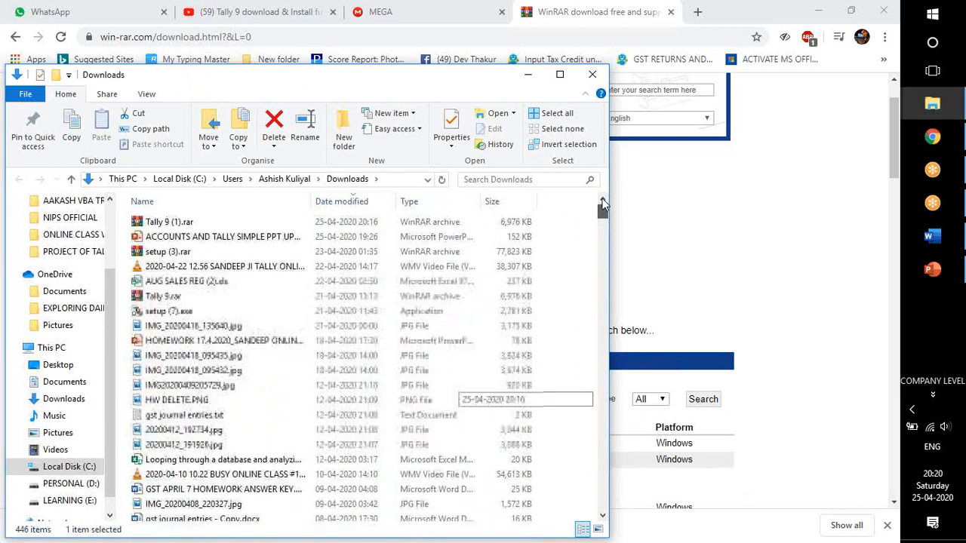
pyautogui.click(359, 222)
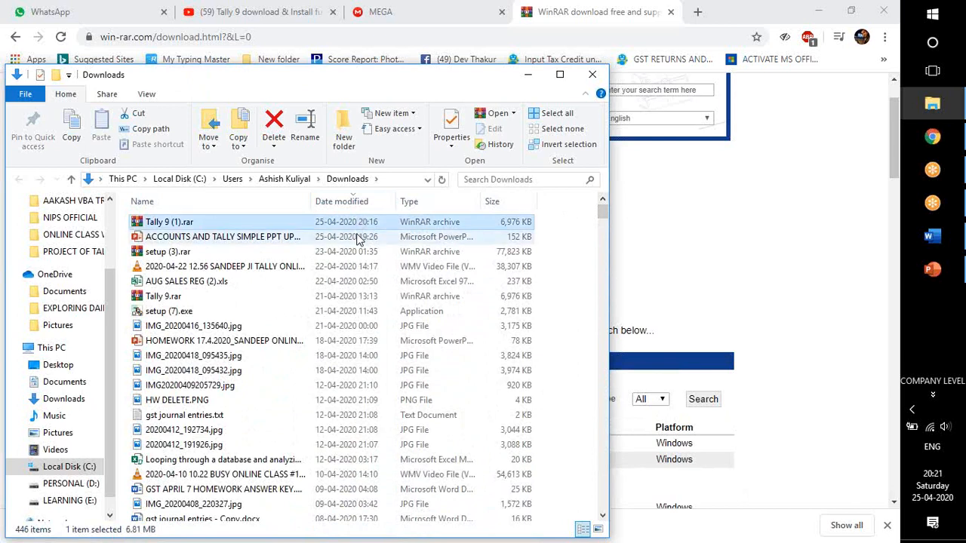
# Look through the date-sorted Downloads list for the extracted folder, refresh the view and reselect Tally 9 (1).rar.
pyautogui.scroll(-20, 351, 315)
pyautogui.scroll(-20, 349, 311)
pyautogui.scroll(-10, 349, 310)
pyautogui.scroll(6, 349, 310)
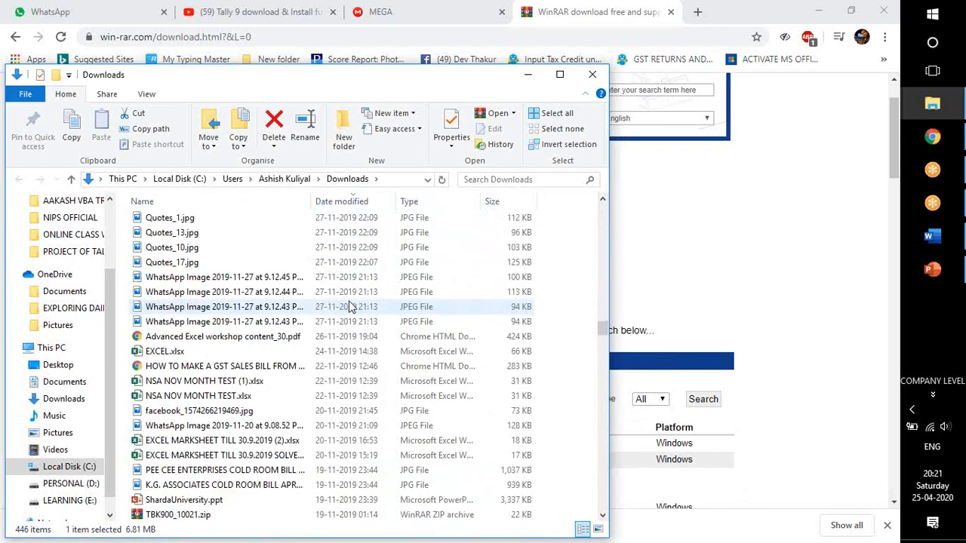
pyautogui.scroll(20, 349, 308)
pyautogui.scroll(5, 332, 262)
pyautogui.rightClick(564, 258)
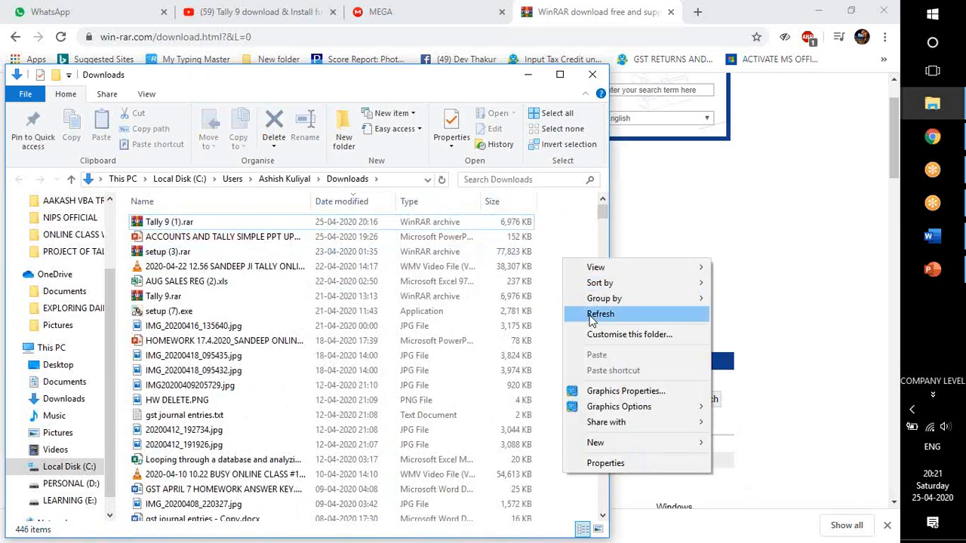
pyautogui.click(591, 315)
pyautogui.click(349, 222)
# Switch the Downloads date order between oldest first and newest first, leaving the newest files first.
pyautogui.click(343, 202)
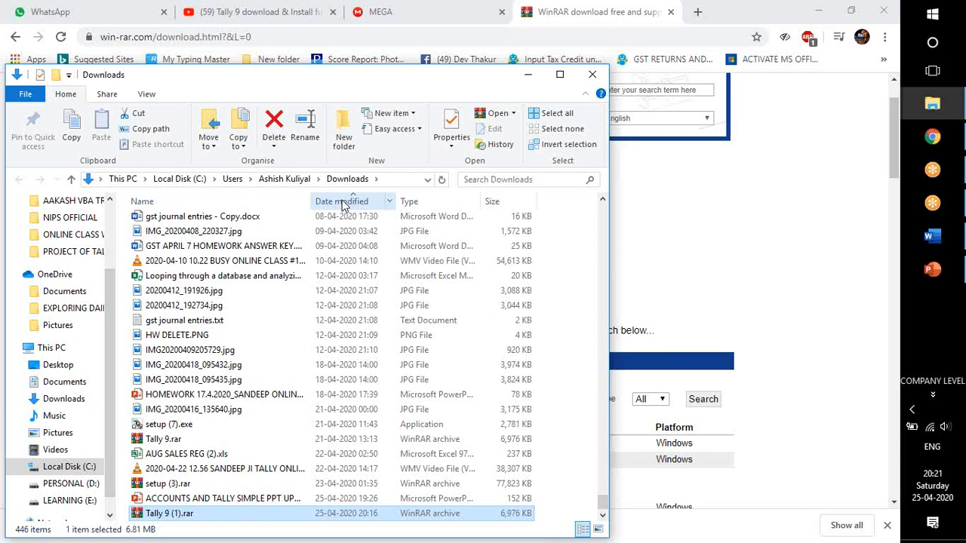
pyautogui.click(343, 204)
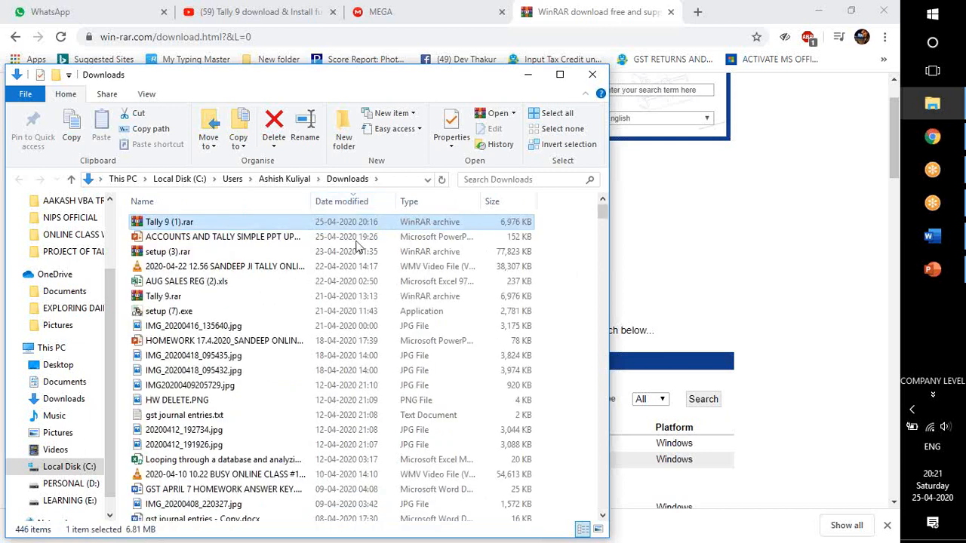
pyautogui.click(344, 203)
pyautogui.click(345, 204)
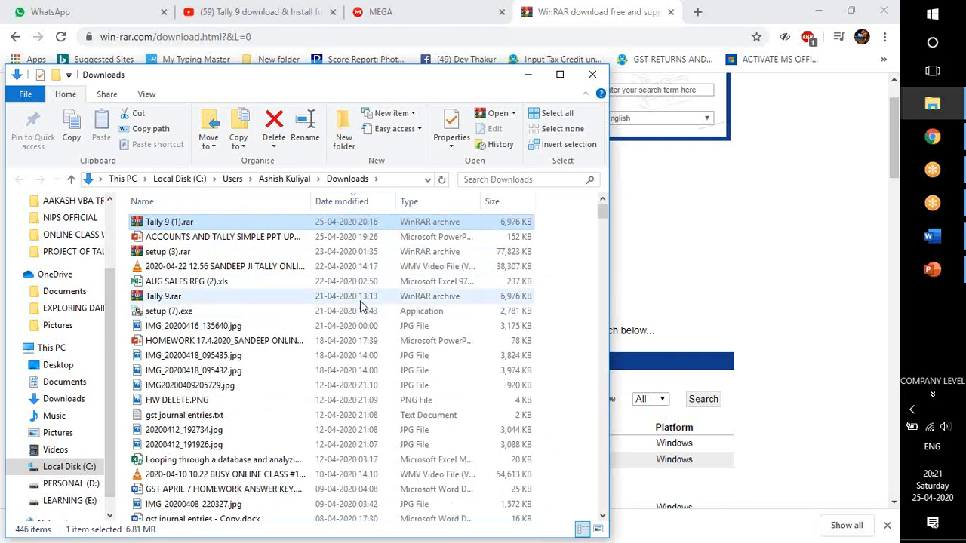
# Sort Downloads by file type and look through the archives and folders for the extracted Tally 9 folders.
pyautogui.click(419, 203)
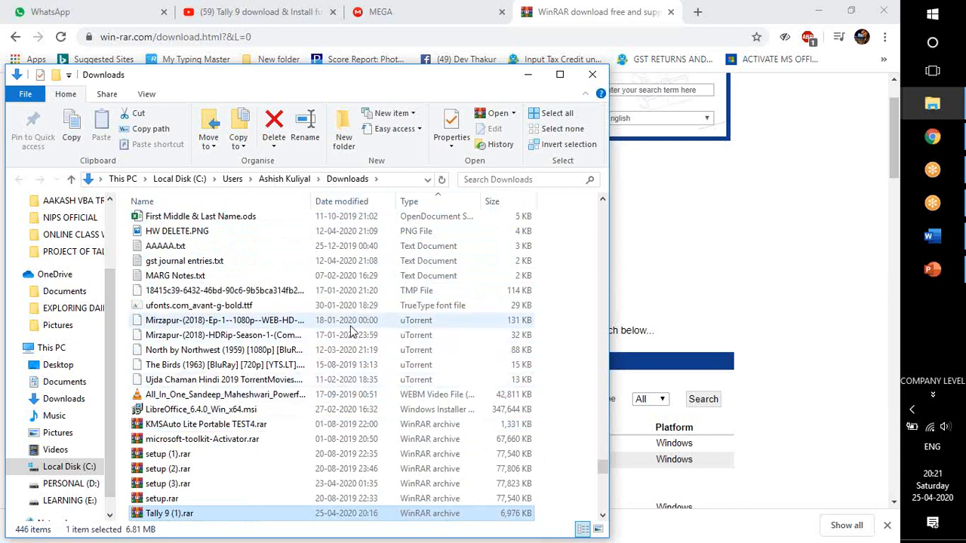
pyautogui.click(302, 336)
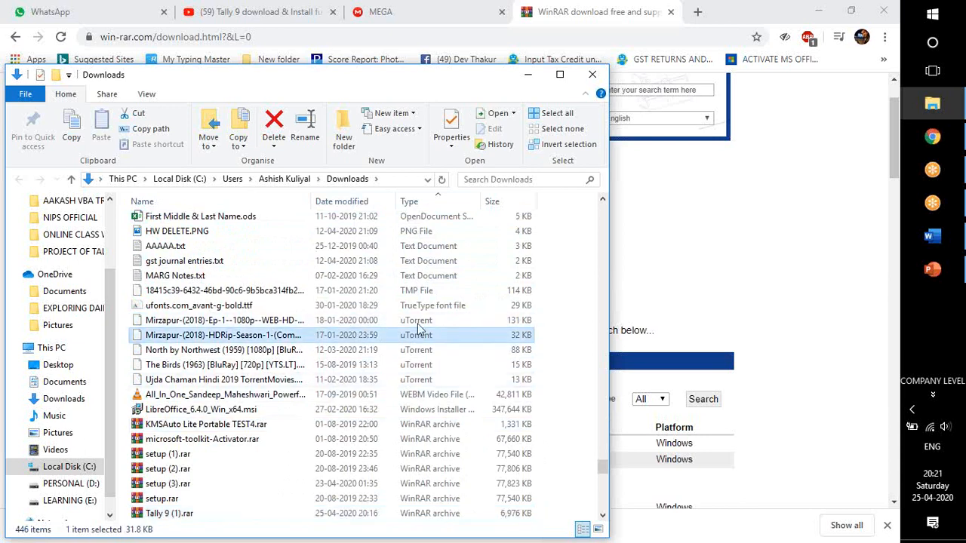
pyautogui.scroll(-15, 426, 378)
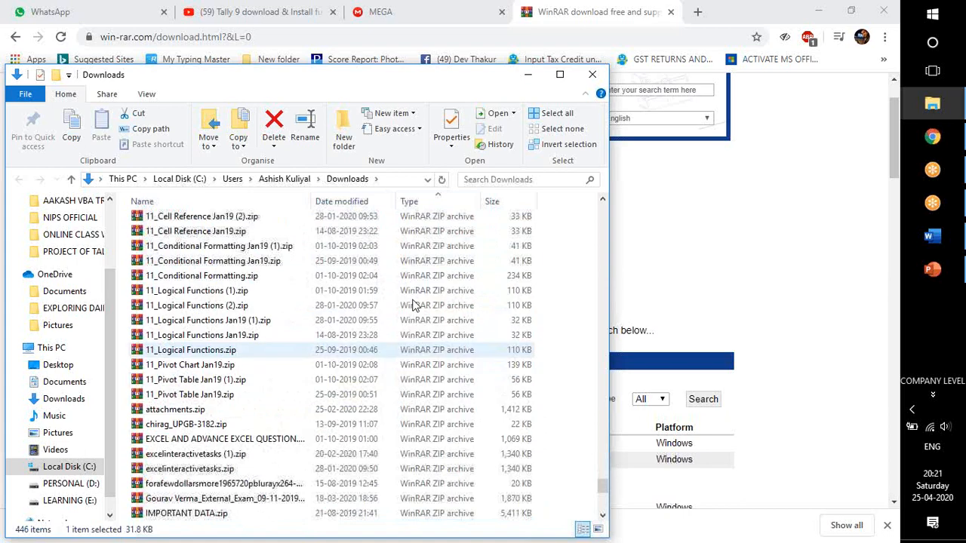
pyautogui.scroll(-2, 414, 385)
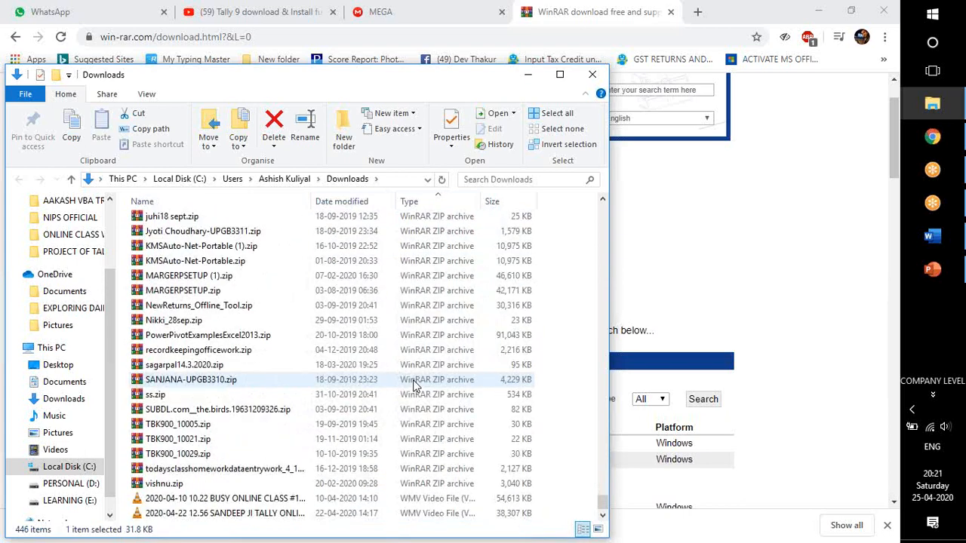
pyautogui.scroll(20, 415, 377)
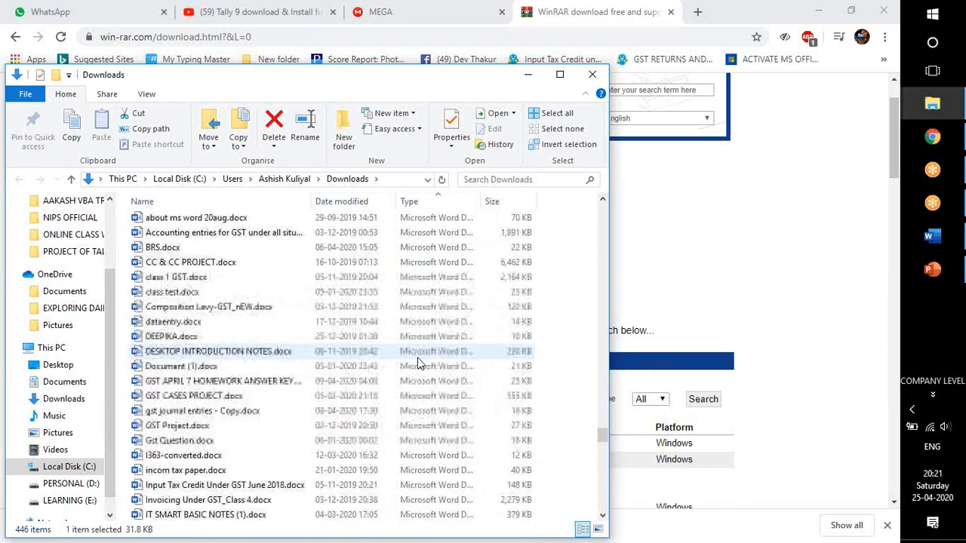
pyautogui.scroll(1, 285, 331)
pyautogui.scroll(15, 286, 337)
pyautogui.scroll(20, 285, 337)
pyautogui.scroll(20, 286, 337)
pyautogui.scroll(-5, 285, 338)
pyautogui.scroll(2, 183, 233)
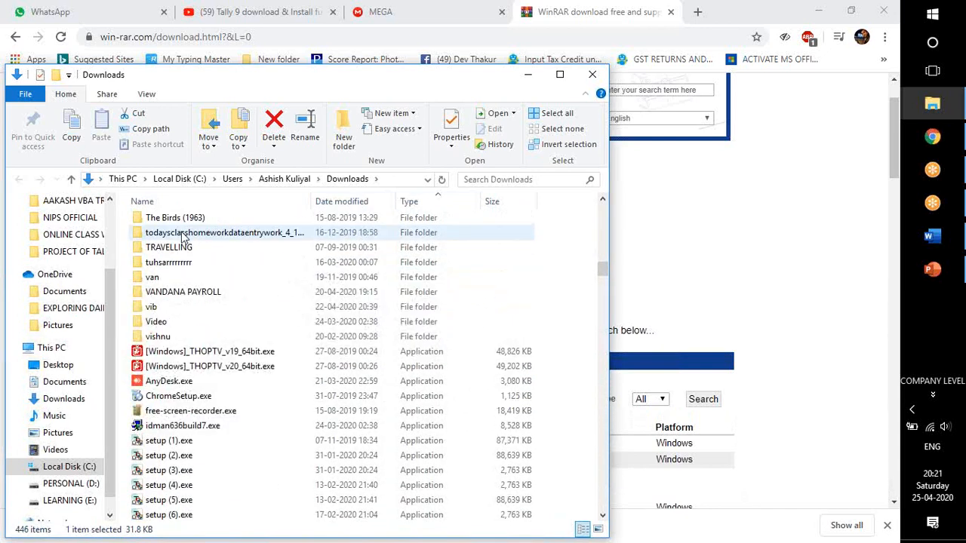
pyautogui.scroll(7, 188, 248)
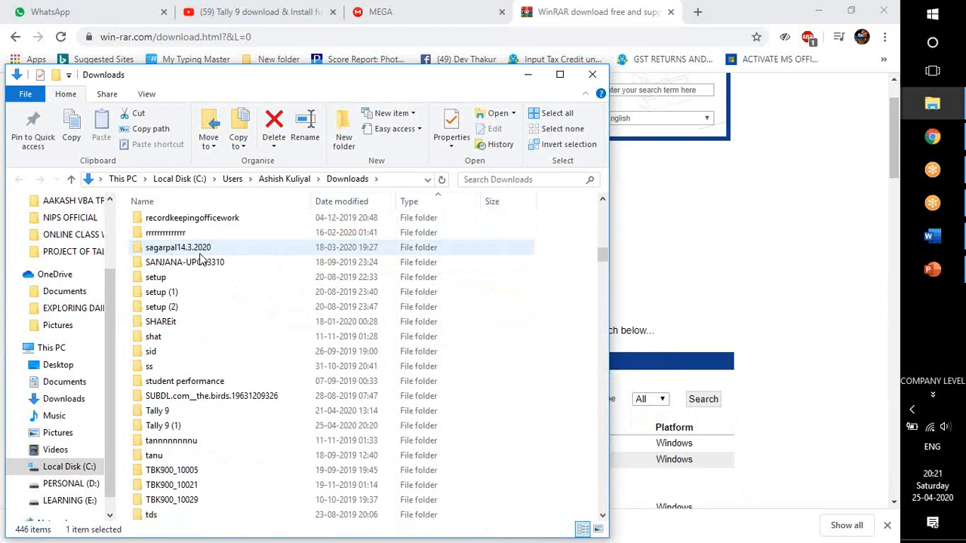
pyautogui.scroll(-9, 200, 259)
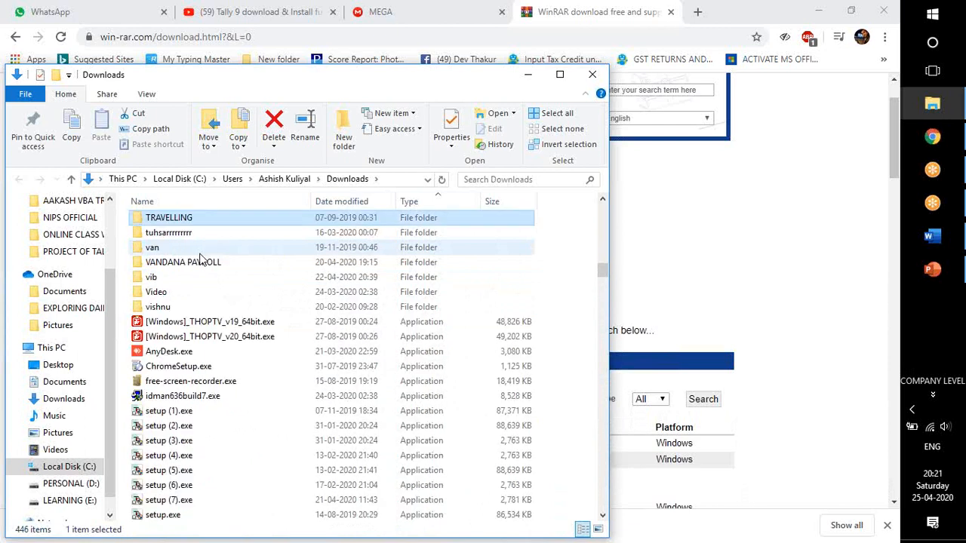
# Find the items starting with T in the type-sorted Downloads list and select the Tally 9 folder.
pyautogui.press('t')
pyautogui.press('t')
pyautogui.press('t')
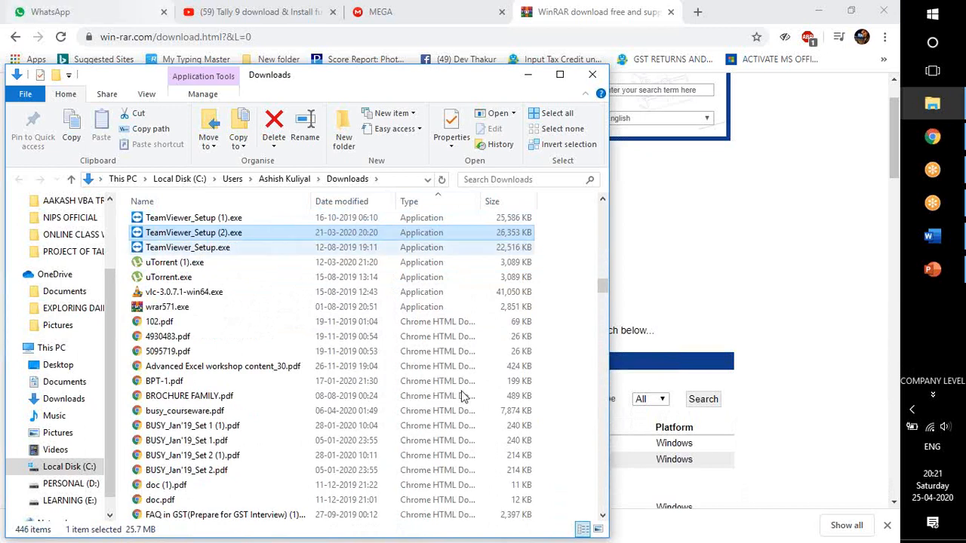
pyautogui.scroll(5, 464, 397)
pyautogui.moveTo(602, 282); pyautogui.dragTo(611, 185)
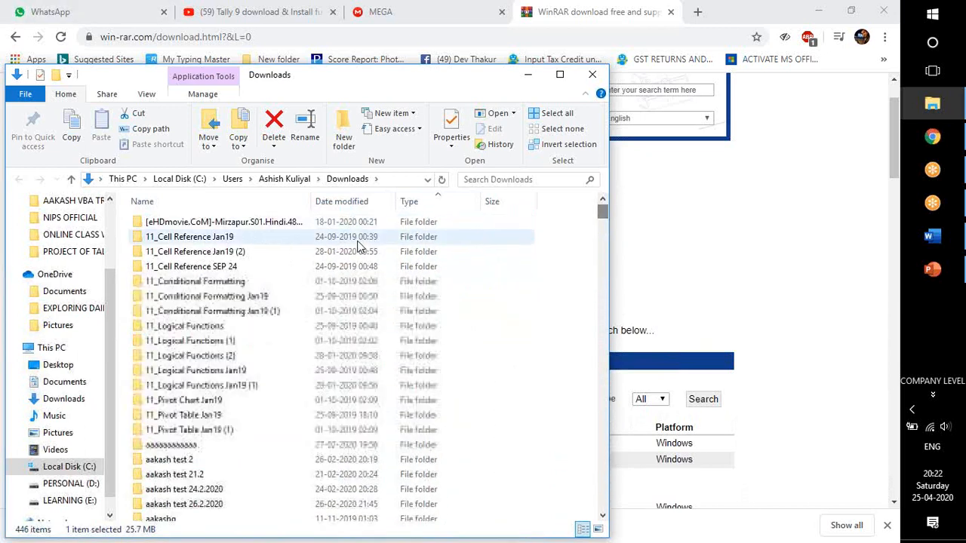
pyautogui.click(357, 239)
pyautogui.press('t')
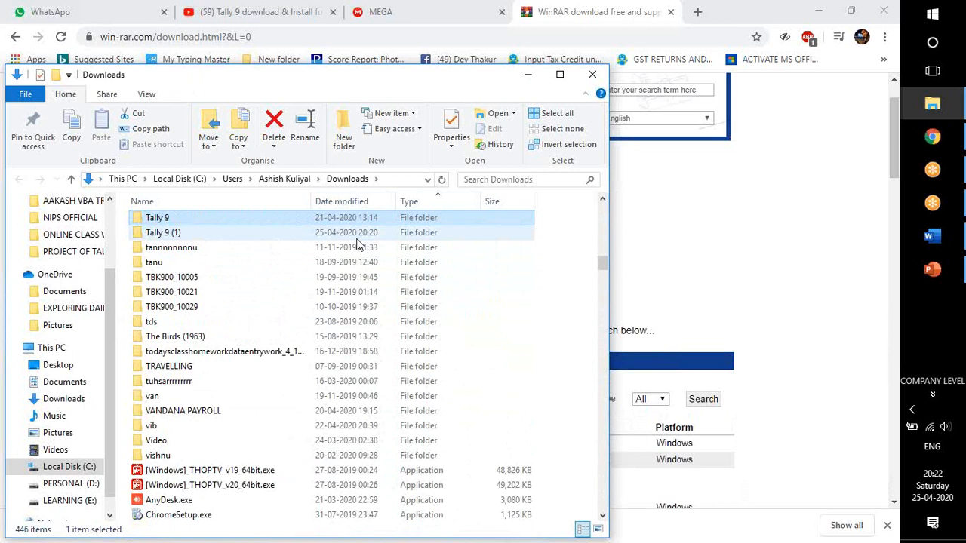
# Open the Tally 9 (1) folder in Downloads and the Tally 9 folder inside it.
pyautogui.click(357, 233)
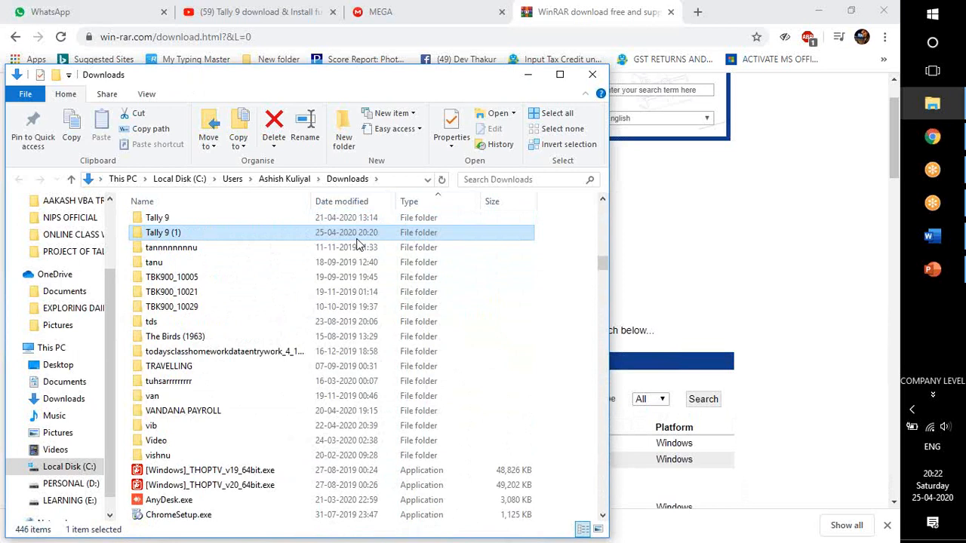
pyautogui.press('Up')
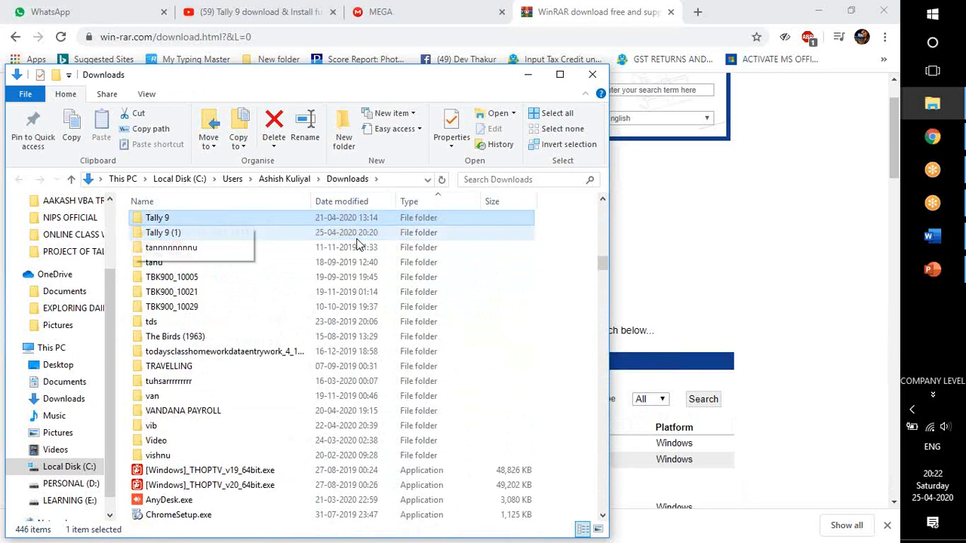
pyautogui.press('Down')
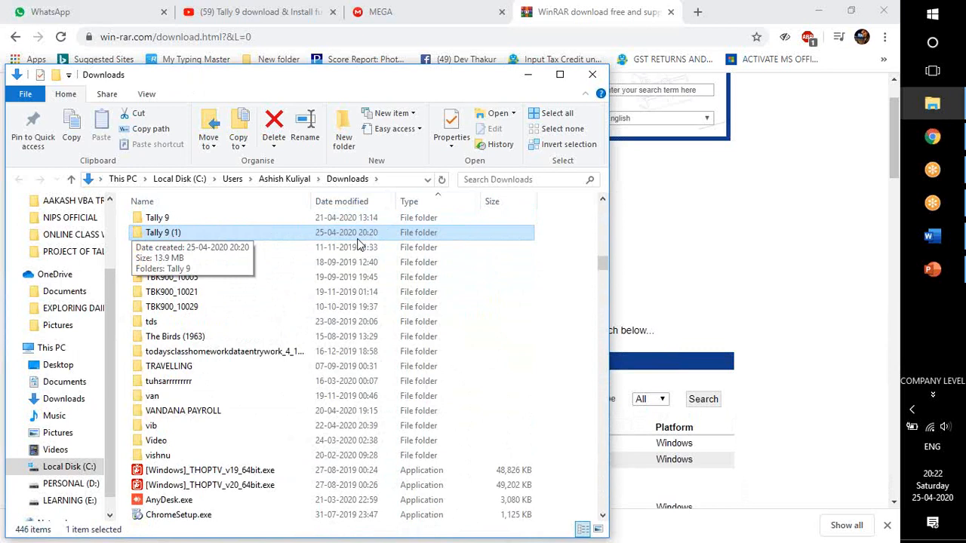
pyautogui.doubleClick(350, 236)
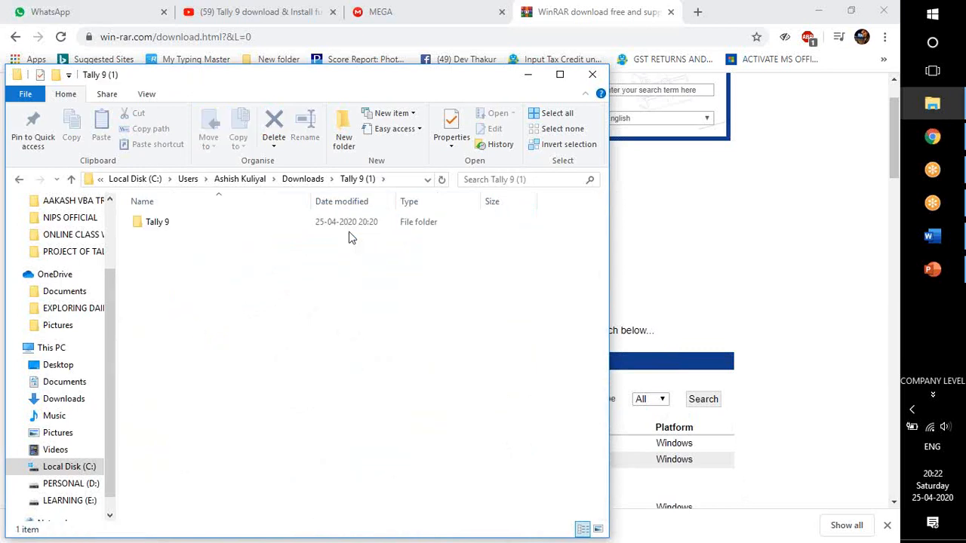
pyautogui.doubleClick(264, 224)
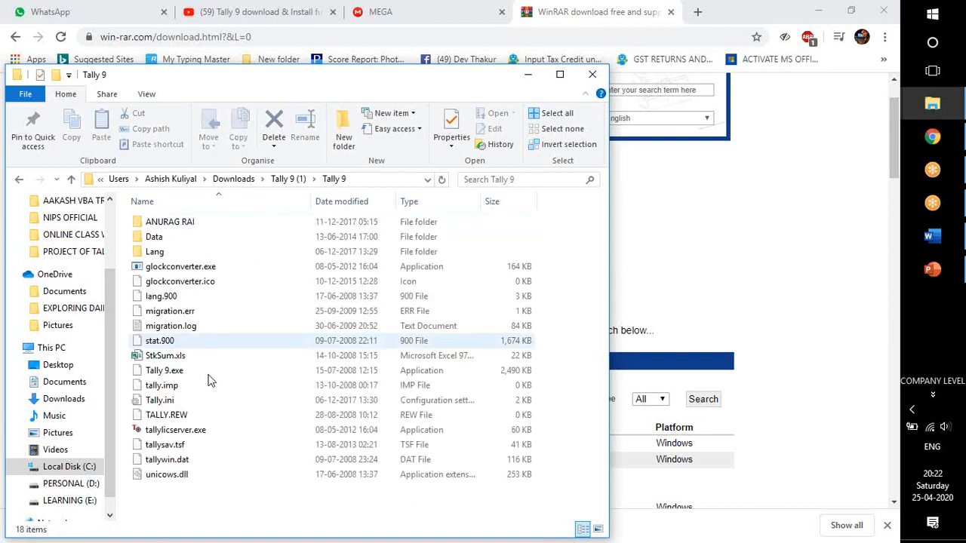
# Identify Tally 9.exe among the extracted files and look at the commands available for it.
pyautogui.click(420, 373)
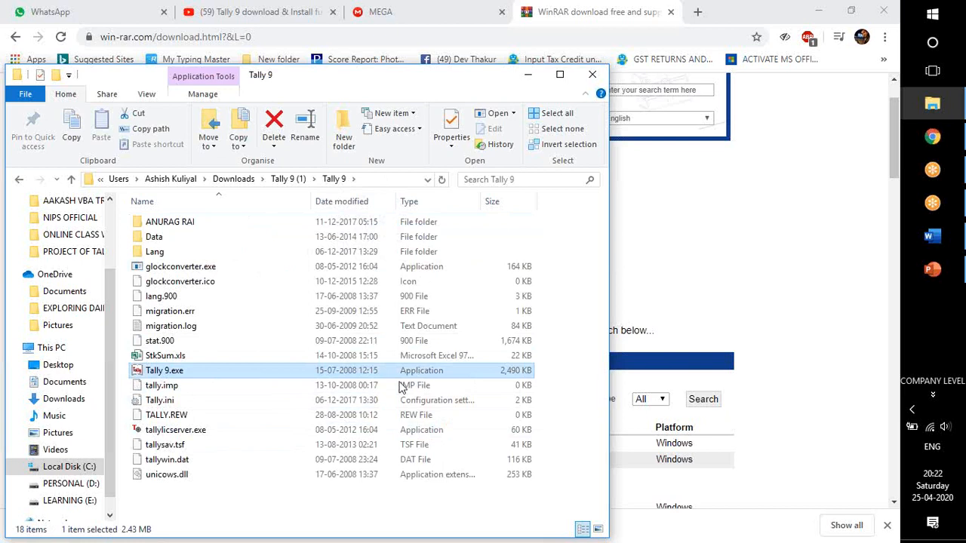
pyautogui.click(215, 434)
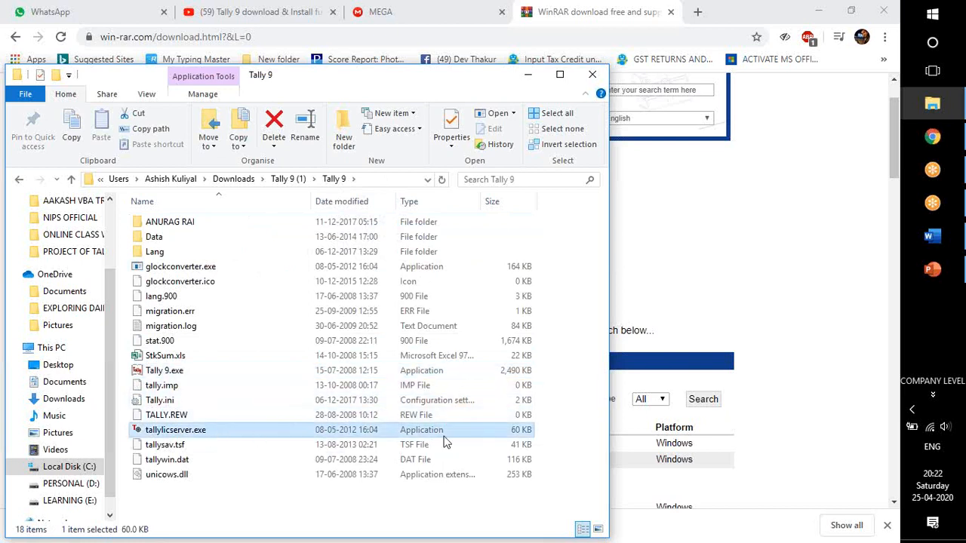
pyautogui.click(345, 373)
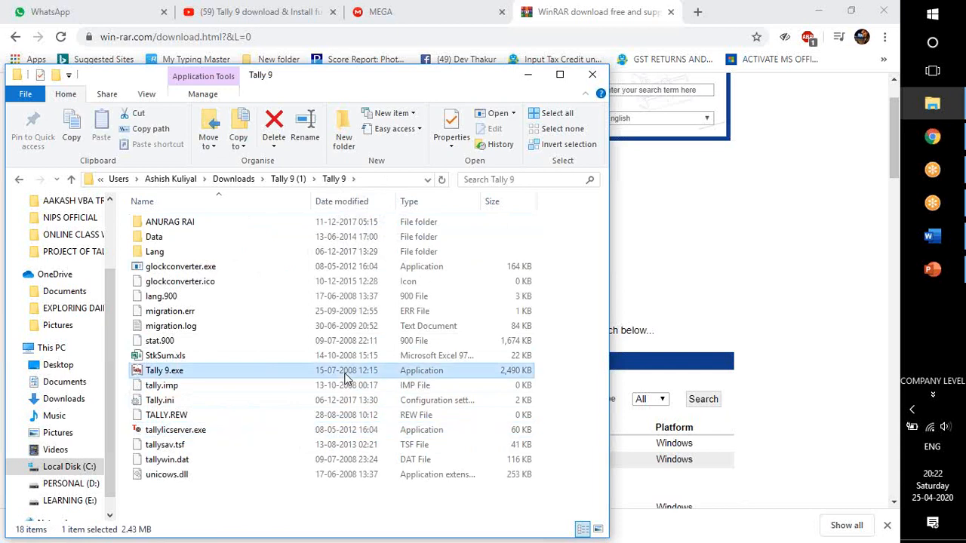
pyautogui.rightClick(344, 377)
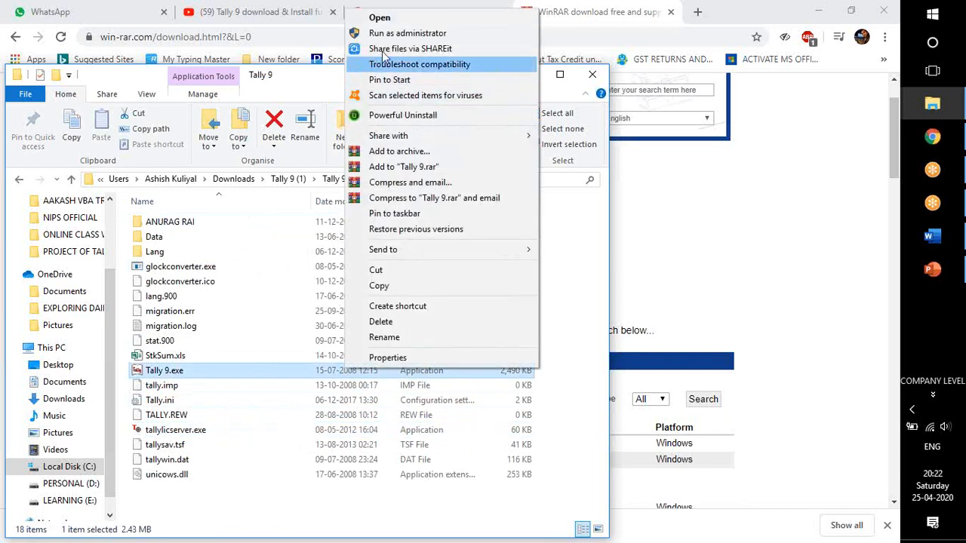
pyautogui.click(264, 356)
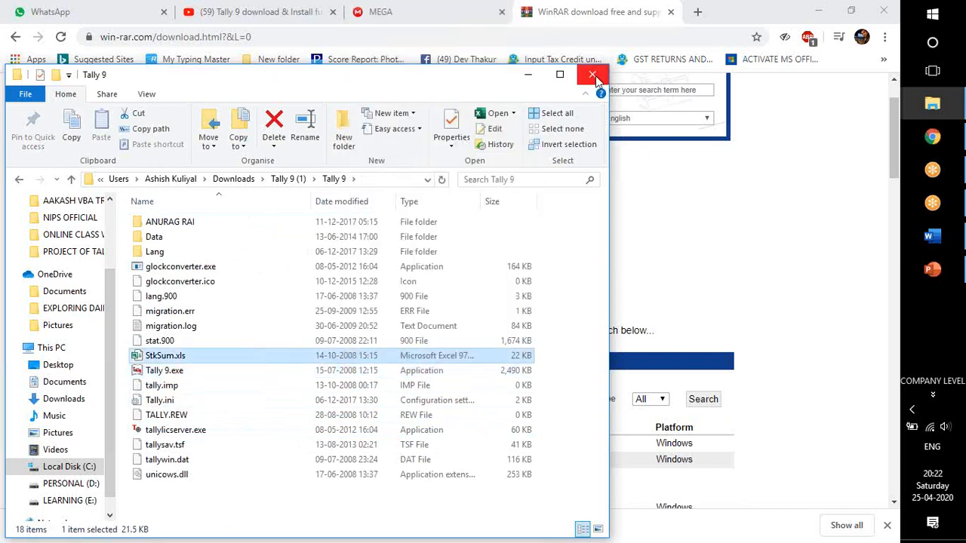
# Close the folder window, refresh the desktop and launch Tally 9 from its desktop shortcut.
pyautogui.click(593, 76)
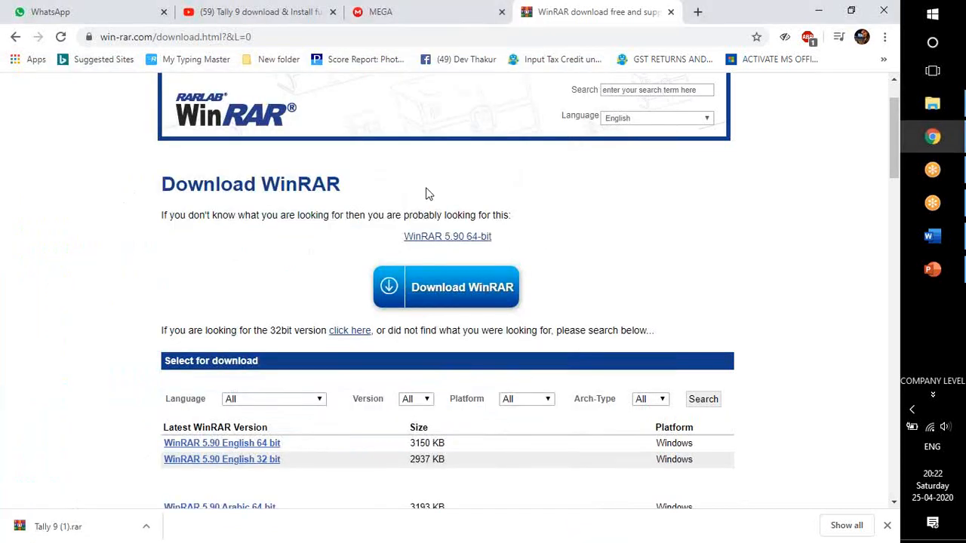
pyautogui.press('super+d')
pyautogui.rightClick(373, 90)
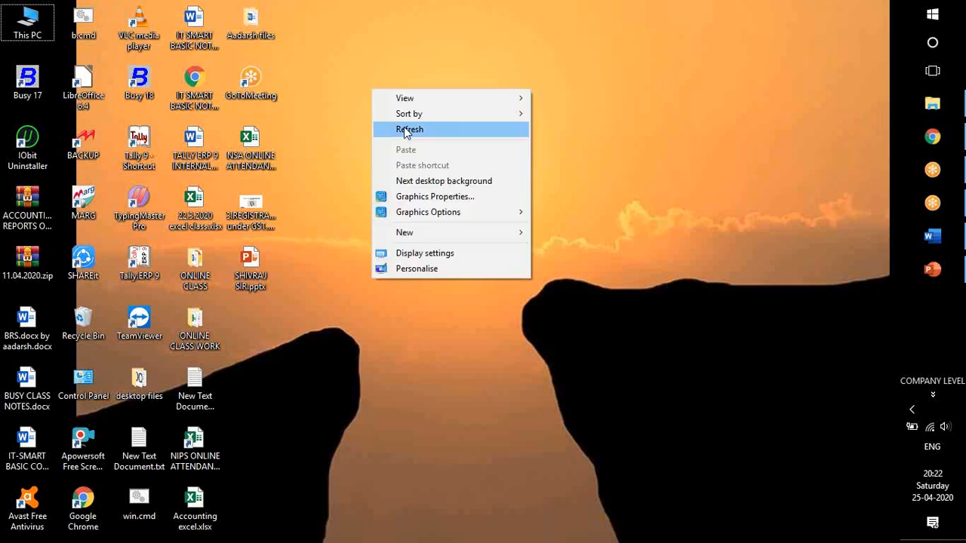
pyautogui.click(408, 129)
pyautogui.moveTo(278, 221); pyautogui.dragTo(409, 280)
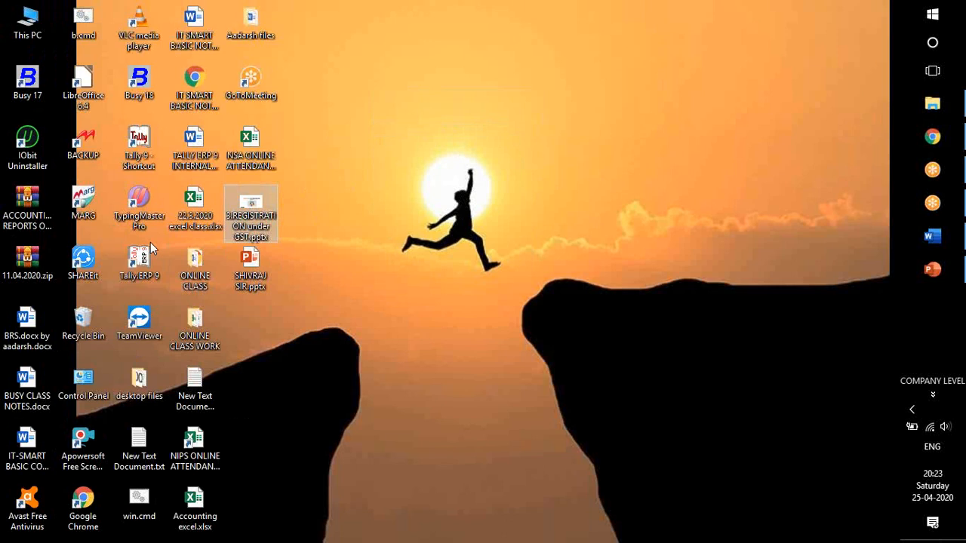
pyautogui.click(141, 134)
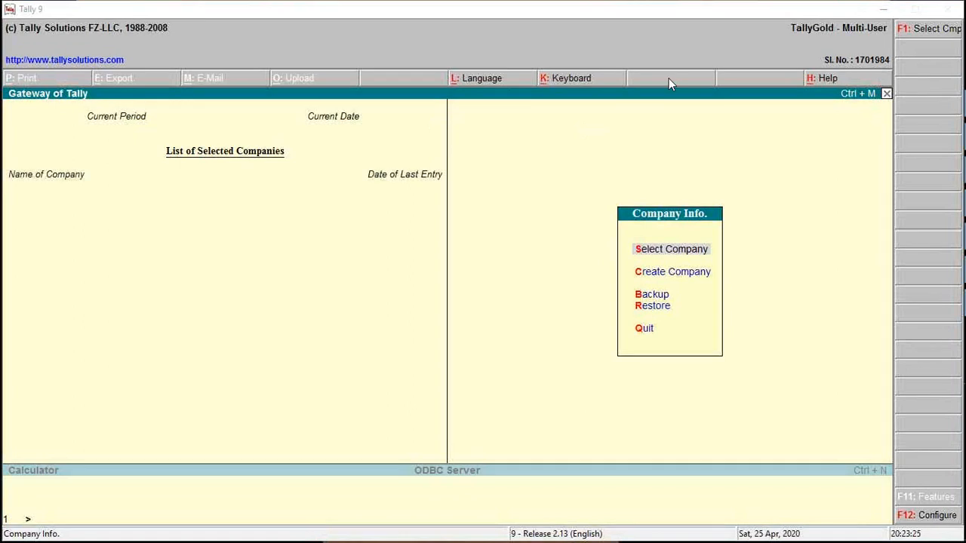
# Select AMIT ENTERPRISES from the list of companies to load it.
pyautogui.click(643, 252)
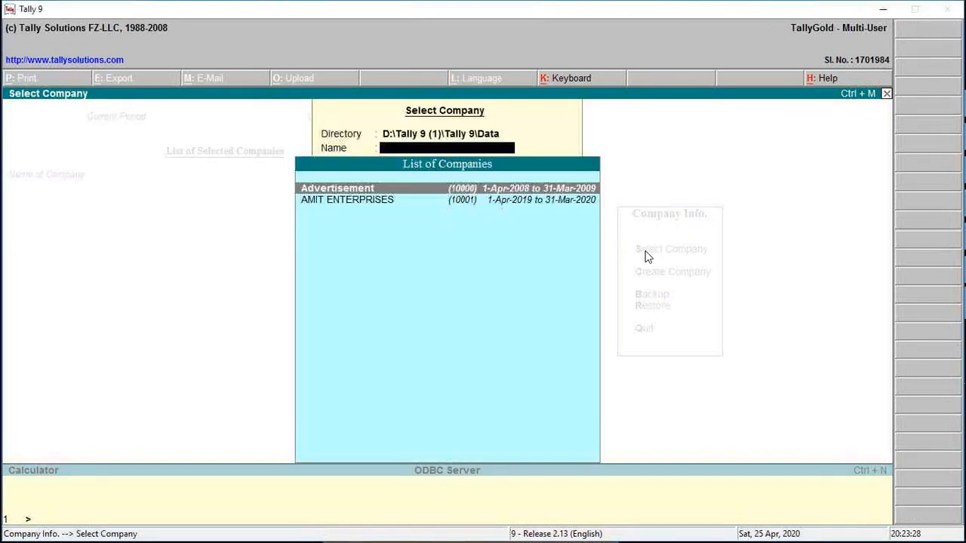
pyautogui.press('Down')
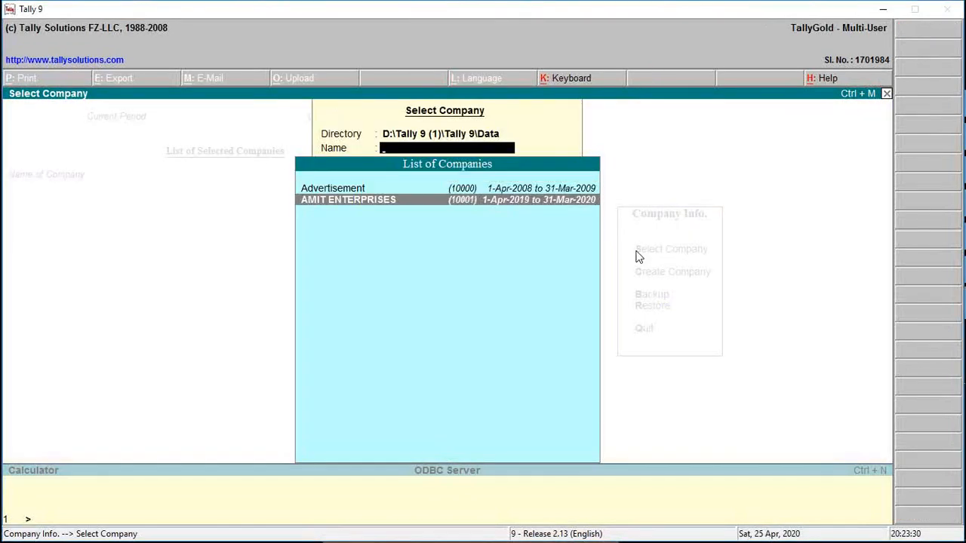
pyautogui.press('Return')
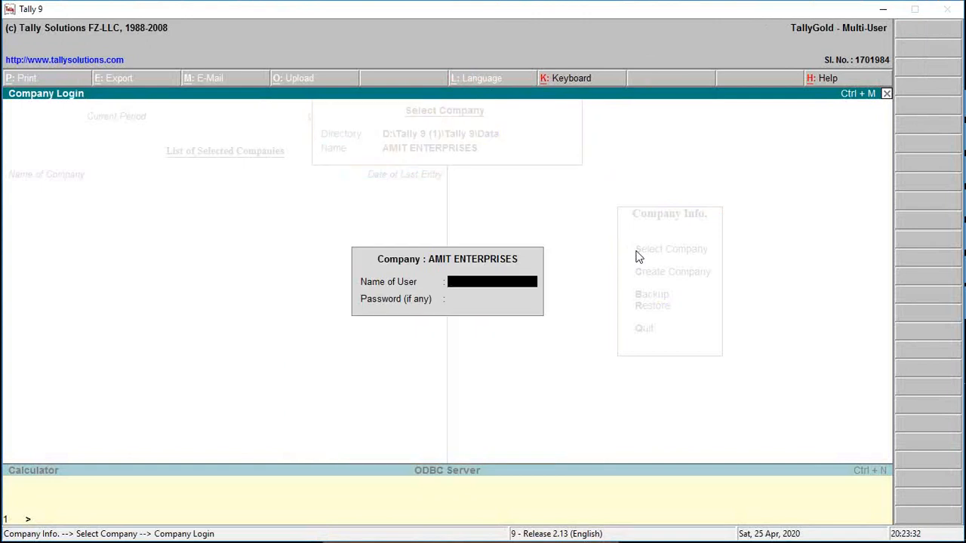
# Try to log in to the company with two different user names and their passwords.
pyautogui.write('Aakash')
pyautogui.press('Return')
pyautogui.write('**')
pyautogui.press('Return')
pyautogui.write('NIJT')
pyautogui.press('Return')
pyautogui.write('****')
pyautogui.press('Return')
# Log in to AMIT ENTERPRISES with the company user's name and password.
pyautogui.write('Amit')
pyautogui.press('Return')
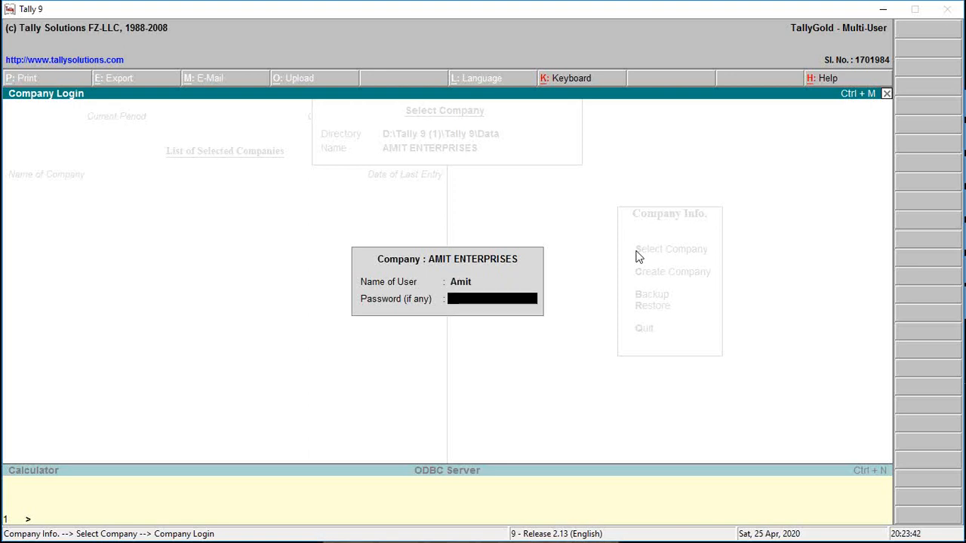
pyautogui.write('**')
pyautogui.press('Return')
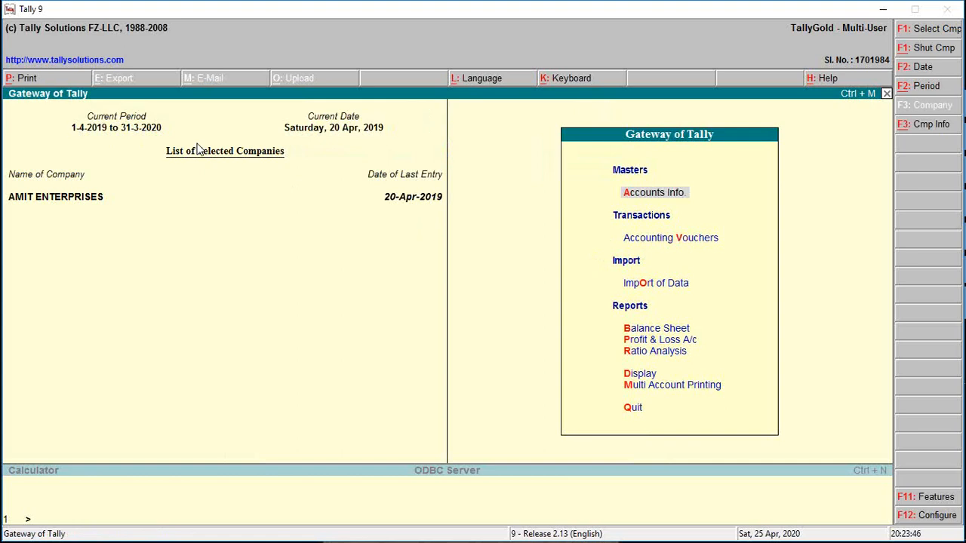
# Advance the current date repeatedly by one day, beginning with 21-4-2019.
pyautogui.press('F2')
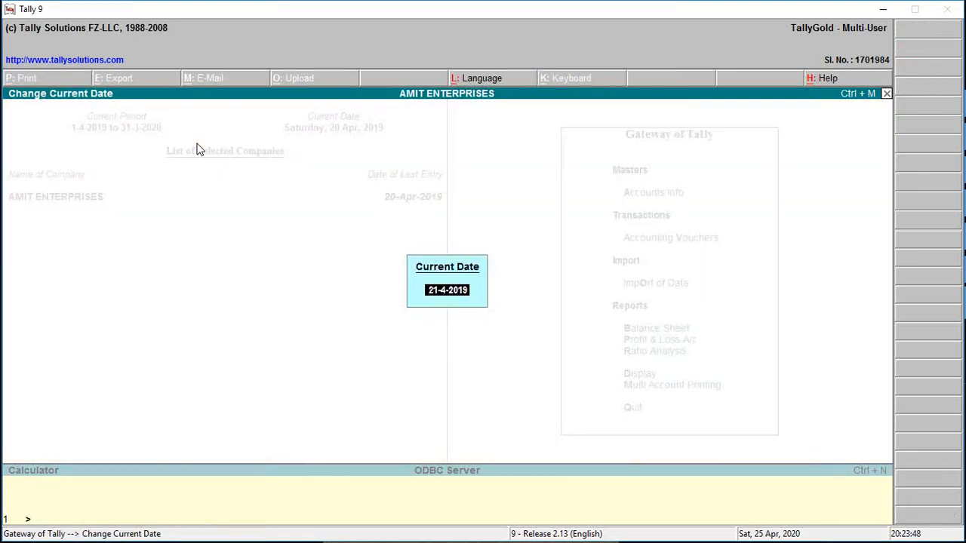
pyautogui.press('Return')
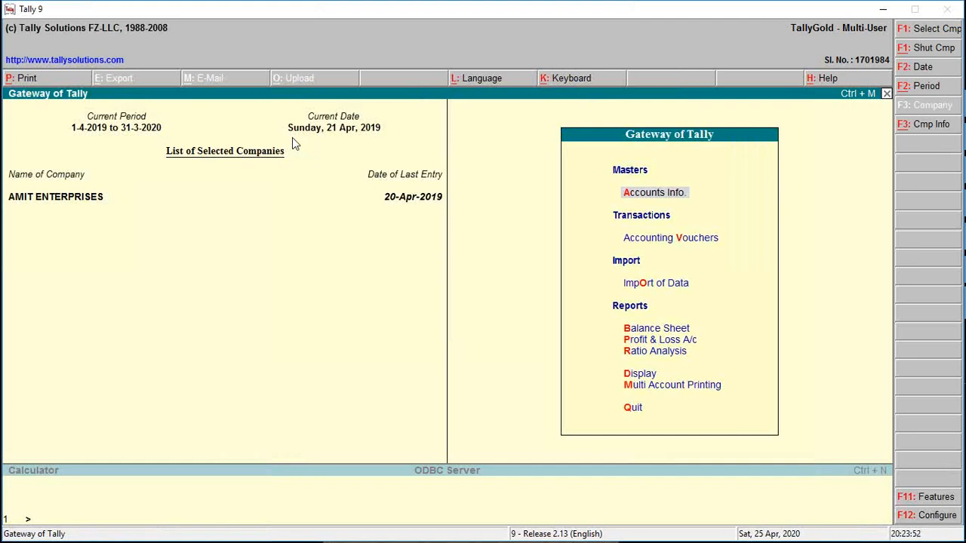
pyautogui.press('F2')
pyautogui.press('Return')
pyautogui.press('F2')
pyautogui.press('Return')
pyautogui.press('F2')
pyautogui.press('Return')
pyautogui.press('F2')
pyautogui.press('Return')
pyautogui.press('F2')
pyautogui.press('Return')
pyautogui.press('F2')
pyautogui.press('Return')
pyautogui.press('F2')
pyautogui.press('Return')
pyautogui.press('F2')
pyautogui.press('Return')
pyautogui.press('F2')
pyautogui.press('Return')
pyautogui.press('F2')
pyautogui.press('Return')
pyautogui.press('F2')
pyautogui.press('Return')
pyautogui.press('F2')
pyautogui.press('Return')
pyautogui.press('F2')
pyautogui.press('Return')
pyautogui.press('F2')
pyautogui.press('Return')
pyautogui.press('F2')
pyautogui.press('Return')
pyautogui.press('F2')
pyautogui.press('Return')
pyautogui.press('F2')
pyautogui.press('Return')
pyautogui.press('F2')
pyautogui.press('Return')
pyautogui.press('F2')
pyautogui.press('Return')
pyautogui.press('F2')
pyautogui.press('Return')
pyautogui.press('F2')
pyautogui.press('Return')
pyautogui.press('F2')
pyautogui.press('Return')
pyautogui.press('F2')
pyautogui.press('Return')
# Shut the AMIT ENTERPRISES company and open the creation form for a new company.
pyautogui.press('Escape')
pyautogui.press('n')
pyautogui.hotkey('alt', 'F1')
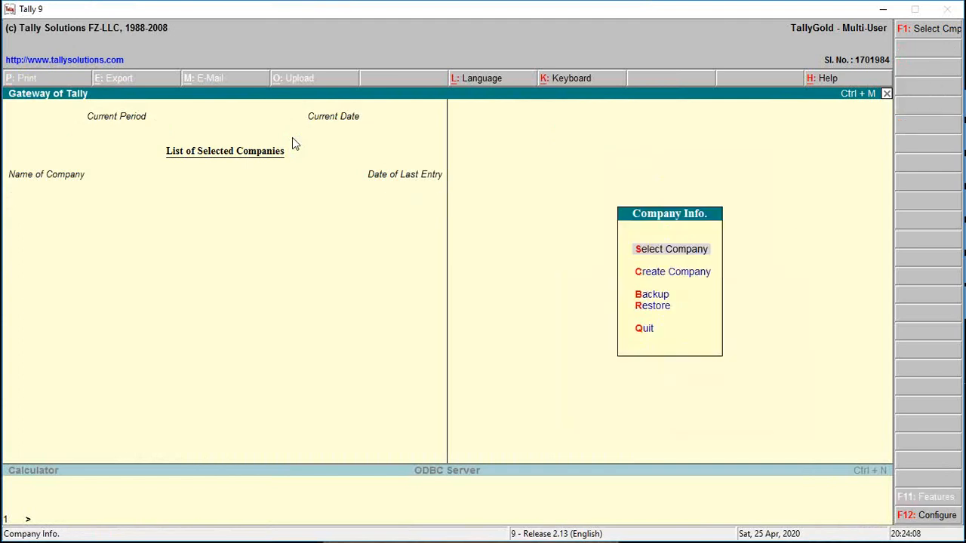
pyautogui.press('Down')
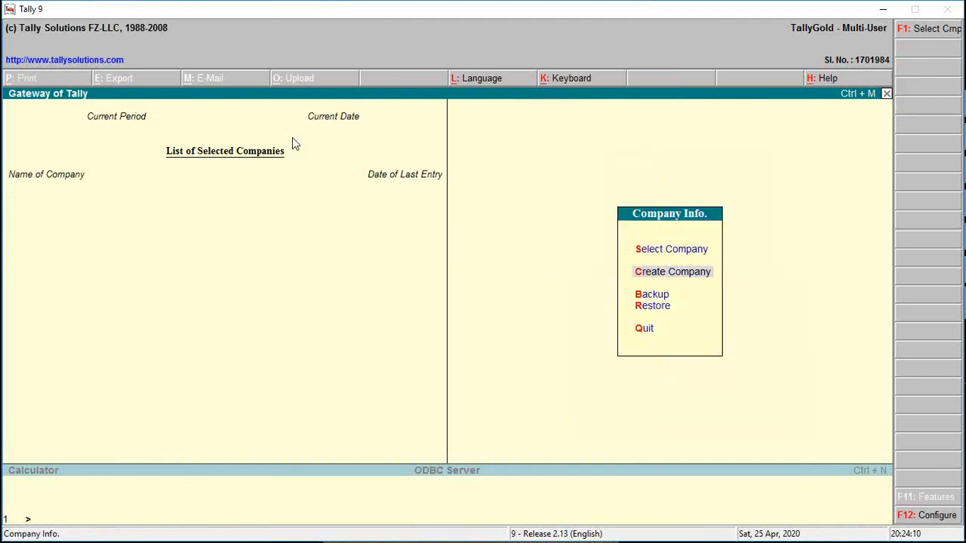
pyautogui.press('Return')
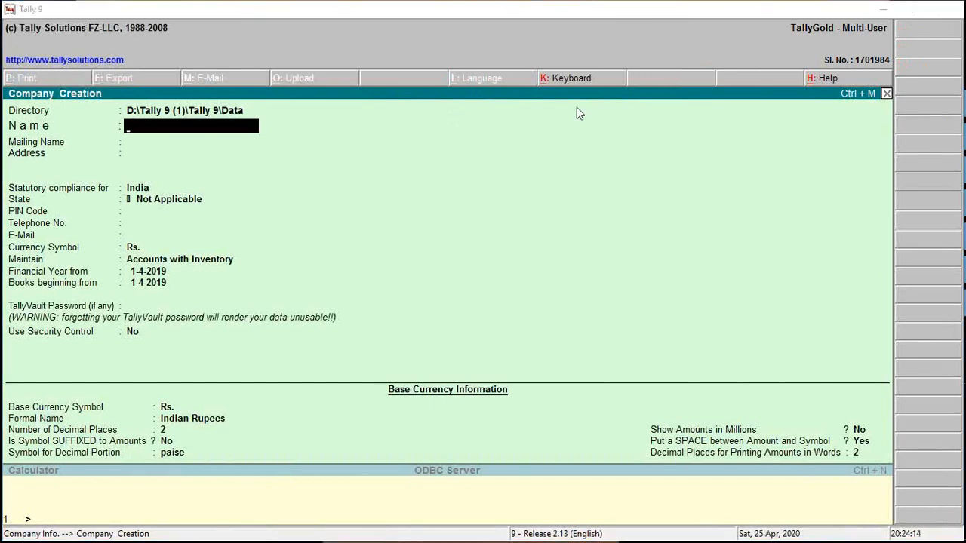
# Switch to the PowerPoint presentation and review slide 13 with the AMIT ENTERPRISES company details.
pyautogui.hotkey('alt', 'Tab')
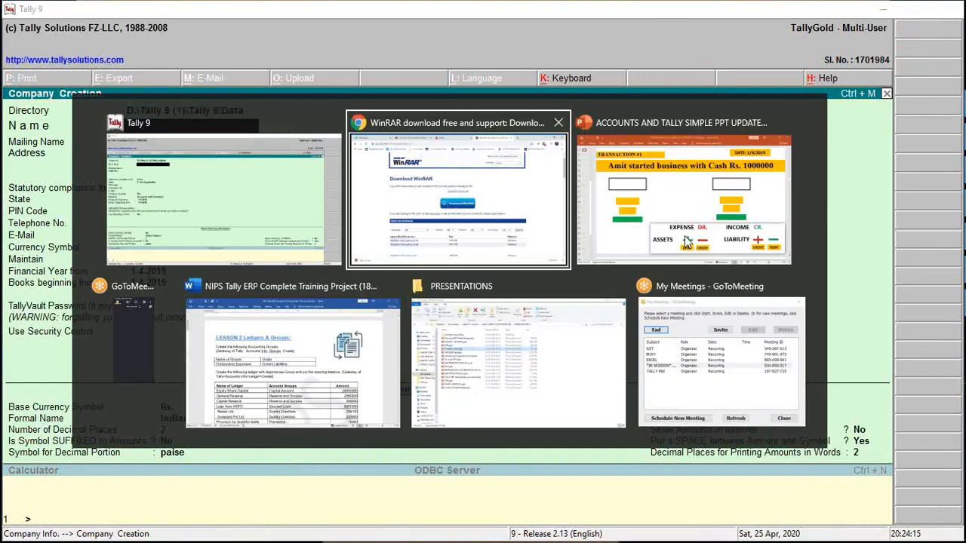
pyautogui.click(685, 237)
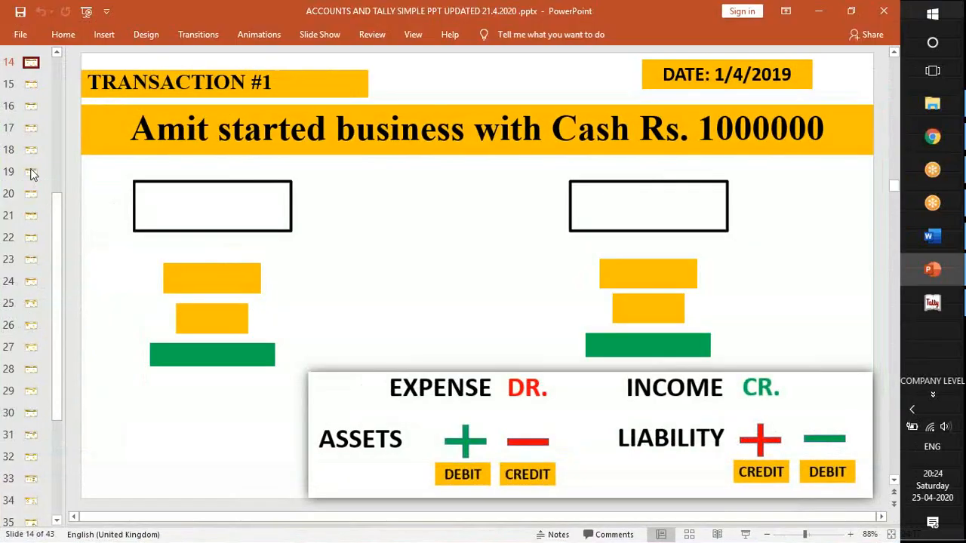
pyautogui.click(59, 53)
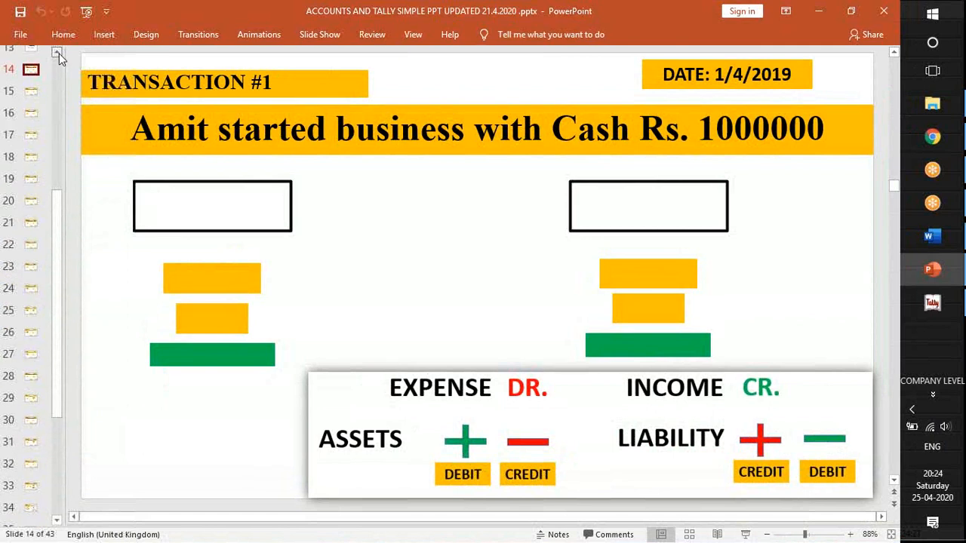
pyautogui.click(59, 53)
pyautogui.click(58, 53)
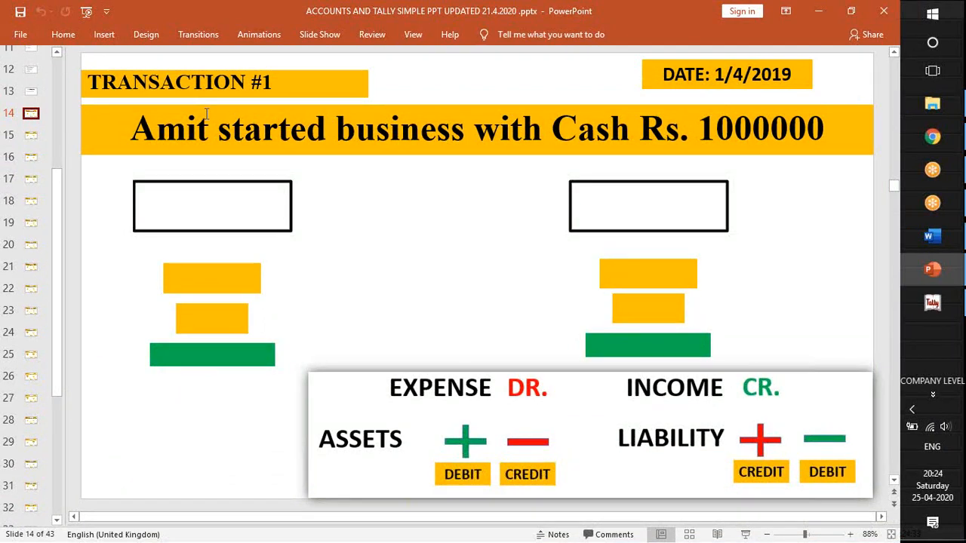
pyautogui.click(31, 92)
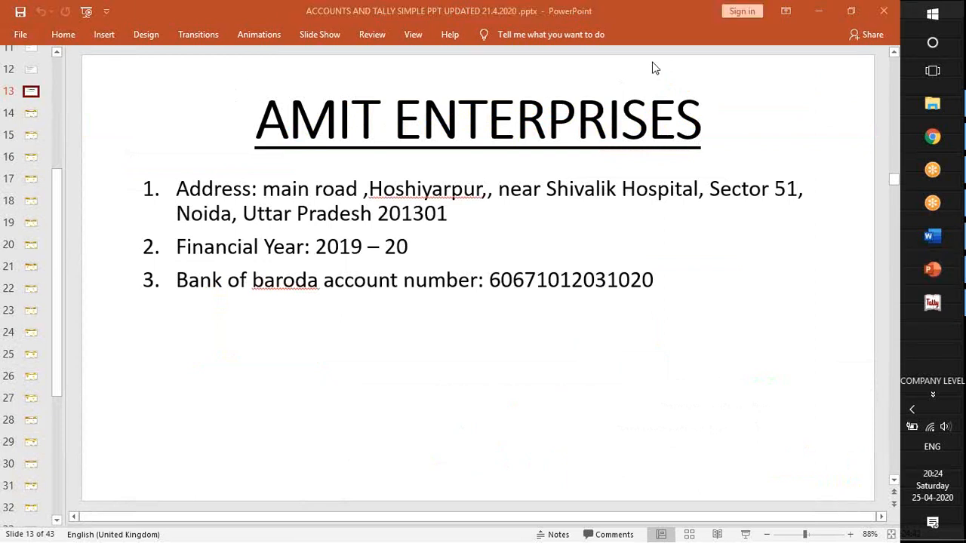
pyautogui.click(364, 257)
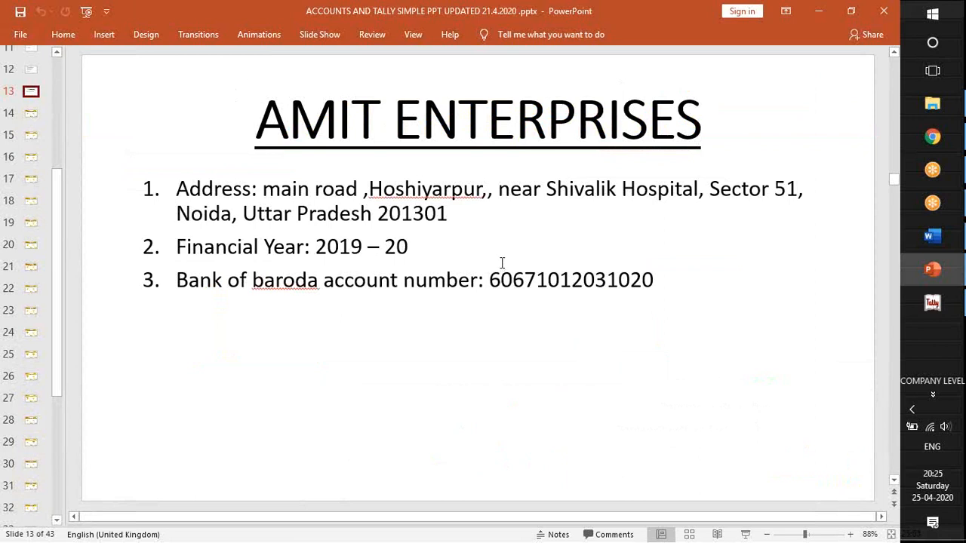
# Switch back to Tally 9 and enter AMIT ENTERPRISES as the new company's name.
pyautogui.hotkey('alt', 'Tab')
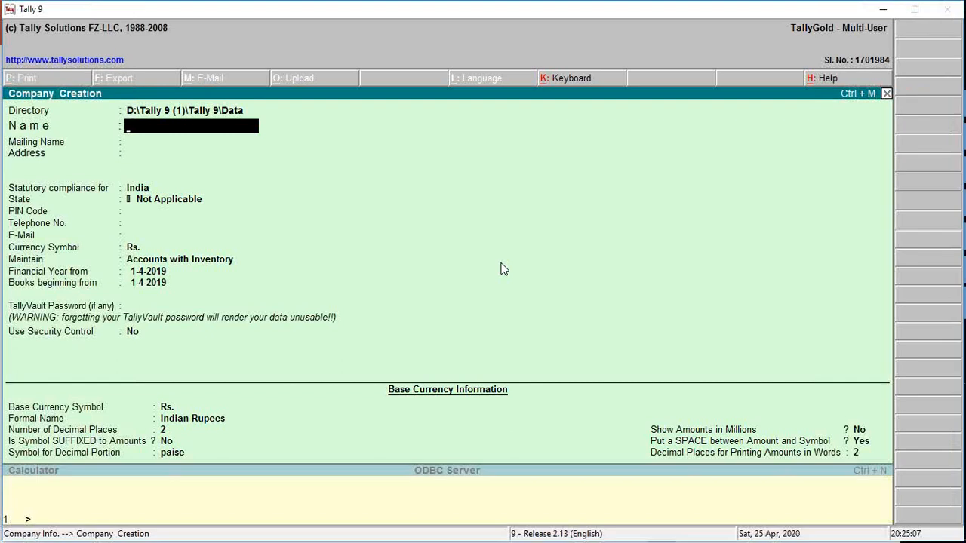
pyautogui.write('AMIT ENTERPRISES')
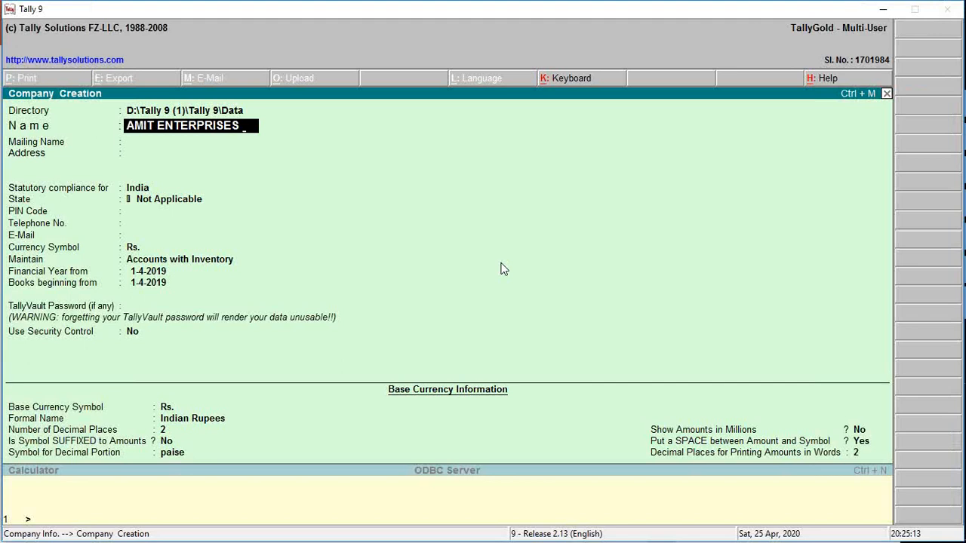
pyautogui.write(' 25.4.2020')
pyautogui.press('BackSpace')
pyautogui.press('BackSpace')
pyautogui.press('BackSpace')
pyautogui.press('BackSpace')
pyautogui.press('BackSpace')
pyautogui.press('BackSpace')
pyautogui.press('BackSpace')
pyautogui.press('BackSpace')
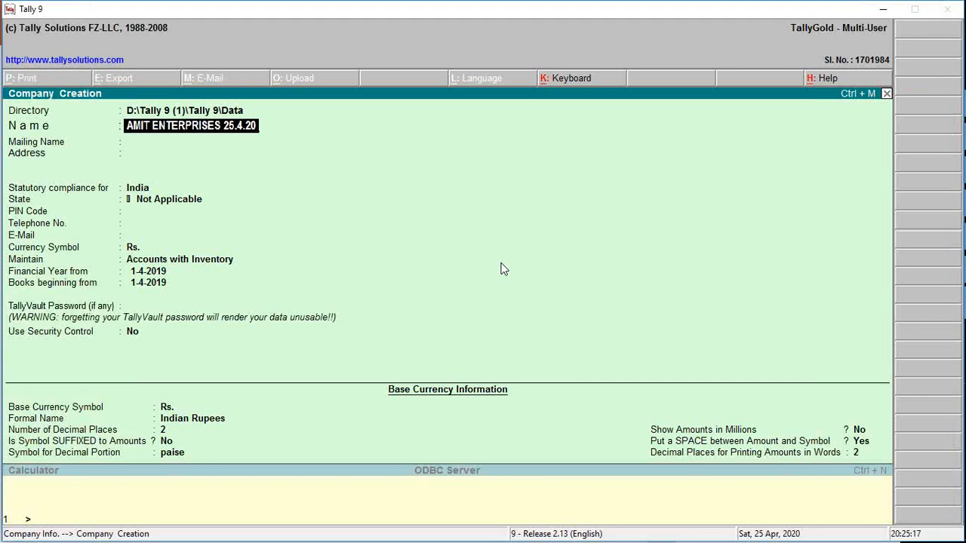
pyautogui.press('BackSpace')
# Complete the company name as AMIT ENTERPRISES_NSA 8 TO 9 and accept the same text as mailing name.
pyautogui.write('_')
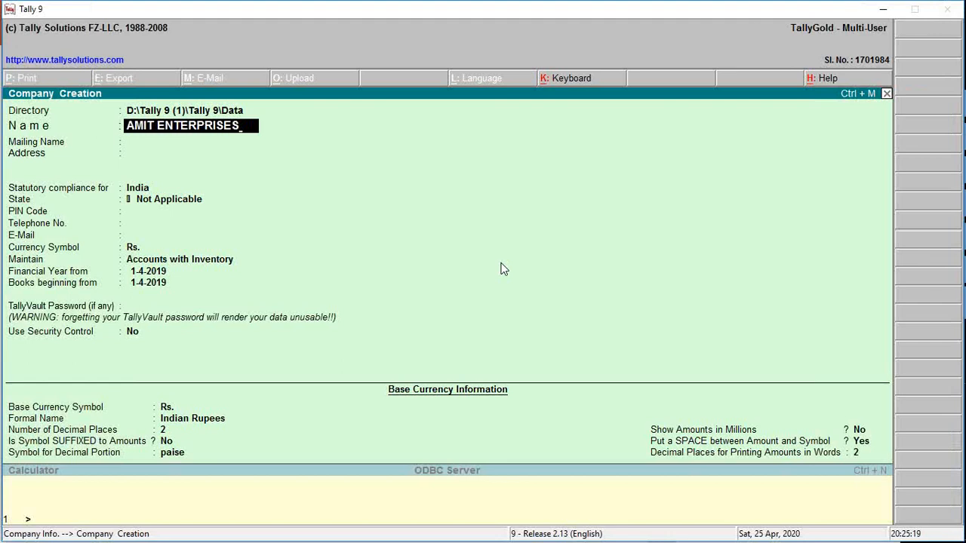
pyautogui.write('NSA 8 TO 9')
pyautogui.press('Return')
pyautogui.press('Return')
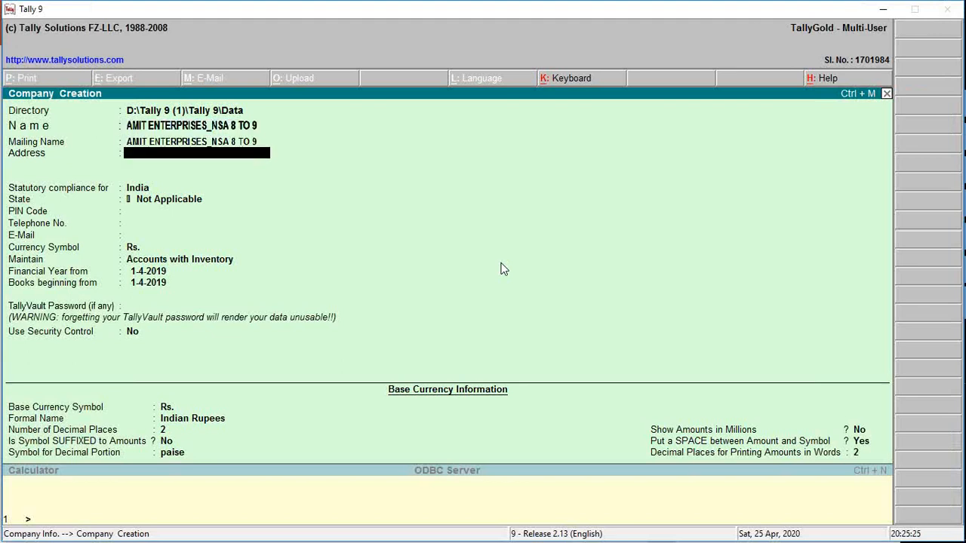
# Copy the opening part of the company address from PowerPoint slide 13 into the first address line in Tally 9.
pyautogui.hotkey('alt', 'Tab')
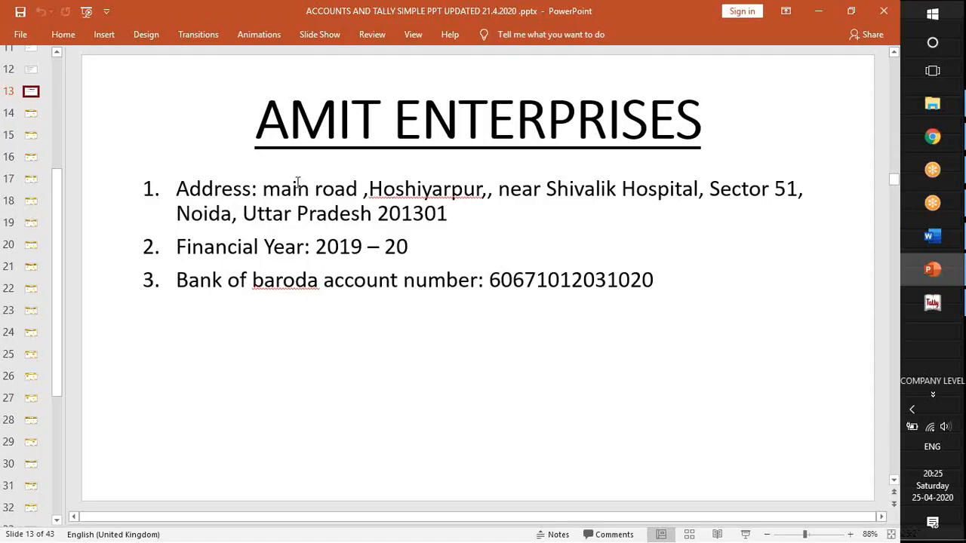
pyautogui.moveTo(264, 190)
pyautogui.mouseDown()
pyautogui.moveTo(502, 195)
pyautogui.moveTo(461, 202)
pyautogui.moveTo(483, 190)
pyautogui.mouseUp()
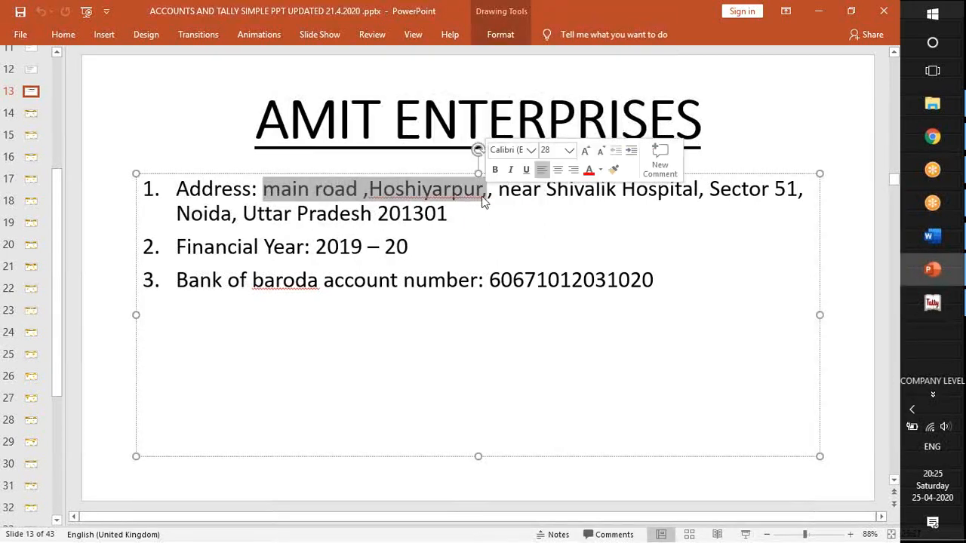
pyautogui.hotkey('alt', 'Tab')
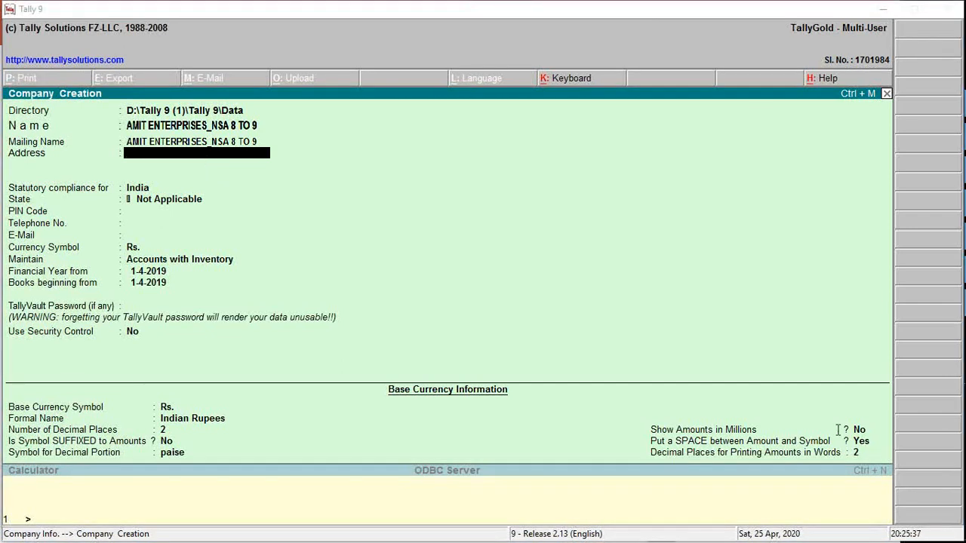
pyautogui.click(201, 154)
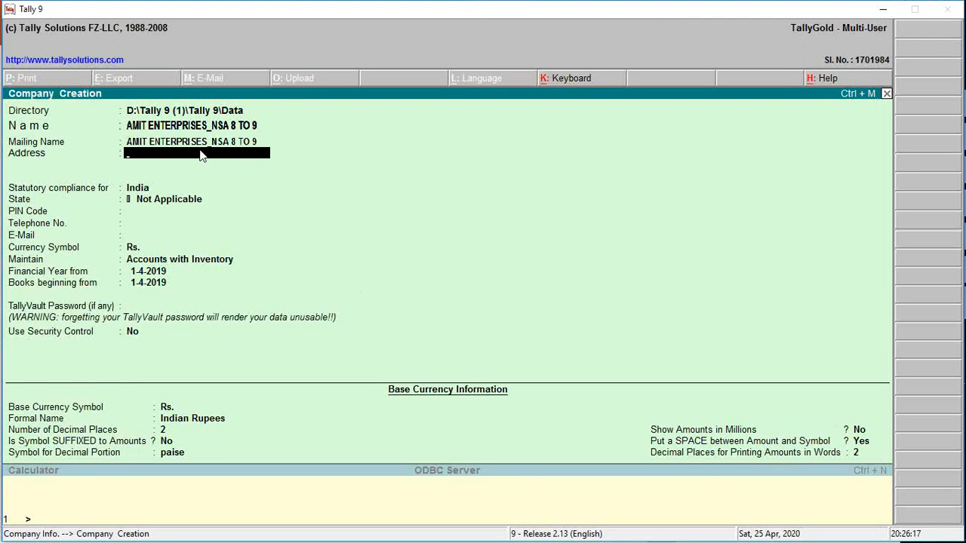
pyautogui.hotkey('ctrl', 'alt', 'v')
pyautogui.press('Return')
# Copy the landmark part of the address from the PowerPoint slide into the second address line in Tally 9.
pyautogui.hotkey('alt', 'Tab')
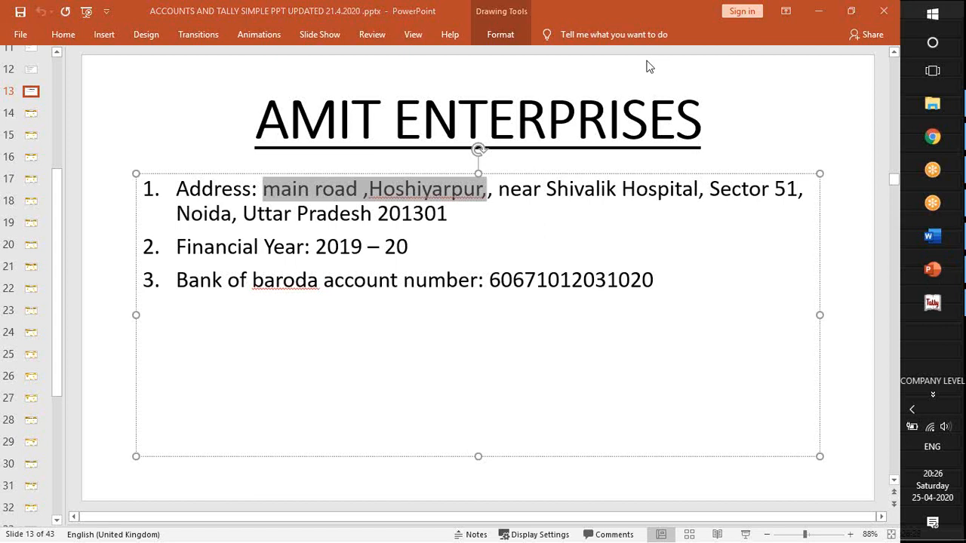
pyautogui.click(500, 190)
pyautogui.moveTo(503, 192); pyautogui.dragTo(679, 194)
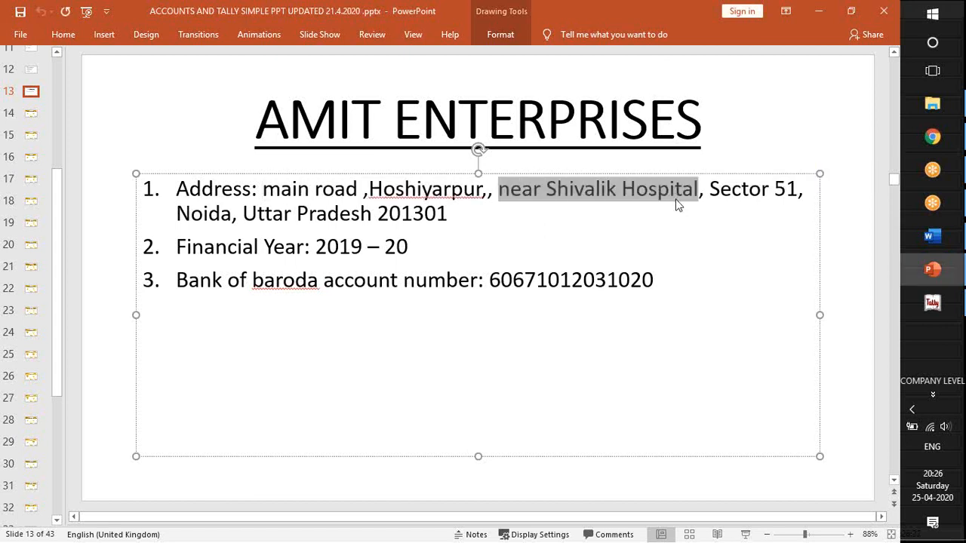
pyautogui.hotkey('alt', 'Tab')
pyautogui.hotkey('ctrl', 'alt', 'v')
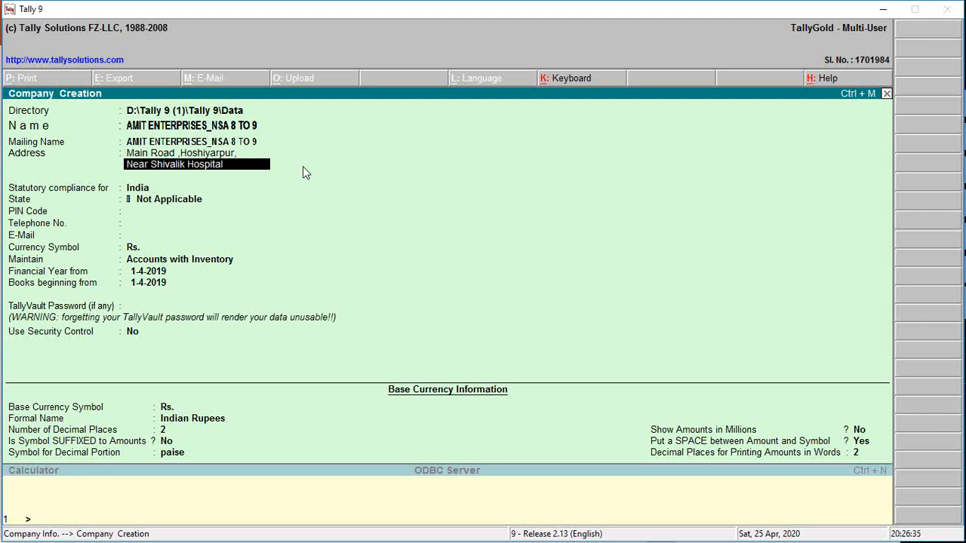
pyautogui.press('Return')
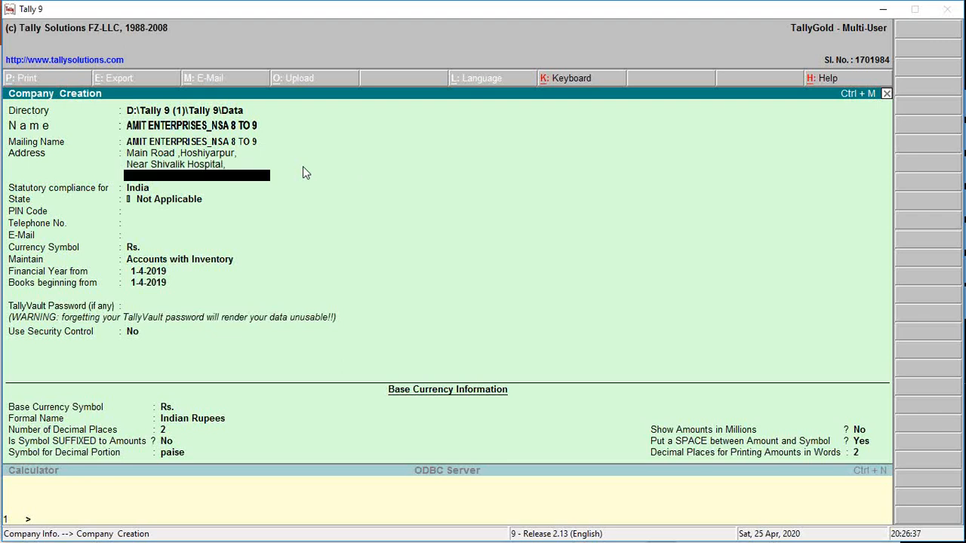
# Copy the sector, city and state from the PowerPoint slide into Tally 9's third address line and finish the address.
pyautogui.hotkey('alt', 'Tab')
pyautogui.click(605, 193)
pyautogui.moveTo(717, 183); pyautogui.dragTo(353, 215)
pyautogui.hotkey('alt', 'Tab')
pyautogui.hotkey('ctrl', 'alt', 'v')
pyautogui.press('Return')
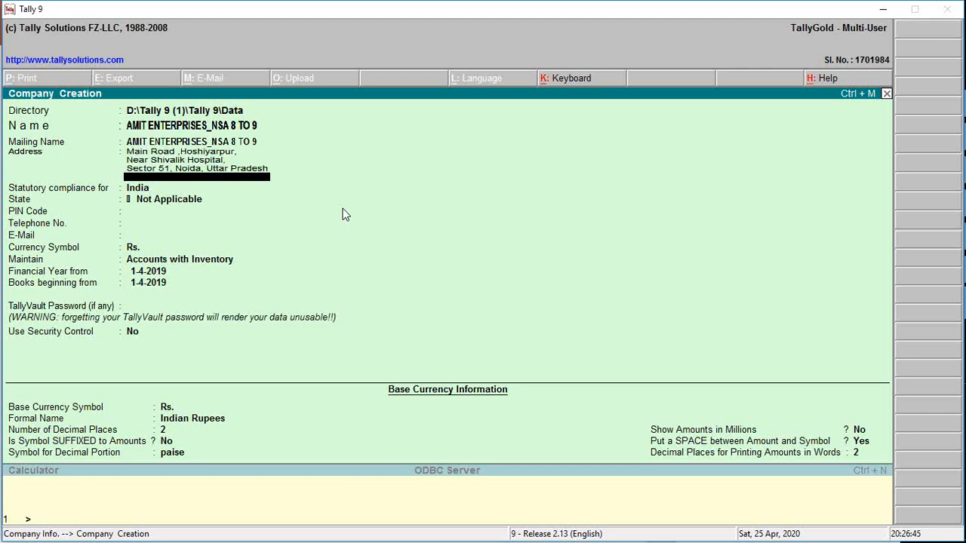
pyautogui.press('Return')
pyautogui.click(671, 22)
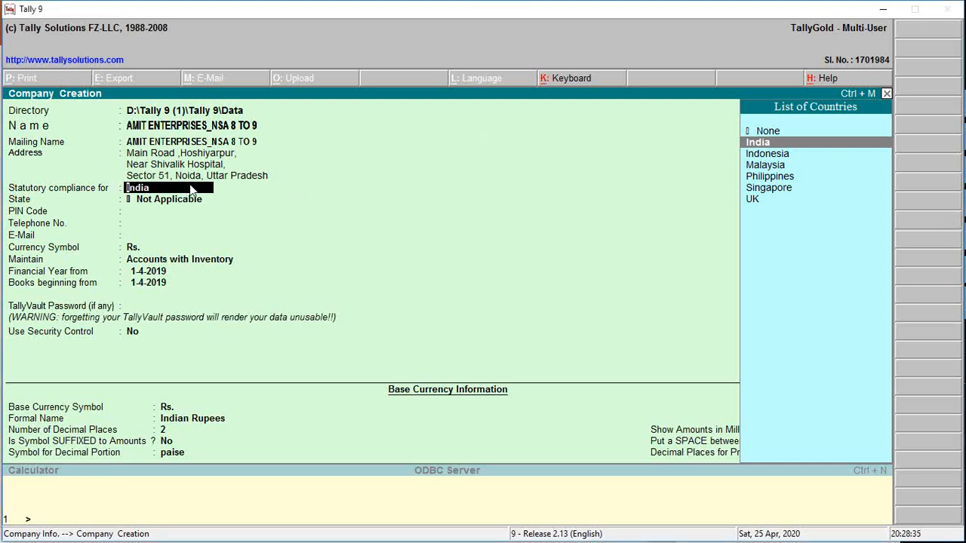
# Keep India for statutory compliance and set the company's state to Uttar Pradesh.
pyautogui.press('Return')
pyautogui.write('Uttar')
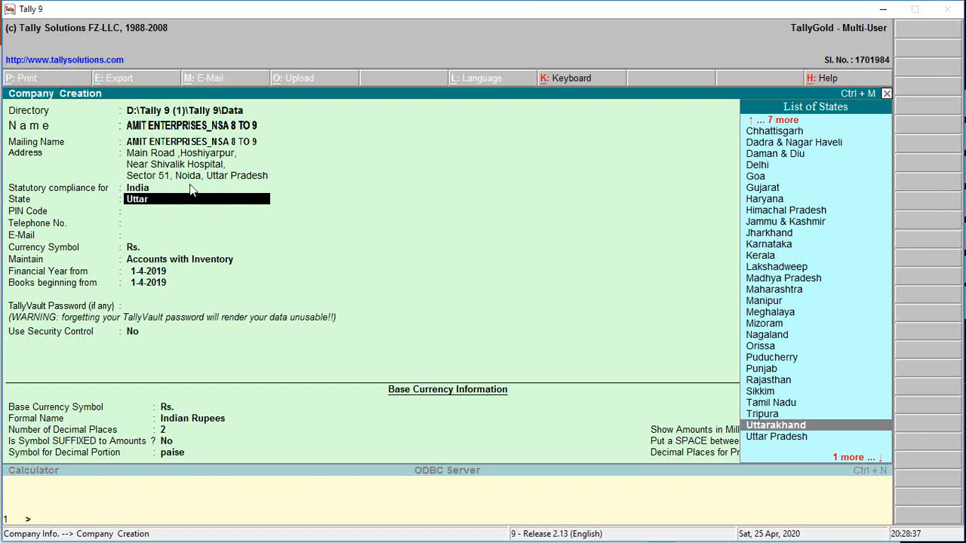
pyautogui.press('Return')
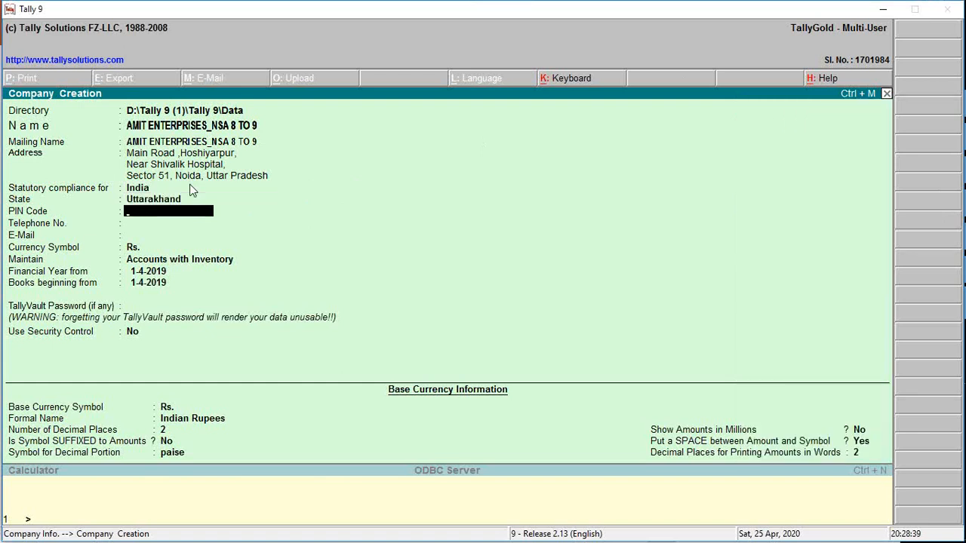
pyautogui.press('BackSpace')
pyautogui.write('Utta')
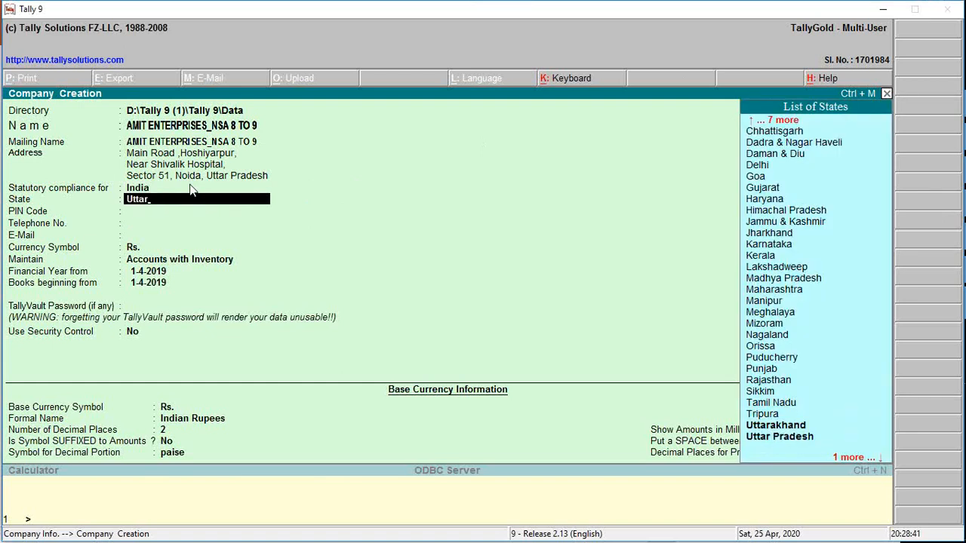
pyautogui.write('r')
pyautogui.press('Return')
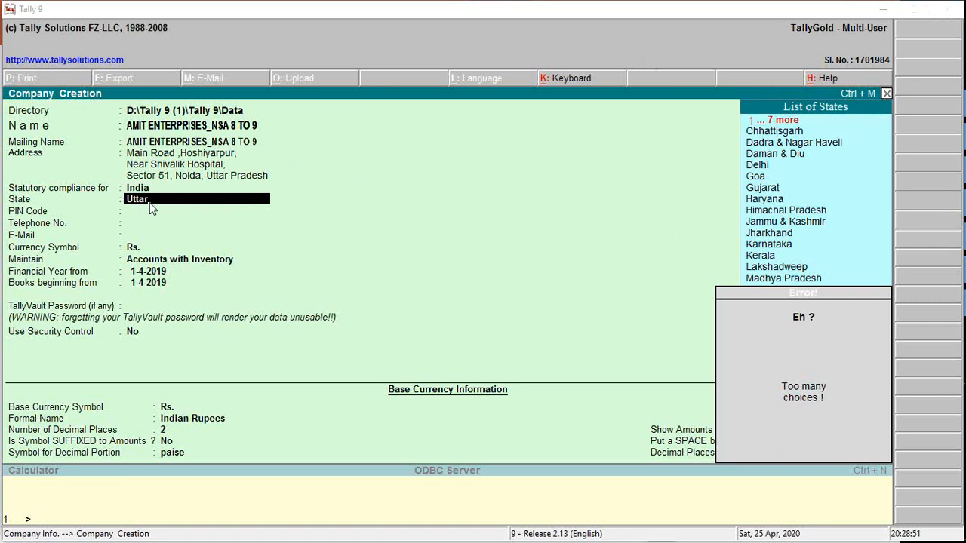
pyautogui.click(198, 202)
pyautogui.press('BackSpace')
pyautogui.press('BackSpace')
pyautogui.press('BackSpace')
pyautogui.press('BackSpace')
pyautogui.press('BackSpace')
pyautogui.press('BackSpace')
pyautogui.press('BackSpace')
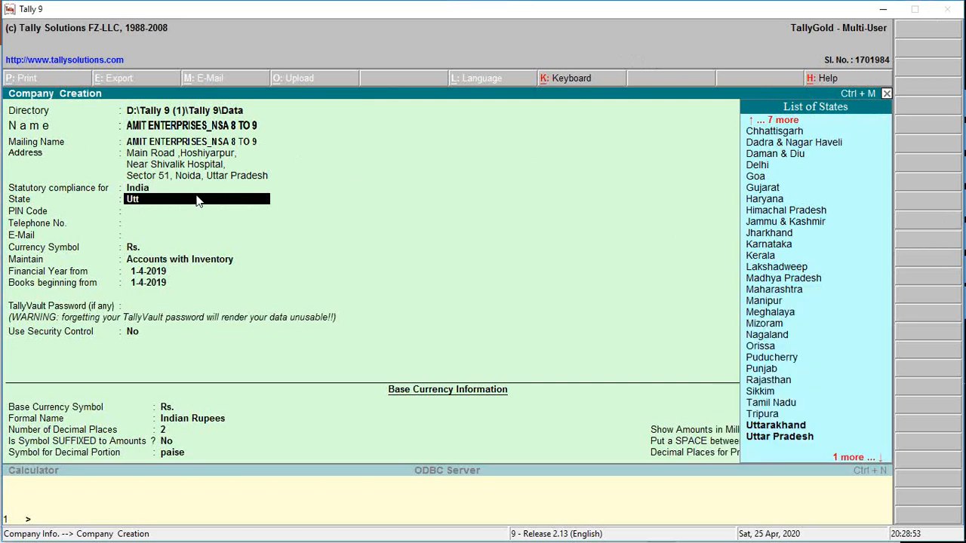
pyautogui.press('Return')
pyautogui.write('Uttar')
pyautogui.press('Return')
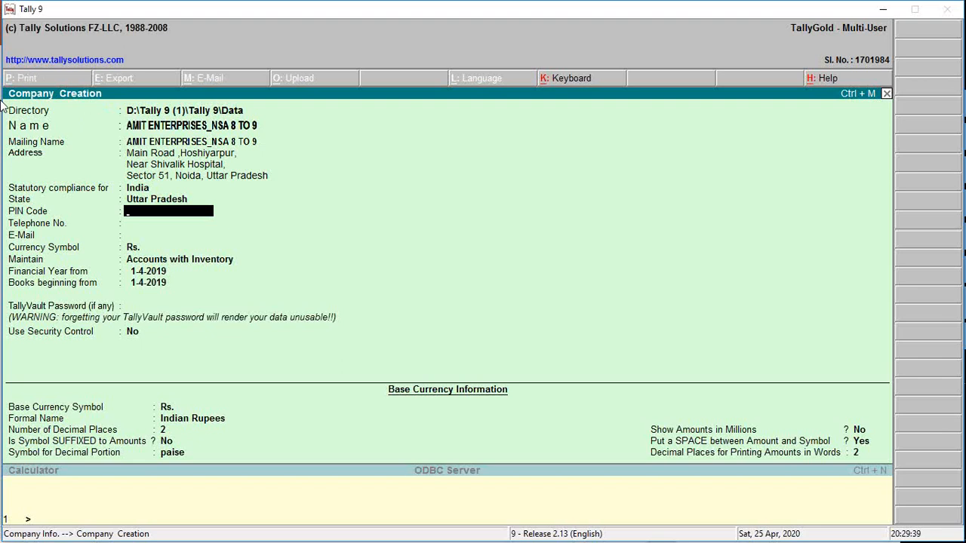
# Enter the postal code from the PowerPoint slide and the company's e-mail in Tally 9, leaving the telephone number blank.
pyautogui.hotkey('alt', 'Tab')
pyautogui.hotkey('alt', 'Tab')
pyautogui.write('201301')
pyautogui.press('Return')
pyautogui.press('Return')
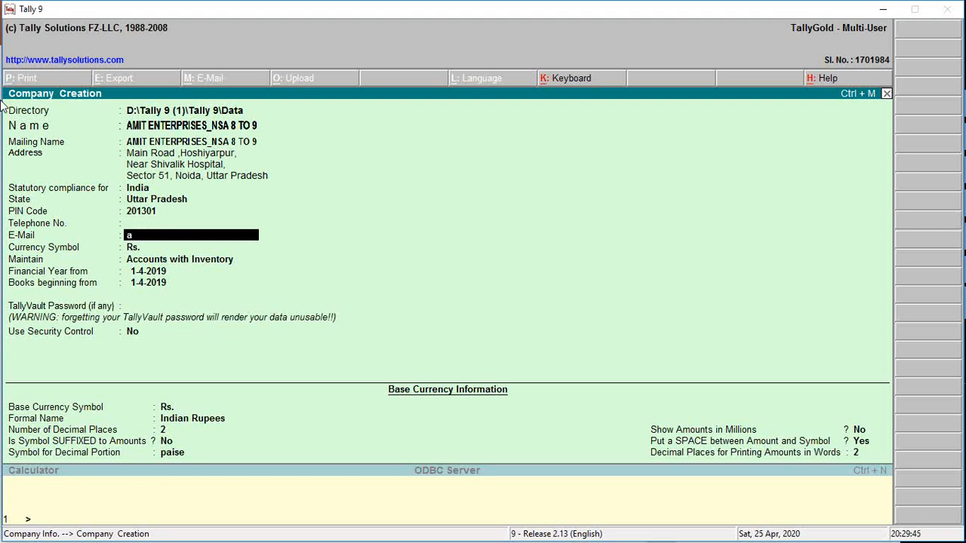
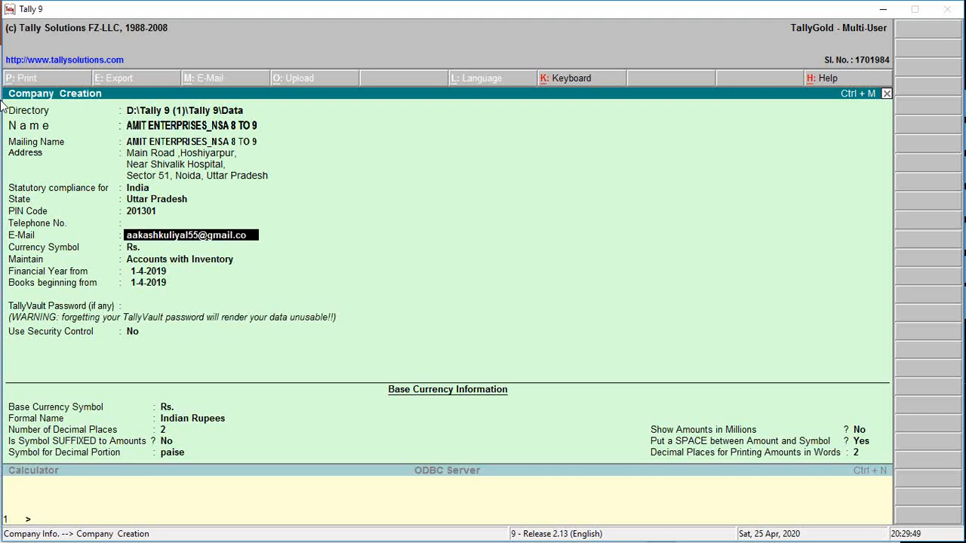
pyautogui.press('Return')
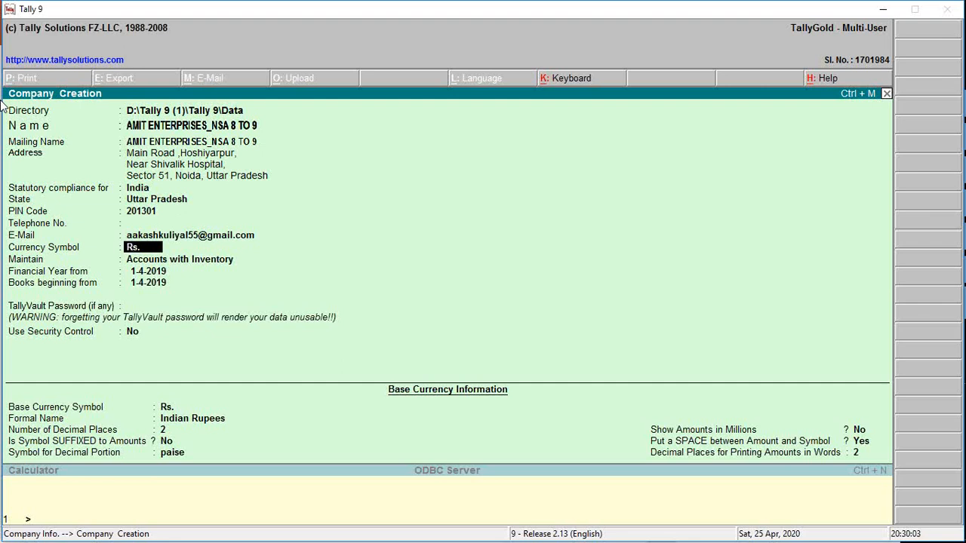
# Keep Rs. as the currency symbol and set the company to maintain Accounts only.
pyautogui.press('Return')
pyautogui.press('Up')
pyautogui.press('Down')
pyautogui.press('Up')
pyautogui.press('Down')
pyautogui.press('Up')
pyautogui.press('Down')
pyautogui.press('Up')
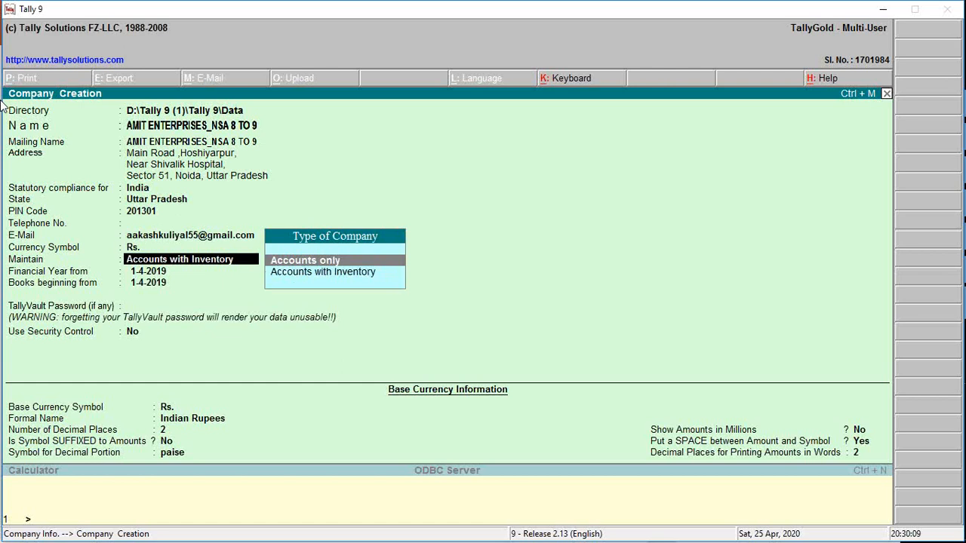
pyautogui.press('Return')
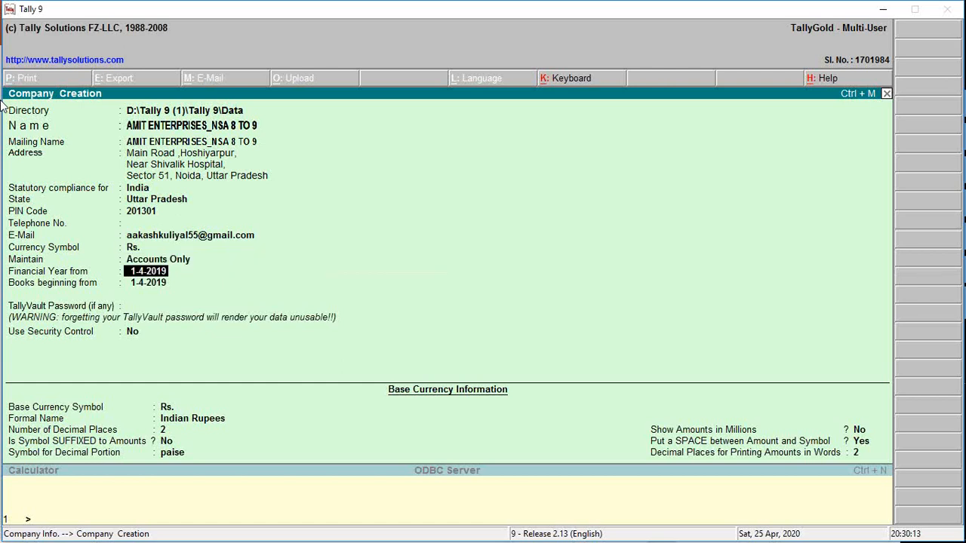
# Check the financial year on the PowerPoint slide and accept 1-4-2019 as the financial year start in Tally 9.
pyautogui.hotkey('alt', 'Tab')
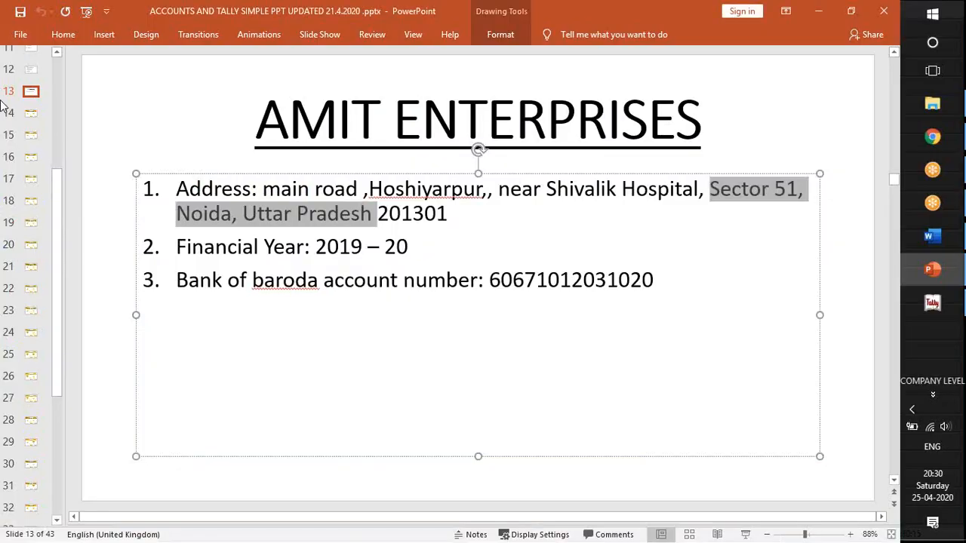
pyautogui.hotkey('alt', 'Tab')
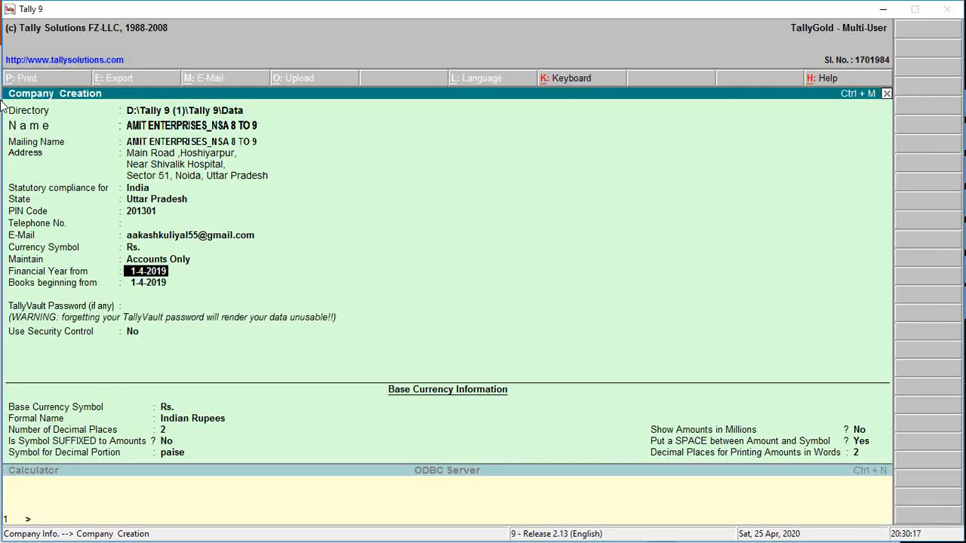
pyautogui.press('Return')
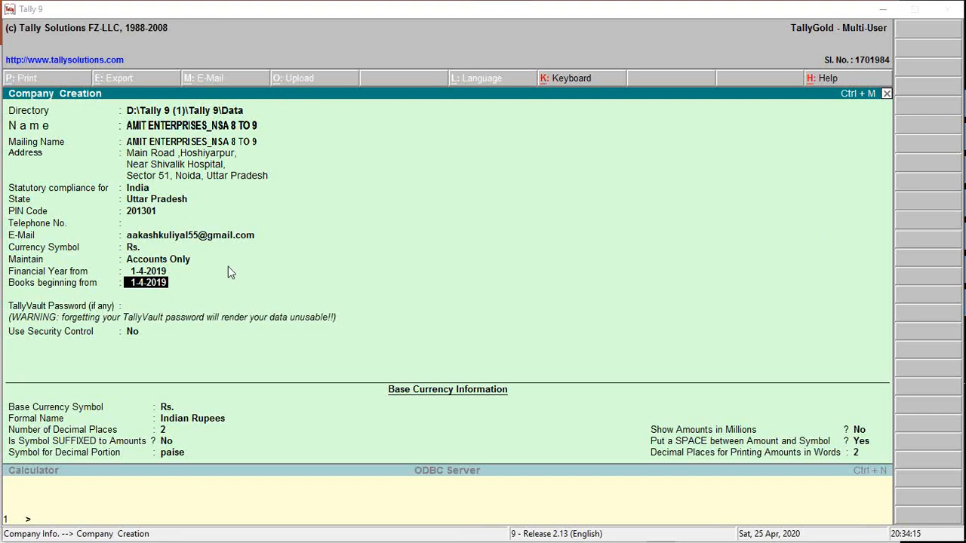
# Try 1-2-2020 as the books beginning date and go back over the financial year dates.
pyautogui.click(151, 290)
pyautogui.write('1/2/2020')
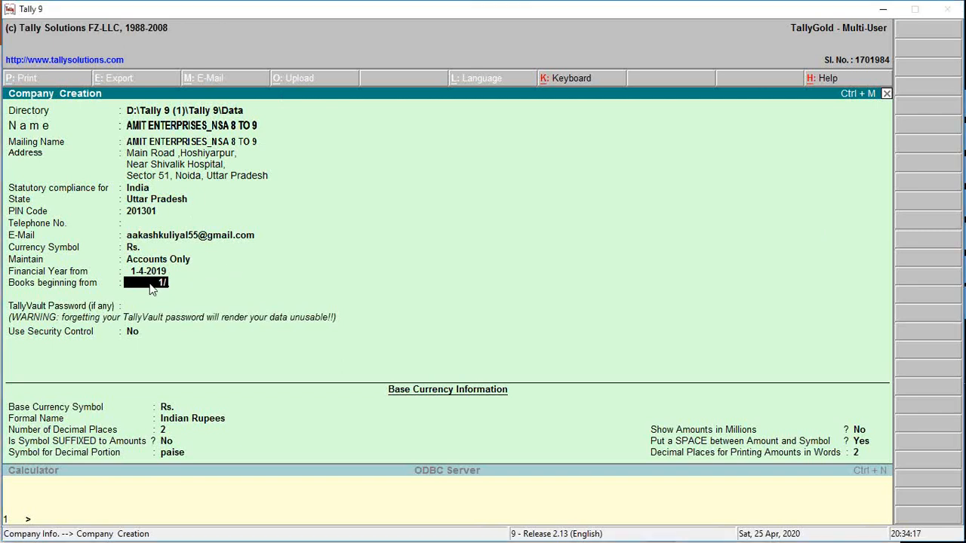
pyautogui.press('Return')
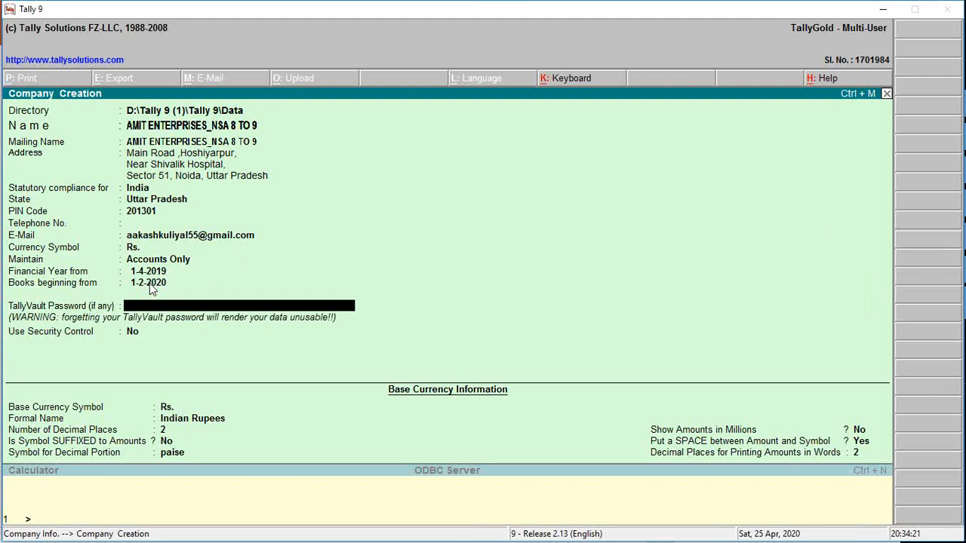
pyautogui.press('BackSpace')
pyautogui.press('BackSpace')
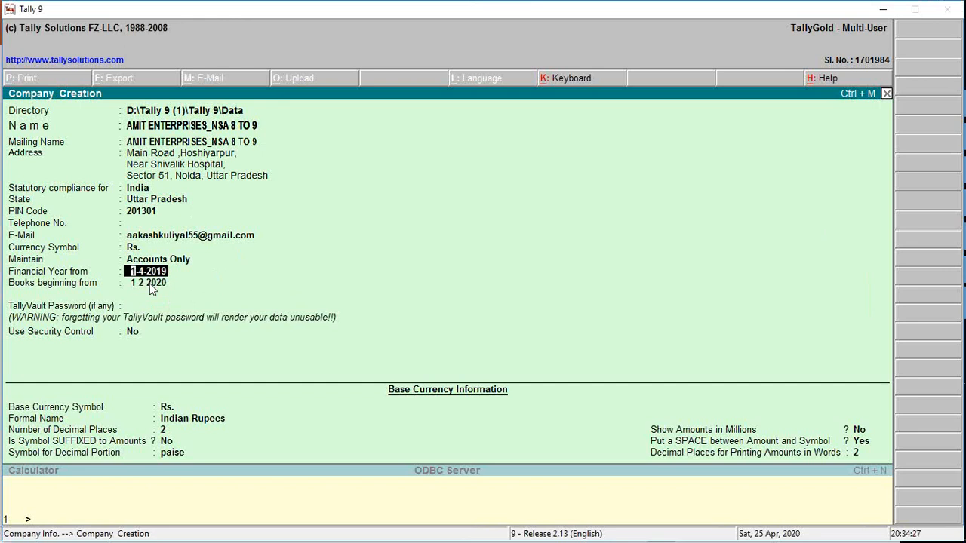
pyautogui.press('Return')
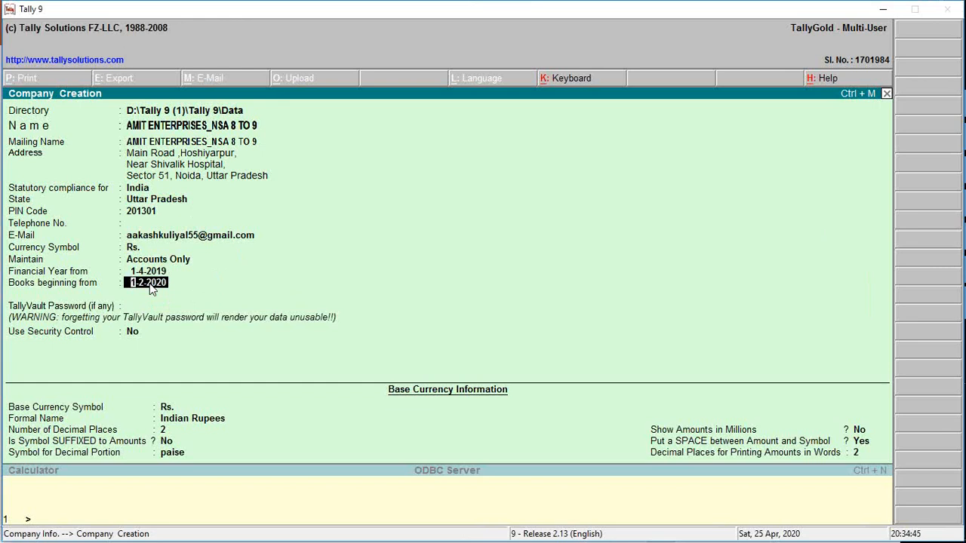
# Set the books beginning date to 1-4-2019 and save the company without a TallyVault password or security control.
pyautogui.write('1/4/19')
pyautogui.press('Return')
pyautogui.press('Return')
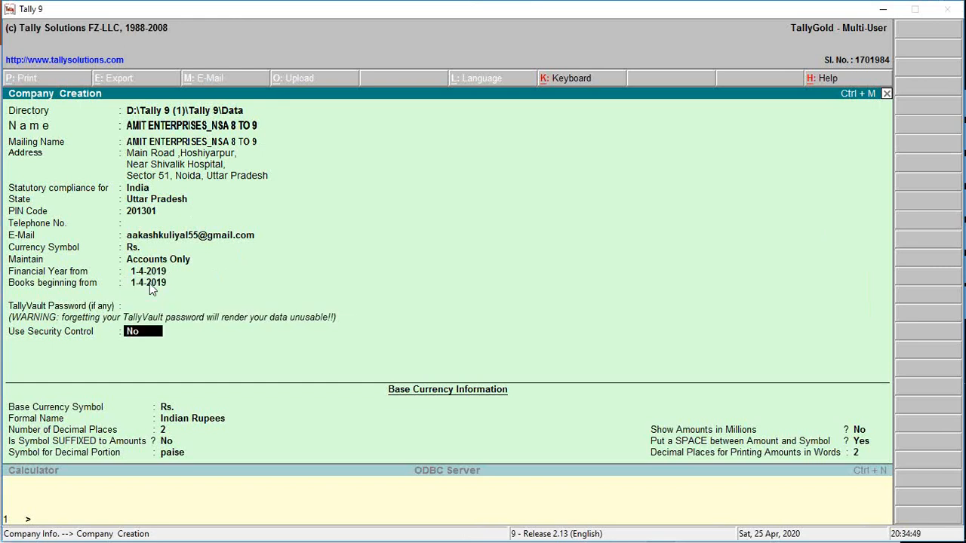
pyautogui.press('Return')
pyautogui.press('Return')
pyautogui.press('Return')
pyautogui.press('Return')
pyautogui.press('Return')
pyautogui.press('Return')
pyautogui.press('Return')
pyautogui.press('Return')
pyautogui.press('Return')
pyautogui.press('Return')
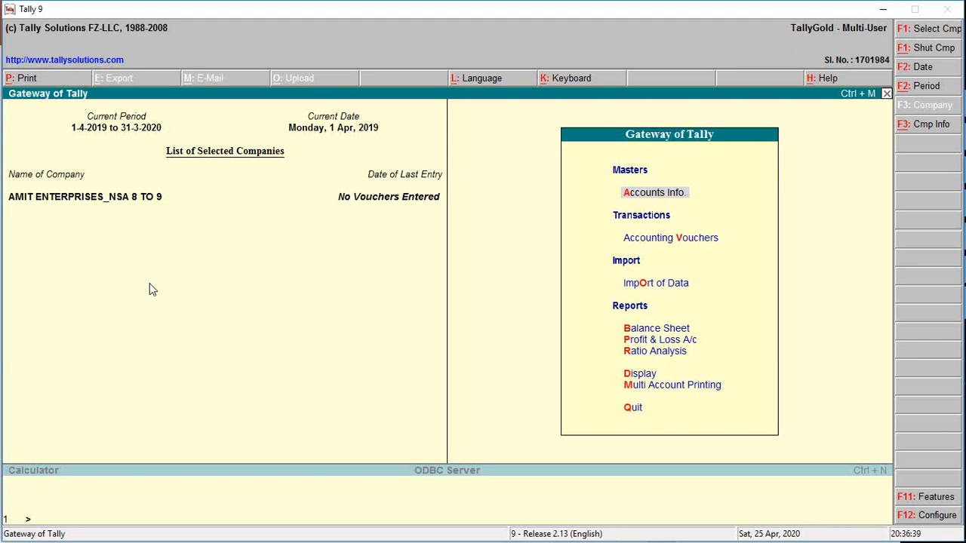
pyautogui.press('Escape')
pyautogui.press('n')
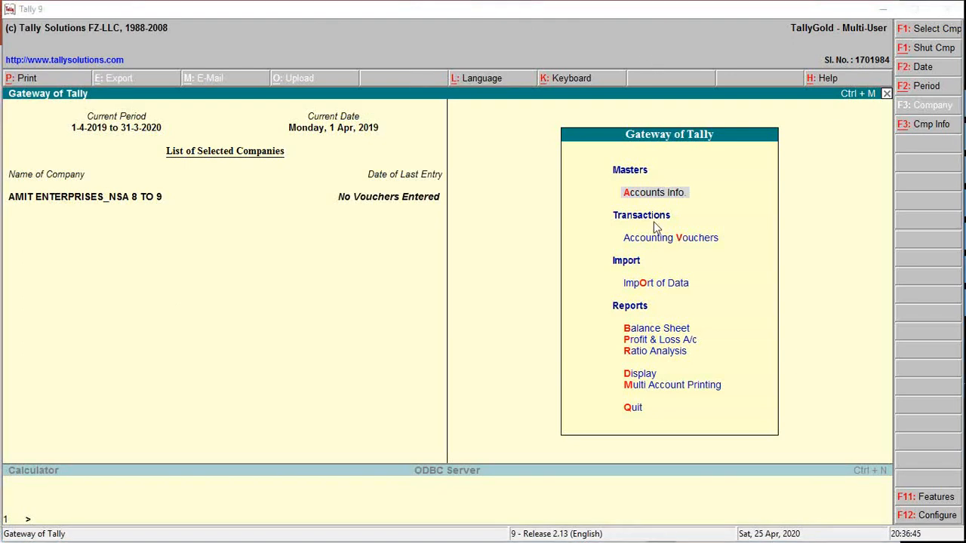
# Switch to PowerPoint, open the recent presentation Company_LGV.pptx and show slide 2.
pyautogui.hotkey('alt', 'Tab')
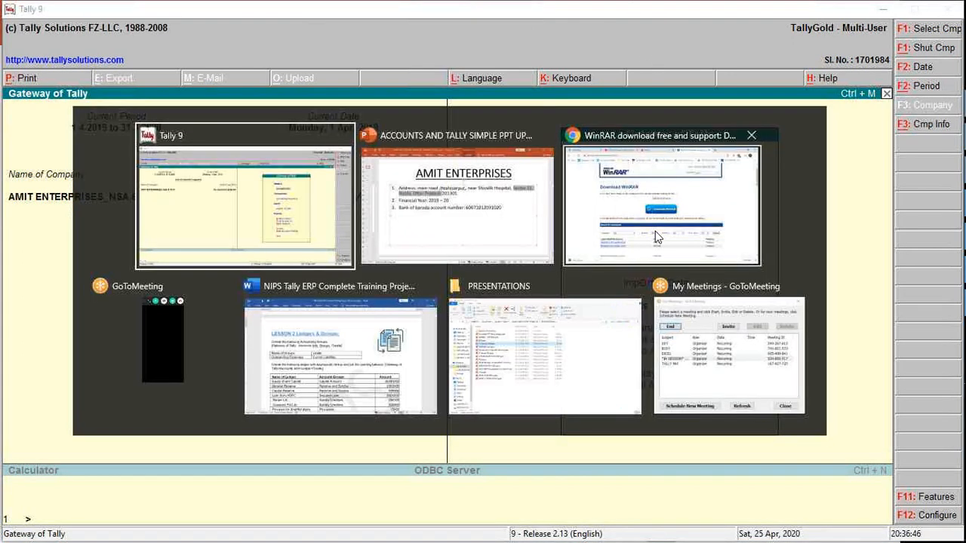
pyautogui.click(475, 215)
pyautogui.click(23, 34)
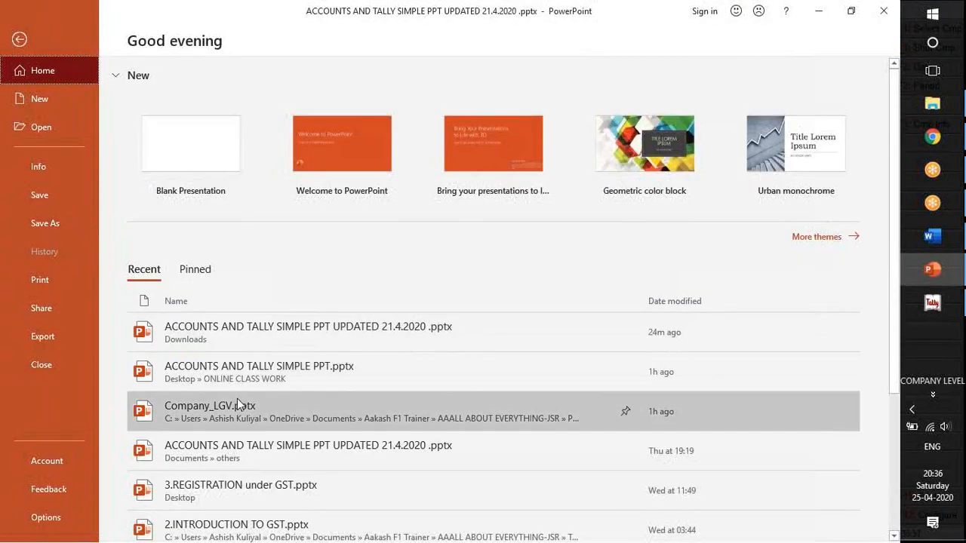
pyautogui.click(237, 399)
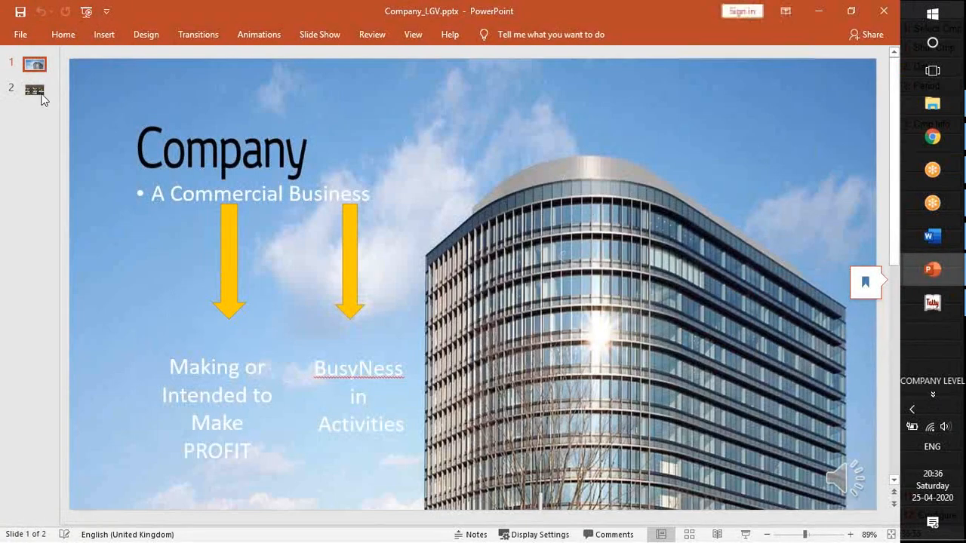
pyautogui.click(34, 89)
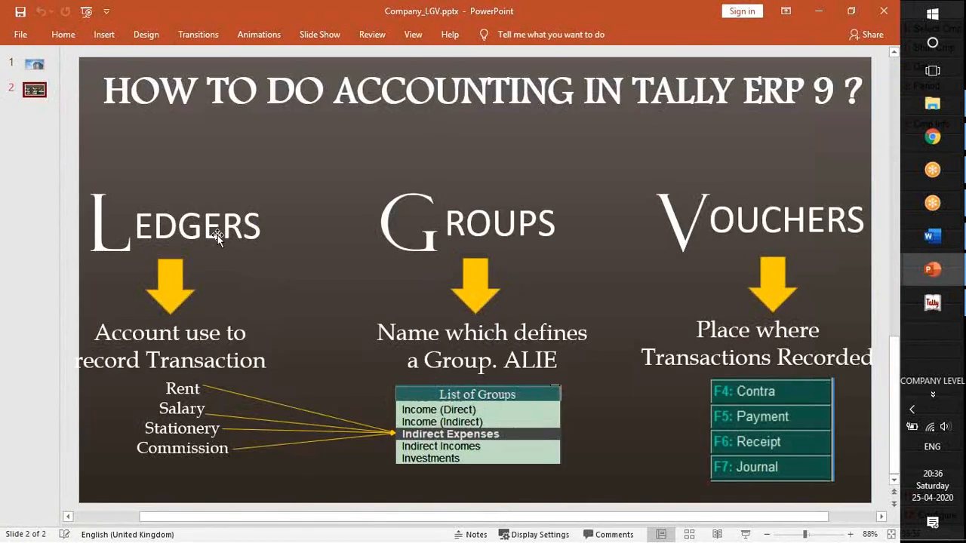
# Examine the Ledgers, Groups and Vouchers headings on the slide about accounting in Tally ERP 9.
pyautogui.click(217, 236)
pyautogui.doubleClick(224, 236)
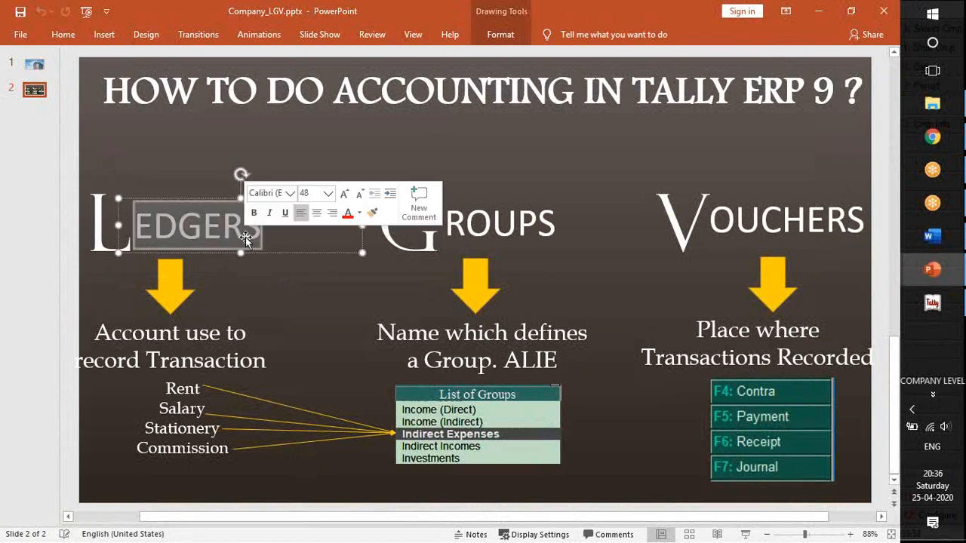
pyautogui.click(461, 221)
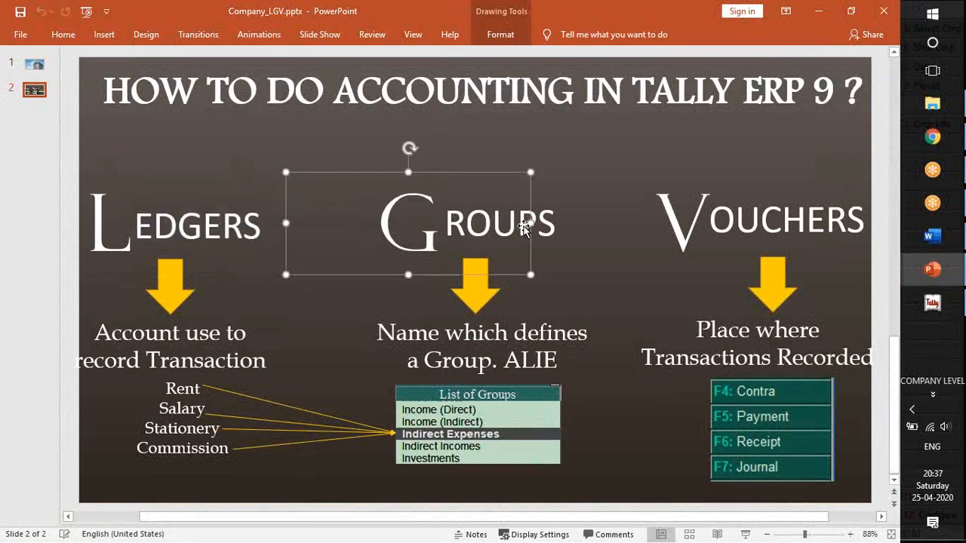
pyautogui.click(736, 223)
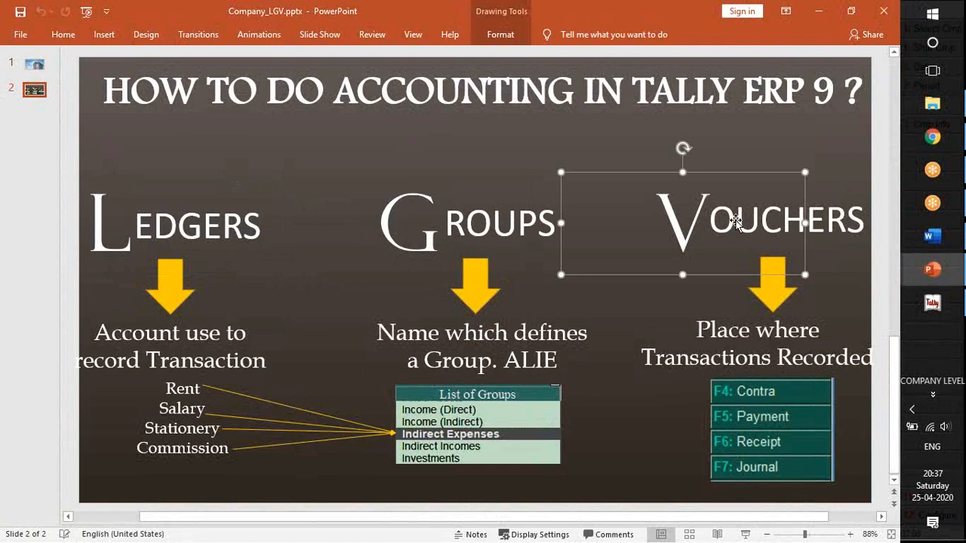
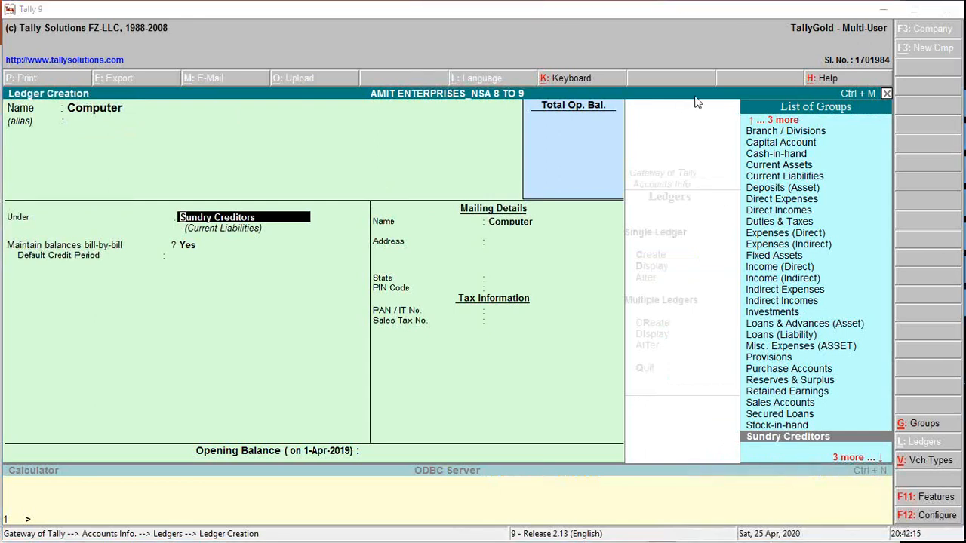
# Place the new Computer ledger under the Fixed Assets group and save it without an opening balance.
pyautogui.click(185, 225)
pyautogui.write('Fixe')
pyautogui.press('Return')
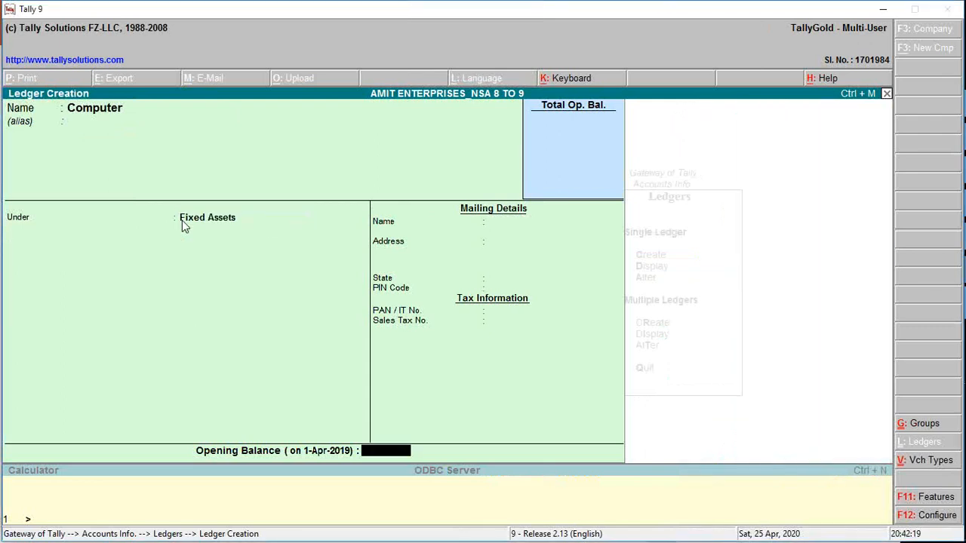
pyautogui.press('Return')
# Check the supplier on the Transaction #5 slide and name a new ledger Shyam Jee Traders under Sundry Creditors.
pyautogui.hotkey('alt', 'Tab')
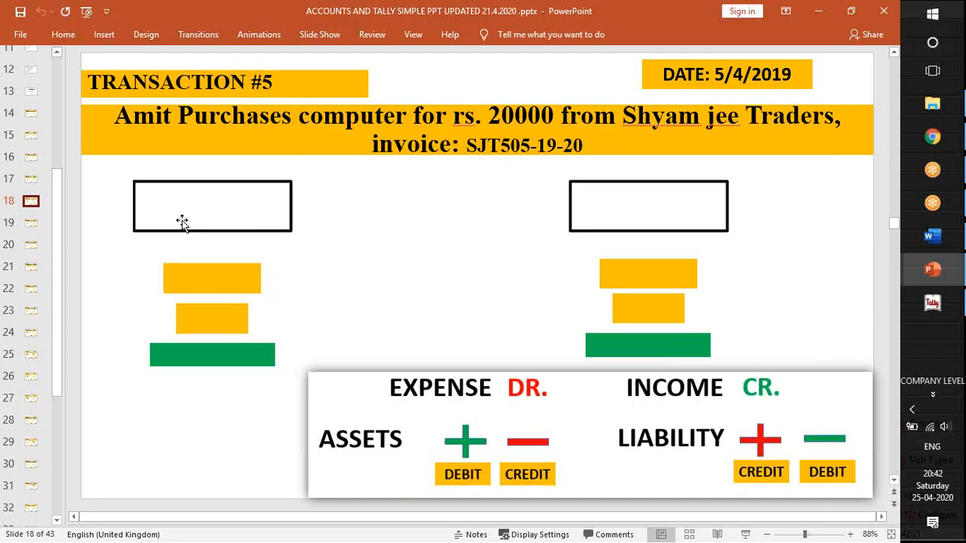
pyautogui.hotkey('alt', 'Tab')
pyautogui.hotkey('alt', 'Tab')
pyautogui.hotkey('alt', 'Tab')
pyautogui.write('Shyam Jee Traders')
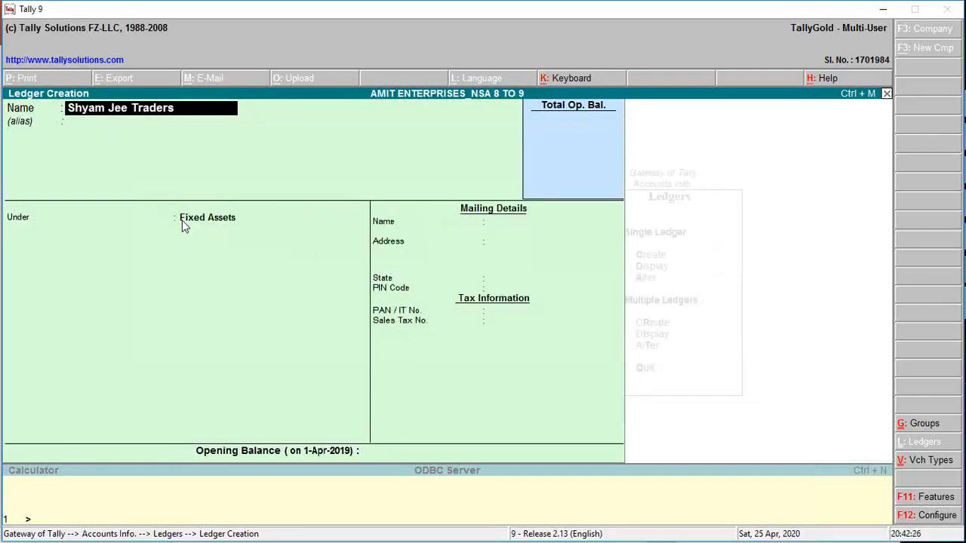
pyautogui.press('Return')
pyautogui.write('Sund')
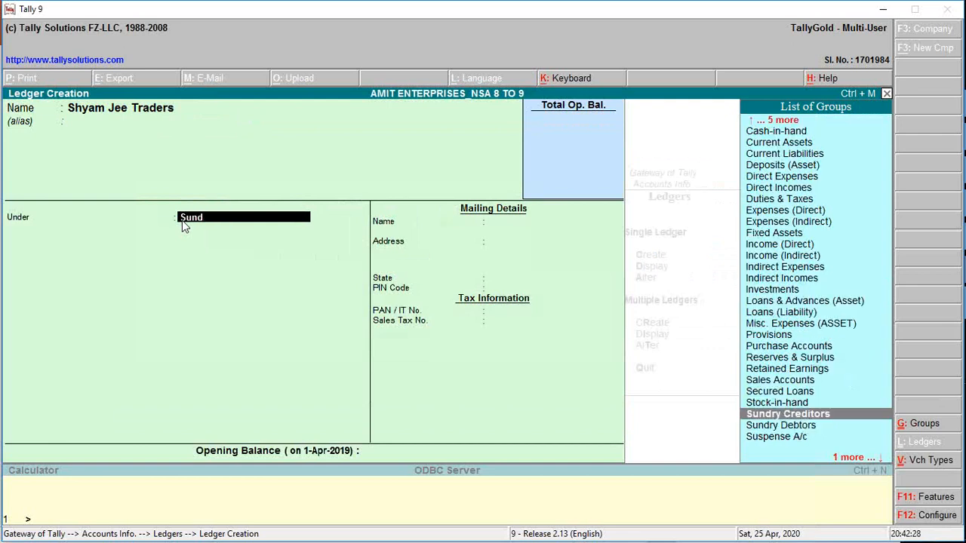
pyautogui.press('Return')
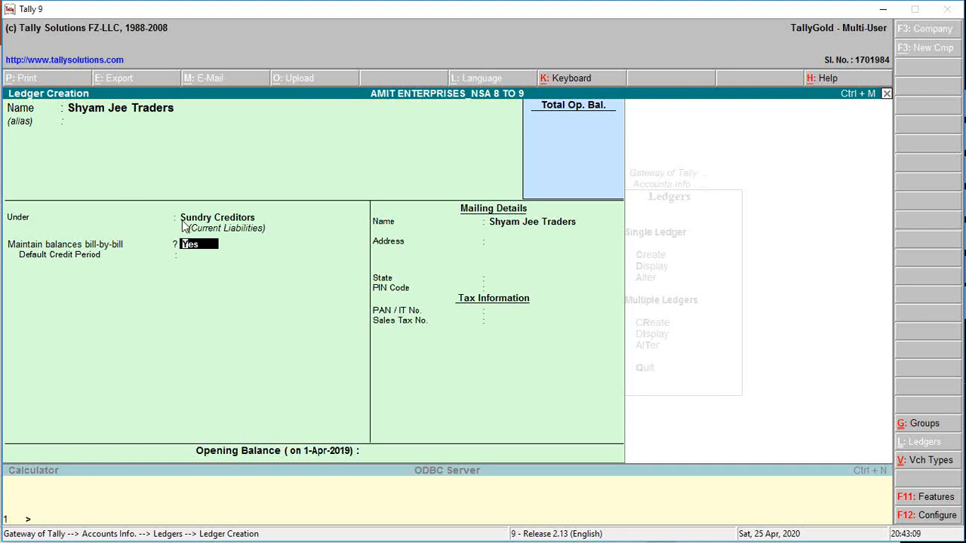
# Save the supplier ledger with bill-by-bill balances on, a blank address and the state as Not Applicable.
pyautogui.press('Return')
pyautogui.press('Return')
pyautogui.press('Return')
pyautogui.press('Return')
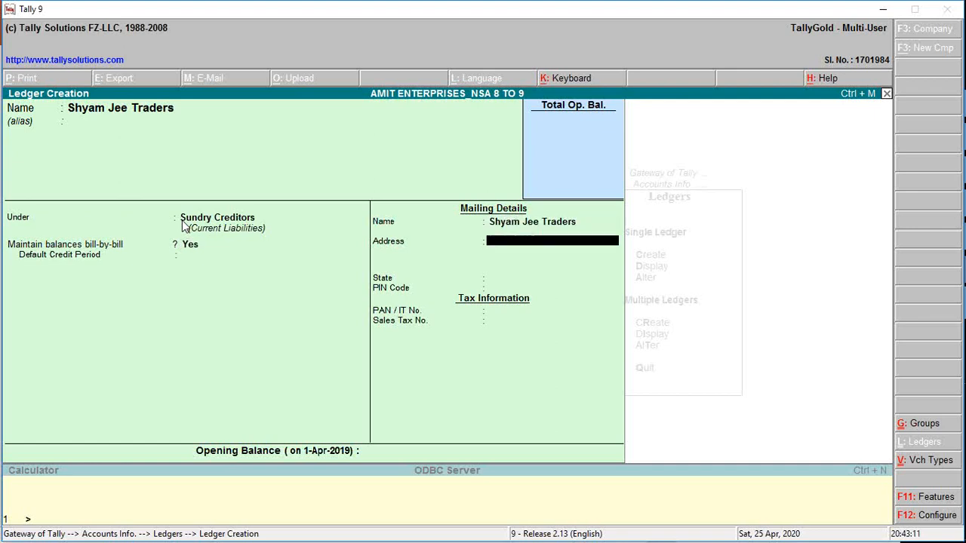
pyautogui.press('Return')
pyautogui.press('Return')
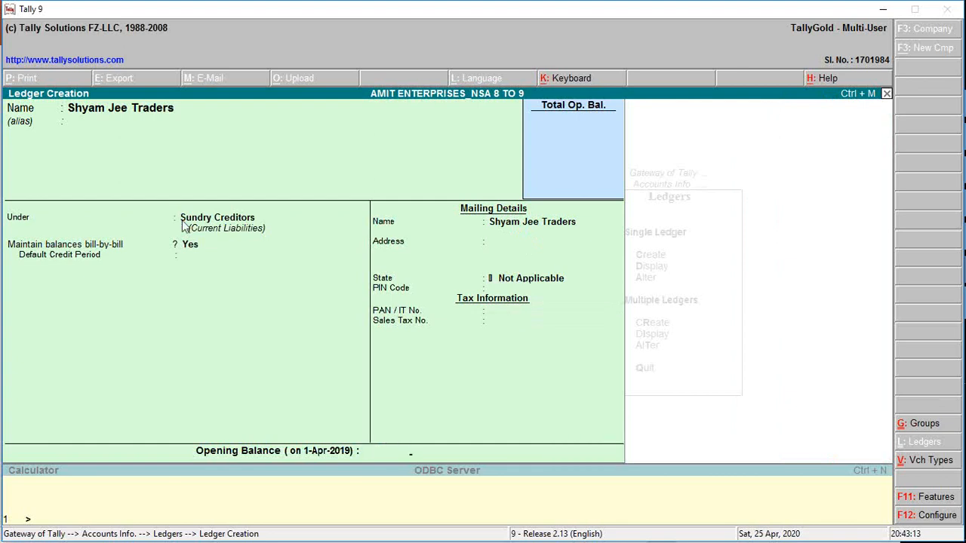
# Switch to PowerPoint and review the transaction slides between #5 and #1 before returning to Tally 9.
pyautogui.hotkey('alt', 'Tab')
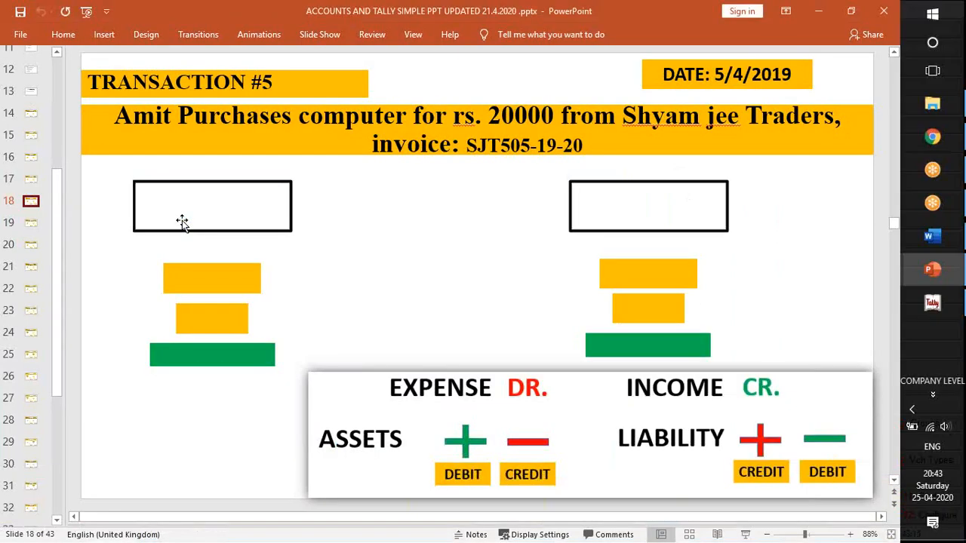
pyautogui.scroll(5, 181, 221)
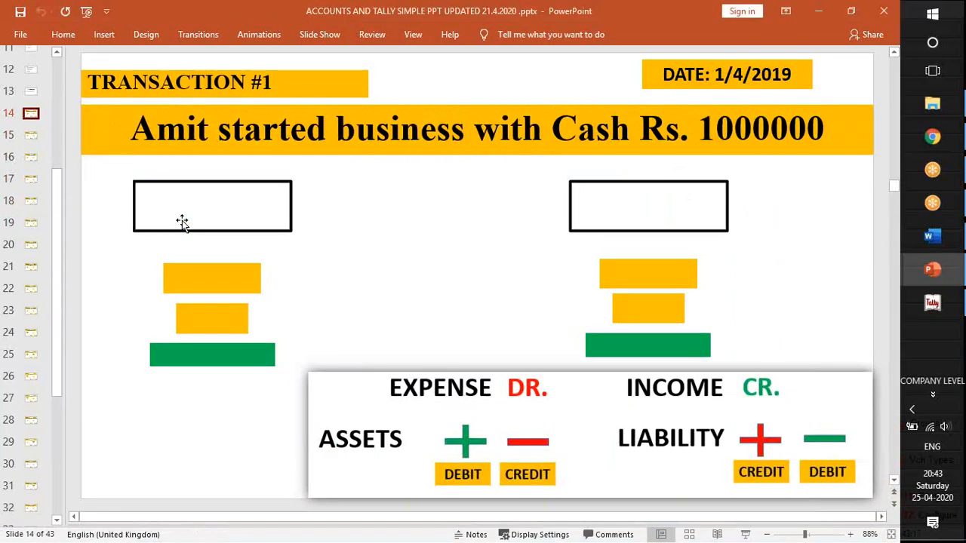
pyautogui.scroll(-1, 182, 221)
pyautogui.hotkey('alt', 'Tab')
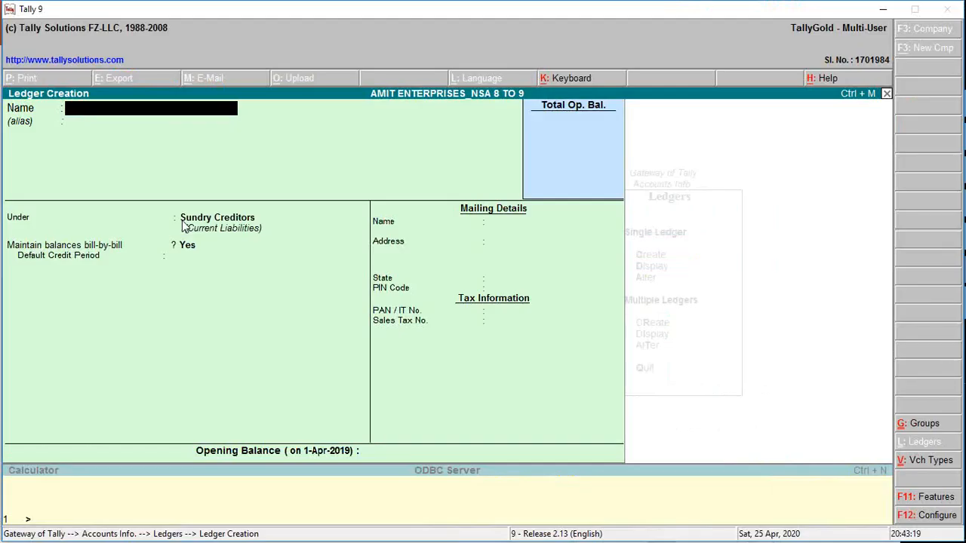
# Leave ledger creation for the Gateway of Tally and highlight Accounting Vouchers.
pyautogui.press('Escape')
pyautogui.press('Escape')
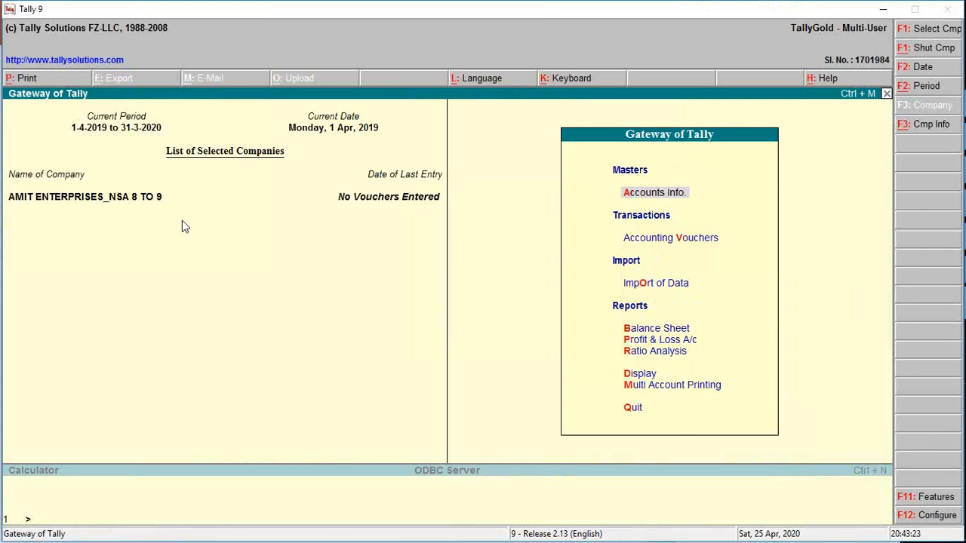
pyautogui.press('Down')
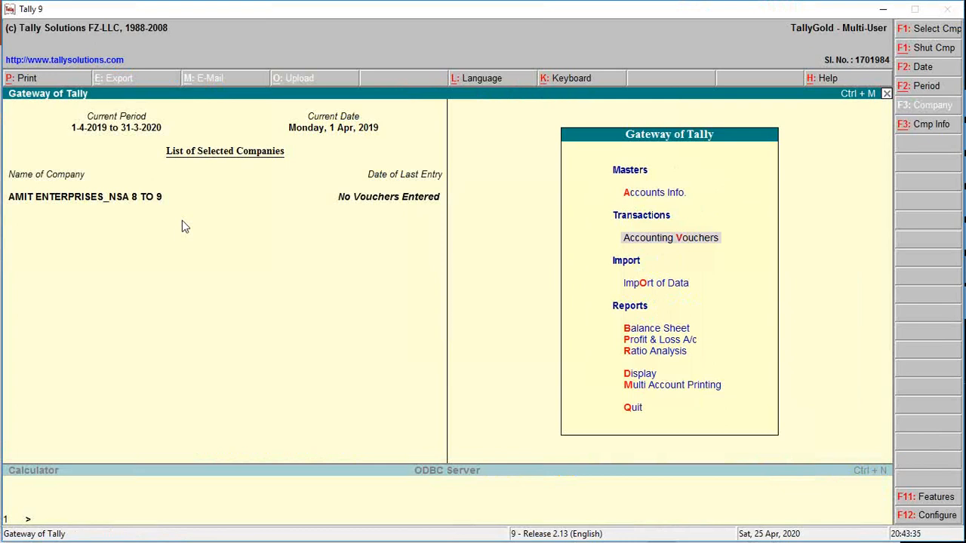
# Switch to the Company_LGV.pptx slide, examine the Ledgers, Groups and Vouchers headings, and return to Tally 9.
pyautogui.hotkey('alt', 'Tab')
pyautogui.hotkey('alt', 'Tab')
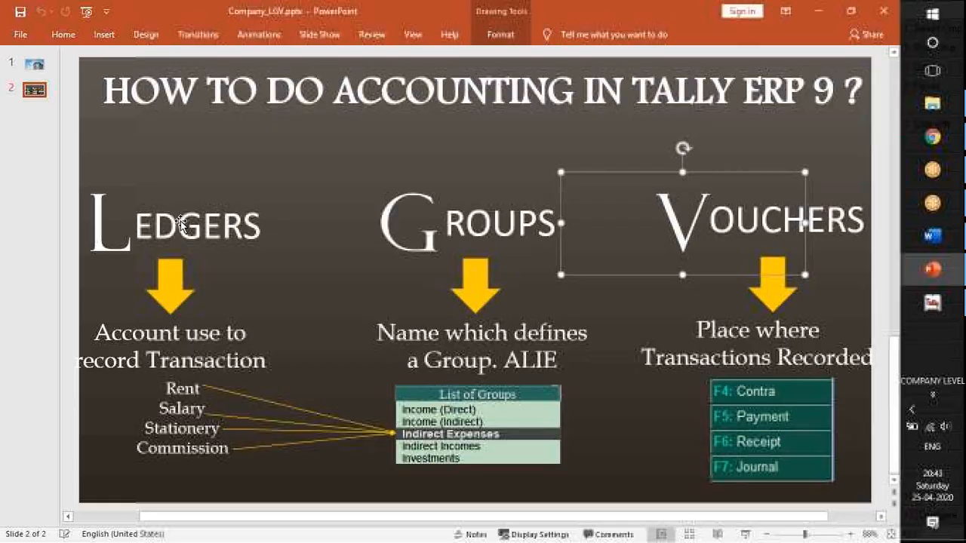
pyautogui.click(162, 215)
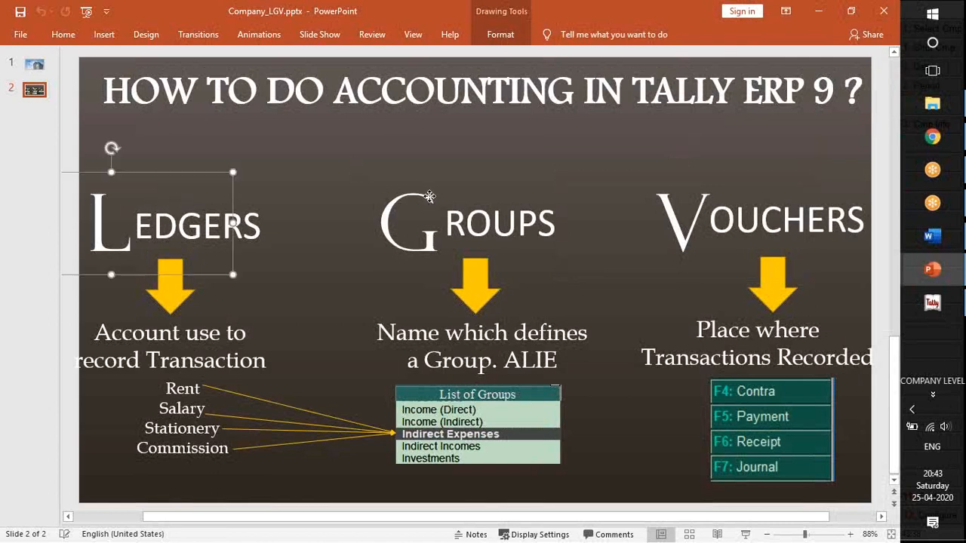
pyautogui.click(452, 207)
pyautogui.click(600, 208)
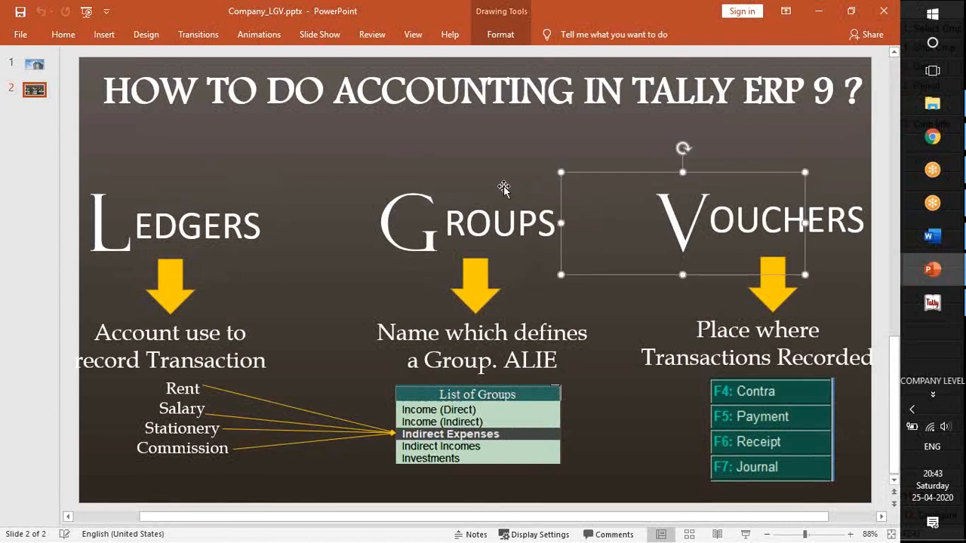
pyautogui.click(289, 203)
pyautogui.click(437, 205)
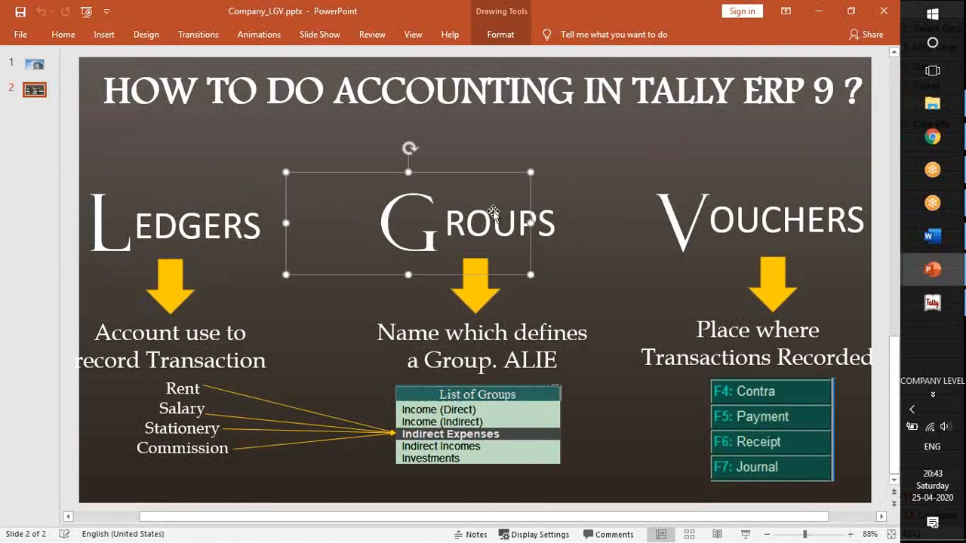
pyautogui.click(612, 223)
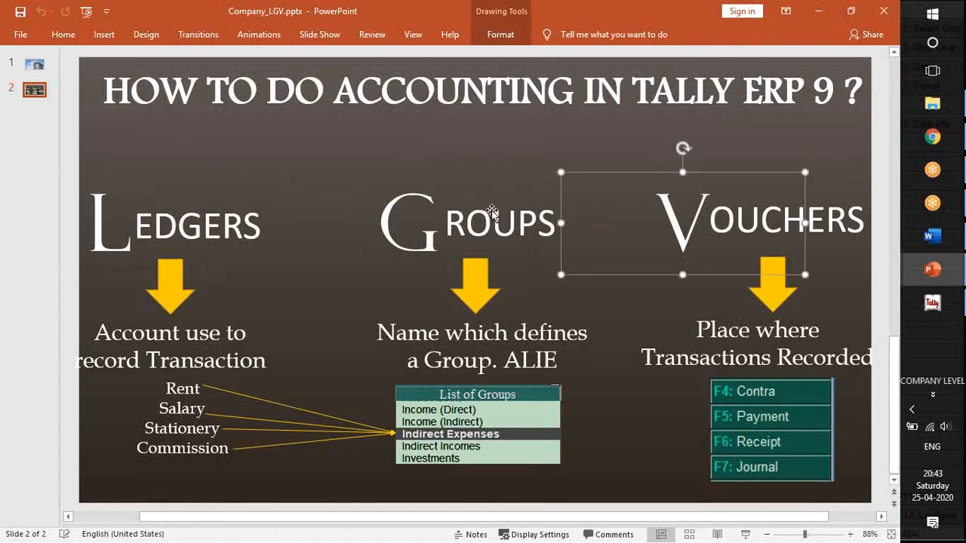
pyautogui.hotkey('alt', 'Tab')
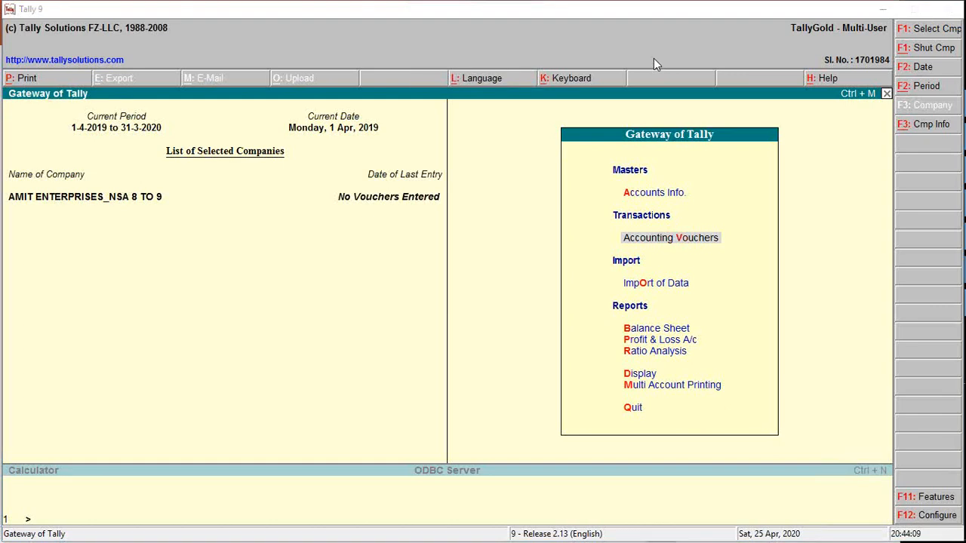
# Open the capital ledger for alteration and examine the group it belongs to in the list of groups.
pyautogui.click(546, 154)
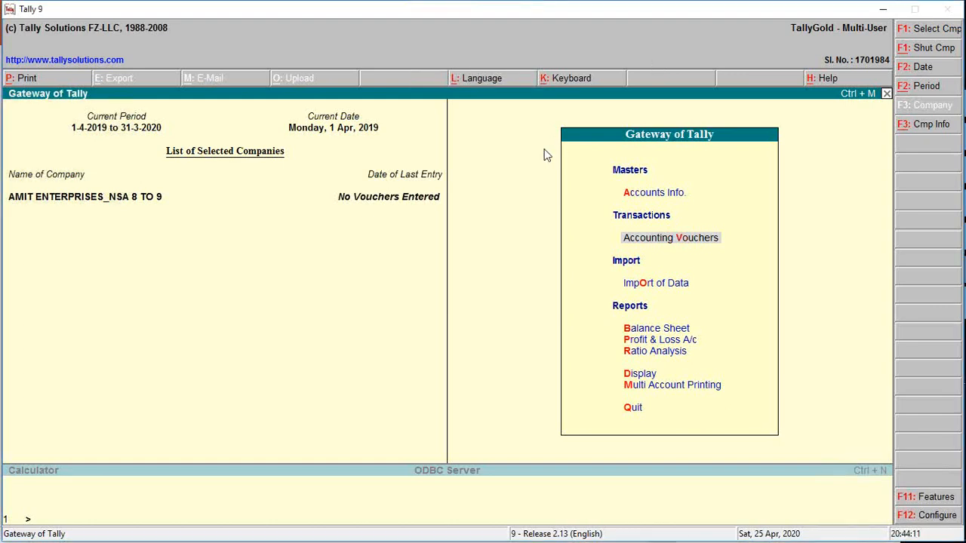
pyautogui.press('Up')
pyautogui.press('Return')
pyautogui.press('Down')
pyautogui.press('Return')
pyautogui.press('Down')
pyautogui.press('Down')
pyautogui.press('Return')
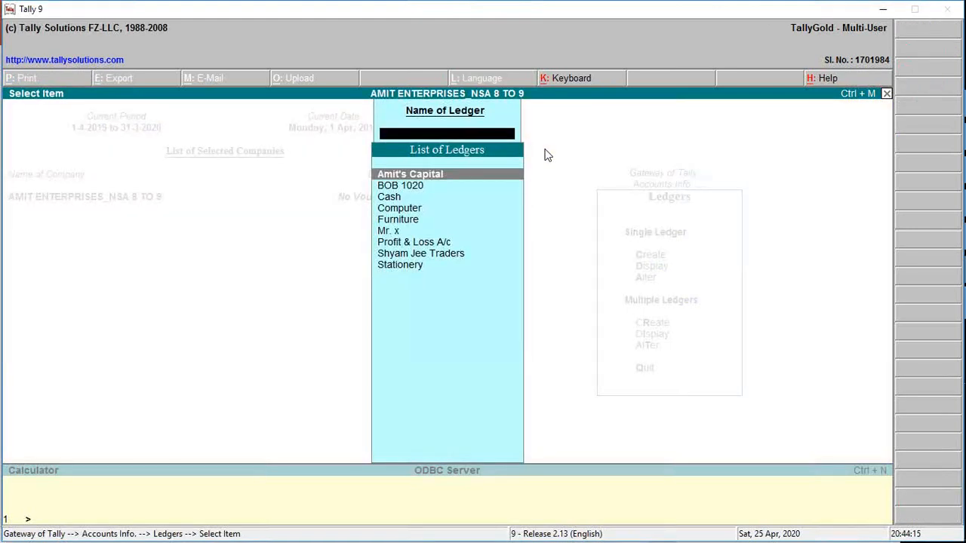
pyautogui.press('Return')
pyautogui.press('Return')
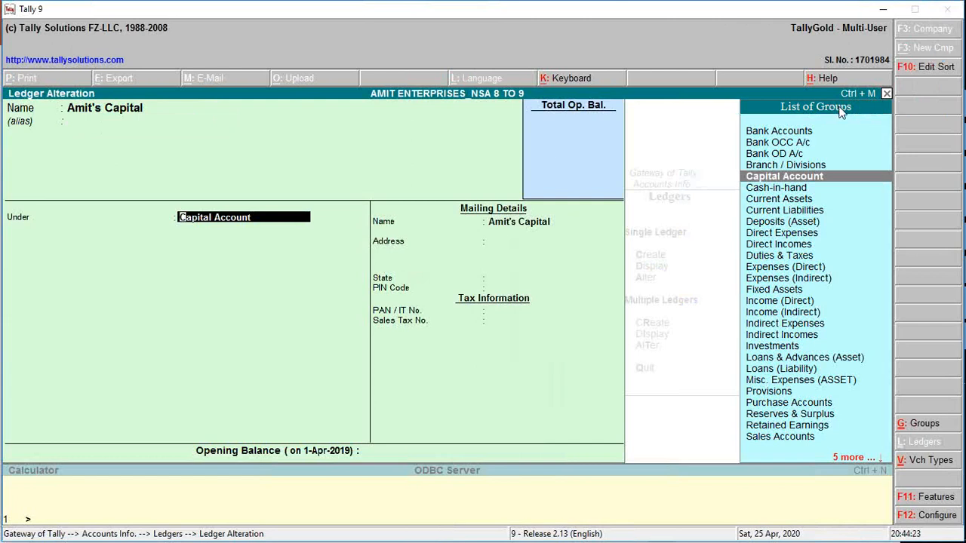
# Quit the capital ledger alteration without saving and return to the Gateway of Tally.
pyautogui.press('Escape')
pyautogui.press('y')
pyautogui.press('Escape')
pyautogui.press('Escape')
pyautogui.press('Escape')
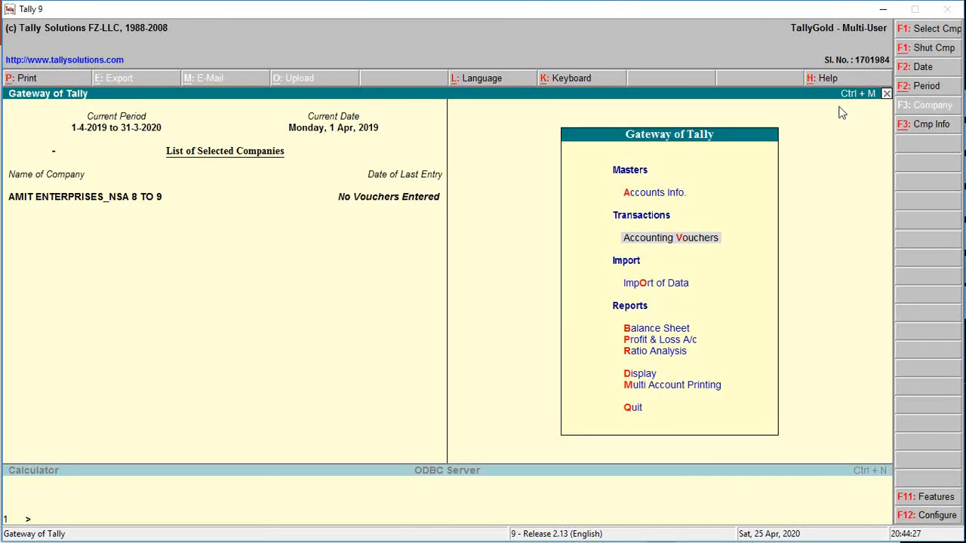
# Open accounting voucher creation, try a Receipt voucher with a BOB 1020 entry, and discard it for a blank one.
pyautogui.press('v')
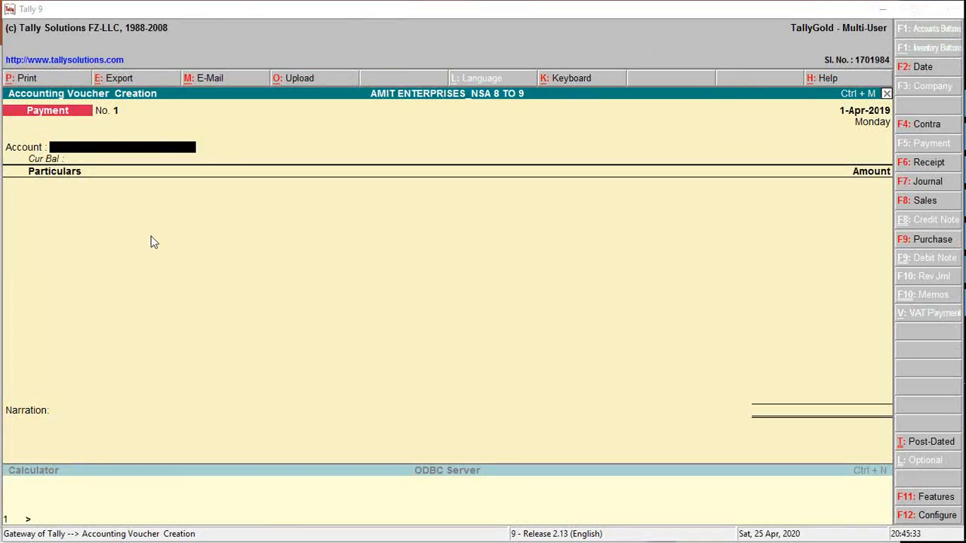
pyautogui.press('Return')
pyautogui.press('F6')
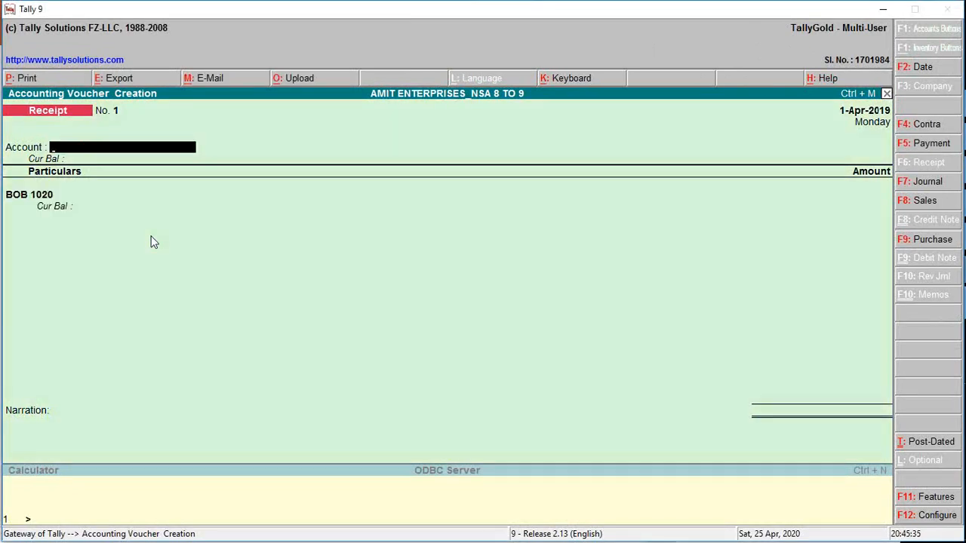
pyautogui.press('Escape')
pyautogui.press('y')
pyautogui.press('Return')
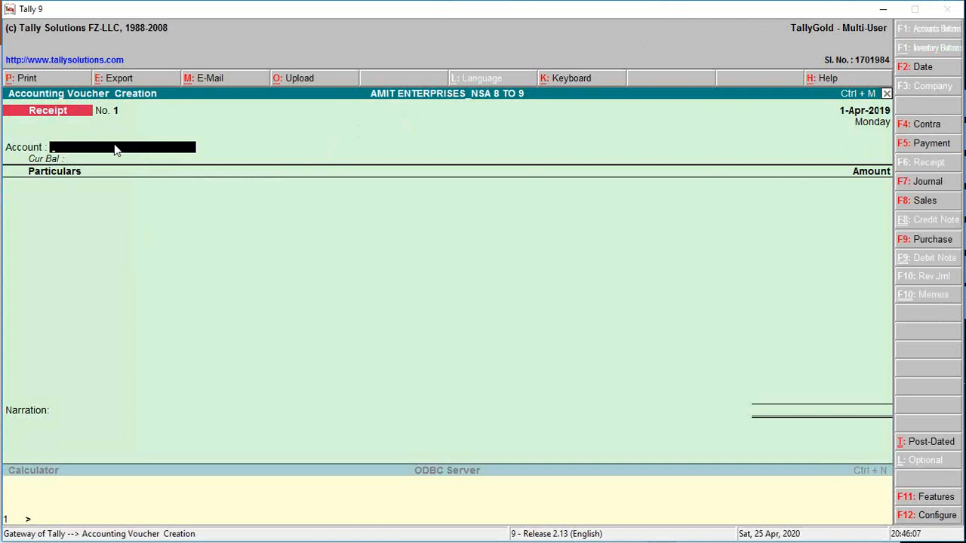
# Try Cash as the account of the Receipt voucher after comparing it with BOB 1020.
pyautogui.press('space')
pyautogui.press('Down')
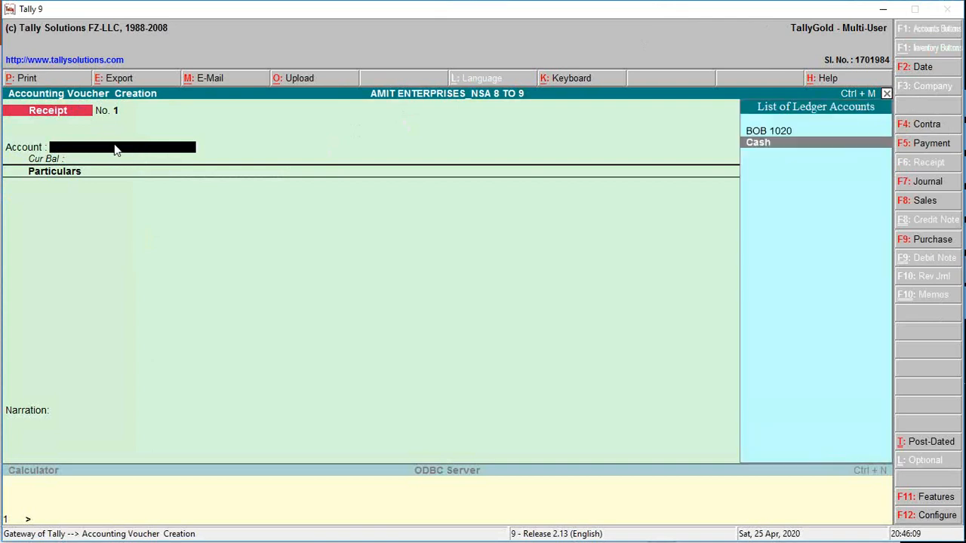
pyautogui.press('Up')
pyautogui.press('Down')
pyautogui.press('Return')
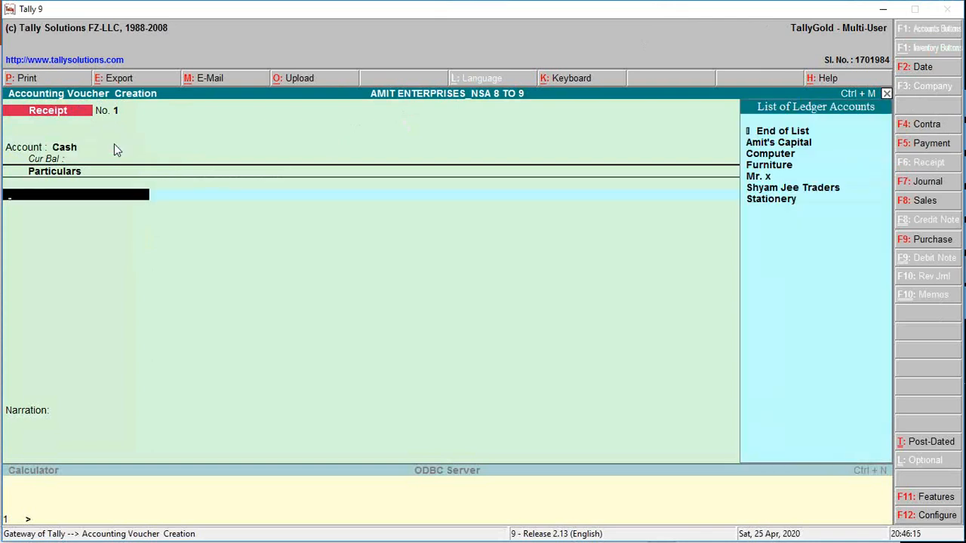
# Try a Payment voucher with Cash as the account, browse the ledgers offered for its particulars, and abandon the voucher.
pyautogui.press('BackSpace')
pyautogui.press('F5')
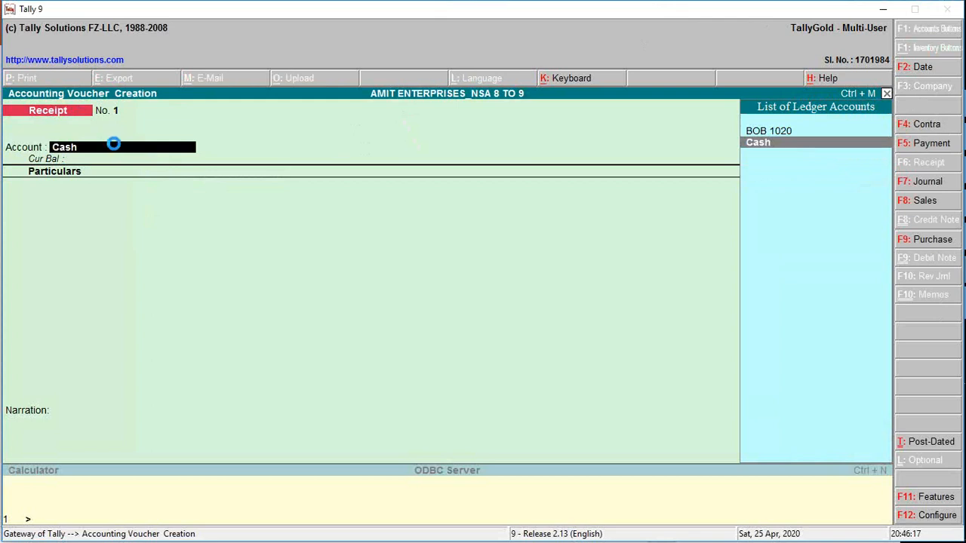
pyautogui.press('Return')
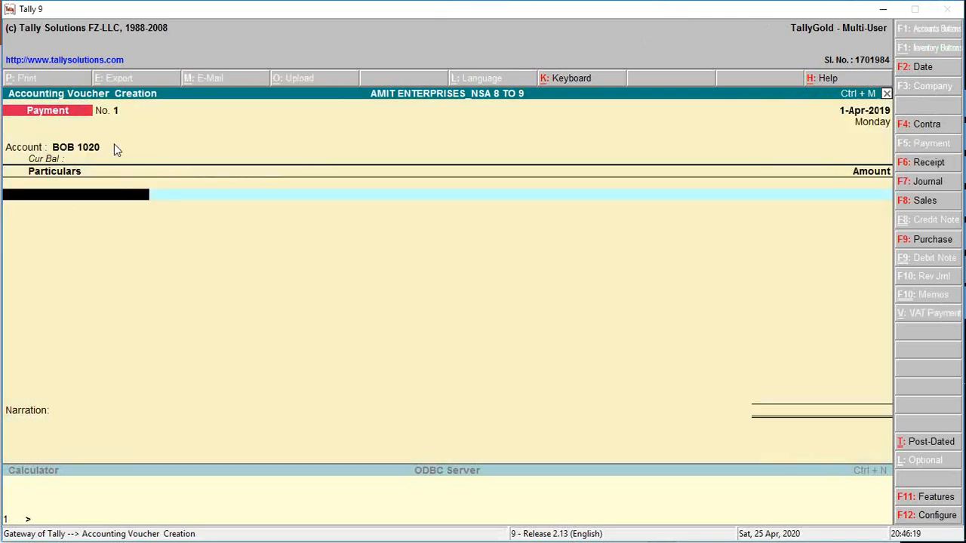
pyautogui.press('BackSpace')
pyautogui.press('BackSpace')
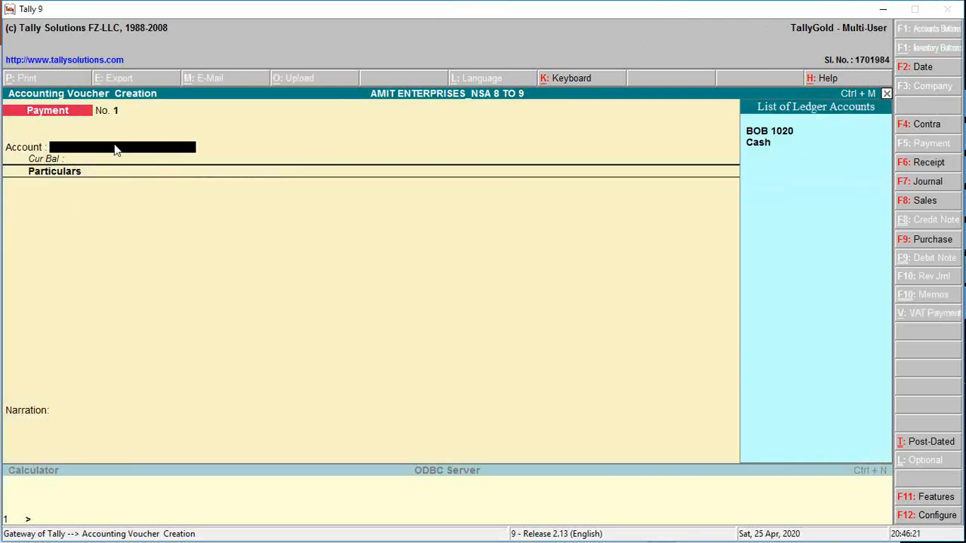
pyautogui.press('Down')
pyautogui.press('Down')
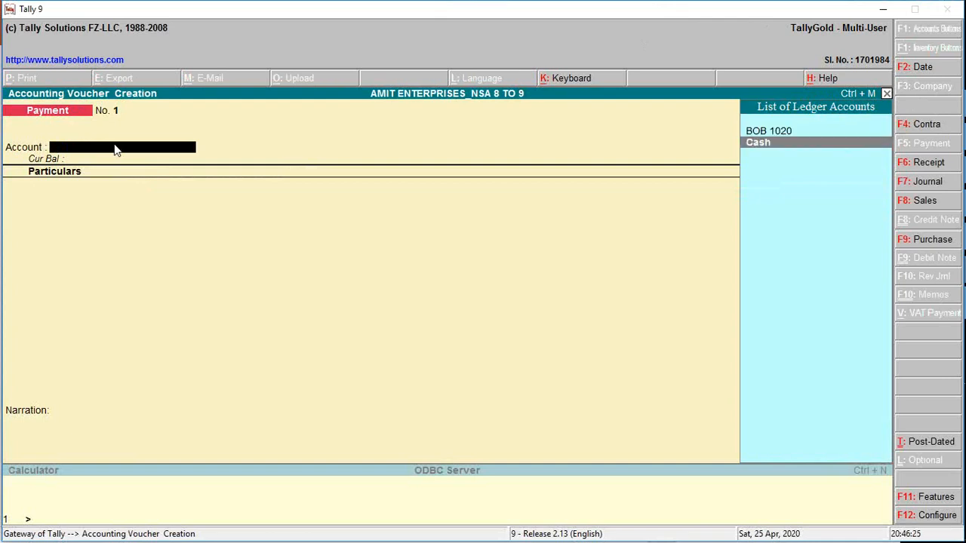
pyautogui.press('Return')
pyautogui.press('Down')
pyautogui.press('Down')
pyautogui.press('Down')
pyautogui.press('Down')
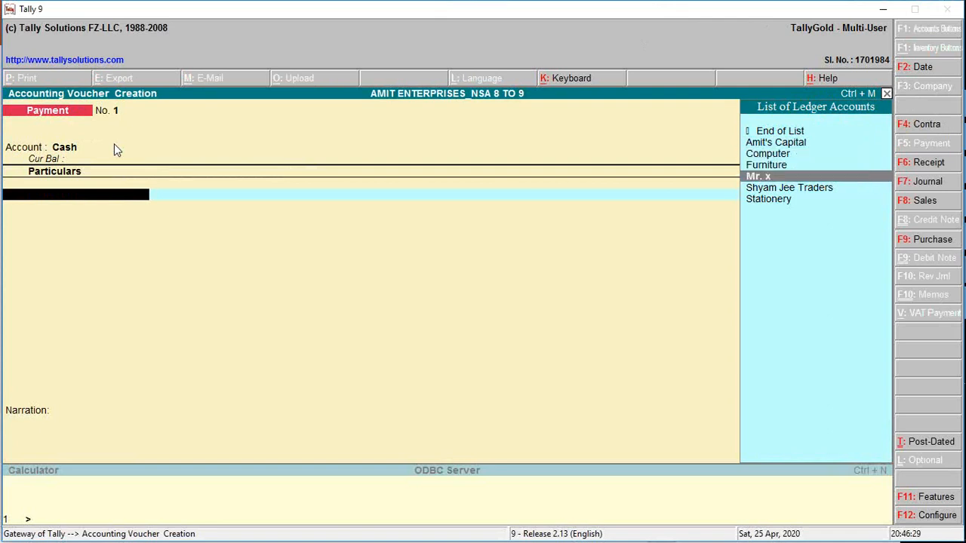
pyautogui.press('Escape')
pyautogui.press('y')
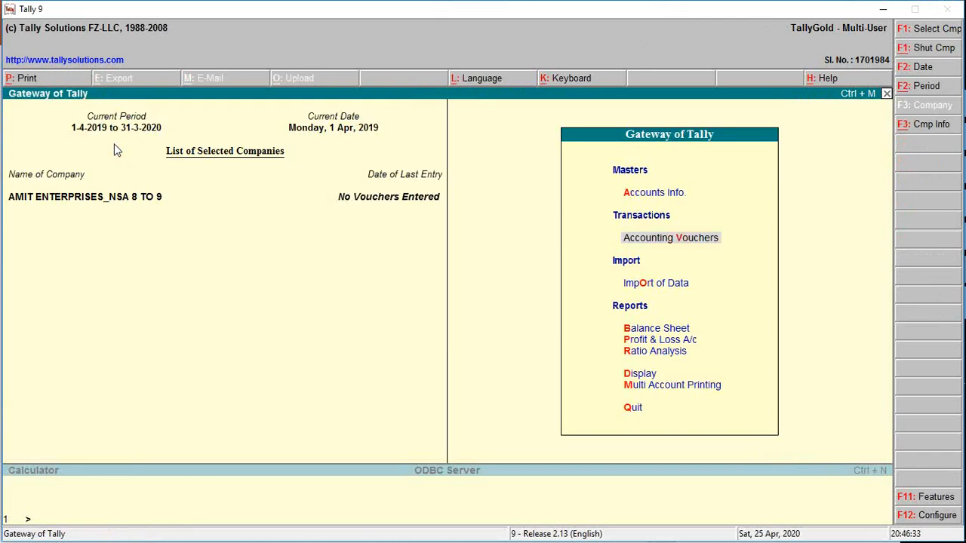
# Reopen accounting voucher creation from the Gateway of Tally and change the voucher type to Receipt.
pyautogui.press('Return')
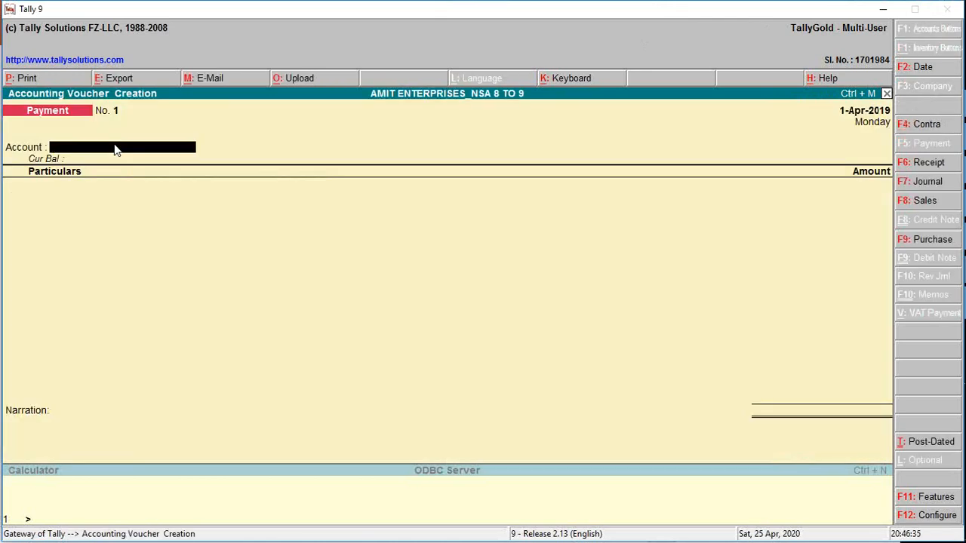
pyautogui.press('F6')
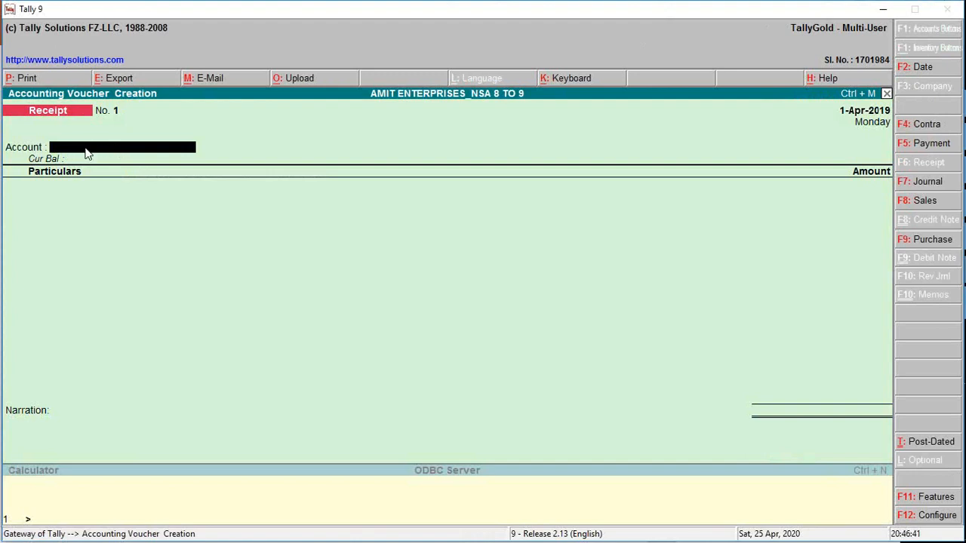
# Try Cash as the Receipt voucher's account, view the ledgers offered for its particulars, and discard the entry for a blank voucher.
pyautogui.press('Down')
pyautogui.press('Return')
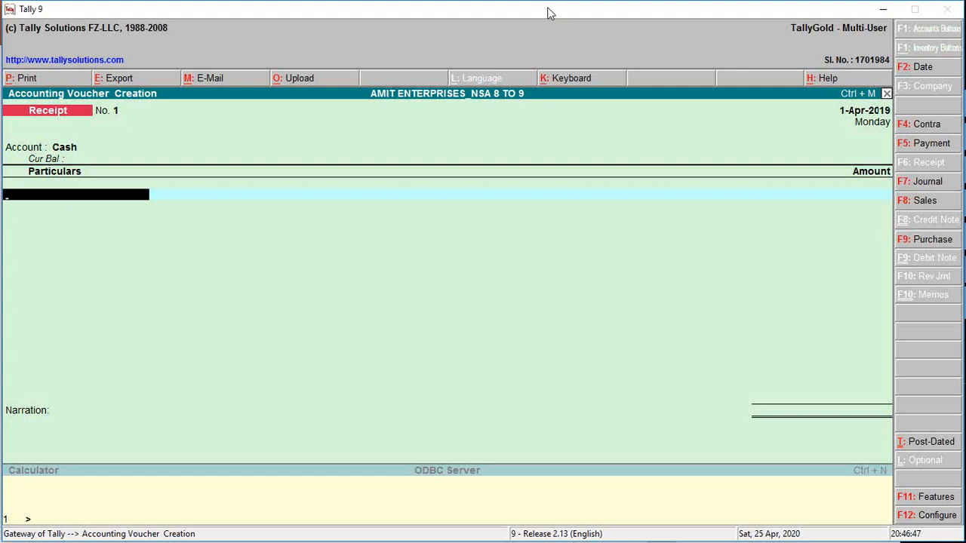
pyautogui.click(642, 23)
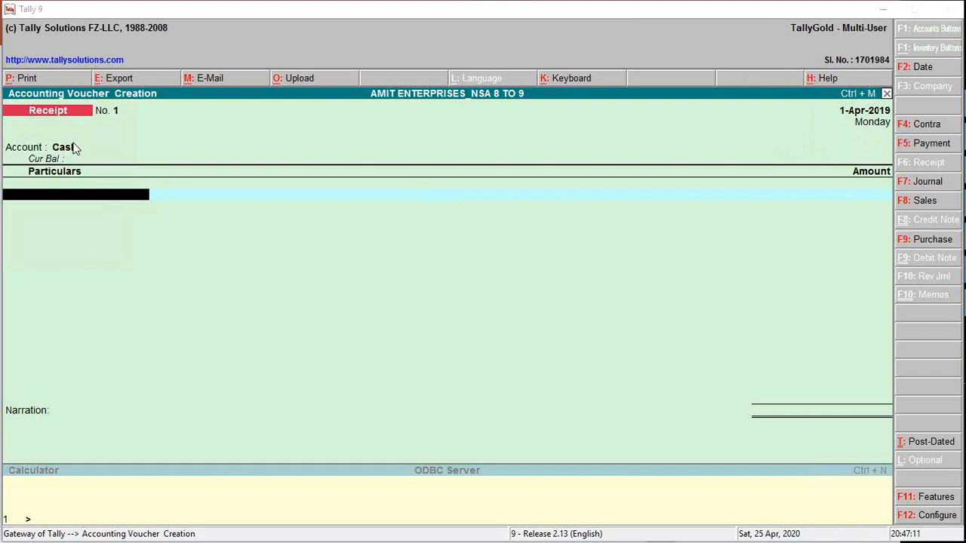
pyautogui.click(53, 200)
pyautogui.click(114, 203)
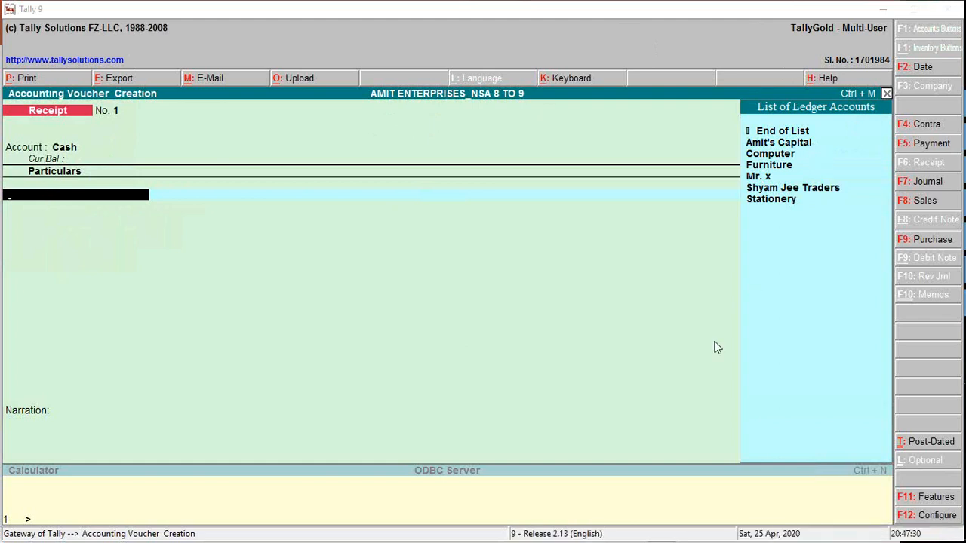
pyautogui.press('Escape')
pyautogui.press('y')
pyautogui.press('v')
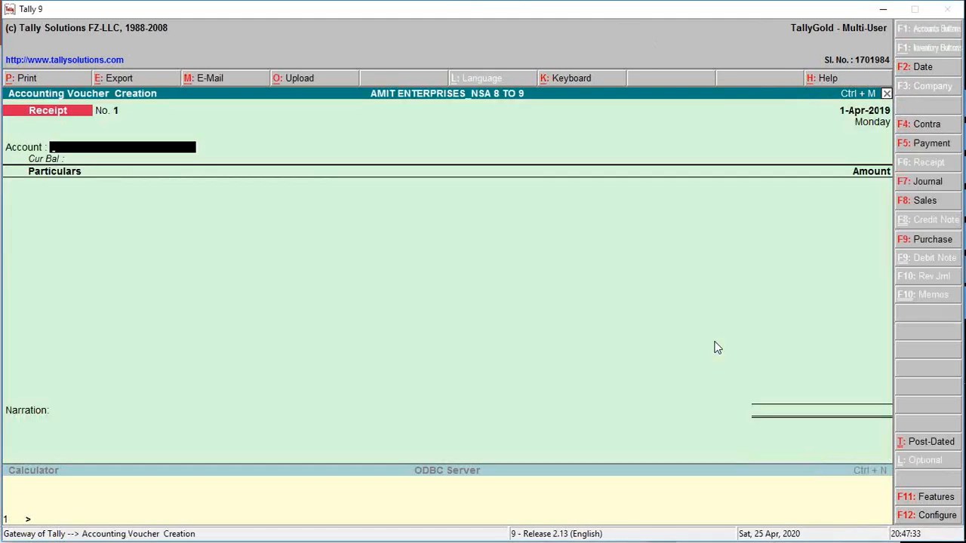
# Try a Payment voucher with BOB 1020 as the account, browse the ledgers for its particulars, and abandon it to the Gateway of Tally.
pyautogui.press('F5')
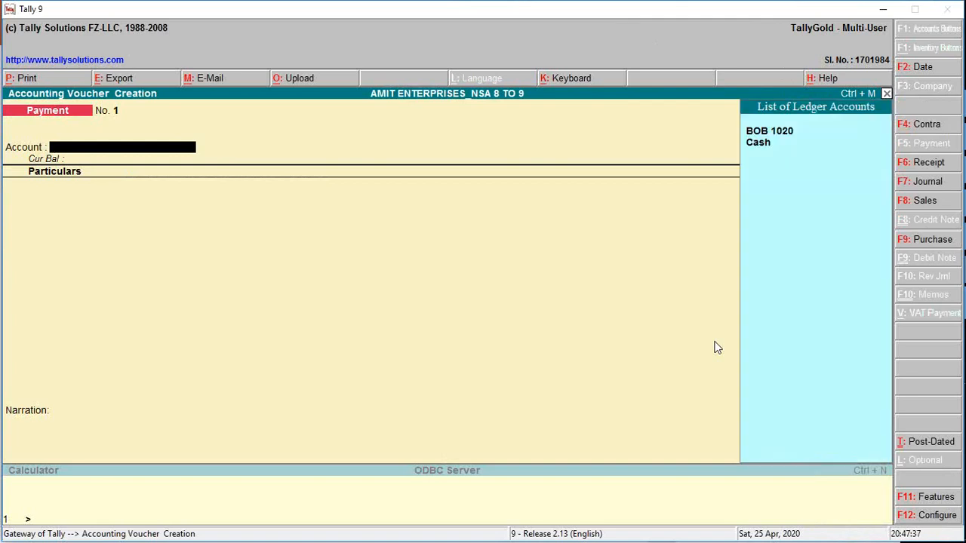
pyautogui.press('Return')
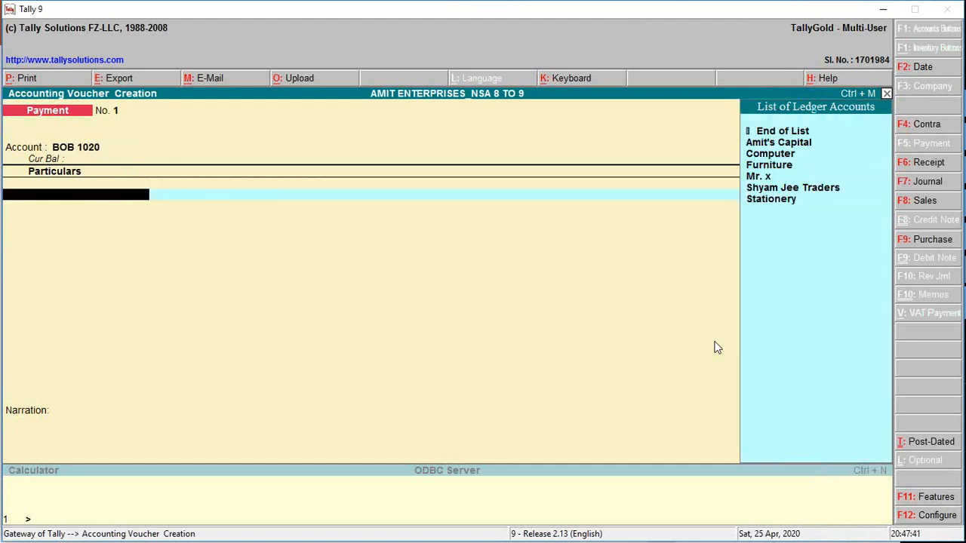
pyautogui.press('Down')
pyautogui.press('Down')
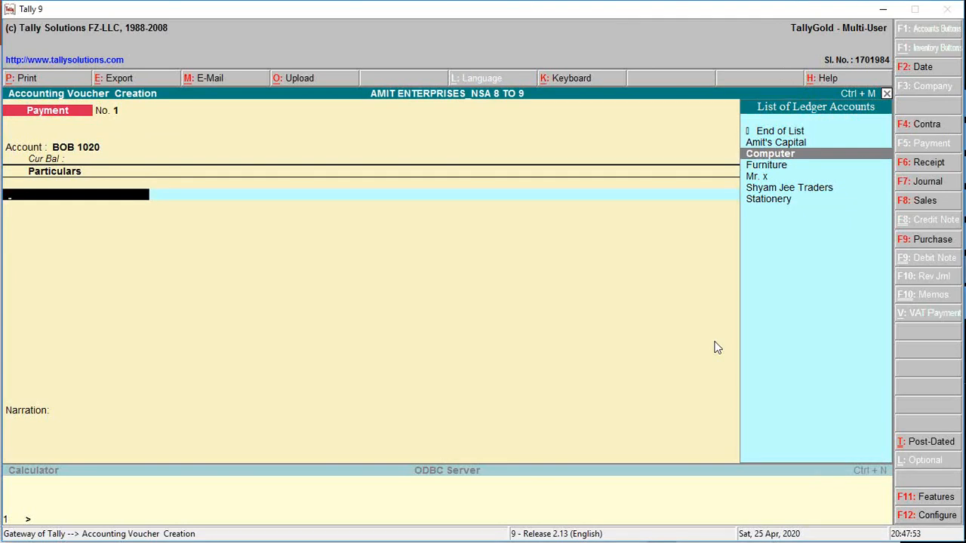
pyautogui.press('Escape')
pyautogui.press('Return')
pyautogui.press('Escape')
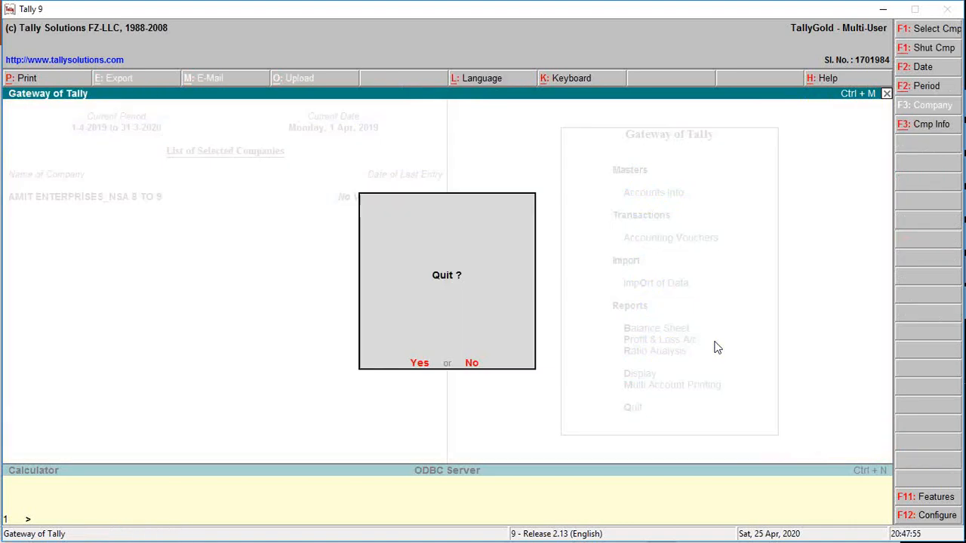
pyautogui.press('Escape')
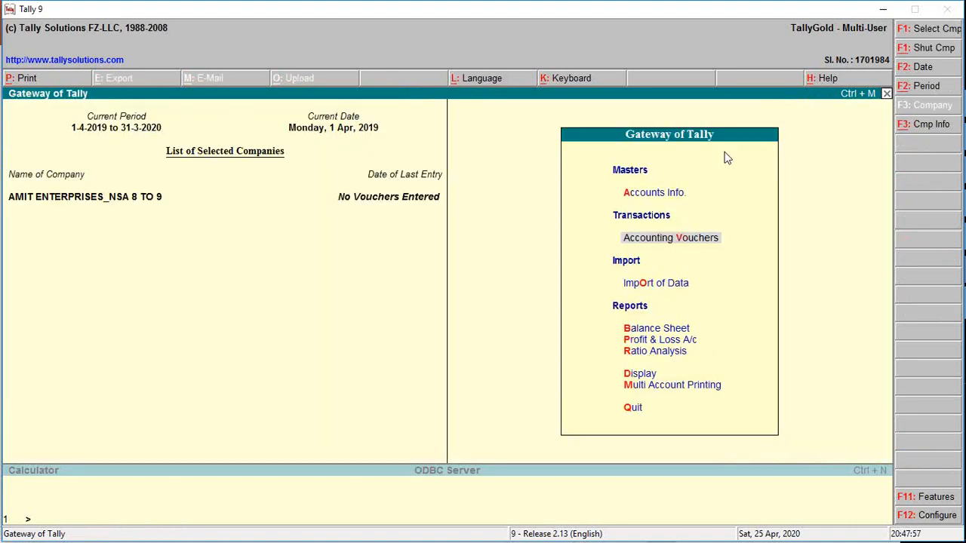
# Open accounting voucher creation, look up Transaction #1 in the PowerPoint presentation, and return to Tally.
pyautogui.click(676, 193)
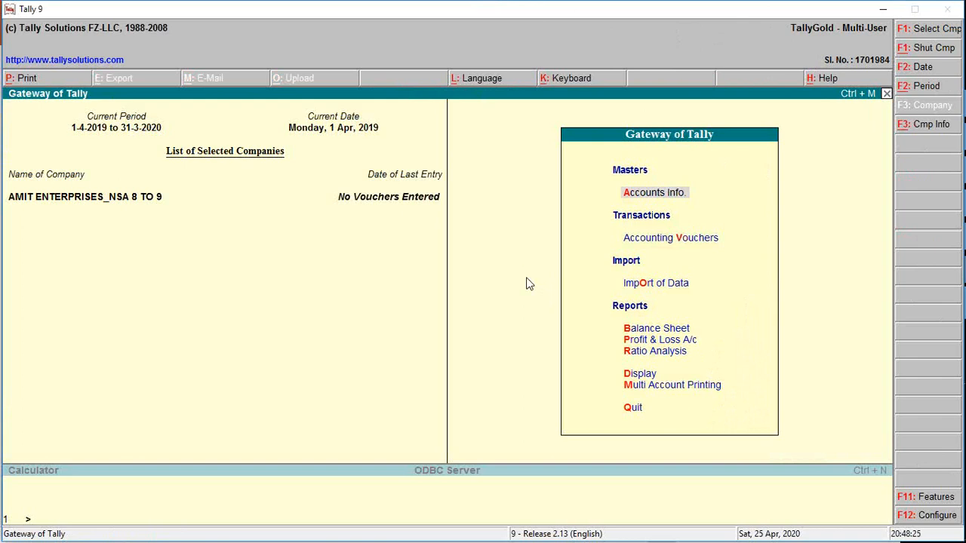
pyautogui.press('v')
pyautogui.hotkey('alt', 'Tab')
pyautogui.moveTo(942, 238)
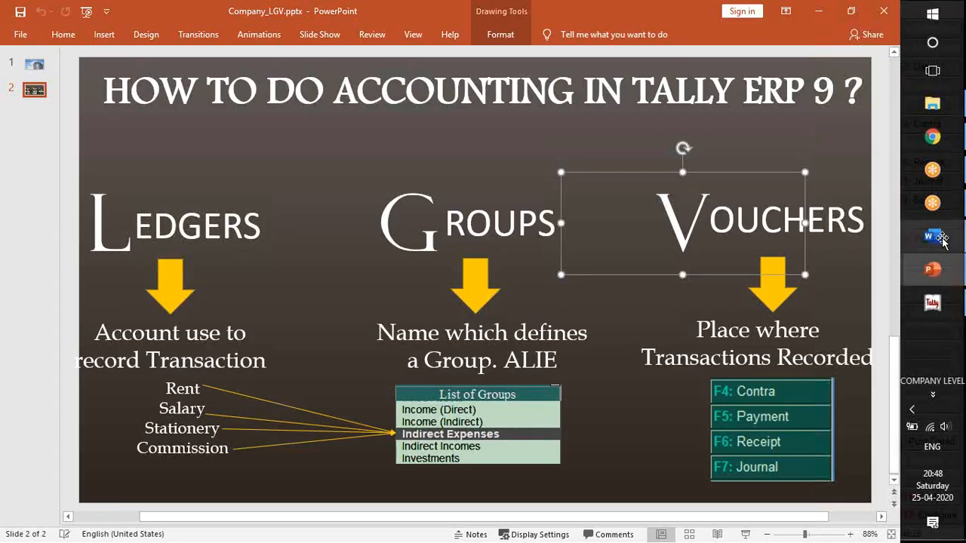
pyautogui.hotkey('alt', 'Tab')
pyautogui.hotkey('alt', 'Tab')
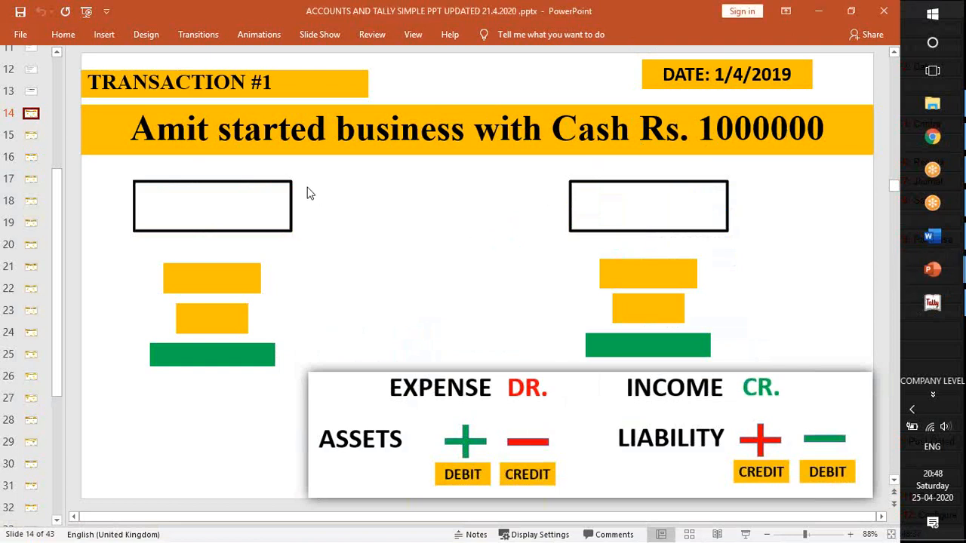
pyautogui.hotkey('alt', 'Tab')
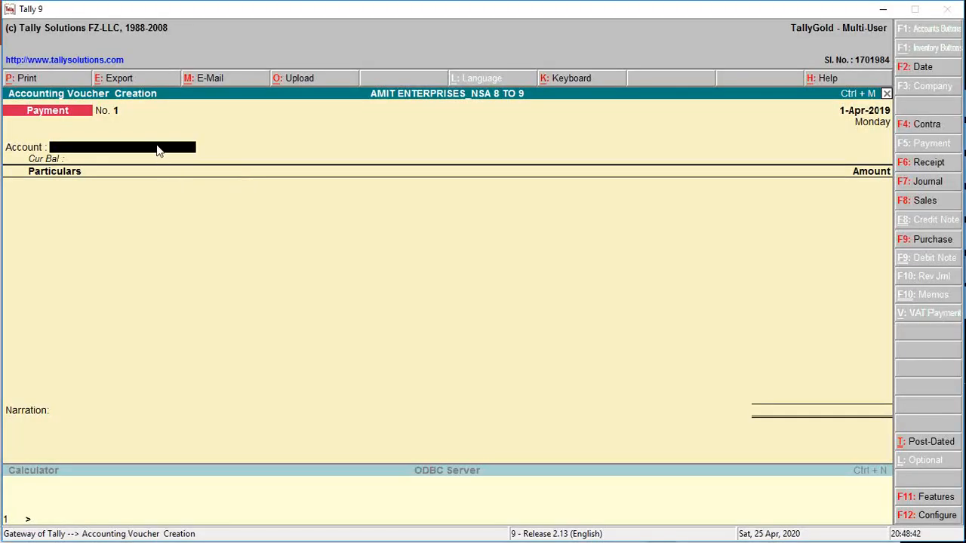
# Change the voucher type to Receipt and check the date of Transaction #1 on its PowerPoint slide.
pyautogui.press('F6')
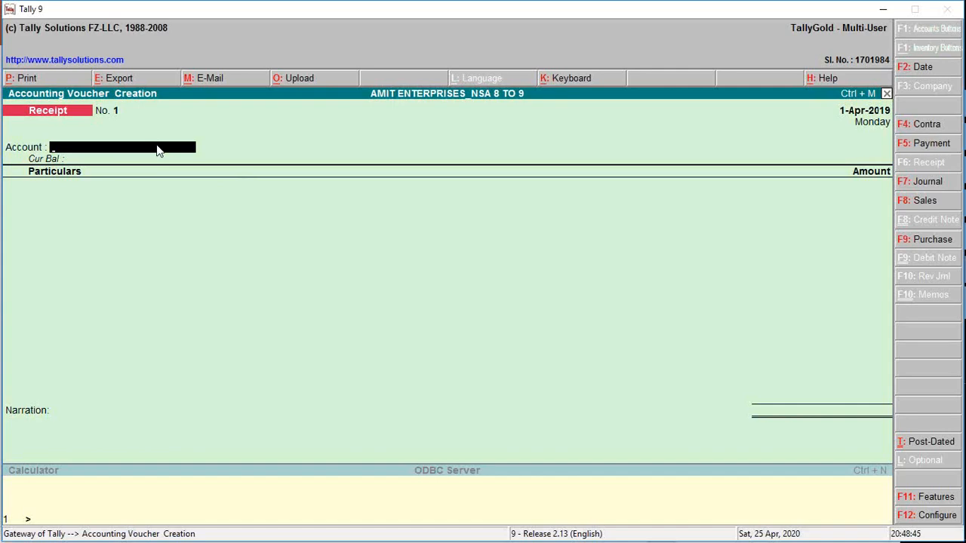
pyautogui.hotkey('alt', 'Tab')
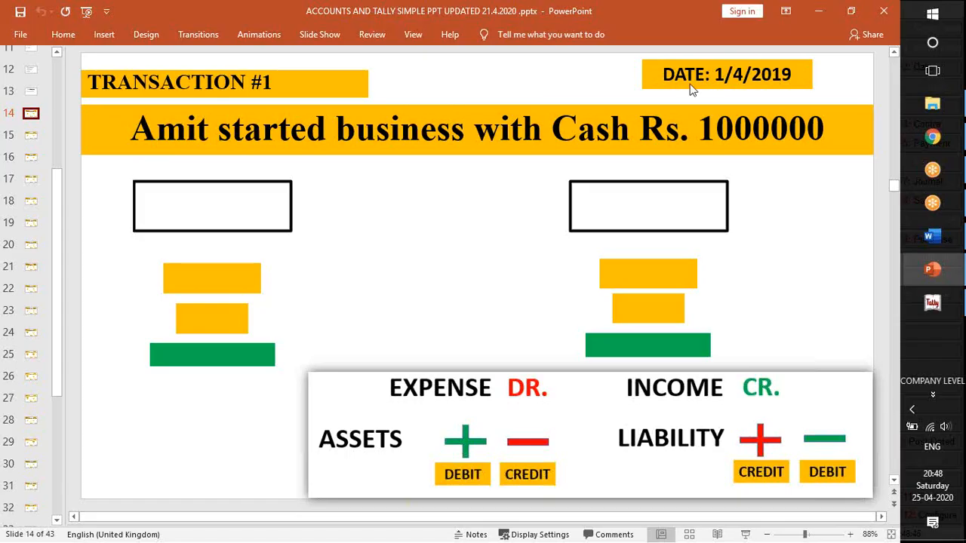
pyautogui.click(783, 75)
pyautogui.hotkey('alt', 'Tab')
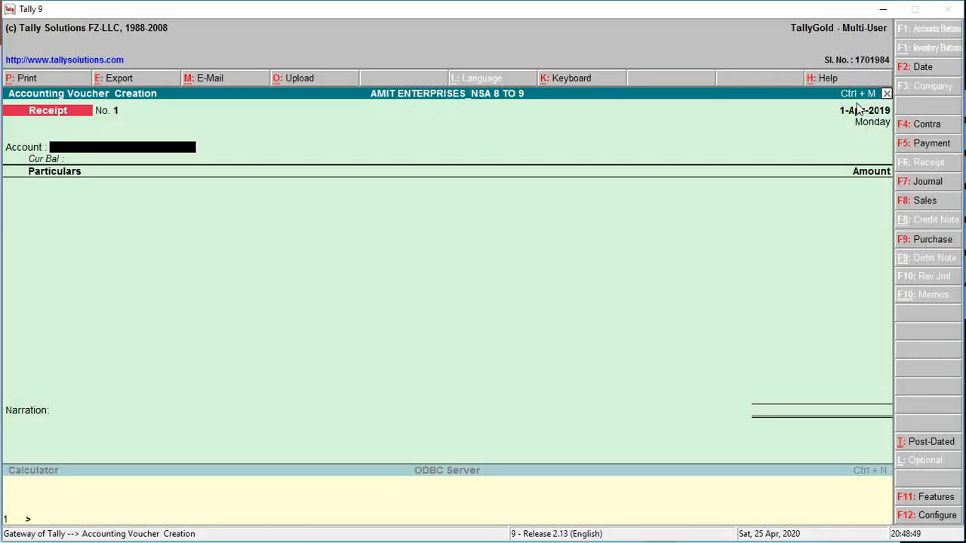
# Choose Cash as the Receipt voucher's account and the owner's capital ledger as its particulars.
pyautogui.click(95, 147)
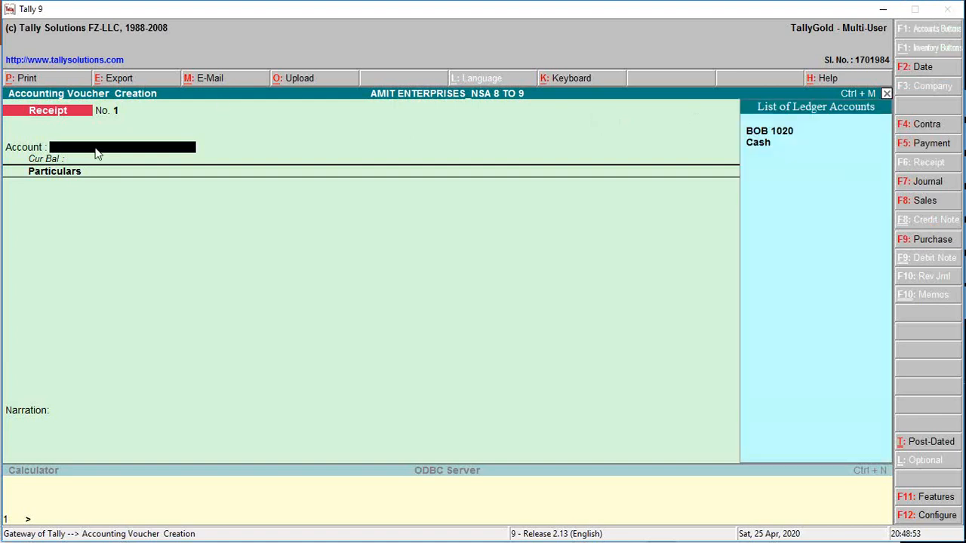
pyautogui.press('Down')
pyautogui.press('Down')
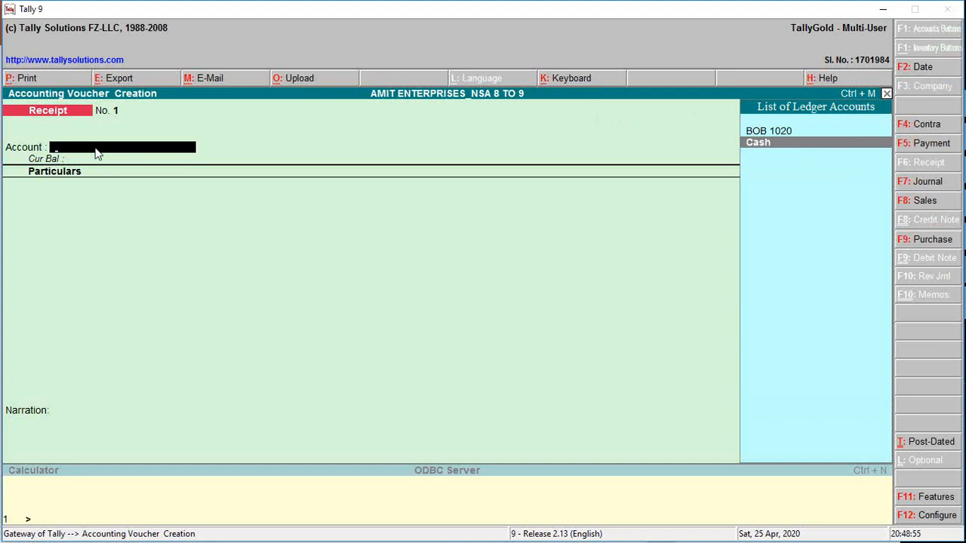
pyautogui.press('Return')
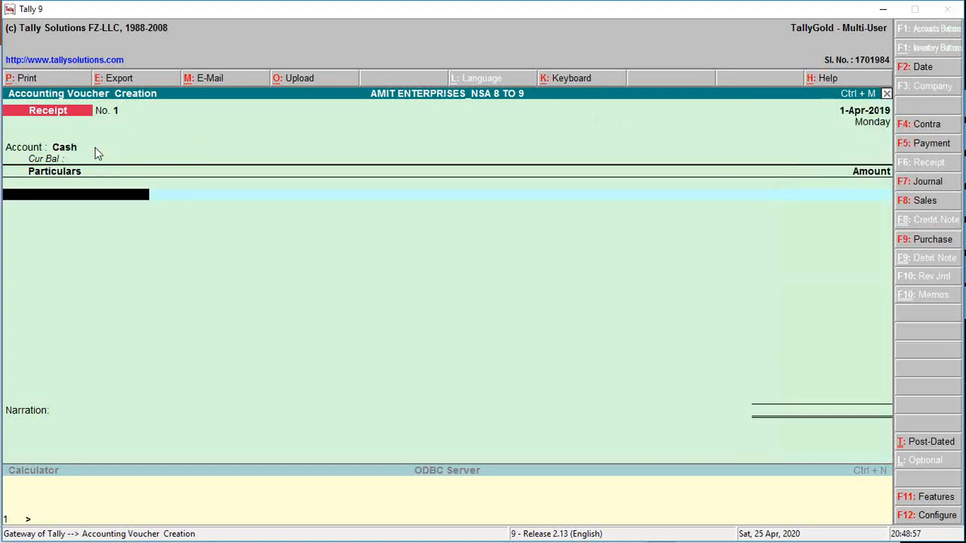
pyautogui.press('Down')
pyautogui.press('Return')
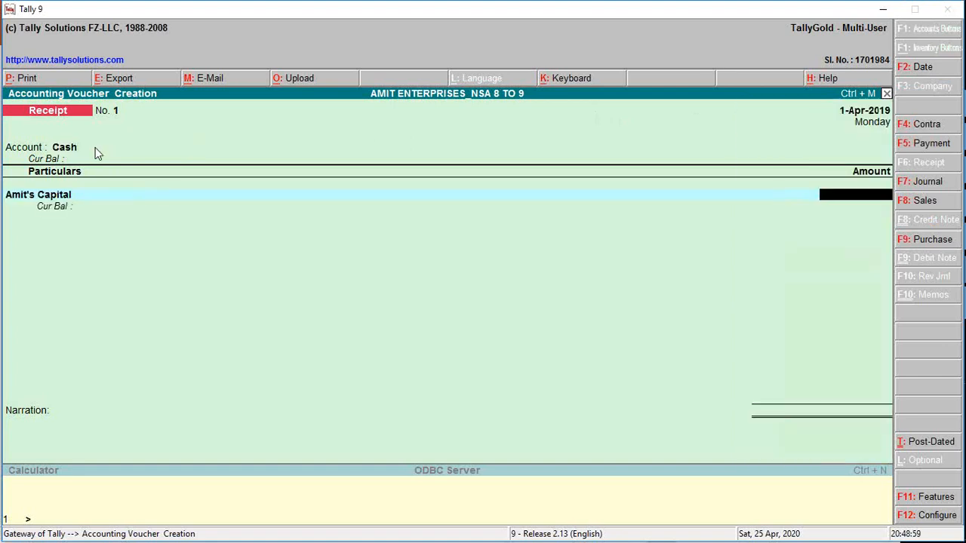
# Enter 1000000 as the amount for the capital ledger, checking it against the Transaction #1 slide in PowerPoint.
pyautogui.hotkey('alt', 'Tab')
pyautogui.hotkey('alt', 'Tab')
pyautogui.write('10')
pyautogui.hotkey('alt', 'Tab')
pyautogui.hotkey('alt', 'Tab')
pyautogui.write('00000')
pyautogui.press('Return')
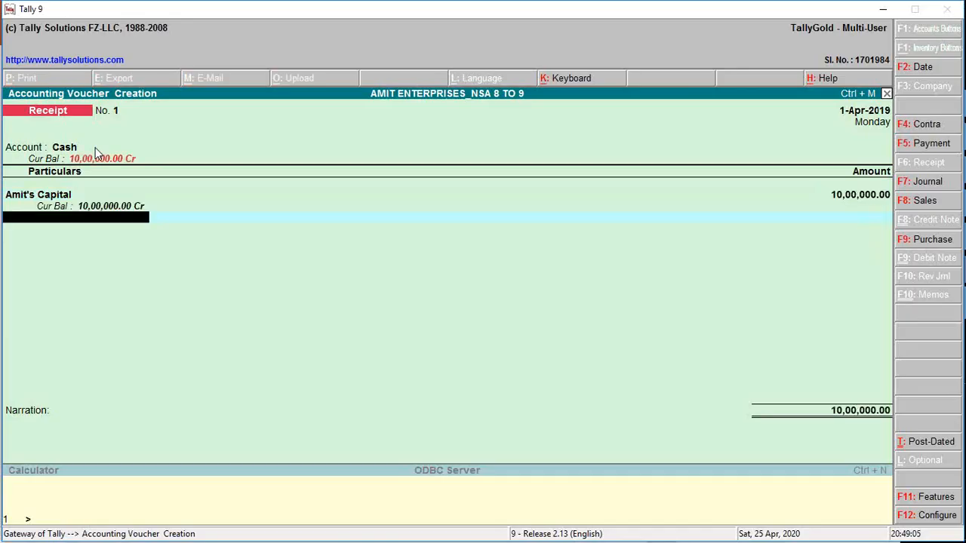
# Add the narration "Being business started by cash" and save the Receipt voucher.
pyautogui.press('Return')
pyautogui.write('B')
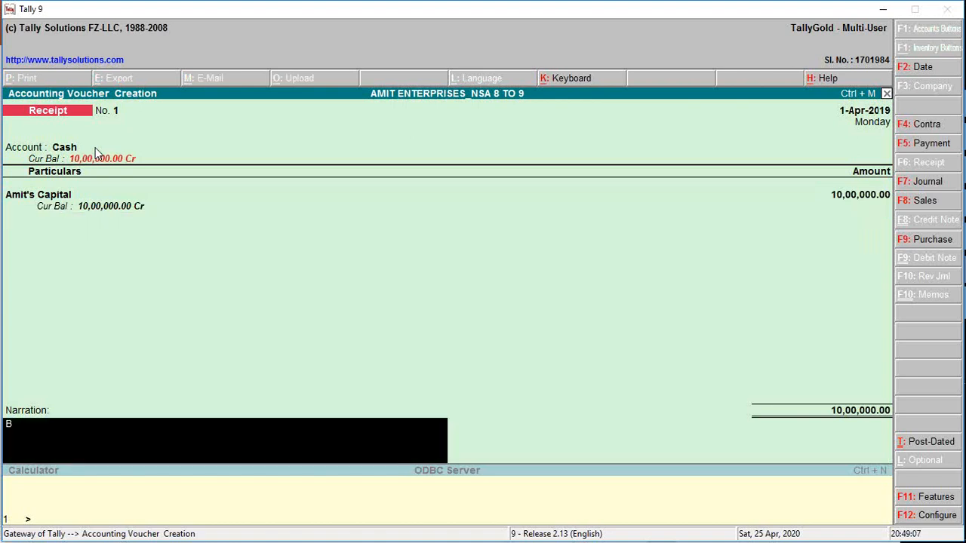
pyautogui.write('eing business started by as')
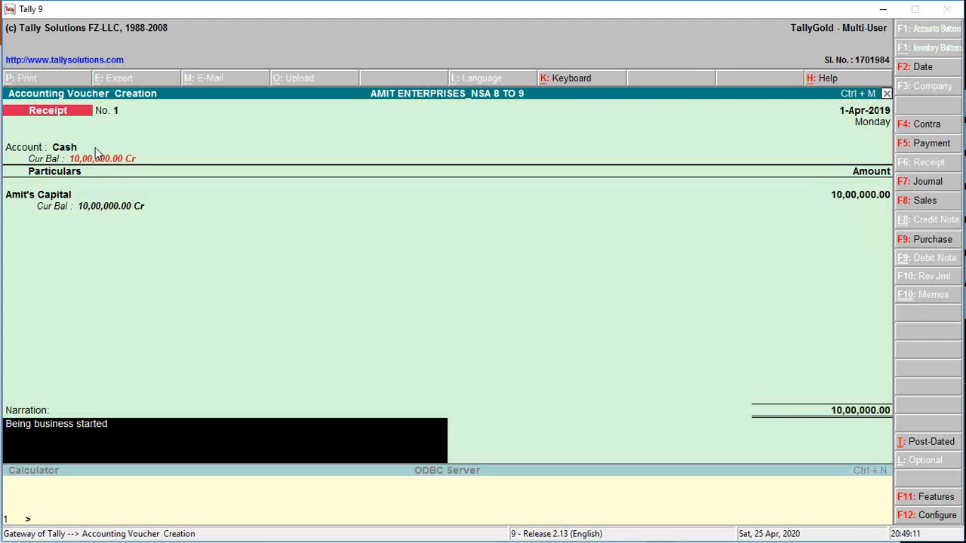
pyautogui.press('BackSpace')
pyautogui.press('BackSpace')
pyautogui.write('cash')
pyautogui.press('Return')
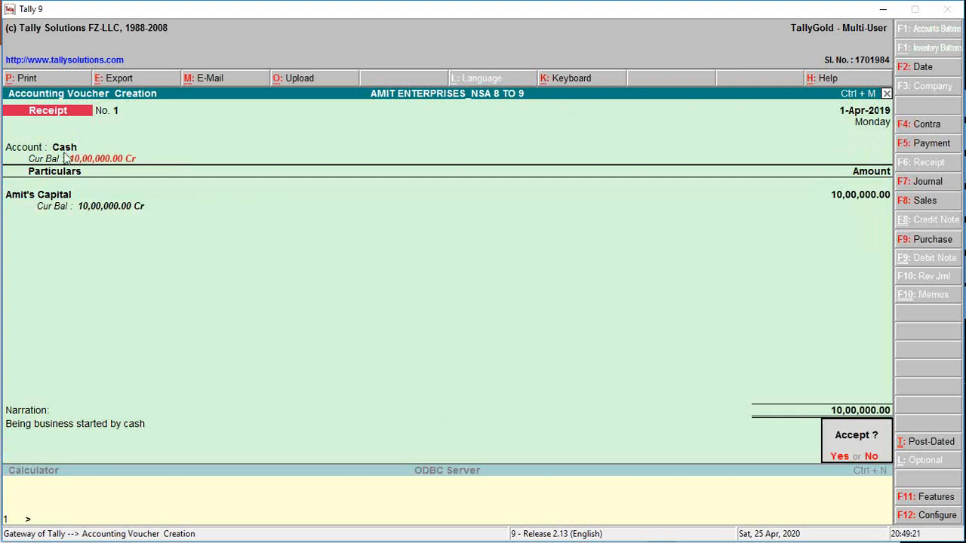
pyautogui.press('Return')
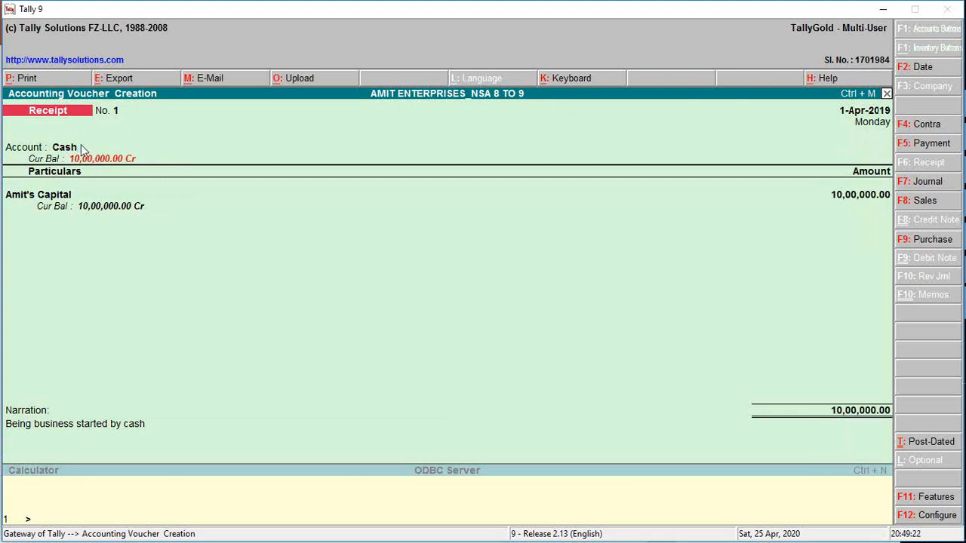
# Switch to PowerPoint and open the Transaction #2 slide to check its date and deposit amount.
pyautogui.hotkey('alt', 'Tab')
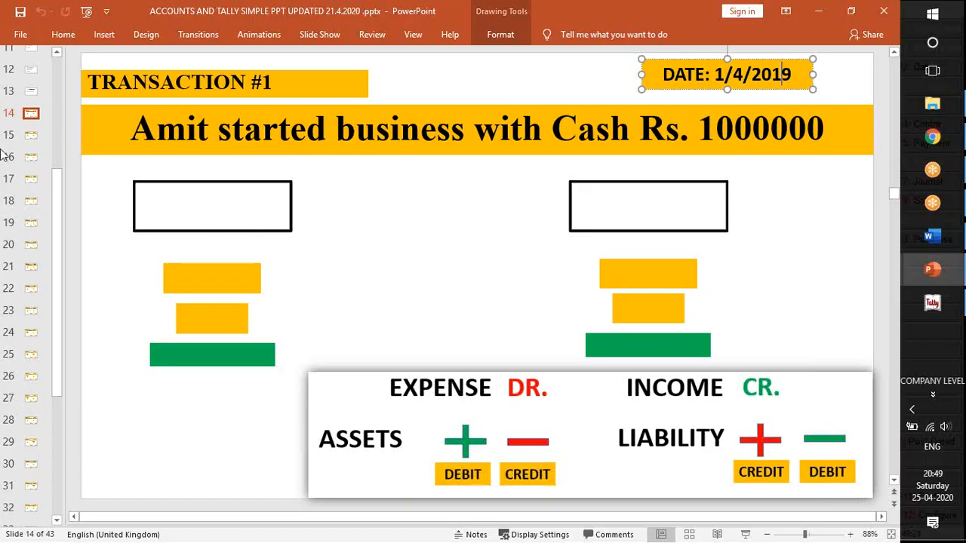
pyautogui.click(30, 136)
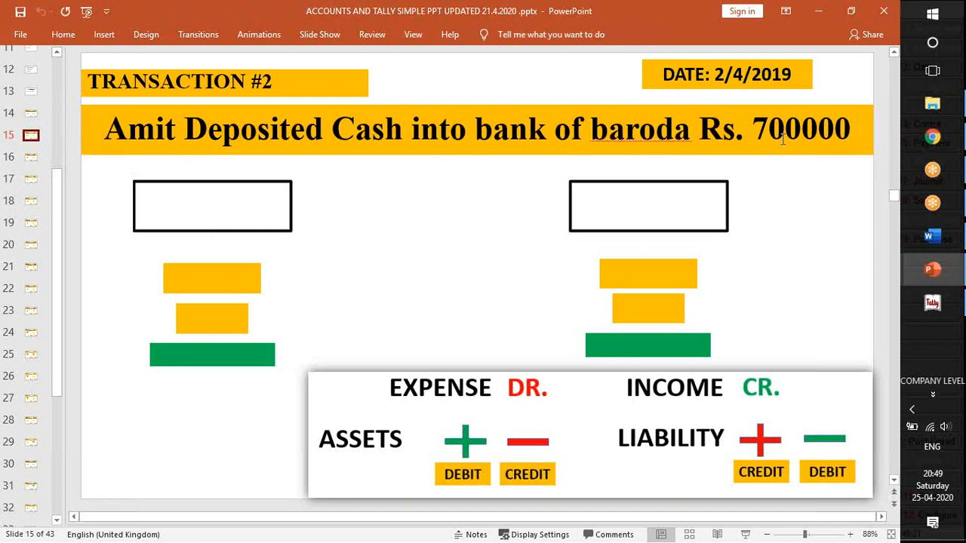
pyautogui.hotkey('alt', 'Tab')
pyautogui.hotkey('alt', 'Tab')
pyautogui.doubleClick(750, 69)
pyautogui.click(756, 122)
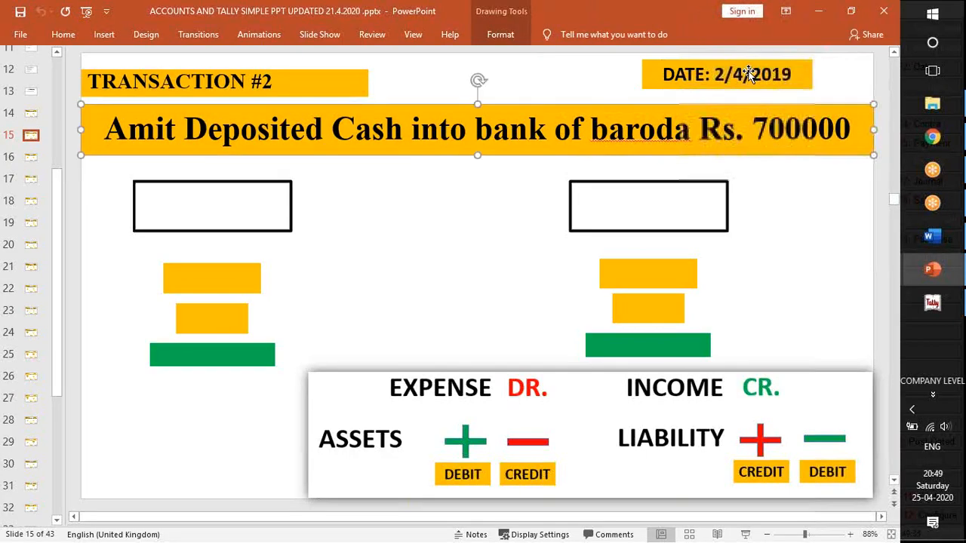
# Return to Tally, set the voucher date to 2-Apr-2019, and change the voucher type to Contra after rechecking the slide.
pyautogui.hotkey('alt', 'Tab')
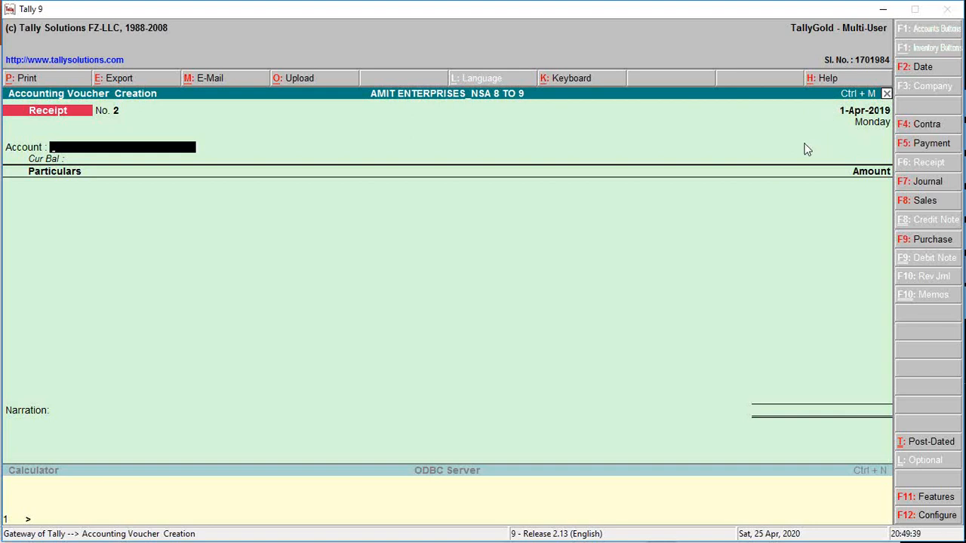
pyautogui.press('F2')
pyautogui.press('Return')
pyautogui.hotkey('alt', 'Tab')
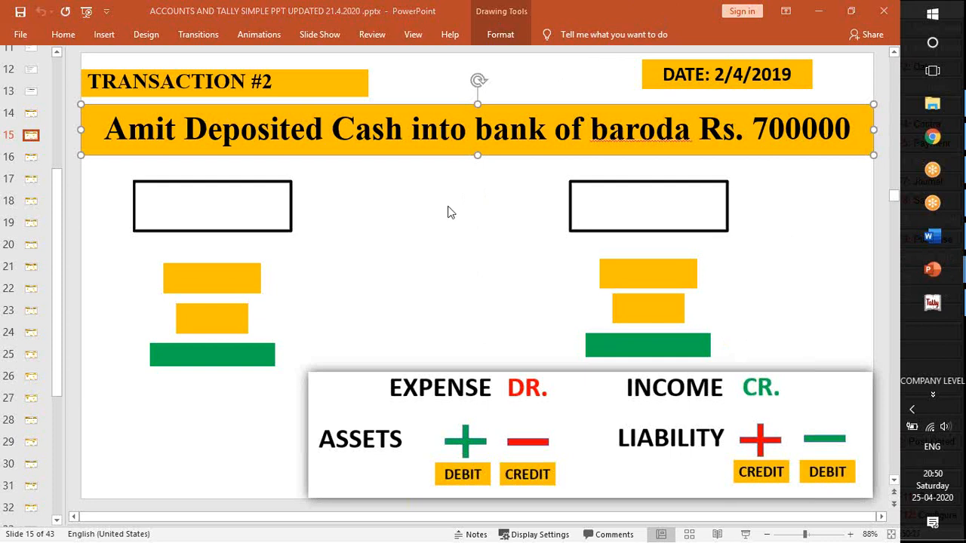
pyautogui.hotkey('alt', 'Tab')
pyautogui.press('F4')
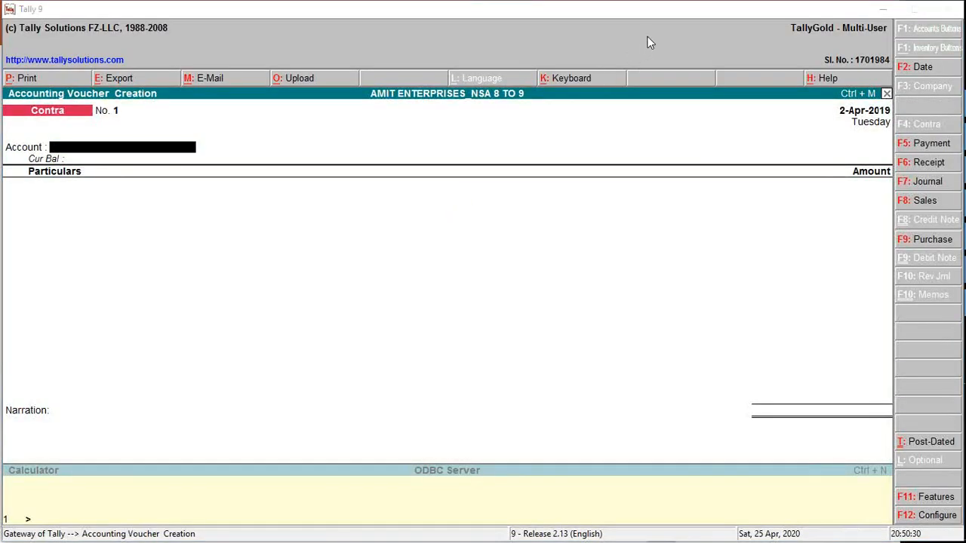
# Select BOB 1020 as the Contra voucher's account, rechecking the deposit on the Transaction #2 slide in PowerPoint.
pyautogui.click(77, 148)
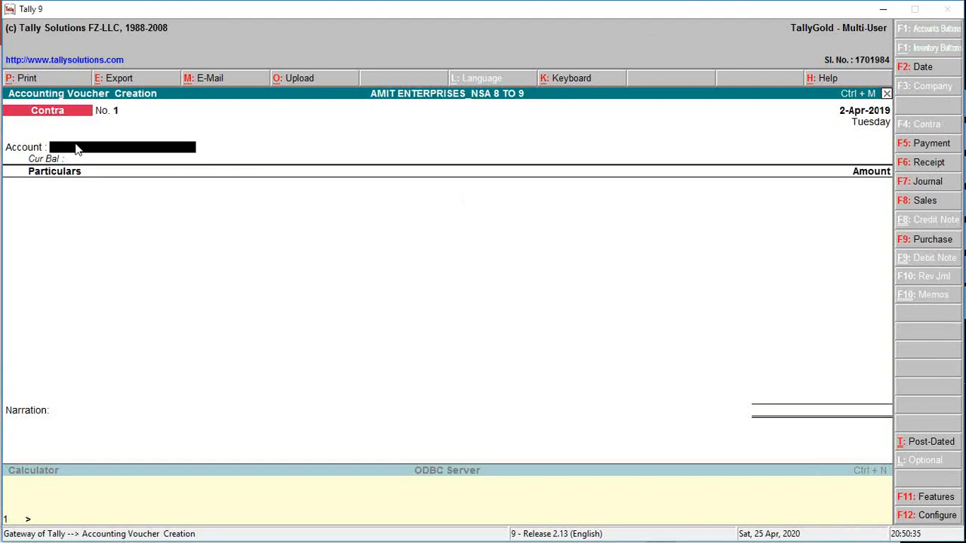
pyautogui.press('space')
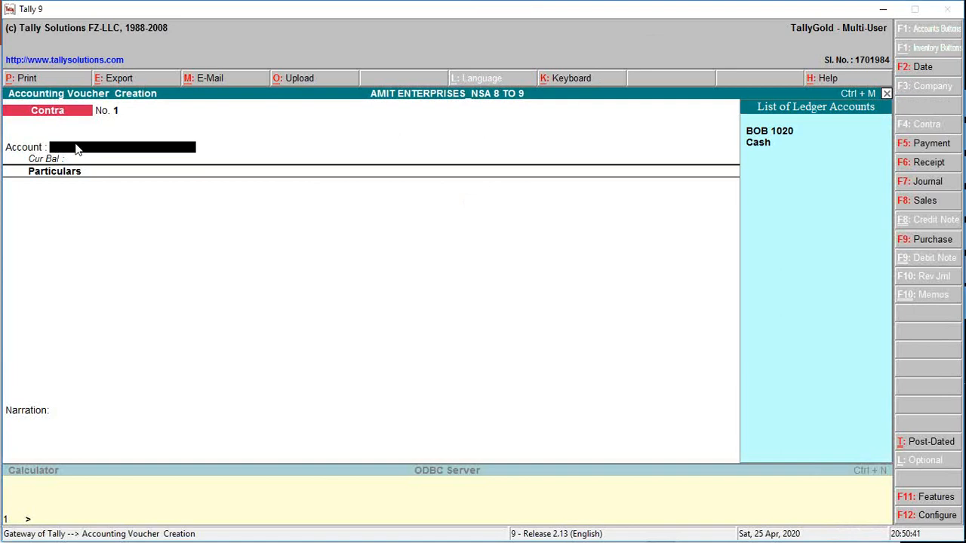
pyautogui.hotkey('alt', 'Tab')
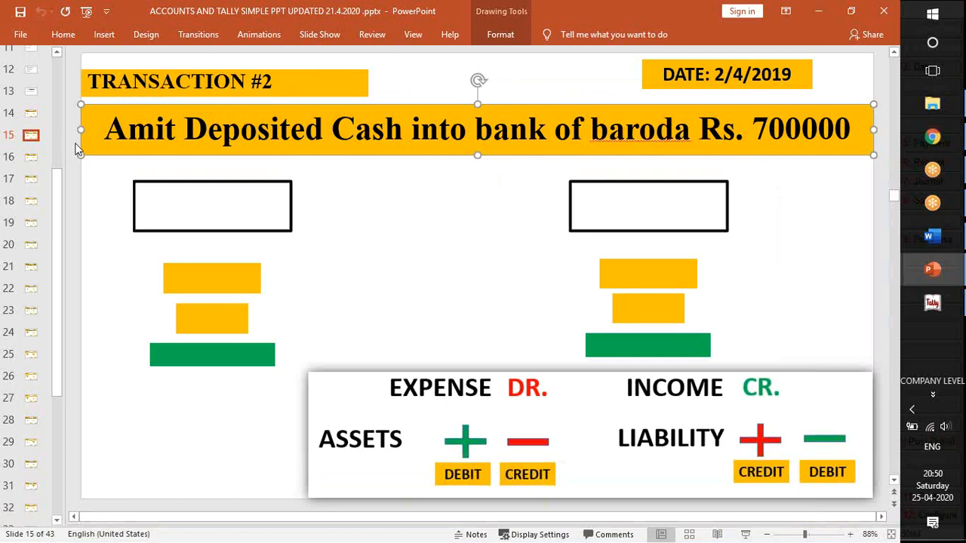
pyautogui.hotkey('alt', 'Tab')
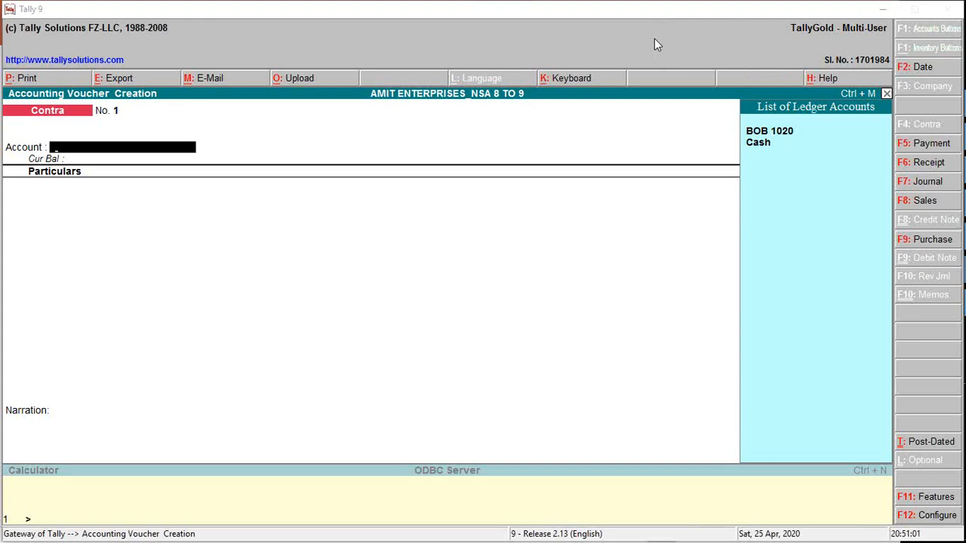
pyautogui.click(98, 147)
pyautogui.click(802, 137)
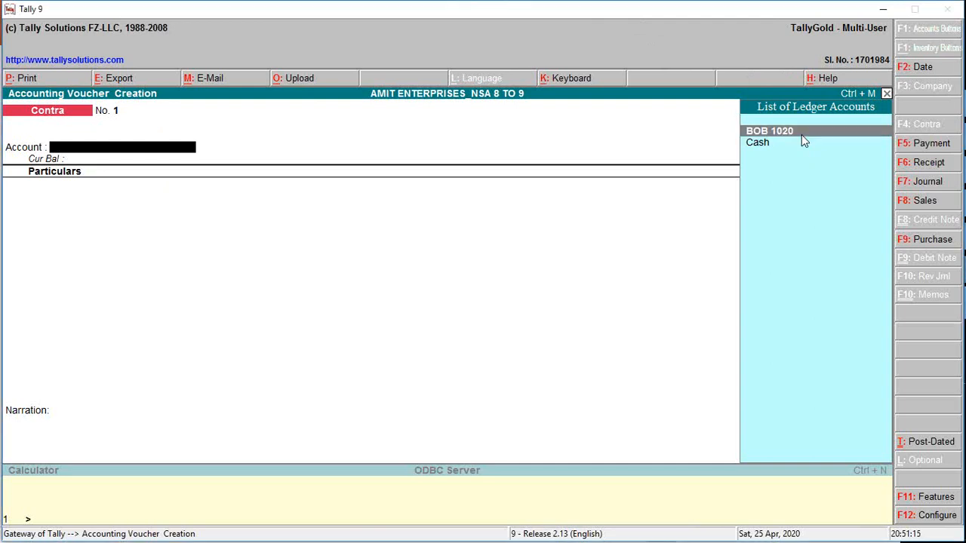
pyautogui.press('Return')
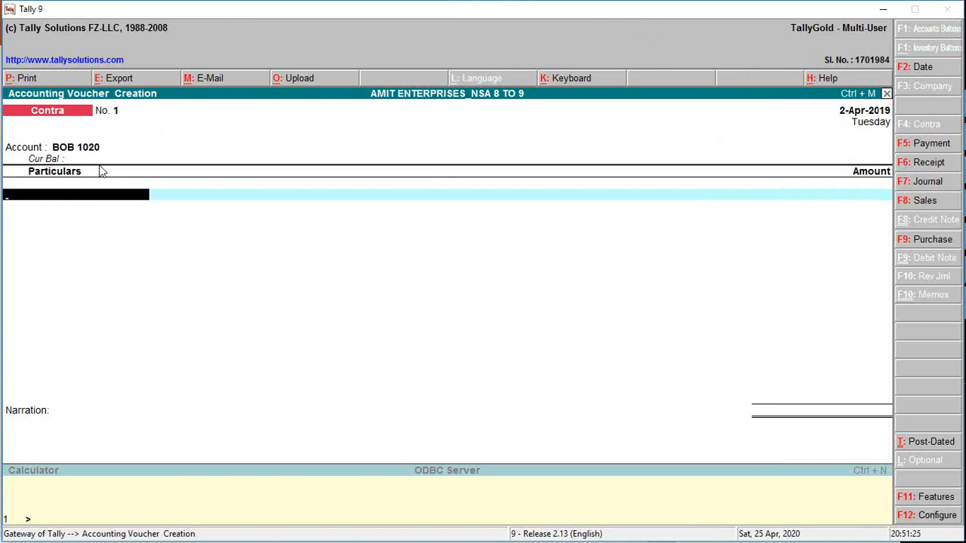
# Add Cash under Particulars with an amount of 700000, checking the figure against the Transaction #2 slide in PowerPoint.
pyautogui.press('Down')
pyautogui.press('Down')
pyautogui.press('Down')
pyautogui.press('Down')
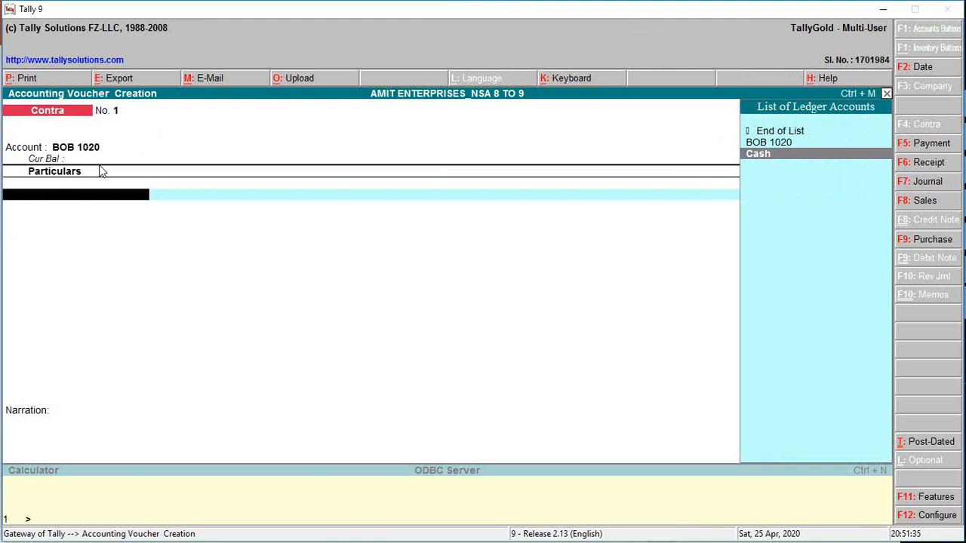
pyautogui.press('Return')
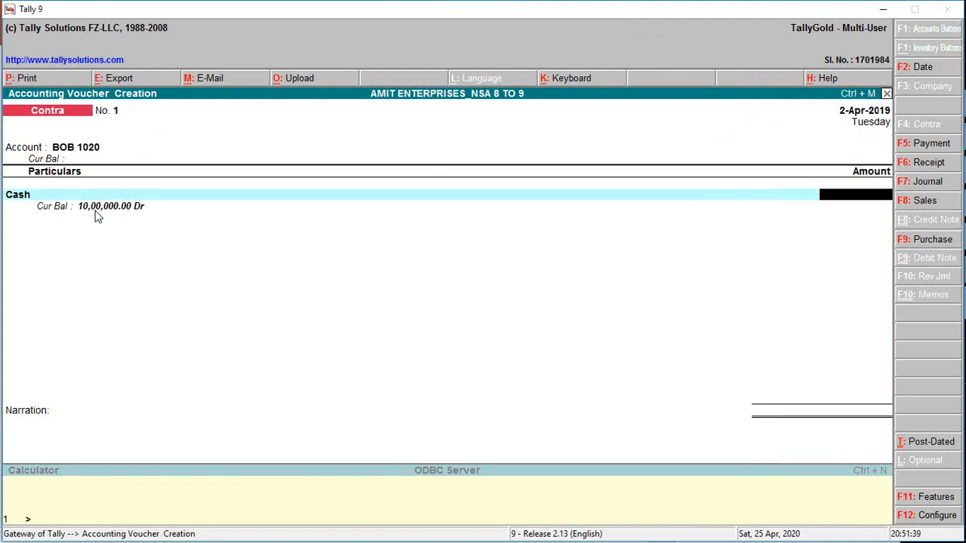
pyautogui.hotkey('alt', 'Tab')
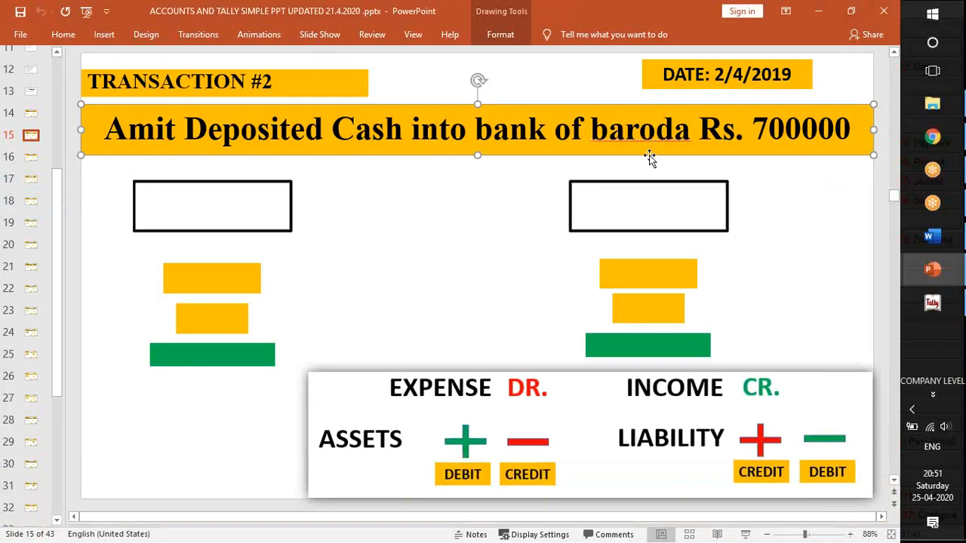
pyautogui.hotkey('alt', 'Tab')
pyautogui.write('700000')
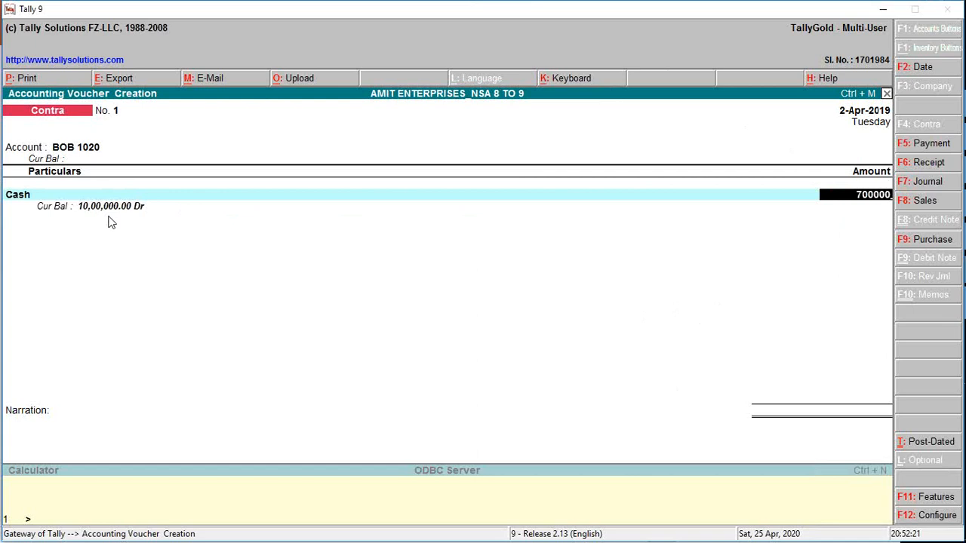
pyautogui.press('Return')
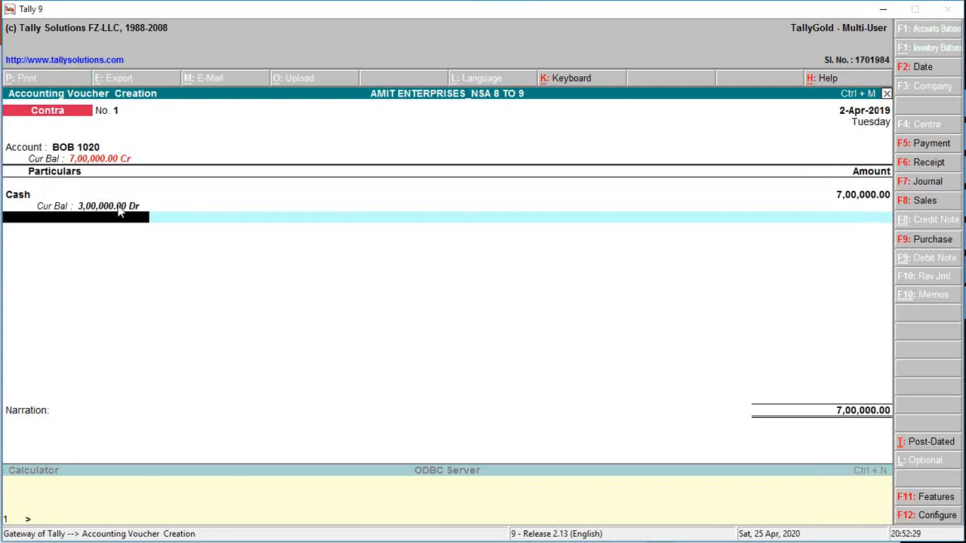
# Add the narration "Being cash deposited into bank" and save the Contra voucher.
pyautogui.press('Return')
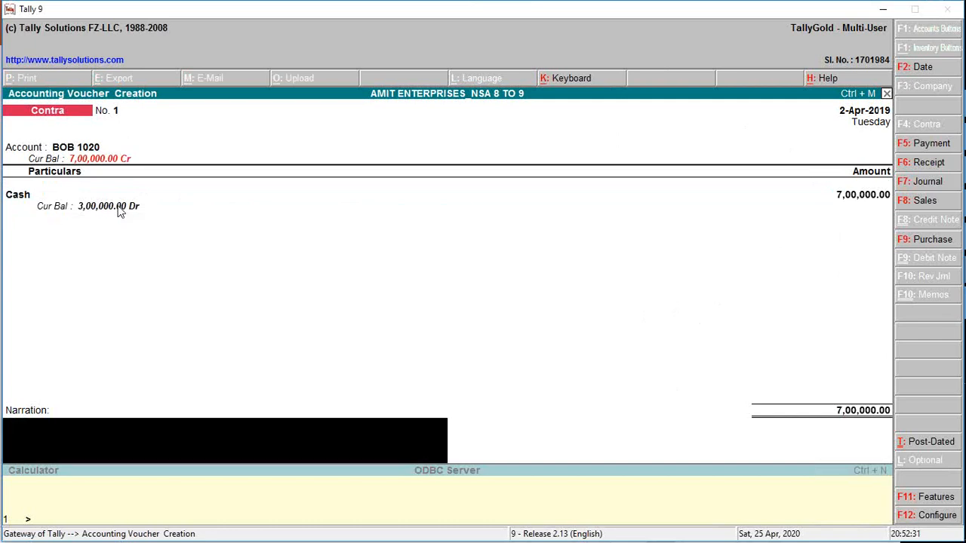
pyautogui.write('Being cash deposited into bank')
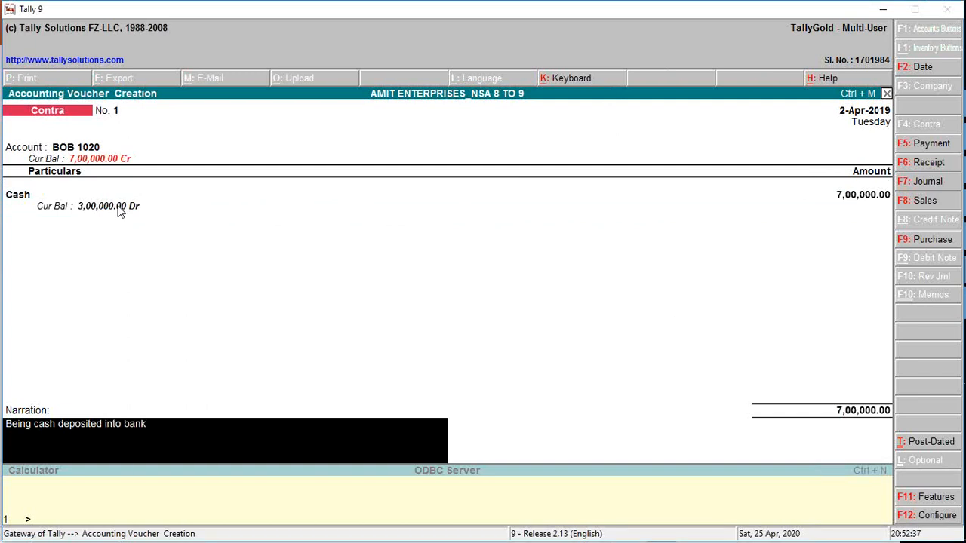
pyautogui.press('Return')
pyautogui.click(117, 206)
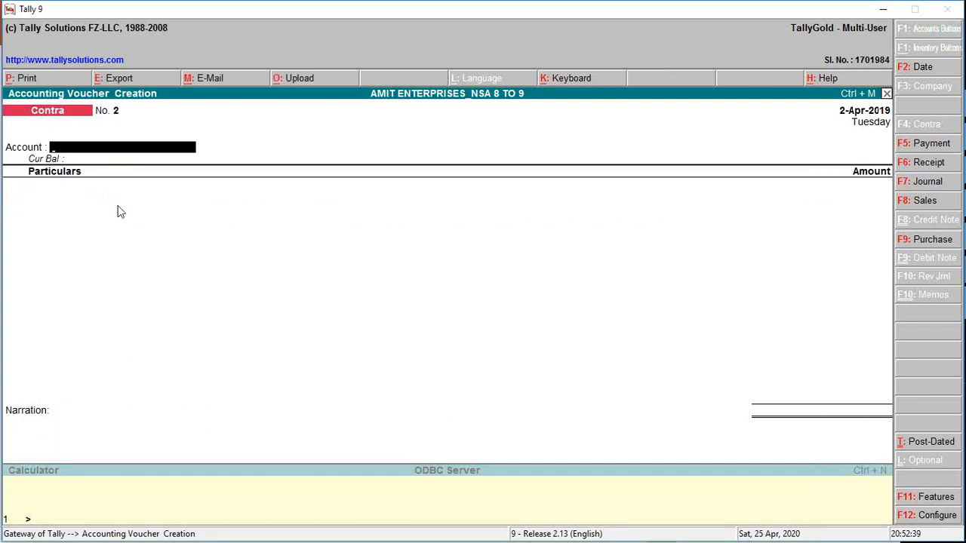
# Switch to PowerPoint and open the Transaction #3 slide to examine the stationery purchase amount.
pyautogui.hotkey('alt', 'Tab')
pyautogui.click(32, 160)
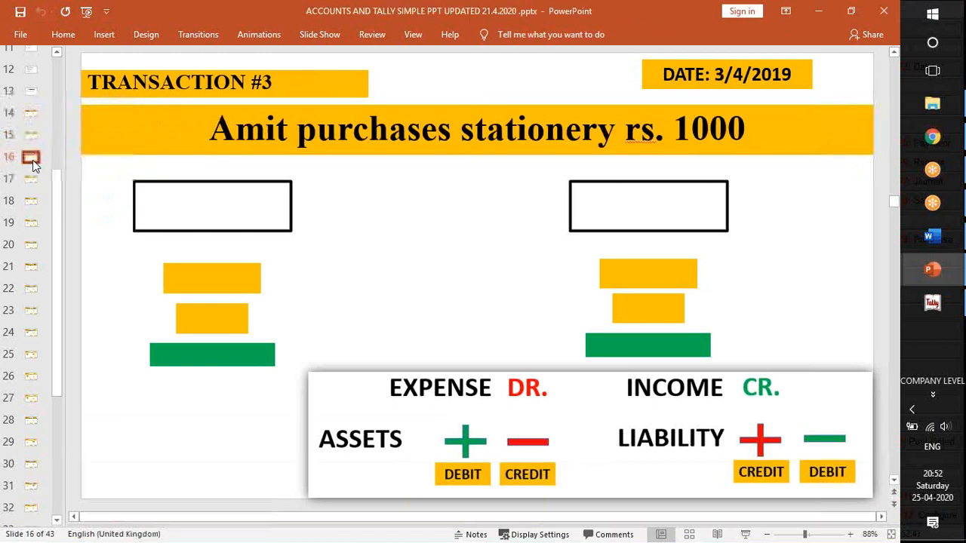
pyautogui.click(689, 137)
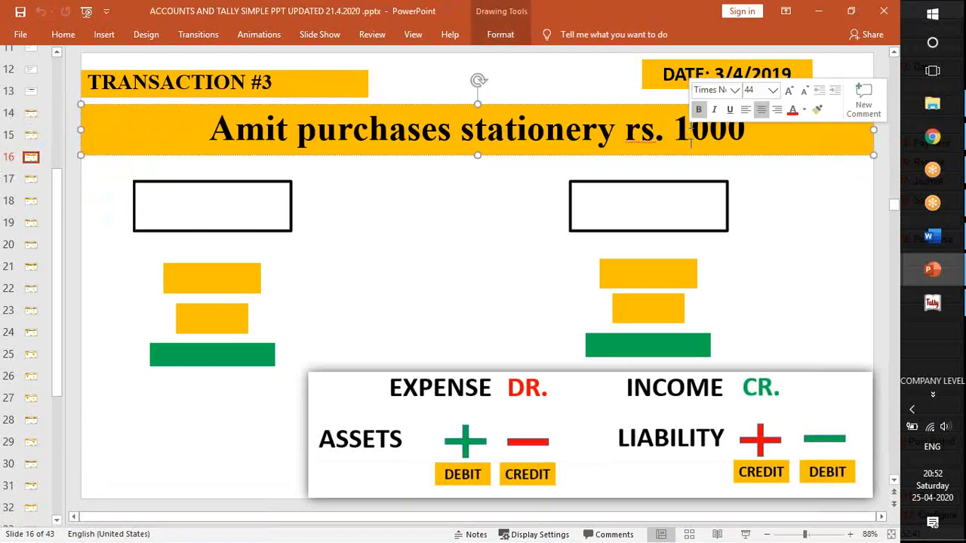
pyautogui.doubleClick(689, 137)
# Return to Tally, change the voucher type to Payment, and select Cash as the account after rechecking the slide.
pyautogui.hotkey('alt', 'Tab')
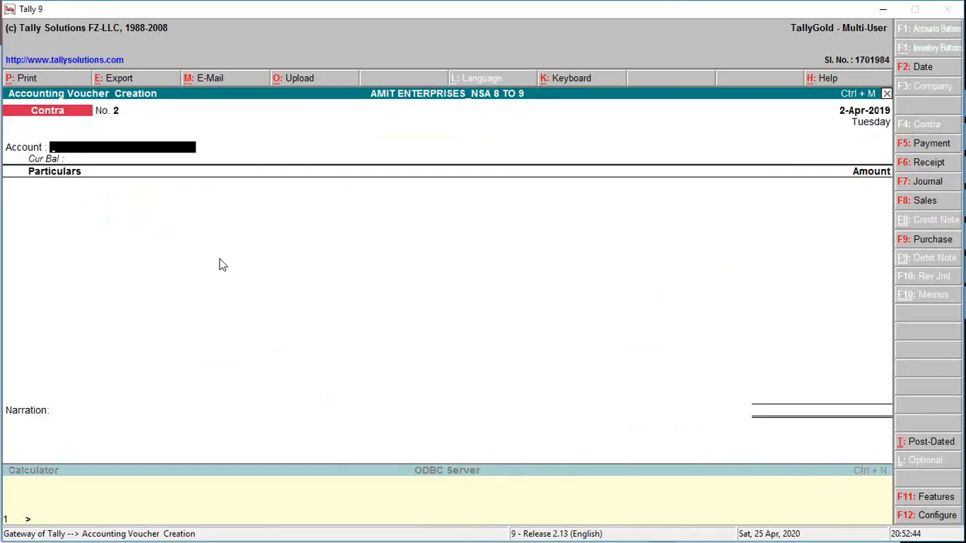
pyautogui.press('F5')
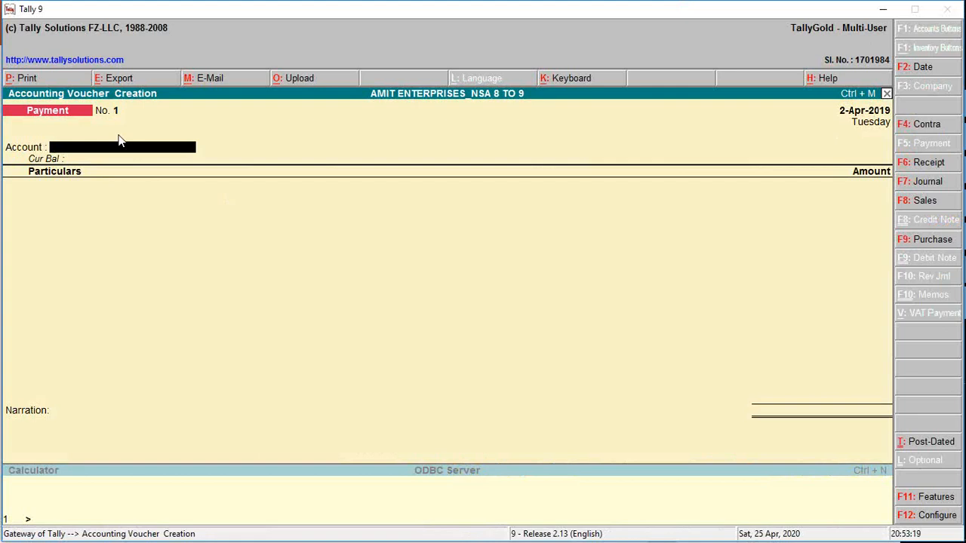
pyautogui.press('space')
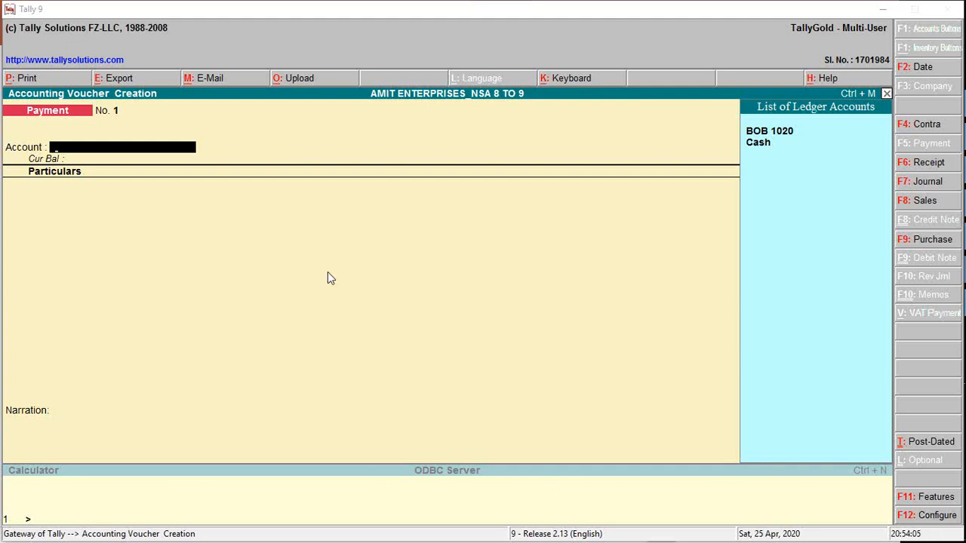
pyautogui.click(161, 151)
pyautogui.hotkey('alt', 'Tab')
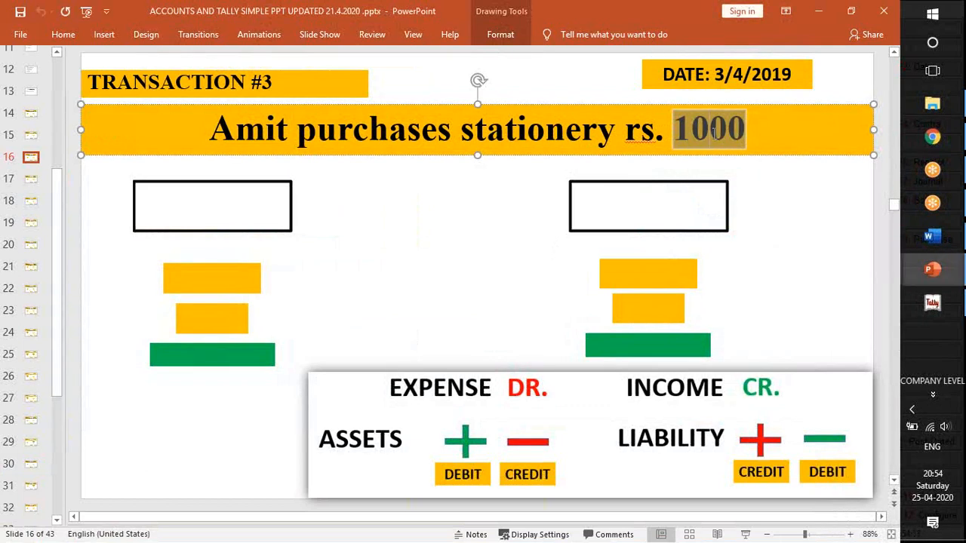
pyautogui.hotkey('alt', 'Tab')
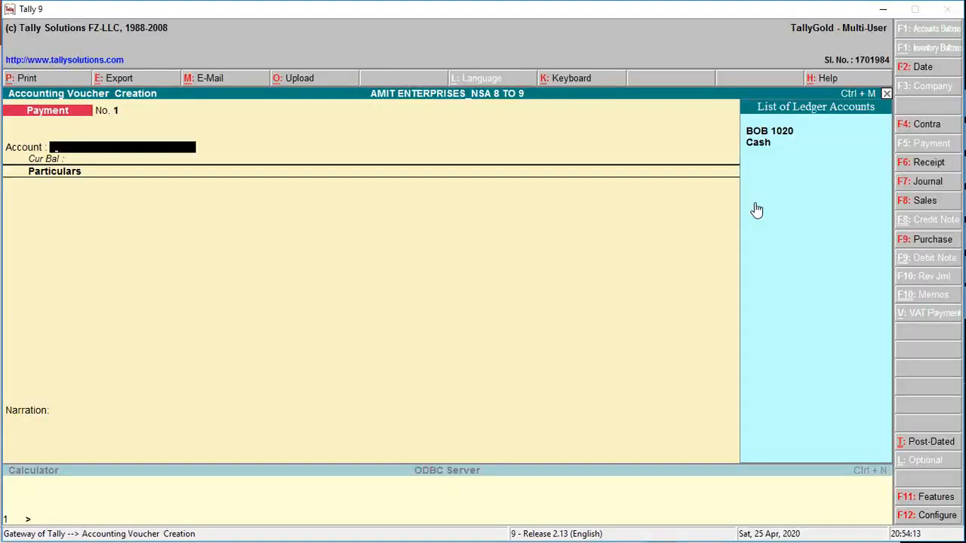
pyautogui.press('Down')
pyautogui.press('Return')
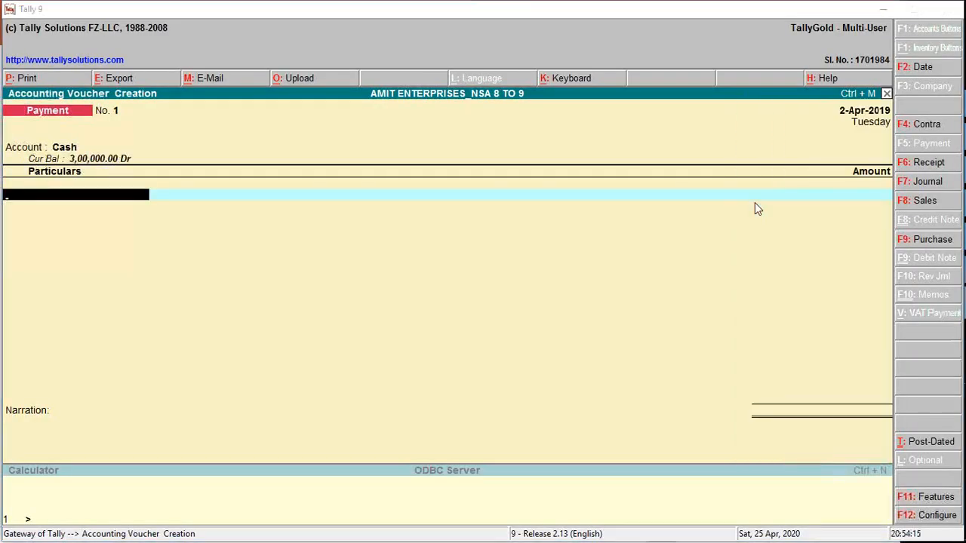
# Check the date on the Transaction #3 slide in PowerPoint and set the Payment voucher date to 3-4-2019 in Tally.
pyautogui.hotkey('alt', 'Tab')
pyautogui.click(702, 76)
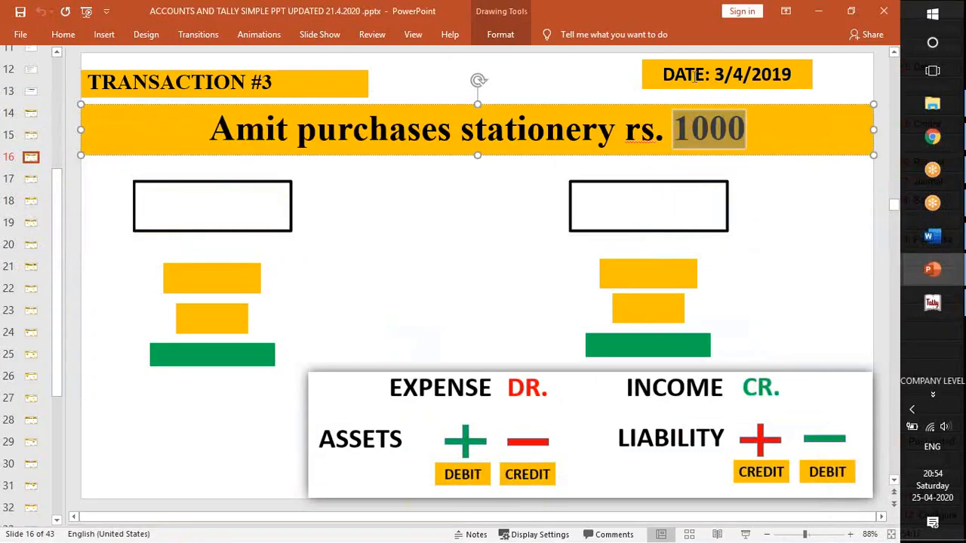
pyautogui.hotkey('alt', 'Tab')
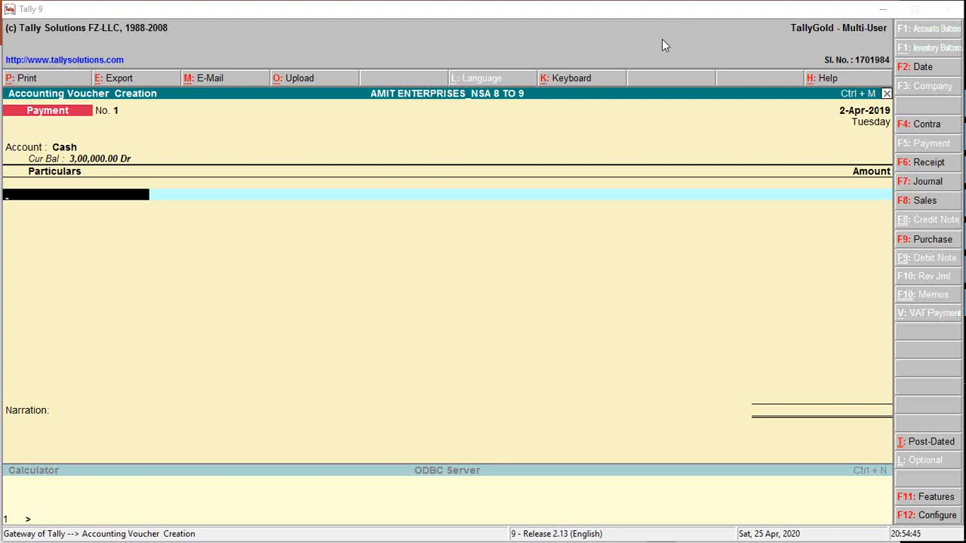
pyautogui.click(62, 201)
pyautogui.press('F2')
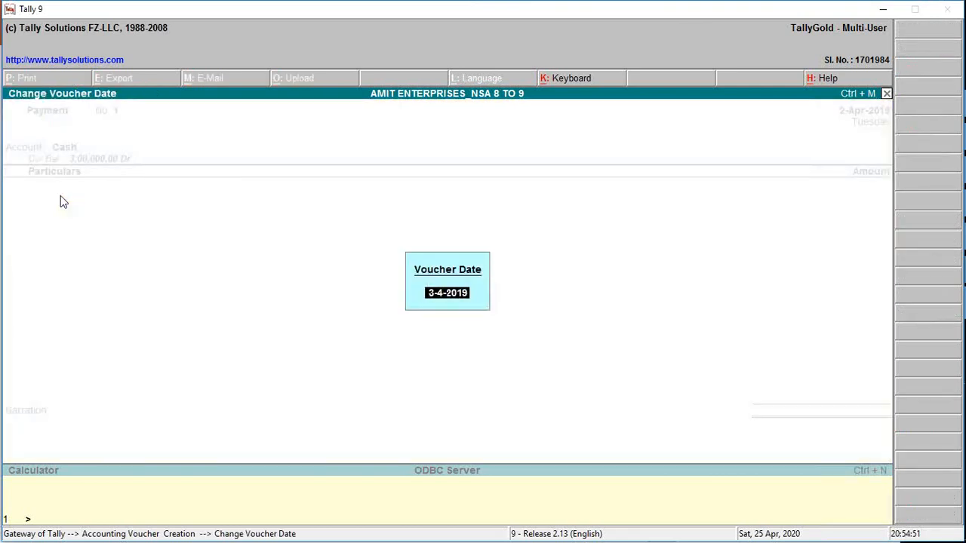
pyautogui.press('Return')
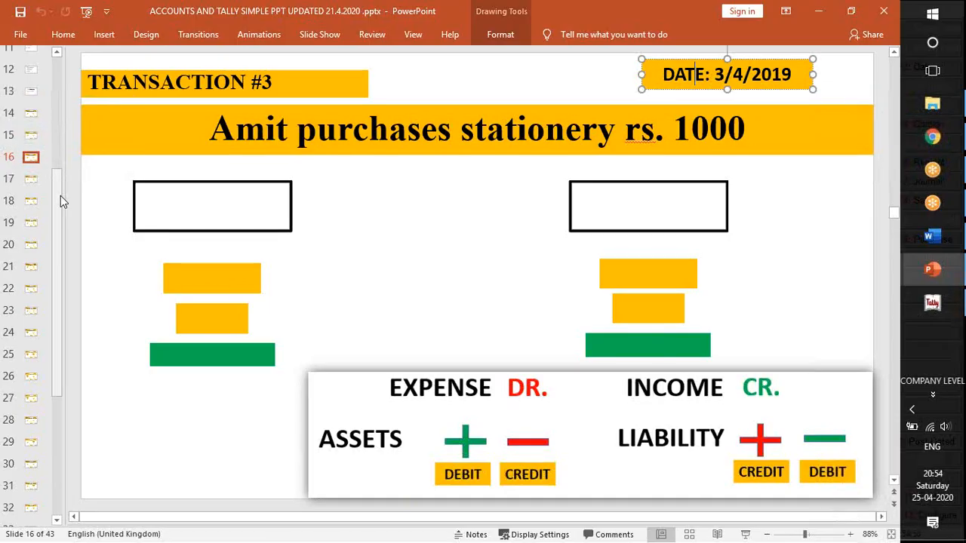
# Enter the Stationery ledger under Particulars with an amount of 1000, checking the slide in PowerPoint.
pyautogui.write('St')
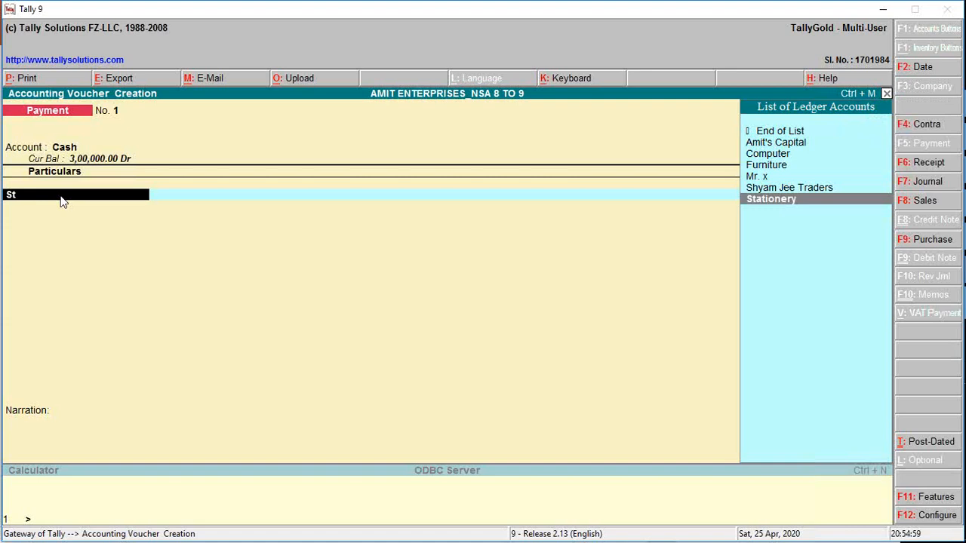
pyautogui.press('Return')
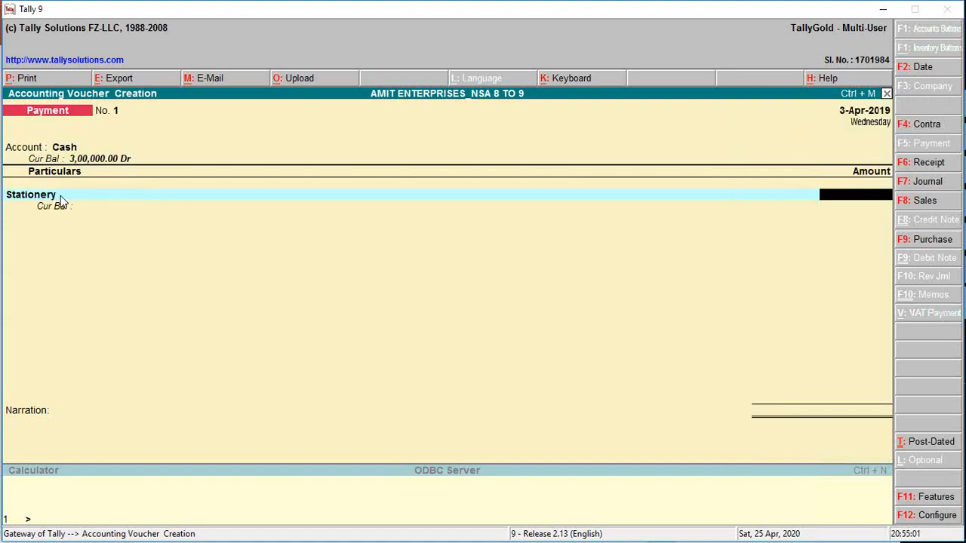
pyautogui.hotkey('alt', 'Tab')
pyautogui.hotkey('alt', 'Tab')
pyautogui.write('1000')
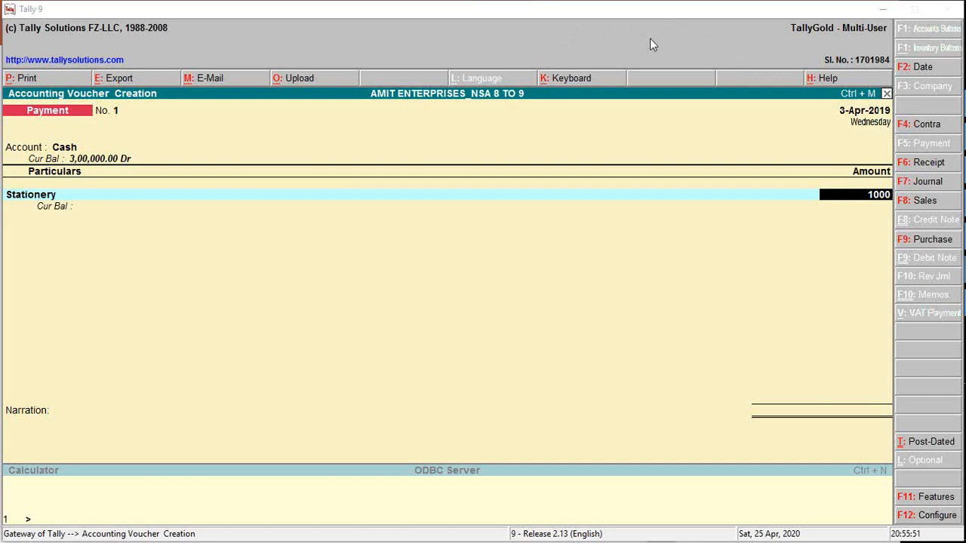
pyautogui.press('Return')
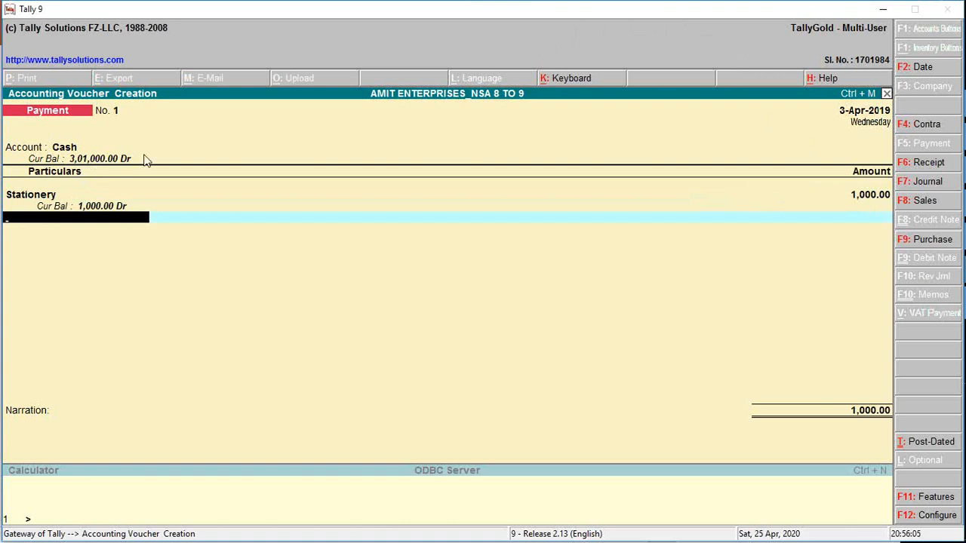
# Discard the unsaved Payment voucher and reopen a blank one.
pyautogui.click(84, 149)
pyautogui.press('BackSpace')
pyautogui.press('Escape')
pyautogui.press('y')
pyautogui.press('Down')
pyautogui.press('Down')
pyautogui.press('Up')
pyautogui.press('Return')
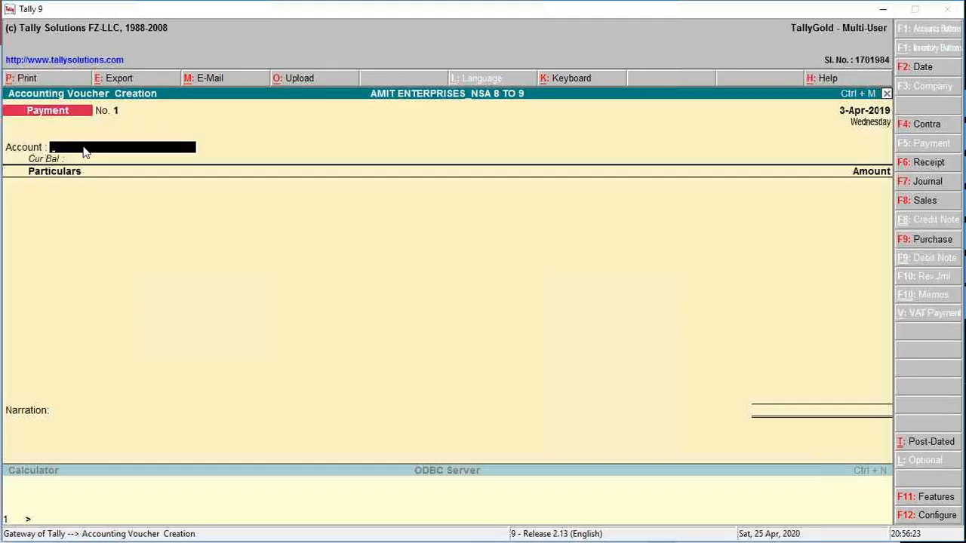
# Select Cash as the Payment voucher's account and add Stationery under Particulars with an amount of 1000.
pyautogui.write('Cash')
pyautogui.press('Return')
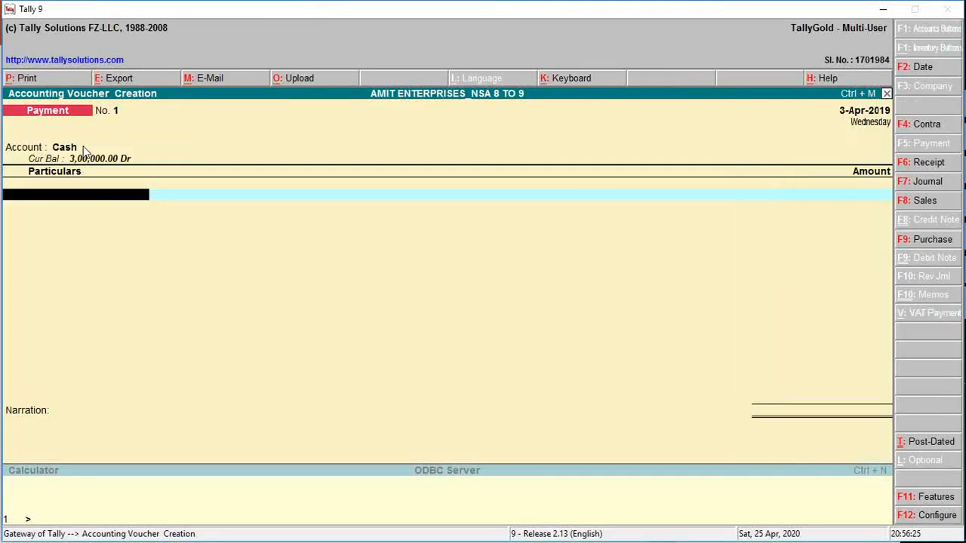
pyautogui.write('St')
pyautogui.press('Return')
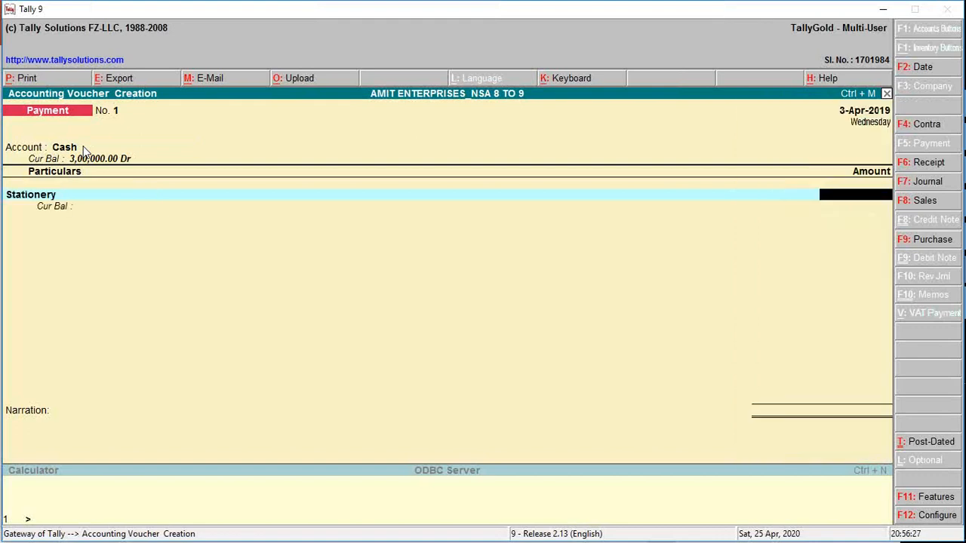
pyautogui.write('1000')
pyautogui.press('Return')
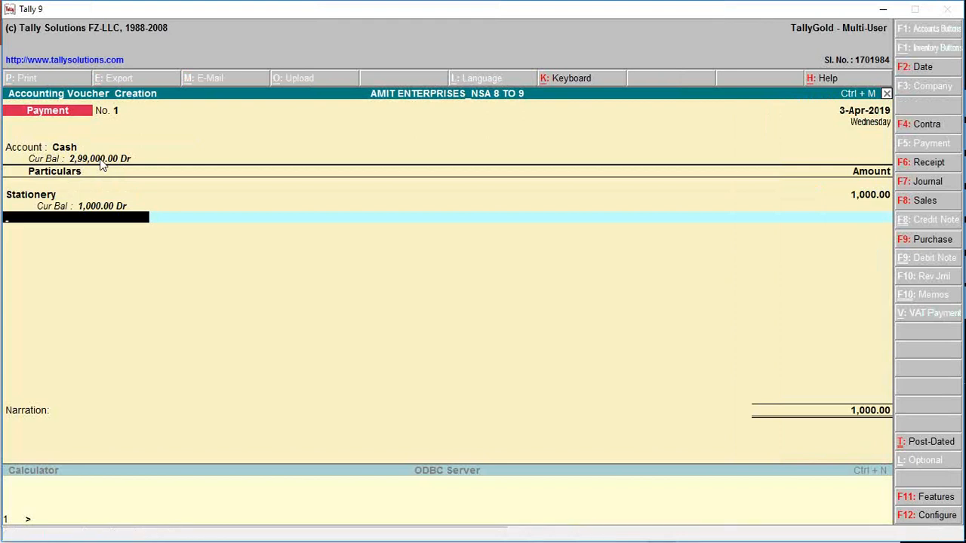
# Enter the narration "Being stationery purchase by cash" and save the Payment voucher.
pyautogui.press('Return')
pyautogui.write('B')
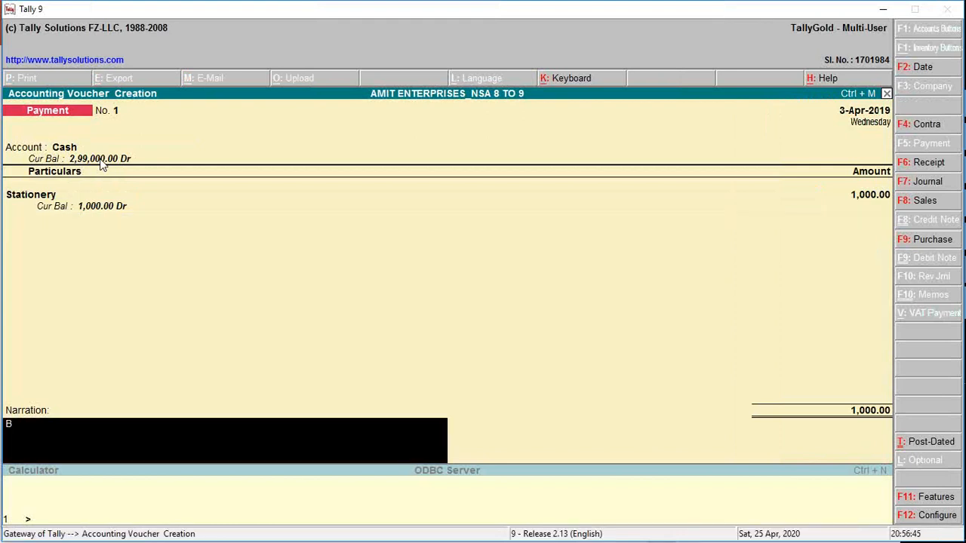
pyautogui.write('eing stationery purchase by cash')
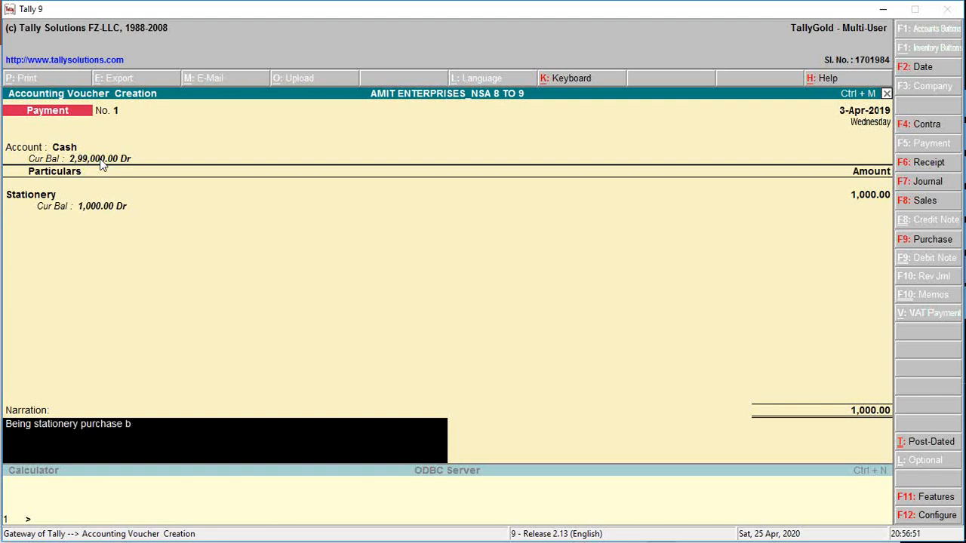
pyautogui.press('Return')
pyautogui.press('Return')
# Switch to PowerPoint, show the Transaction #4 slide to read the entry details, and return to Tally.
pyautogui.hotkey('alt', 'Tab')
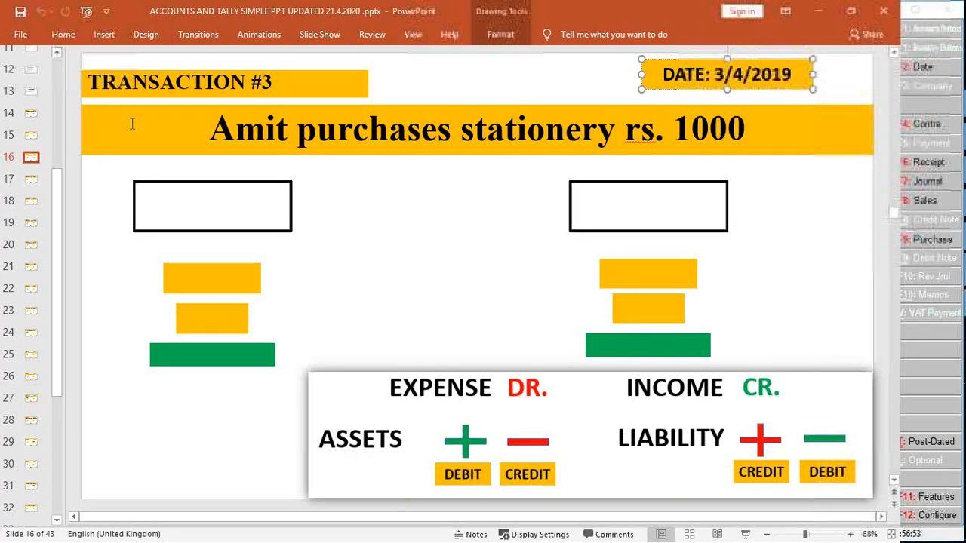
pyautogui.click(31, 182)
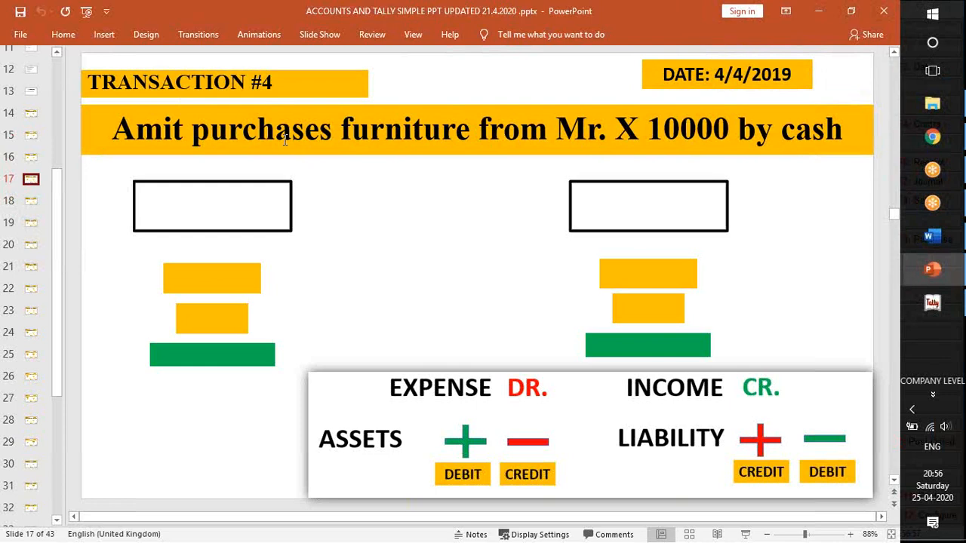
pyautogui.hotkey('alt', 'Tab')
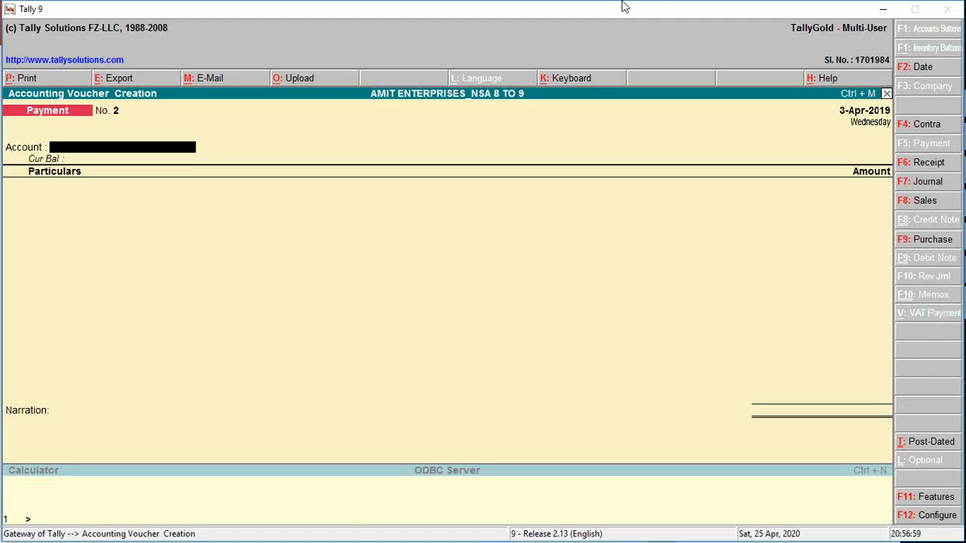
# Change the blank voucher's type from Payment to Journal.
pyautogui.click(666, 21)
pyautogui.press('F6')
pyautogui.press('F7')
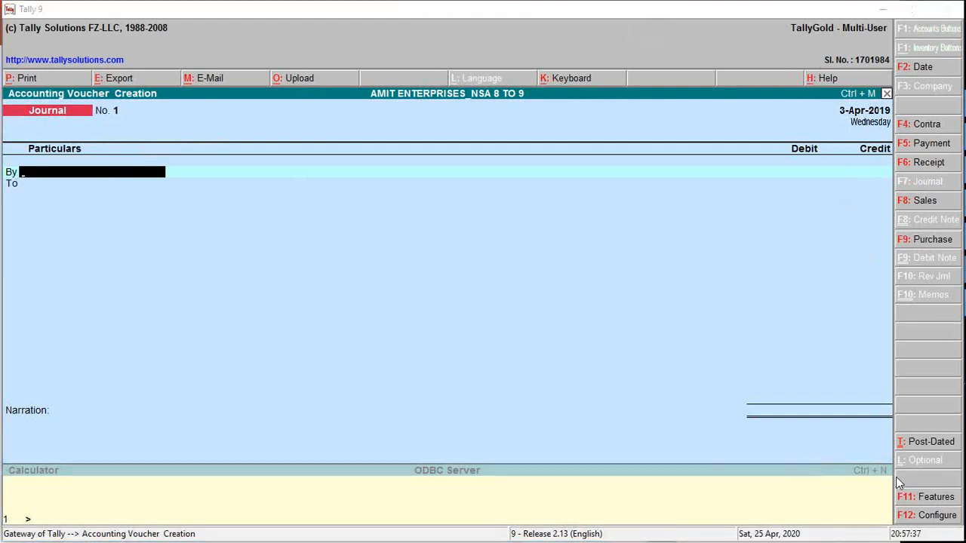
# Set "Use Cr/Dr instead of To/By during entry" to Yes in the voucher configuration and save it.
pyautogui.click(937, 517)
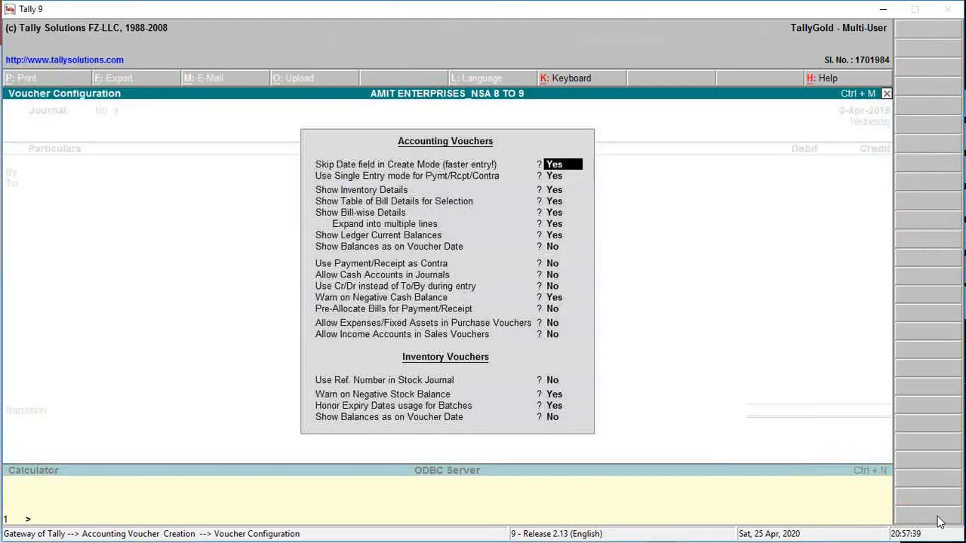
pyautogui.click(327, 289)
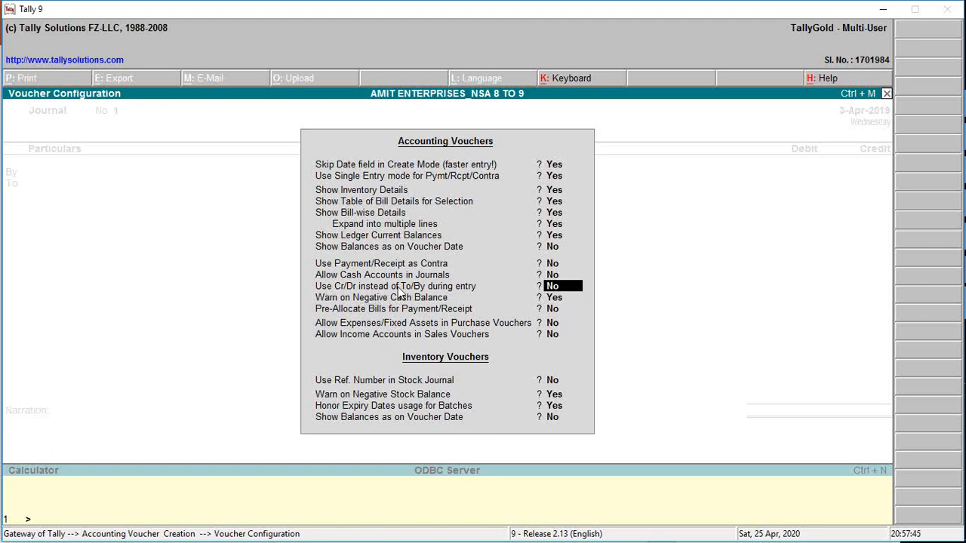
pyautogui.write('y')
pyautogui.press('Return')
pyautogui.hotkey('ctrl', 'a')
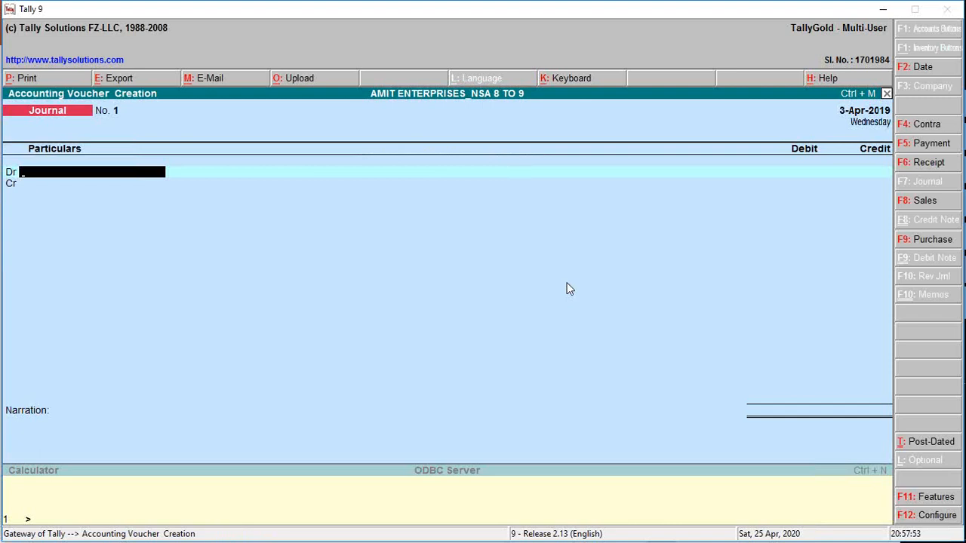
# Reopen the voucher configuration to review the "Use Cr/Dr instead of To/By during entry" option and accept it.
pyautogui.press('F12')
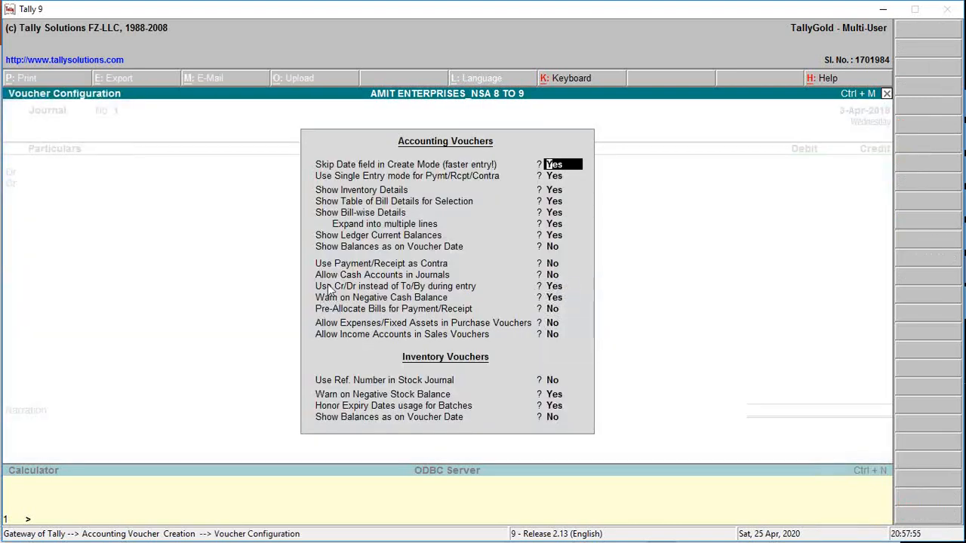
pyautogui.press('Down')
pyautogui.press('Down')
pyautogui.press('Down')
pyautogui.press('Down')
pyautogui.press('Down')
pyautogui.press('Down')
pyautogui.press('Down')
pyautogui.press('Down')
pyautogui.press('Down')
pyautogui.press('Down')
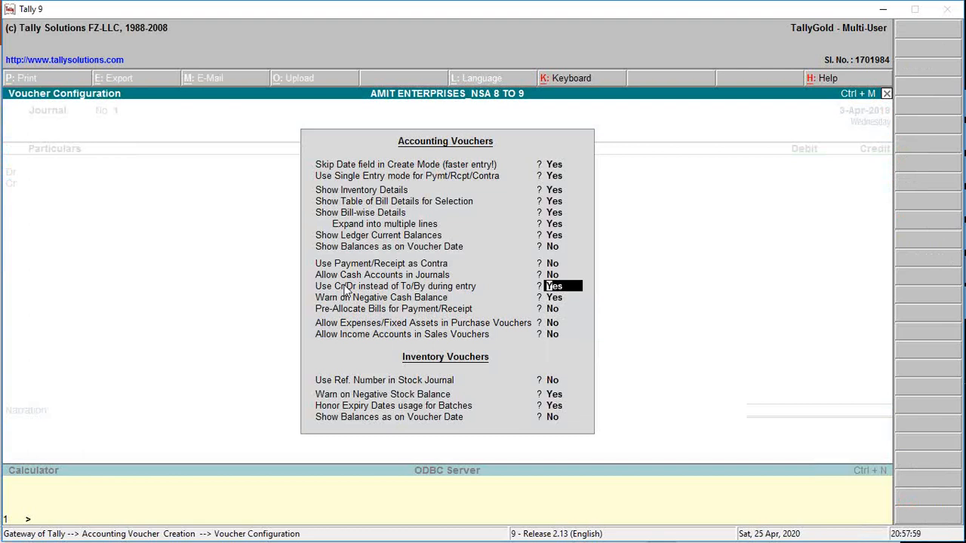
pyautogui.hotkey('ctrl', 'a')
# Switch to PowerPoint, highlight the word "furniture" on the Transaction #4 slide, and return to the Journal voucher in Tally.
pyautogui.hotkey('alt', 'Tab')
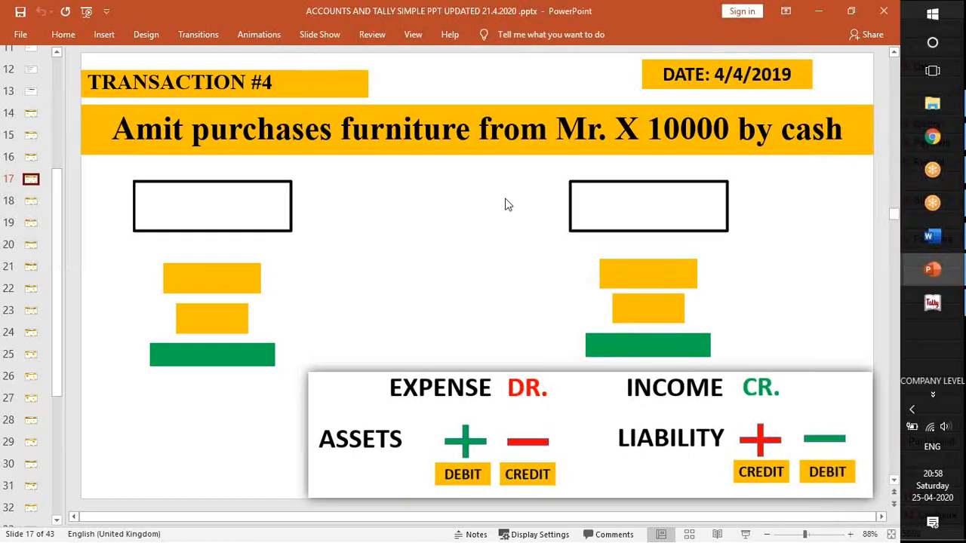
pyautogui.doubleClick(398, 133)
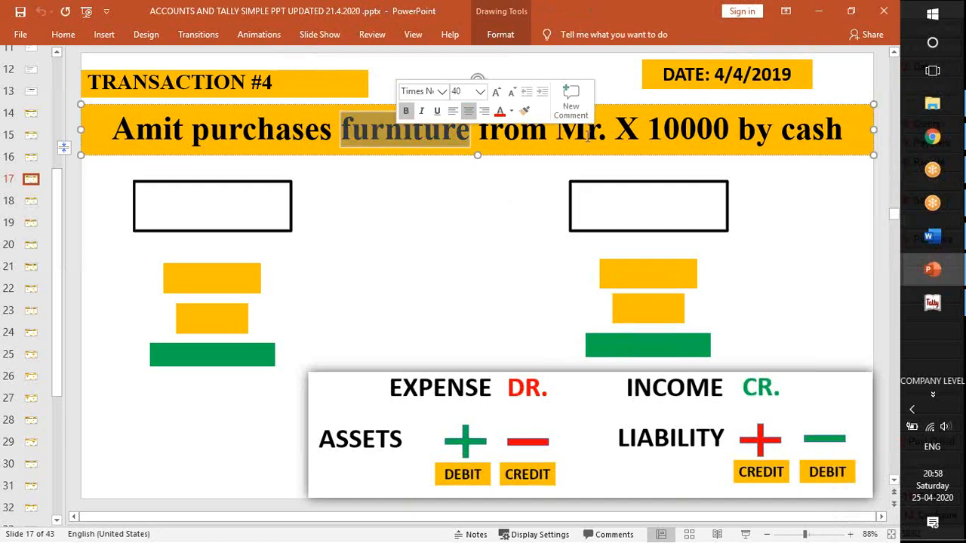
pyautogui.hotkey('alt', 'Tab')
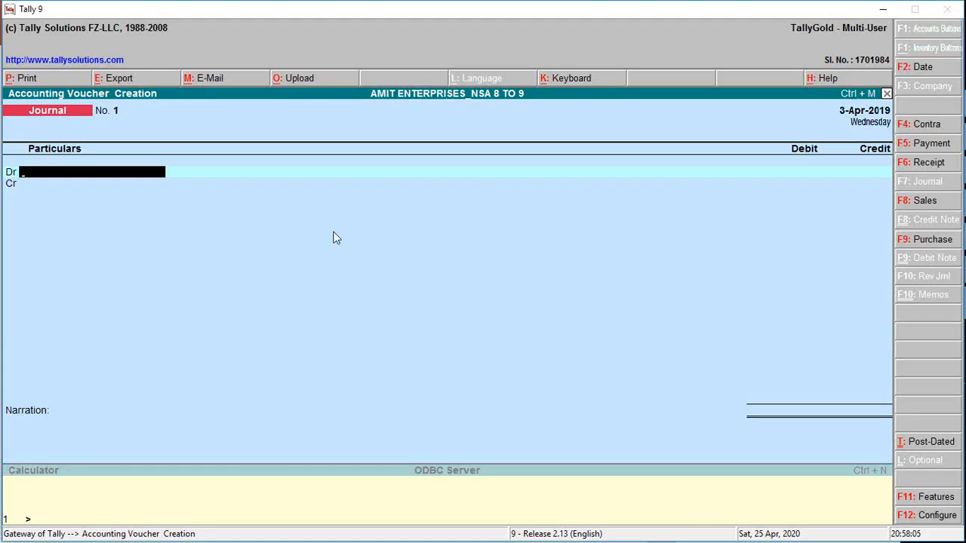
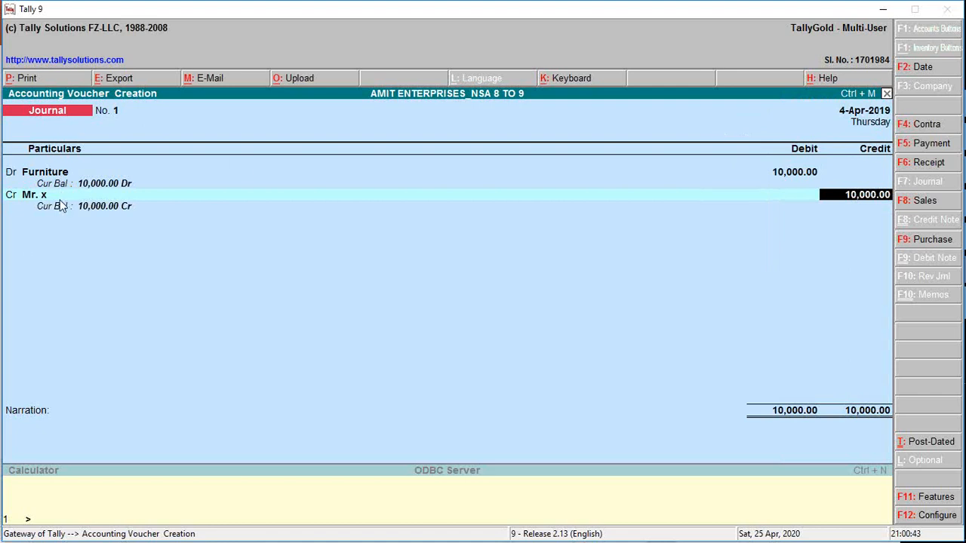
# Allocate Mr. x's credit On Account, enter the narration "Being furniture purchased on credit", and save the Journal voucher.
pyautogui.press('Return')
pyautogui.press('Return')
pyautogui.press('Return')
pyautogui.write('Being furntirue')
pyautogui.press('BackSpace')
pyautogui.press('BackSpace')
pyautogui.press('BackSpace')
pyautogui.press('BackSpace')
pyautogui.press('BackSpace')
pyautogui.write('iture purchased on credit')
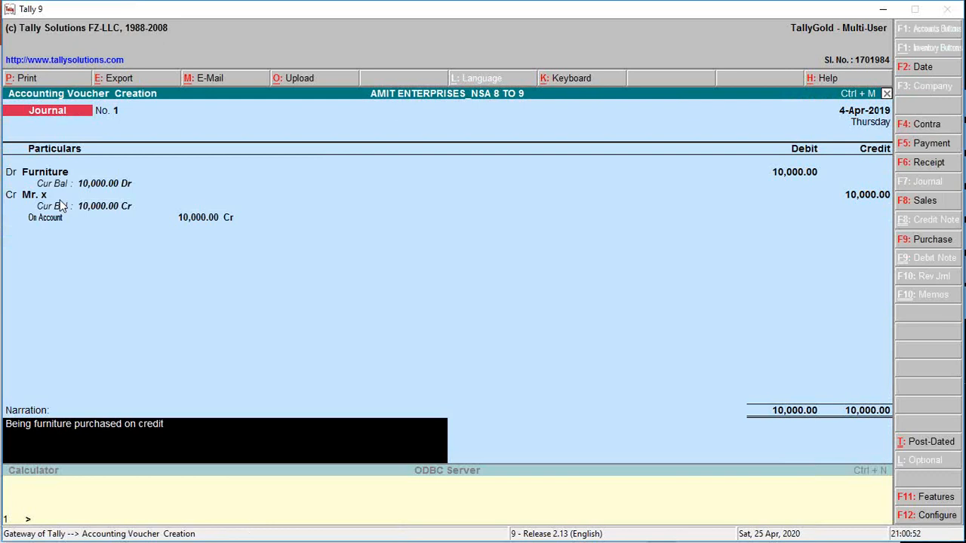
pyautogui.press('Return')
pyautogui.press('Return')
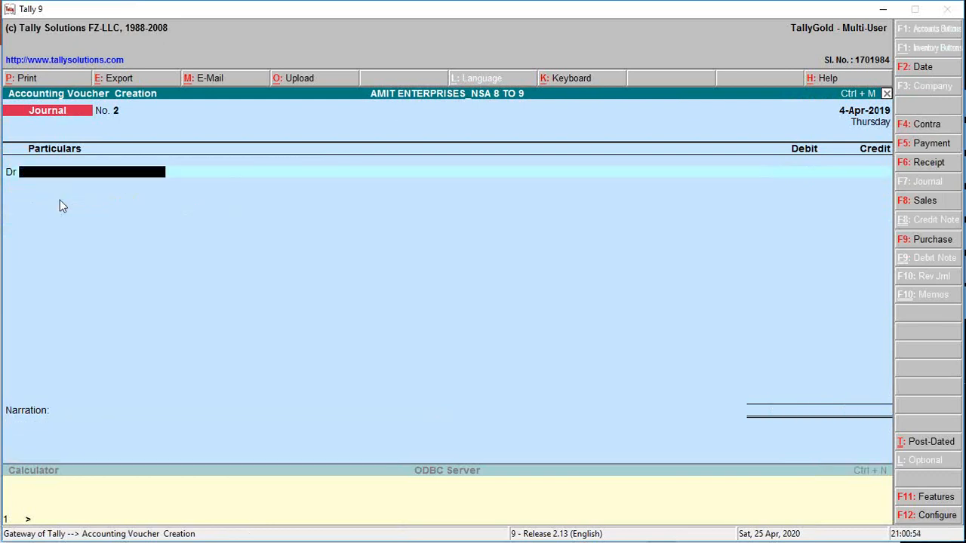
# Check the Transaction #4 slide in PowerPoint, and return to Tally to start a Payment voucher with Cash as the account.
pyautogui.hotkey('alt', 'Tab')
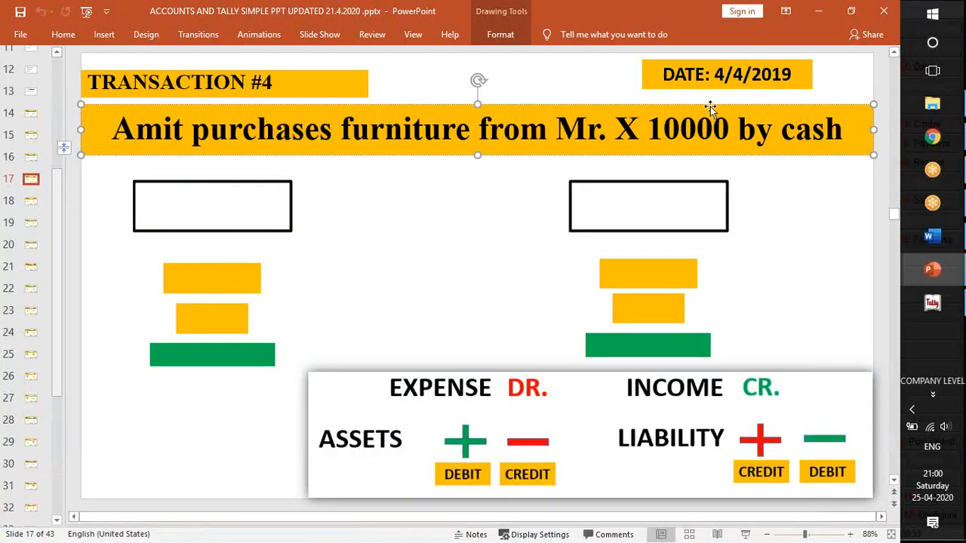
pyautogui.hotkey('alt', 'Tab')
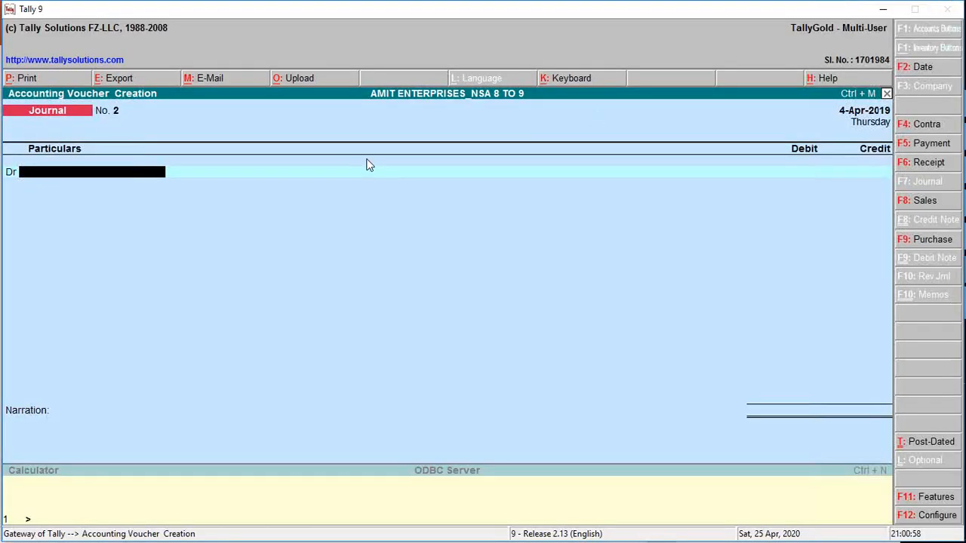
pyautogui.press('F5')
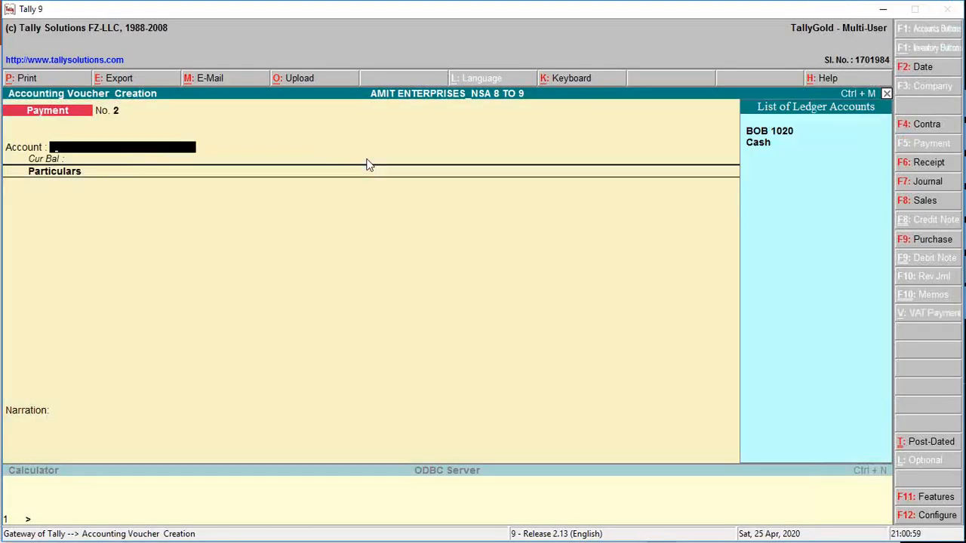
pyautogui.press('Down')
pyautogui.press('Return')
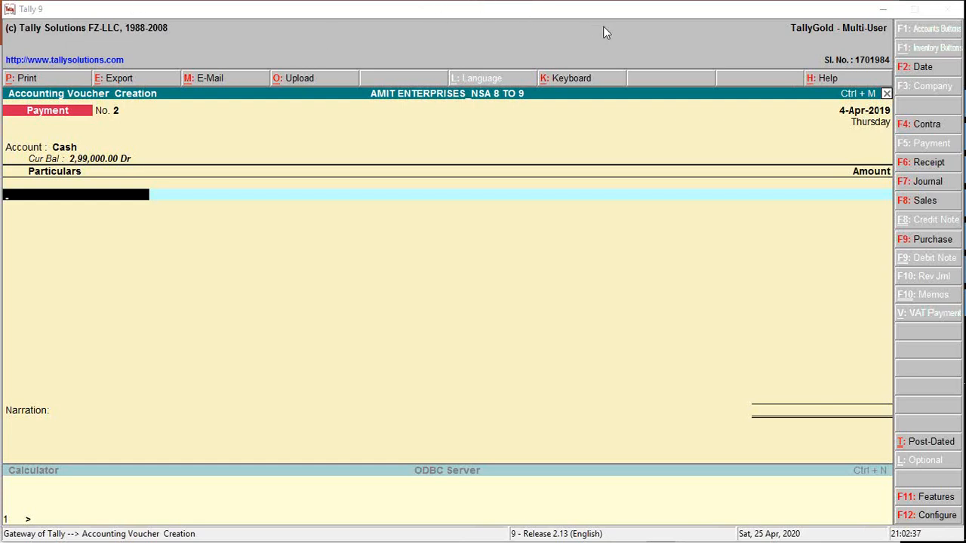
# Enter Mr. x in the Payment voucher's particulars with an amount of 10000, allocated On Account.
pyautogui.click(55, 191)
pyautogui.write('Mr')
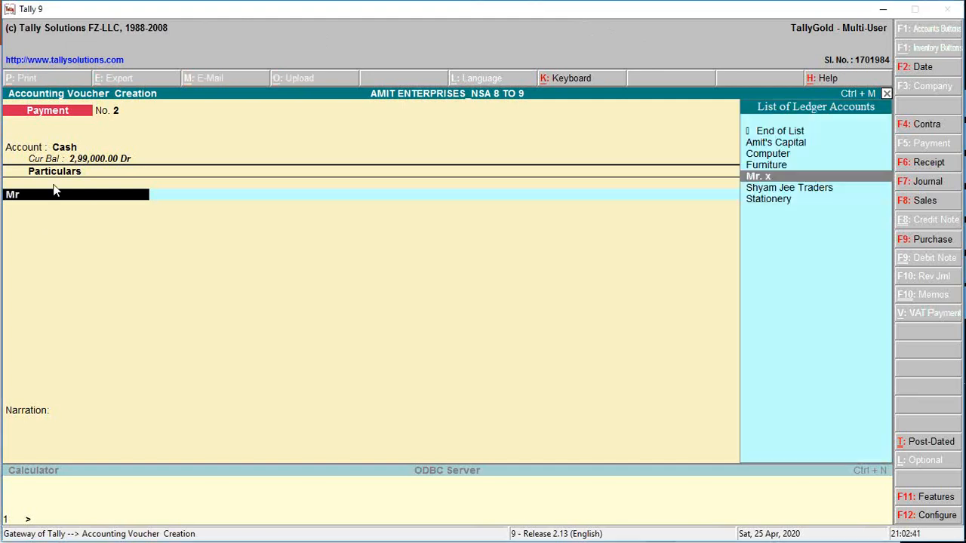
pyautogui.press('Return')
pyautogui.write('10000')
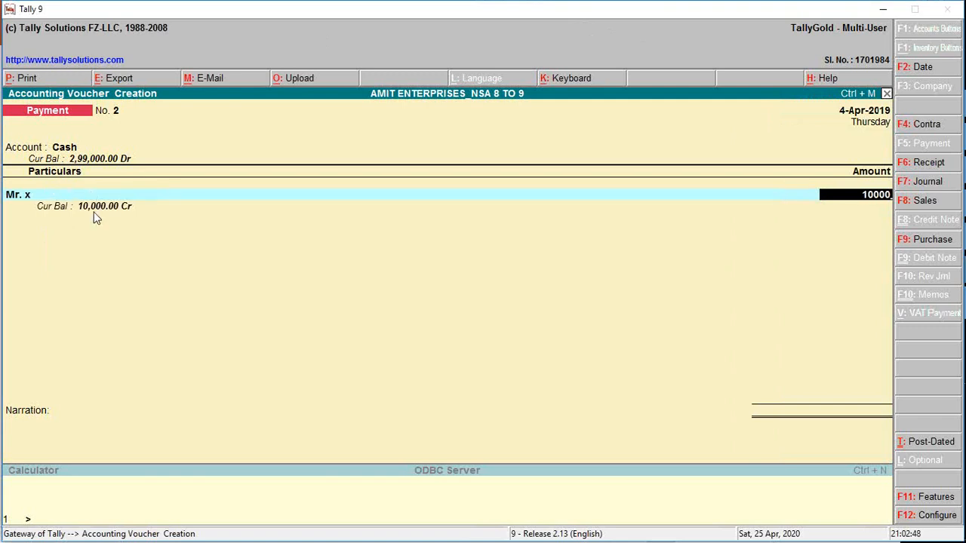
pyautogui.press('Return')
pyautogui.press('Return')
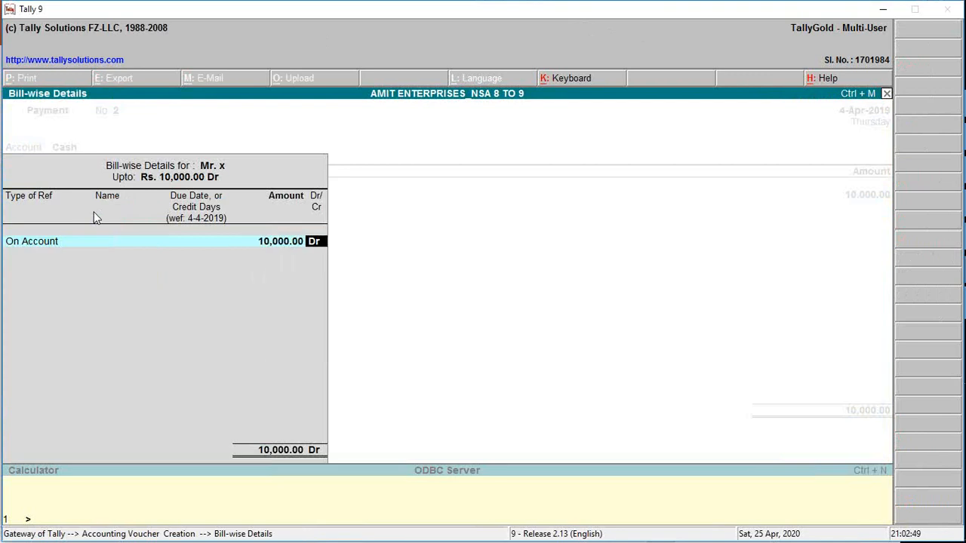
pyautogui.press('Return')
pyautogui.press('Return')
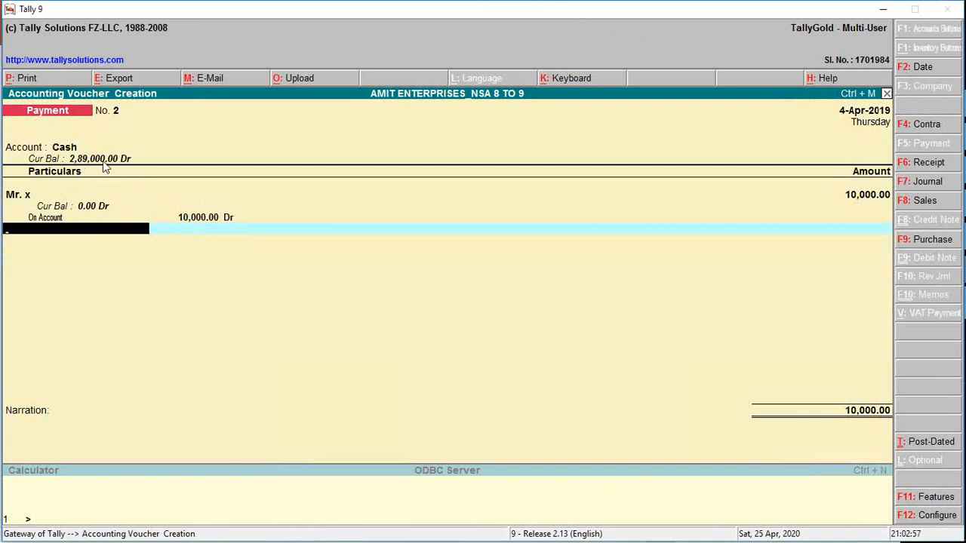
# Enter the narration "Being cash paid to mr. x" and save the Payment voucher.
pyautogui.press('Return')
pyautogui.write('Be')
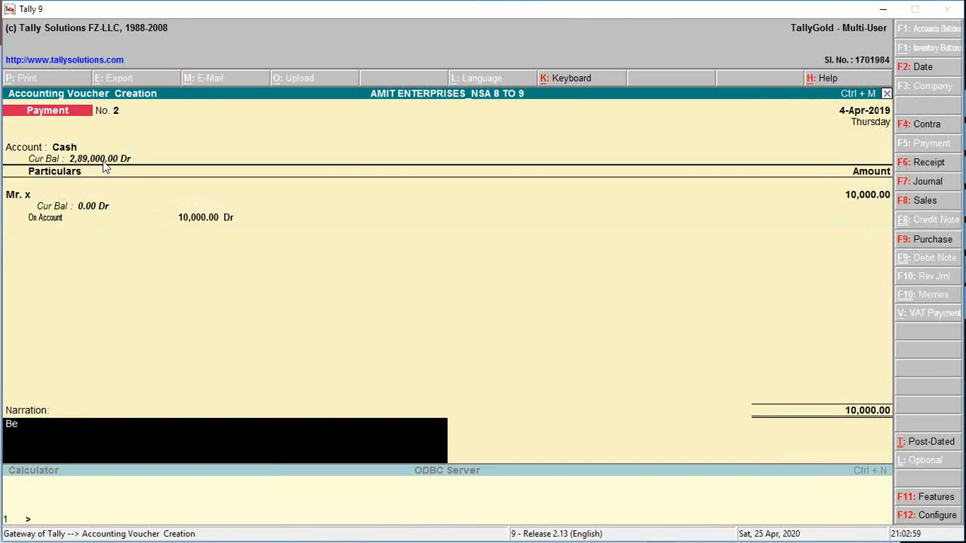
pyautogui.write('ing cash paid to mr. x')
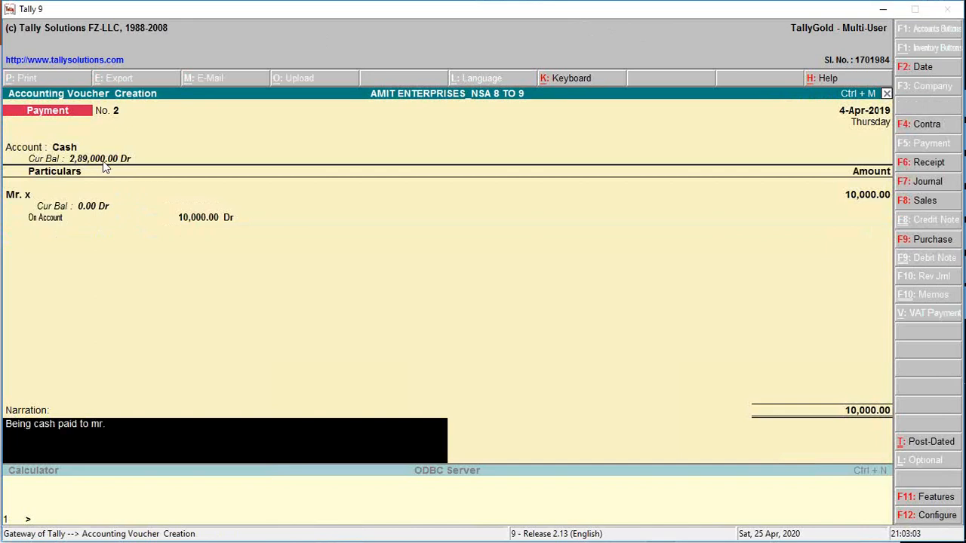
pyautogui.press('Return')
# Leave voucher entry for the Gateway of Tally and display the Day Book.
pyautogui.press('Return')
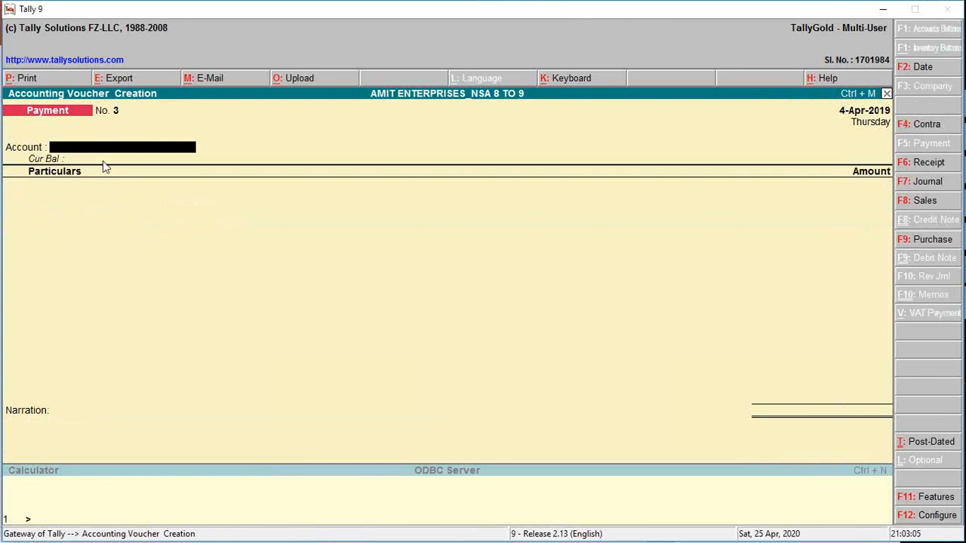
pyautogui.press('Escape')
pyautogui.press('Return')
pyautogui.press('Escape')
pyautogui.press('Escape')
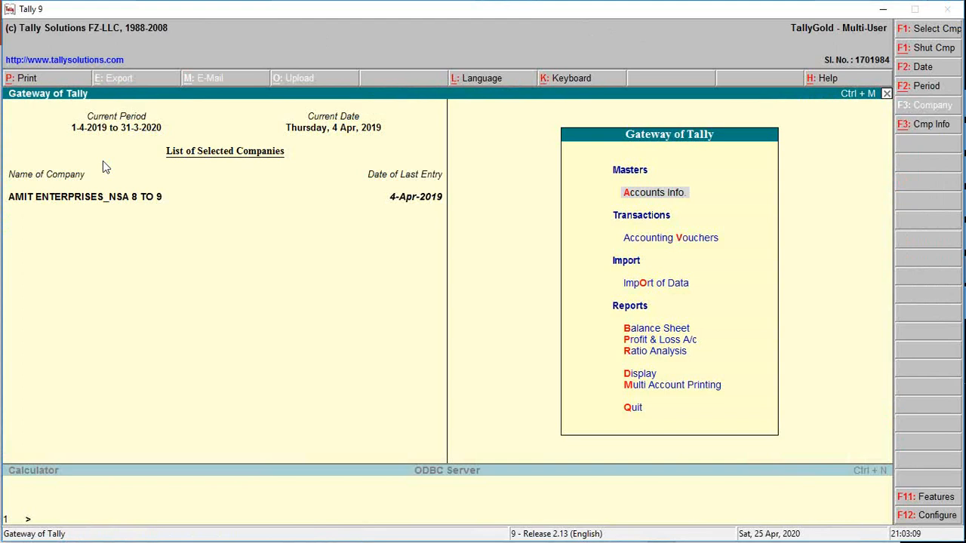
pyautogui.press('d')
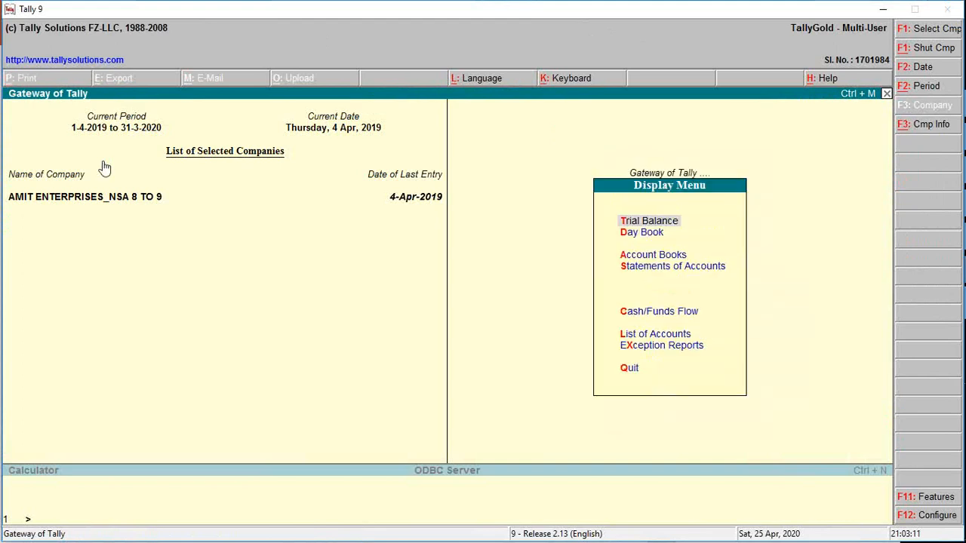
pyautogui.press('a')
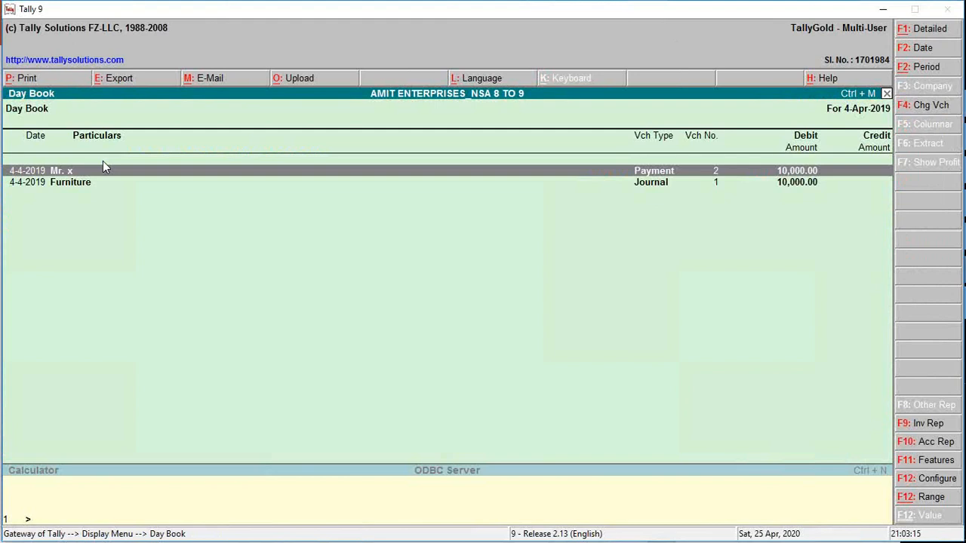
# Clear the Day Book's From and To dates to list the vouchers from 1-Apr-2019 to 4-Apr-2019.
pyautogui.press('F2')
pyautogui.press('BackSpace')
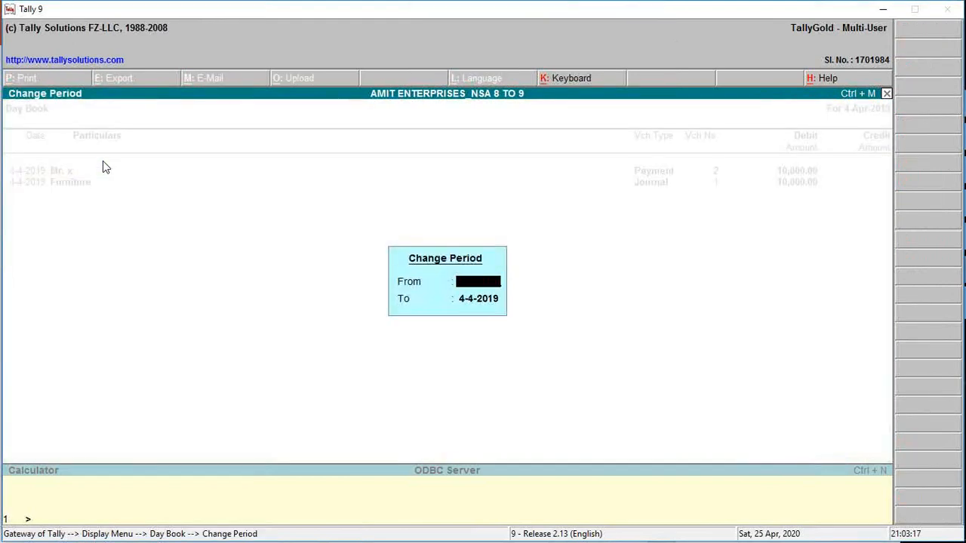
pyautogui.press('Return')
pyautogui.press('BackSpace')
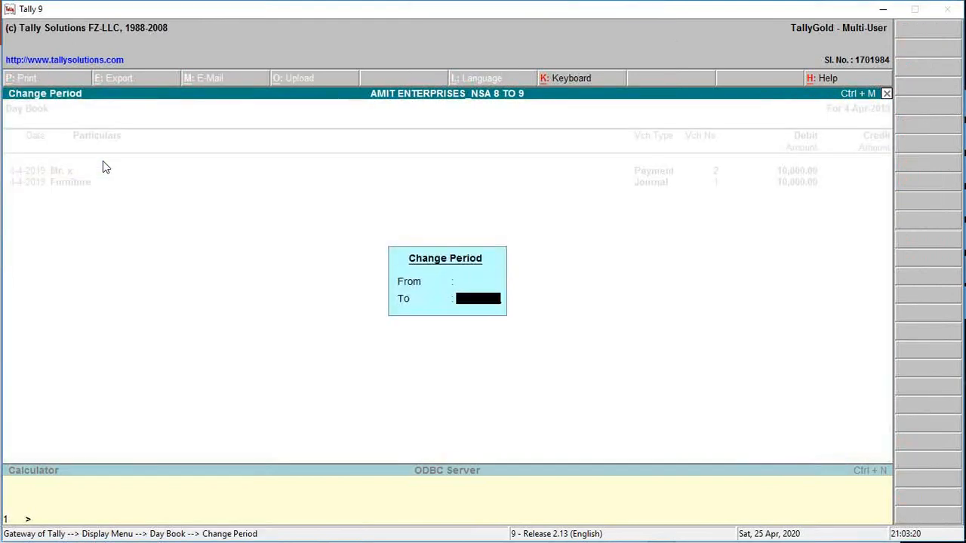
pyautogui.press('Return')
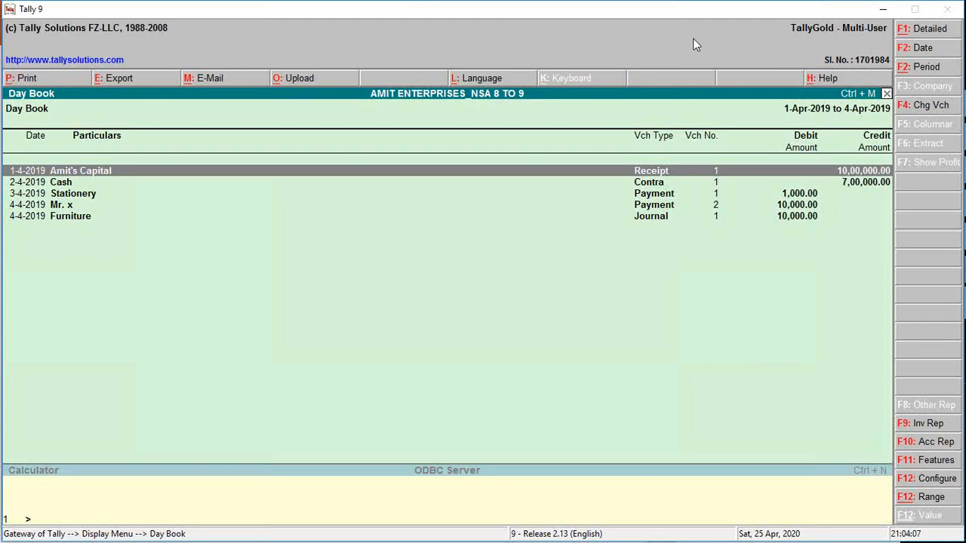
# Switch away from Tally to the desktop and open the NSA ONLINE ATTENDANCE REGISTER workbook in Excel.
pyautogui.click(667, 19)
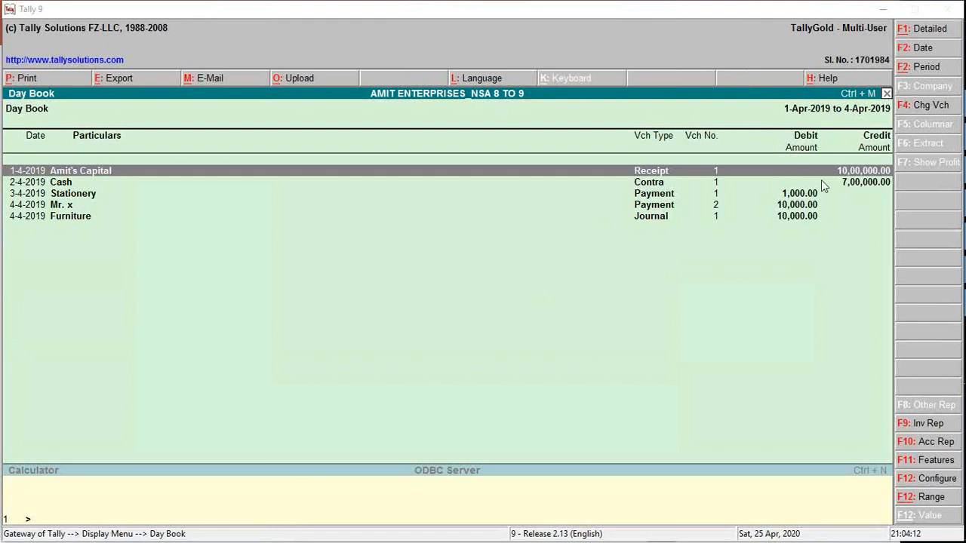
pyautogui.hotkey('alt', 'Tab')
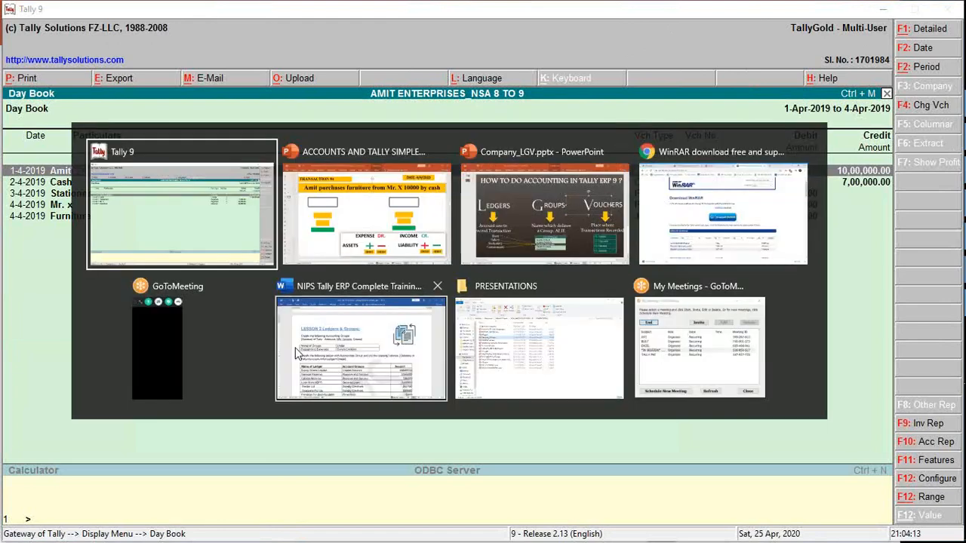
pyautogui.click(547, 313)
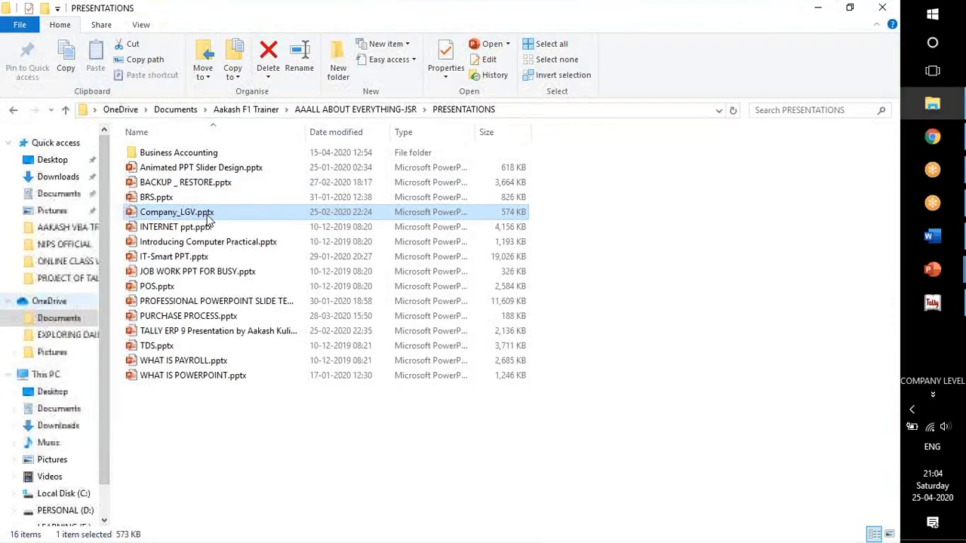
pyautogui.press('super+d')
pyautogui.click(250, 264)
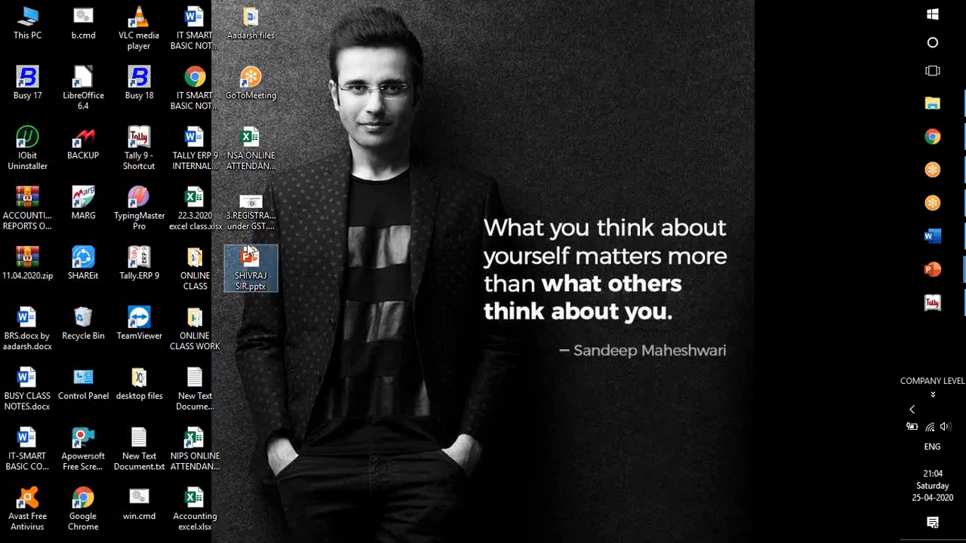
pyautogui.click(251, 211)
pyautogui.doubleClick(245, 147)
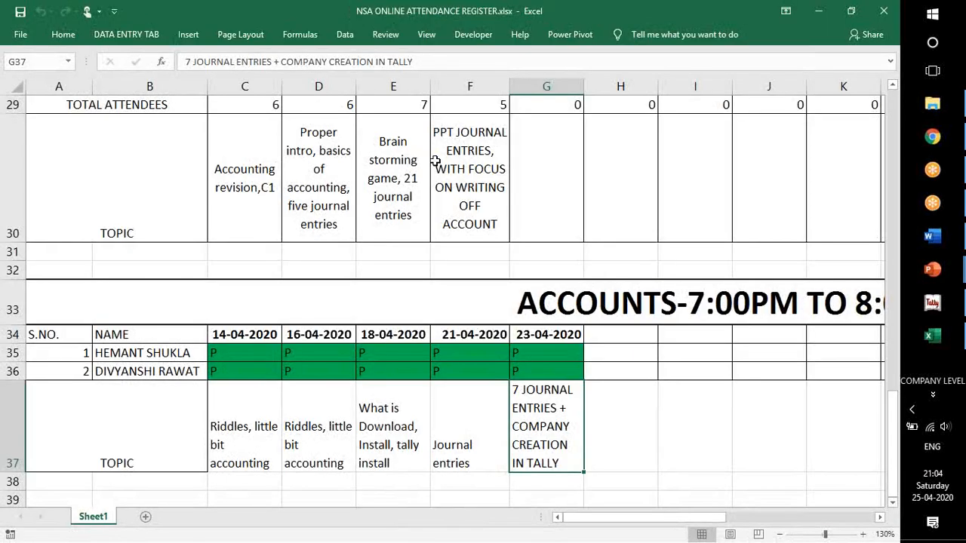
# Enter the date 25/4/2020 in H34 of the 7:00PM Accounts register and mark both students P below it.
pyautogui.click(645, 335)
pyautogui.write('25/4/2020')
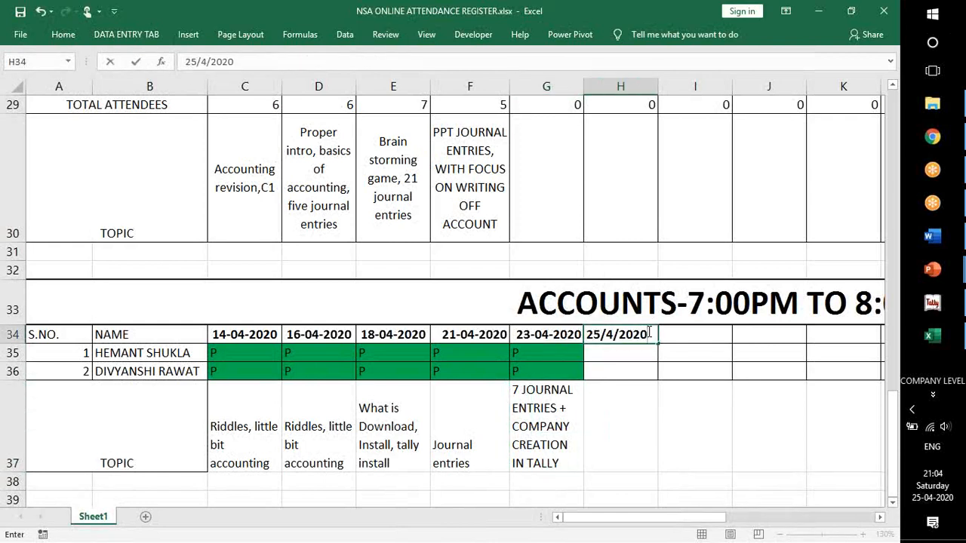
pyautogui.press('Return')
pyautogui.write('P')
pyautogui.press('Return')
pyautogui.write('P')
pyautogui.press('Return')
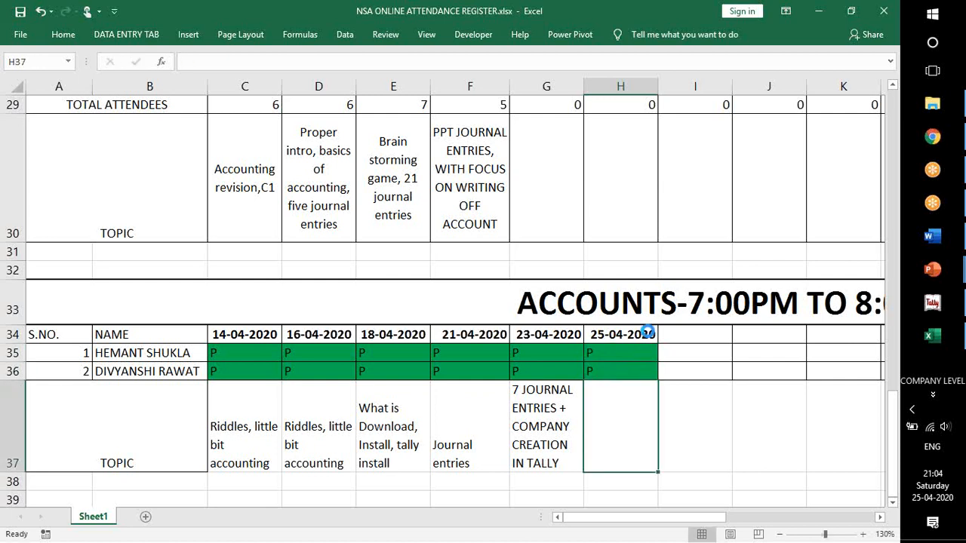
# Fill the topic cell H37 from the previous class and replace its text with "30 JOURNAL ENTRIES HW CHECK".
pyautogui.hotkey('ctrl', 'r')
pyautogui.press('F2')
pyautogui.hotkey('shift', 'Up')
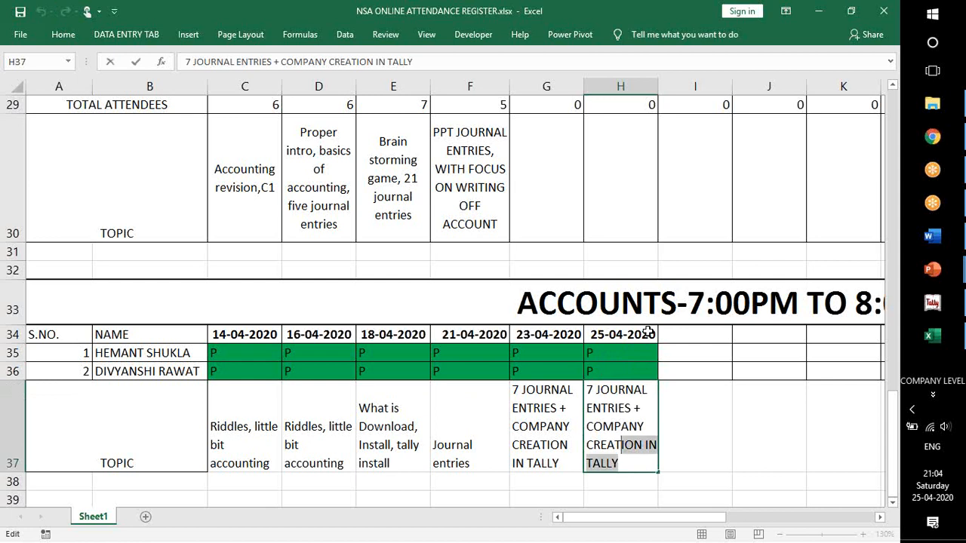
pyautogui.hotkey('shift', 'Up')
pyautogui.hotkey('shift', 'Up')
pyautogui.hotkey('shift', 'Up')
pyautogui.hotkey('shift', 'Up')
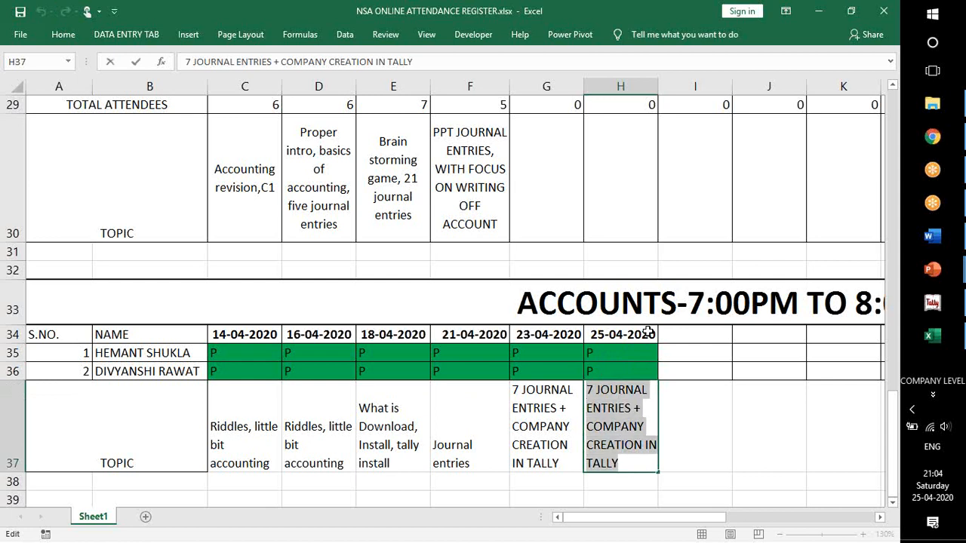
pyautogui.write('30')
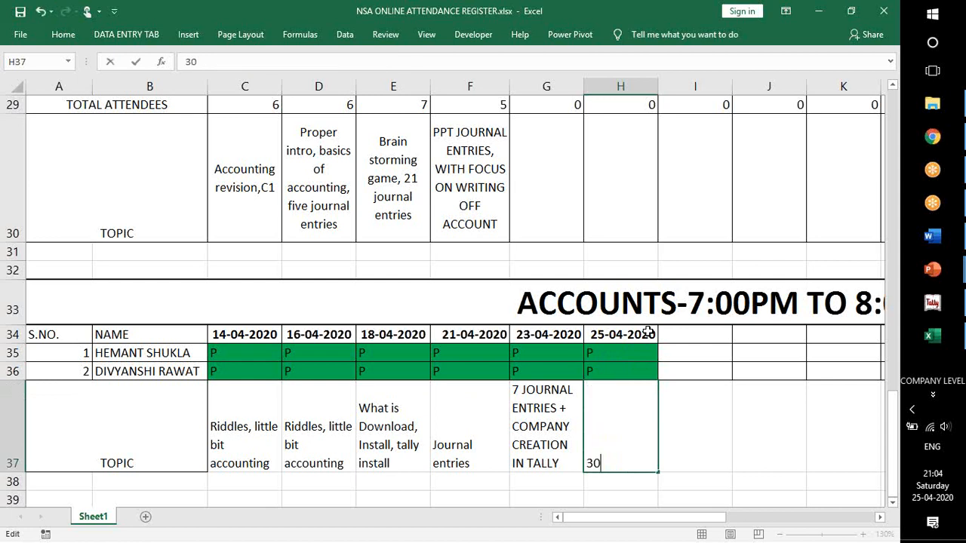
pyautogui.write(' JOURNAL E')
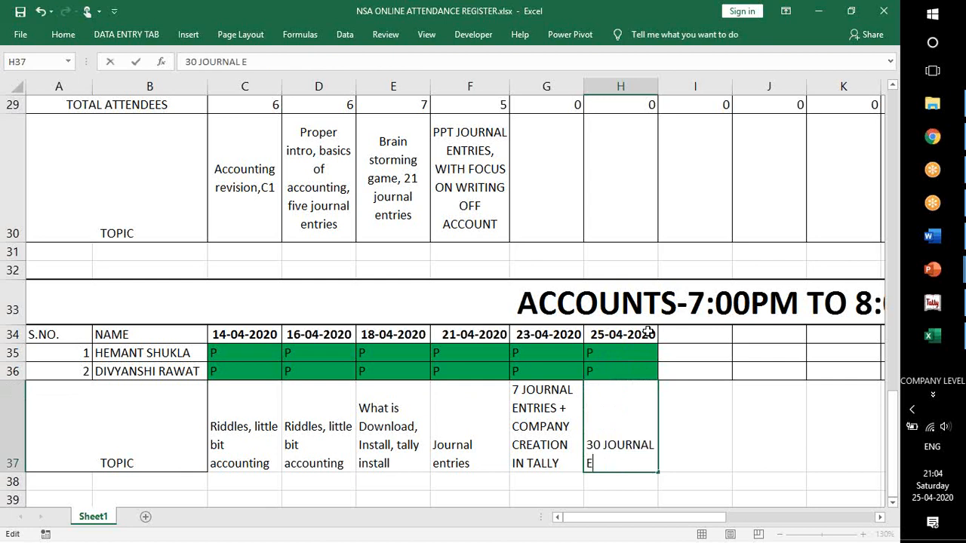
pyautogui.write('NTRIES HW CHECK')
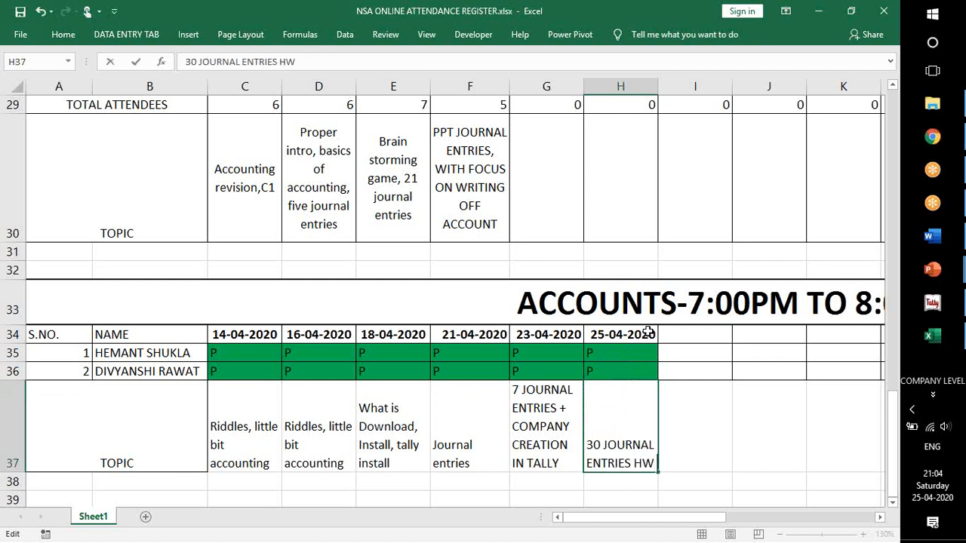
pyautogui.press('Return')
# Go to the empty date cell G19 in the TALLY ERP 9 8:00PM register and save the workbook.
pyautogui.press('Up')
pyautogui.press('Up')
pyautogui.press('Up')
pyautogui.press('Up')
pyautogui.press('Up')
pyautogui.press('Up')
pyautogui.press('Up')
pyautogui.press('Up')
pyautogui.press('Up')
pyautogui.press('Up')
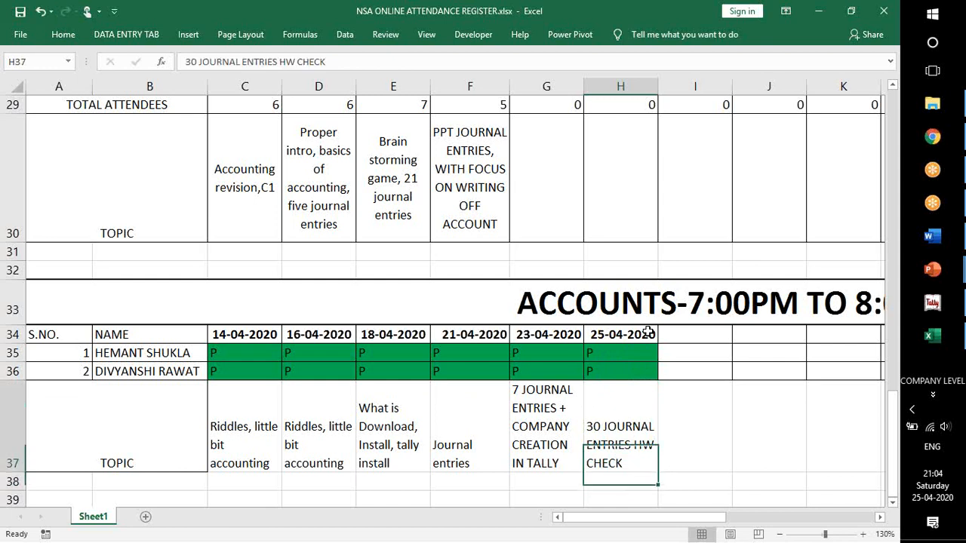
pyautogui.press('Up')
pyautogui.press('Up')
pyautogui.press('Up')
pyautogui.press('Up')
pyautogui.press('Up')
pyautogui.press('Up')
pyautogui.press('Up')
pyautogui.press('Up')
pyautogui.press('Up')
pyautogui.press('Up')
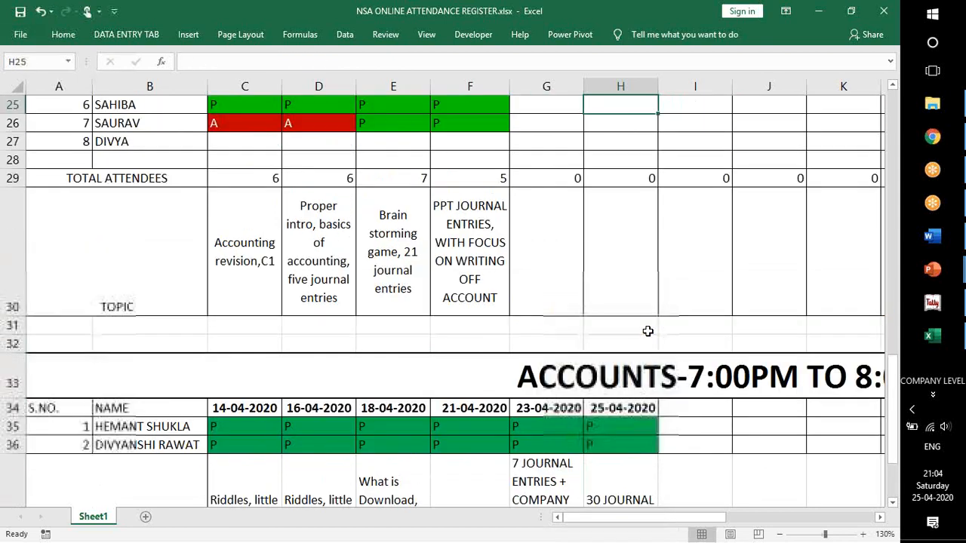
pyautogui.press('Down')
pyautogui.press('Down')
pyautogui.press('Down')
pyautogui.press('Left')
pyautogui.press('Up')
pyautogui.press('Up')
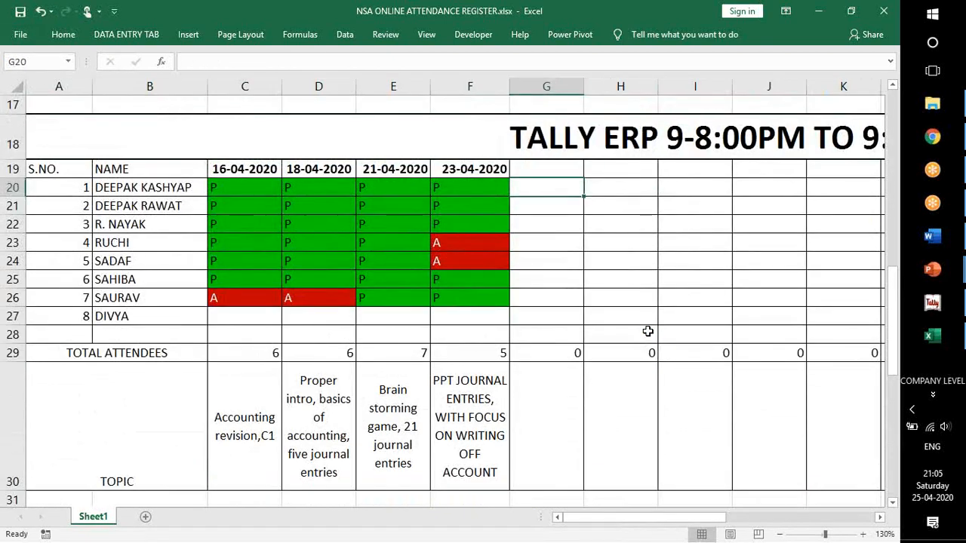
pyautogui.hotkey('ctrl', 's')
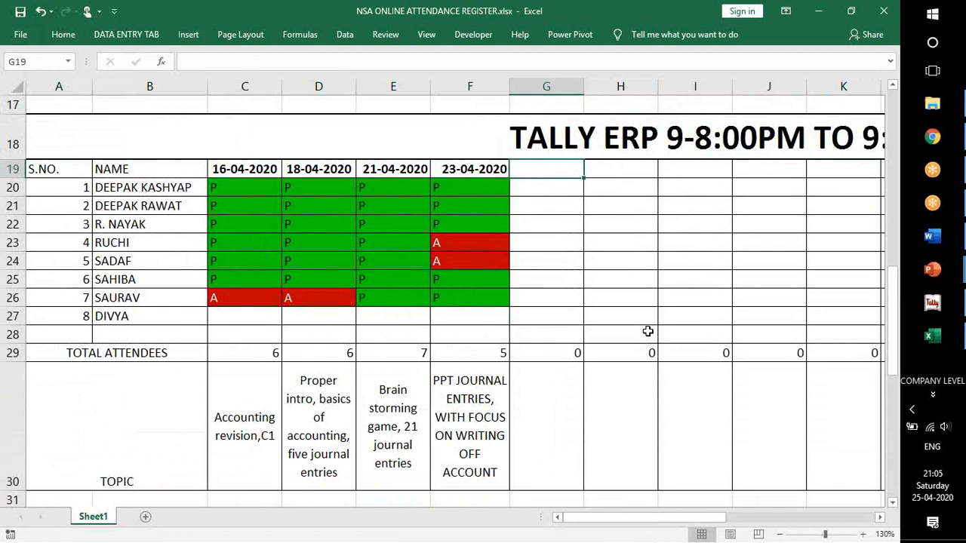
# Enter the date 25/4/2020 in G19 of the TALLY ERP 9 8:00PM register and mark students 1 to 7 P below it.
pyautogui.write('25/4/2020')
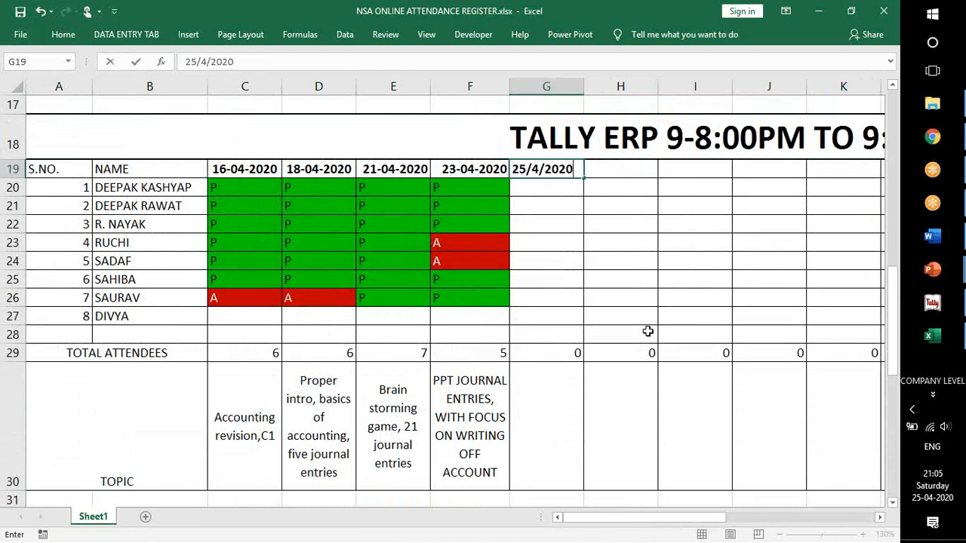
pyautogui.press('Return')
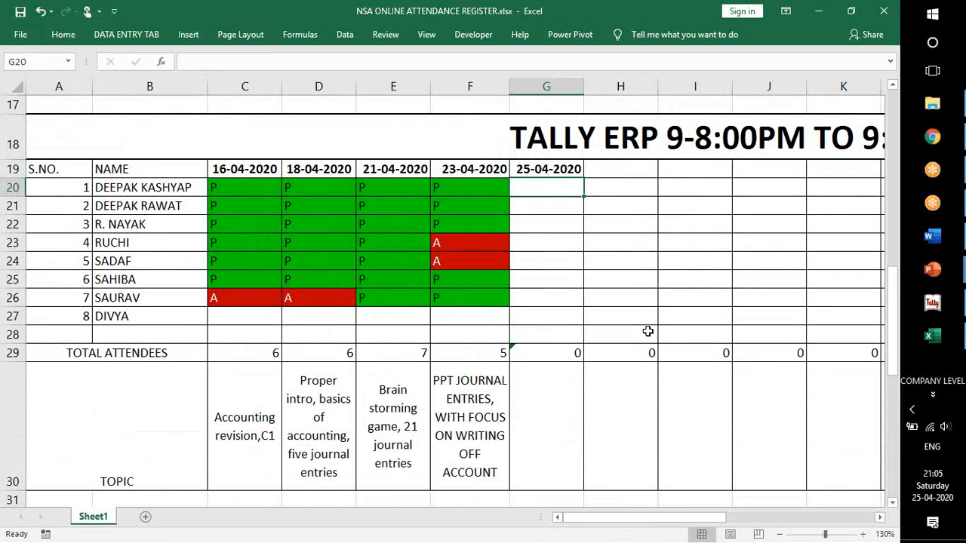
pyautogui.write('P')
pyautogui.press('Return')
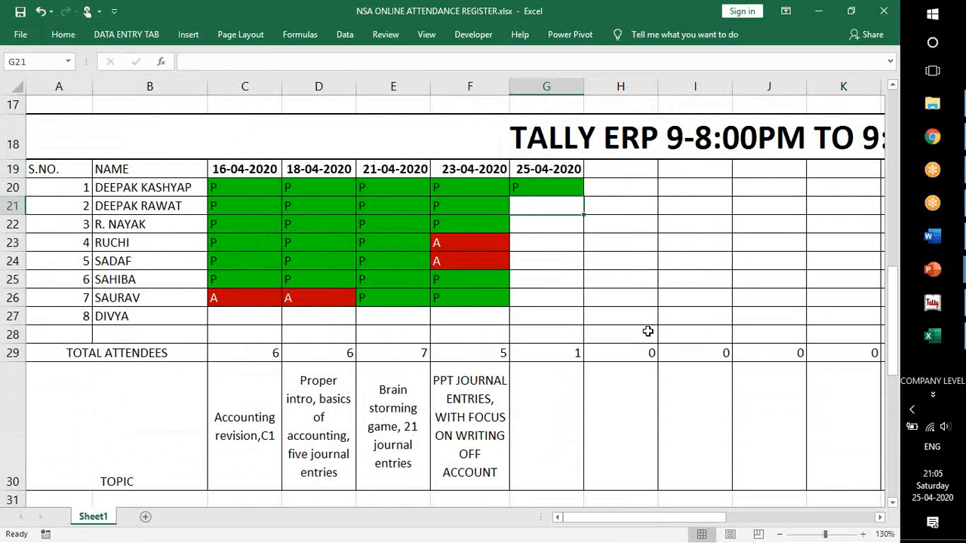
pyautogui.write('P')
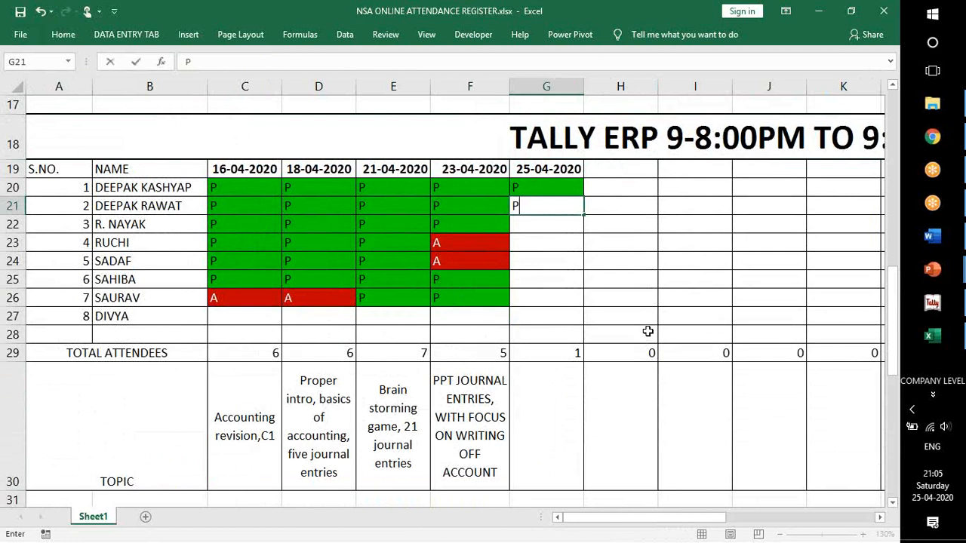
pyautogui.press('Return')
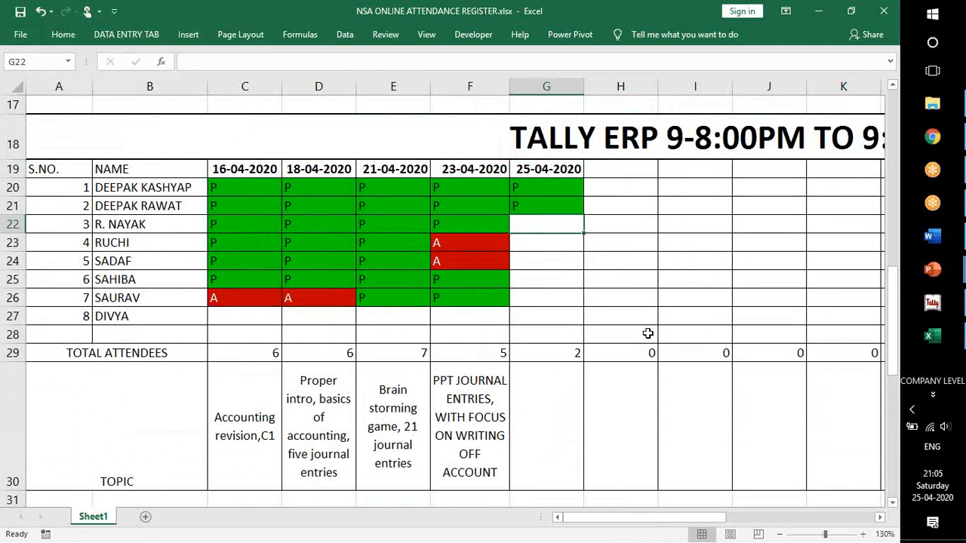
pyautogui.write('P')
pyautogui.press('Return')
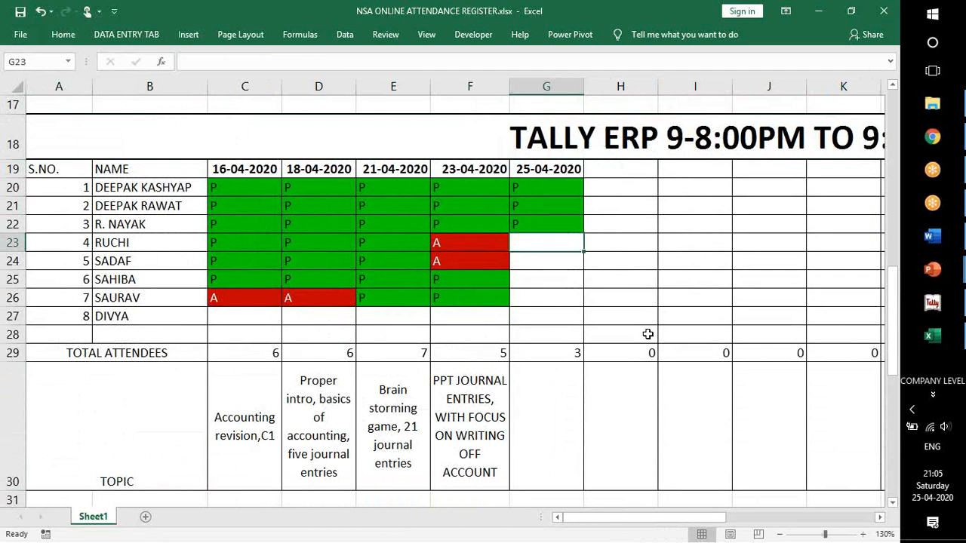
pyautogui.write('P')
pyautogui.press('Return')
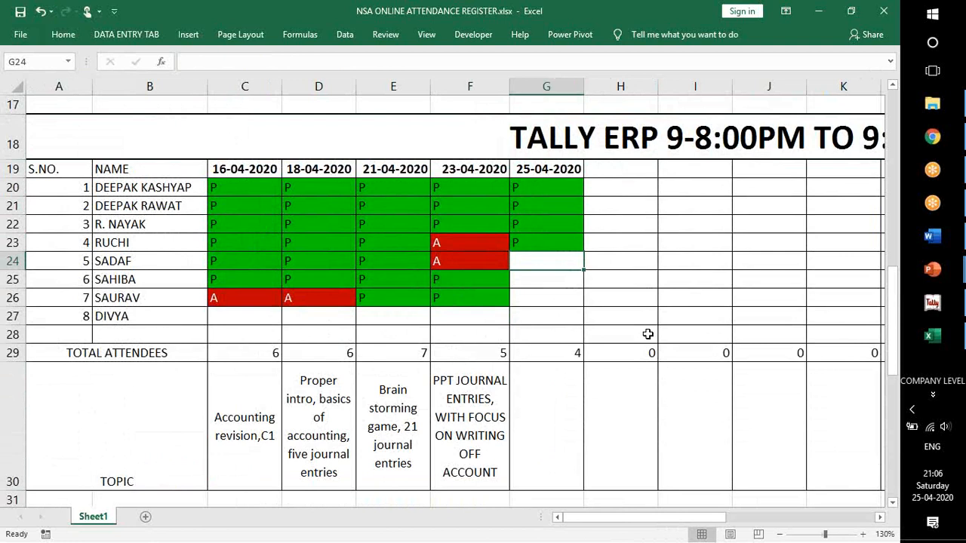
pyautogui.write('P')
pyautogui.press('Return')
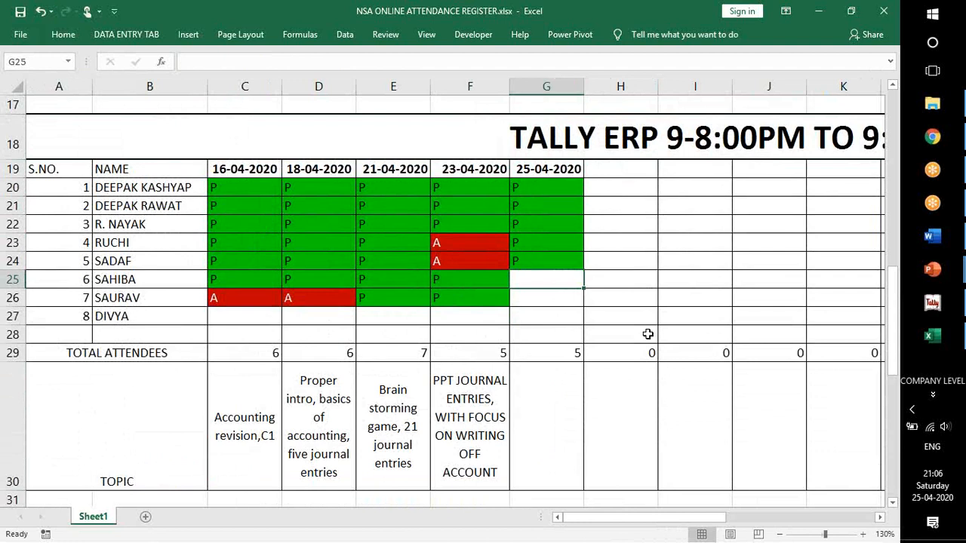
pyautogui.write('P')
pyautogui.press('Return')
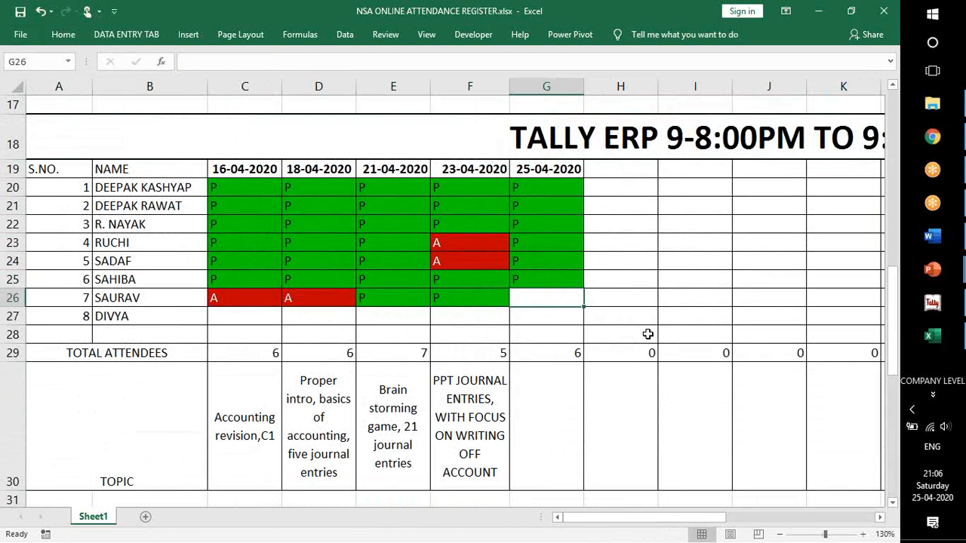
pyautogui.write('P')
pyautogui.press('Return')
# Fill the topic cell G30 from the previous class in F30 and replace its text with "PPT ENTRIES IN TALLY 9".
pyautogui.press('Down')
pyautogui.press('Down')
pyautogui.press('Down')
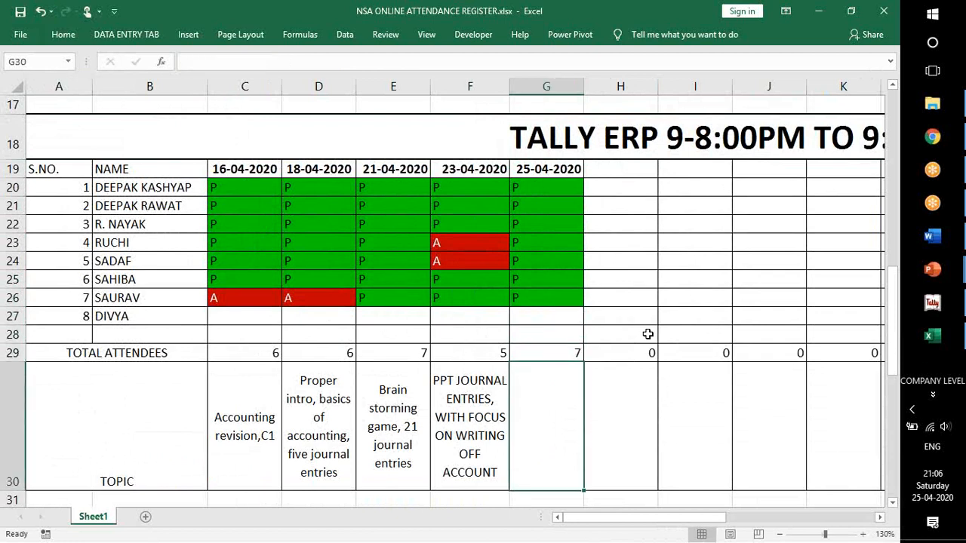
pyautogui.press('Left')
pyautogui.press('Right')
pyautogui.press('Left')
pyautogui.press('Right')
pyautogui.press('Left')
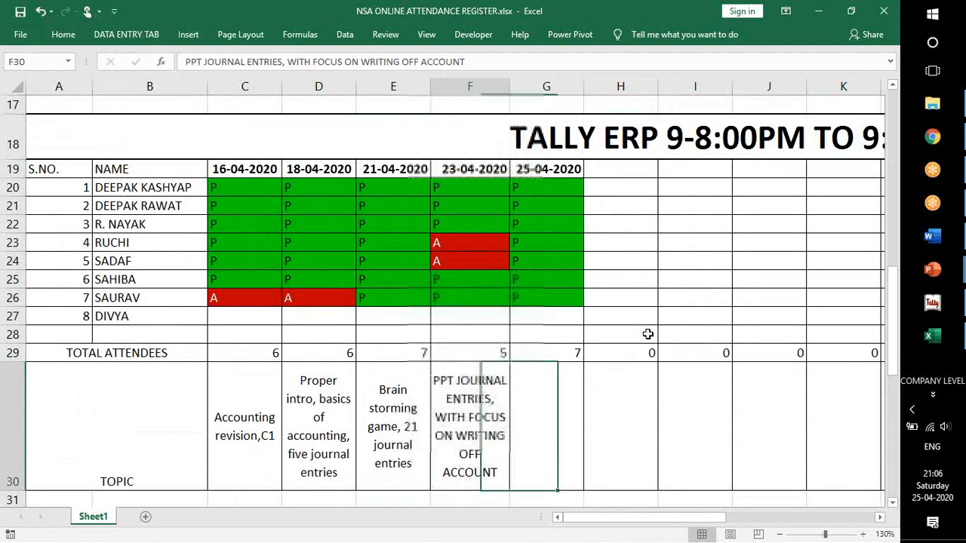
pyautogui.press('Right')
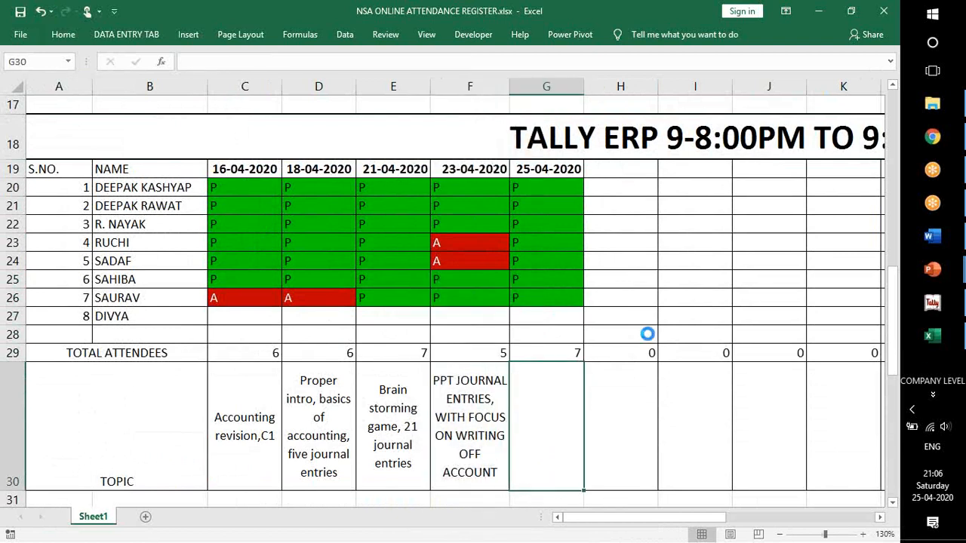
pyautogui.press('F2')
pyautogui.write('PPT JOURNAL ENTRIES, WITH FOCUS ON WRITING OFF ACCOUNT')
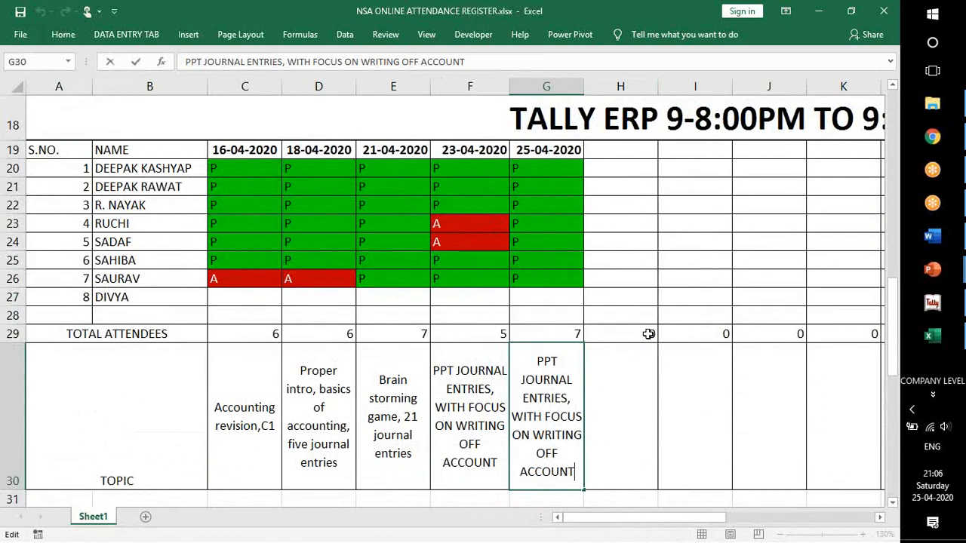
pyautogui.hotkey('ctrl', 'shift', 'Left')
pyautogui.hotkey('ctrl', 'shift', 'Left')
pyautogui.hotkey('ctrl', 'shift', 'Left')
pyautogui.hotkey('ctrl', 'shift', 'Left')
pyautogui.hotkey('ctrl', 'shift', 'Left')
pyautogui.hotkey('ctrl', 'shift', 'Left')
pyautogui.hotkey('ctrl', 'shift', 'Left')
pyautogui.hotkey('ctrl', 'shift', 'Left')
pyautogui.hotkey('ctrl', 'shift', 'Left')
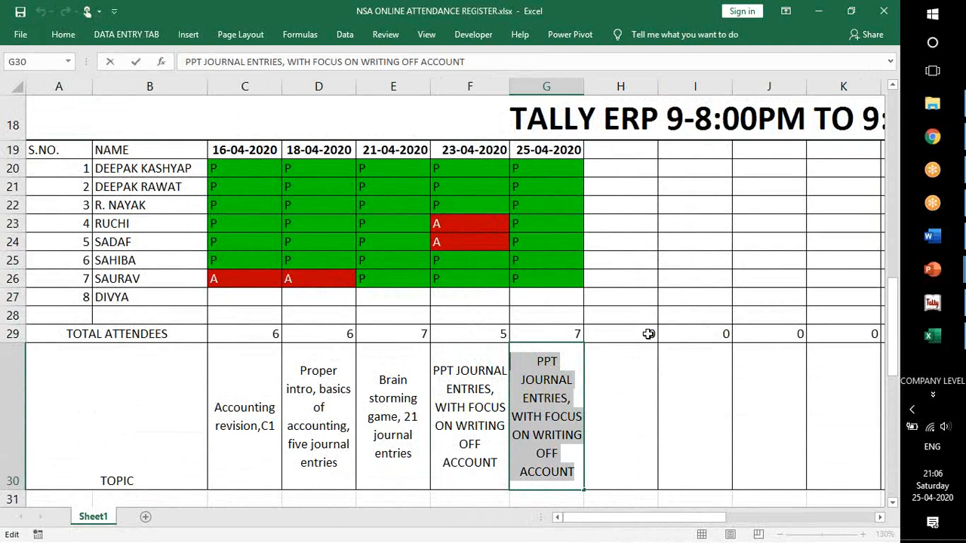
pyautogui.write('PPT ENTREIS')
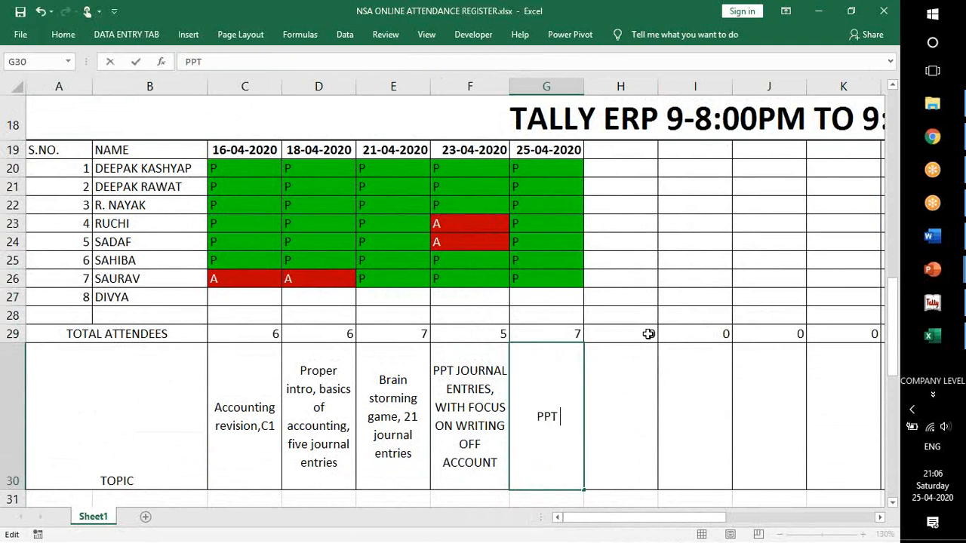
pyautogui.press('BackSpace')
pyautogui.press('BackSpace')
pyautogui.write('IES IN TALLY 9')
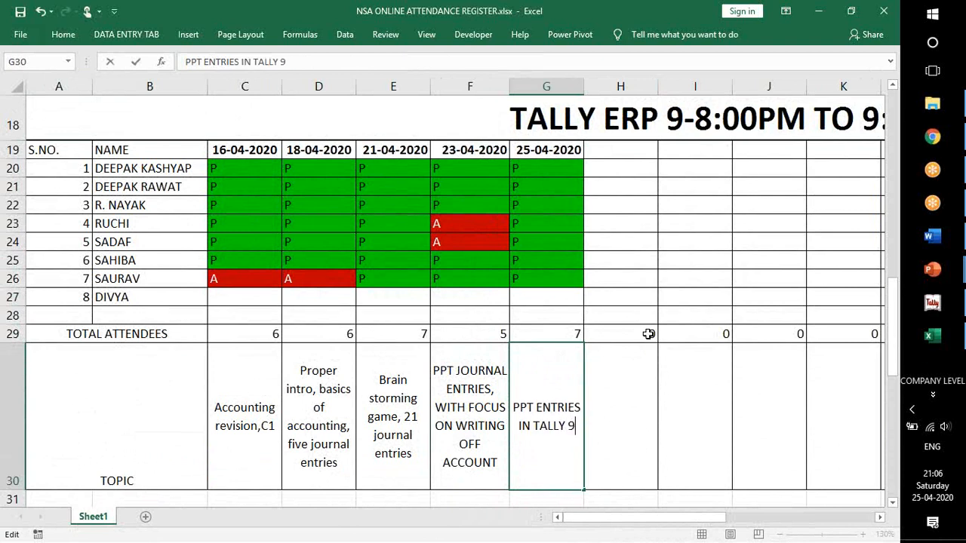
pyautogui.hotkey('ctrl', 'Return')
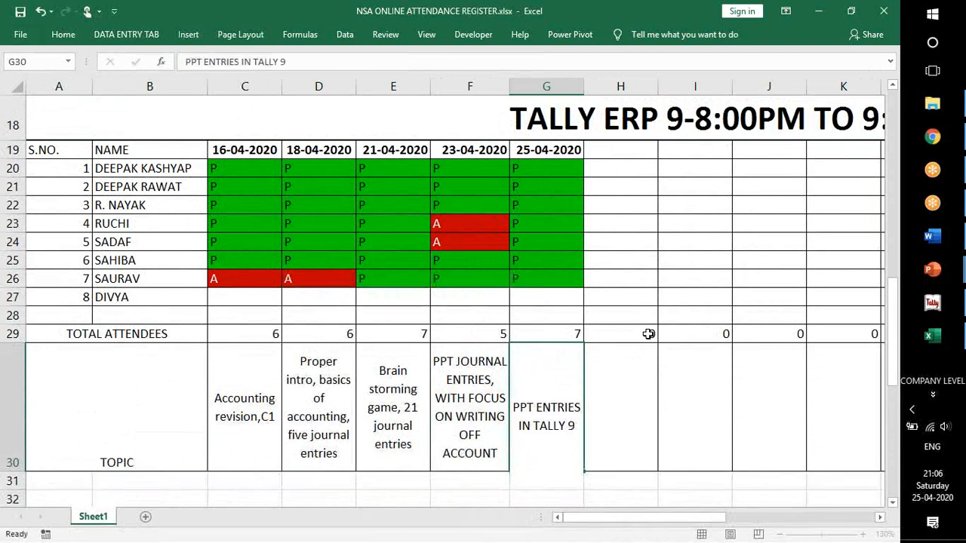
# Return to A4 in the PAYROLL register at the start of the sheet and close the attendance workbook.
pyautogui.hotkey('ctrl', 'Up')
pyautogui.hotkey('ctrl', 'Up')
pyautogui.hotkey('ctrl', 'Up')
pyautogui.hotkey('ctrl', 'Up')
pyautogui.hotkey('ctrl', 'Up')
pyautogui.hotkey('ctrl', 'Up')
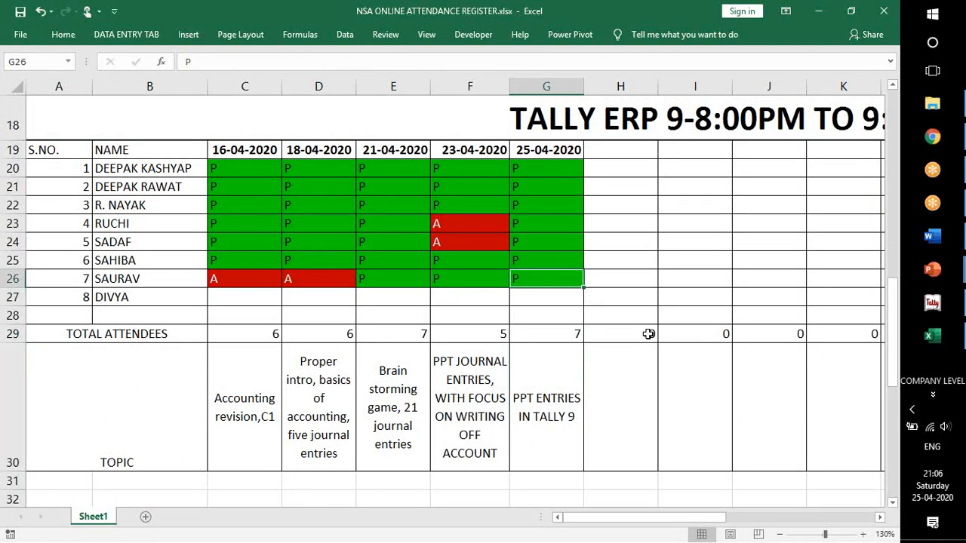
pyautogui.press('Down')
pyautogui.press('Down')
pyautogui.press('Down')
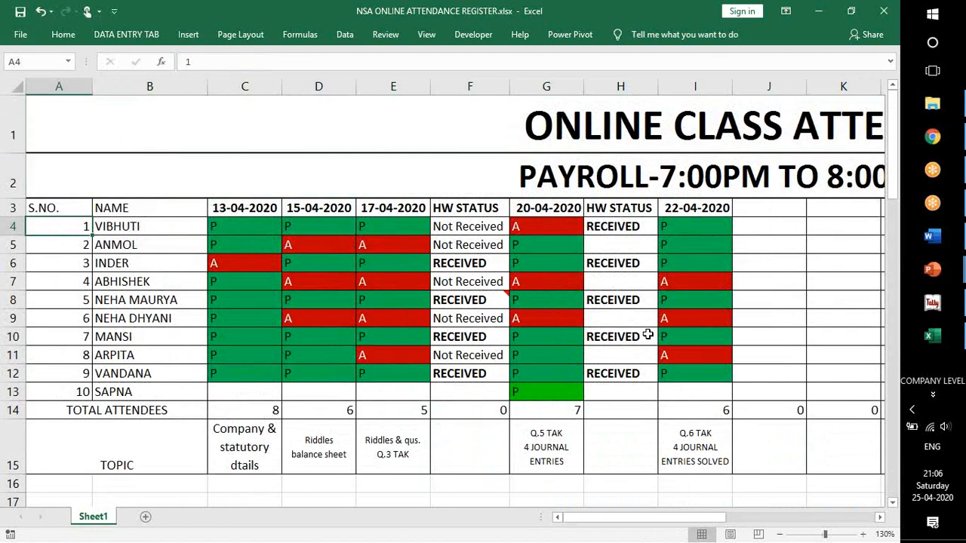
pyautogui.hotkey('alt', 'F4')
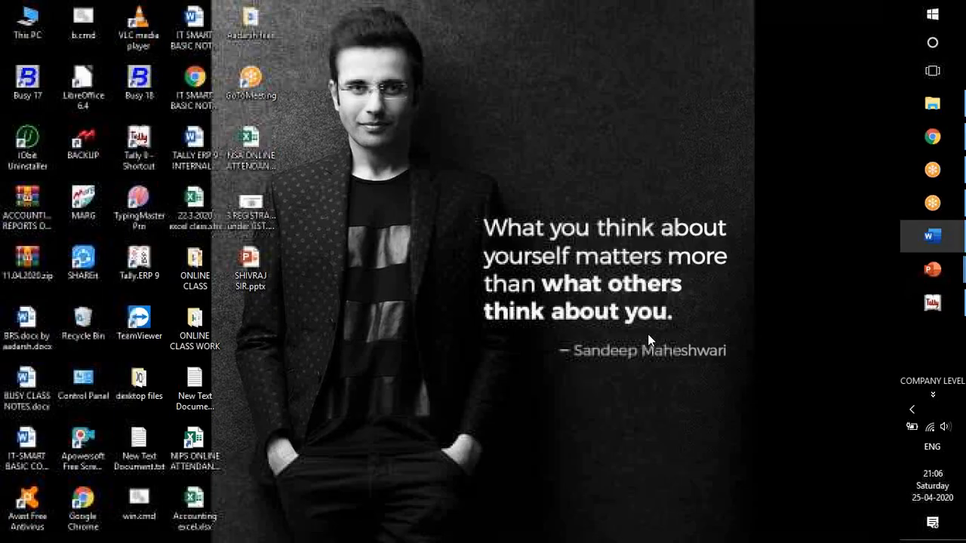